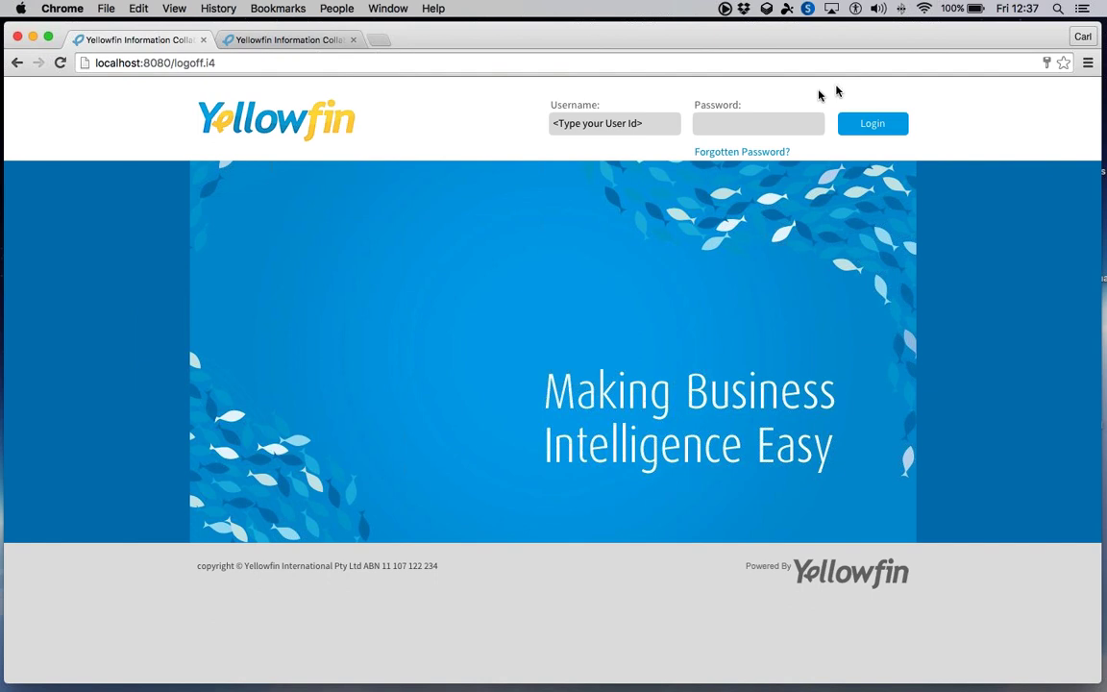
- Sign in to Yellowfin BI using the saved administrator autofill credentials
{"action": "left_click", "coordinate": [646, 119]}
{"action": "type", "text": "admin"}
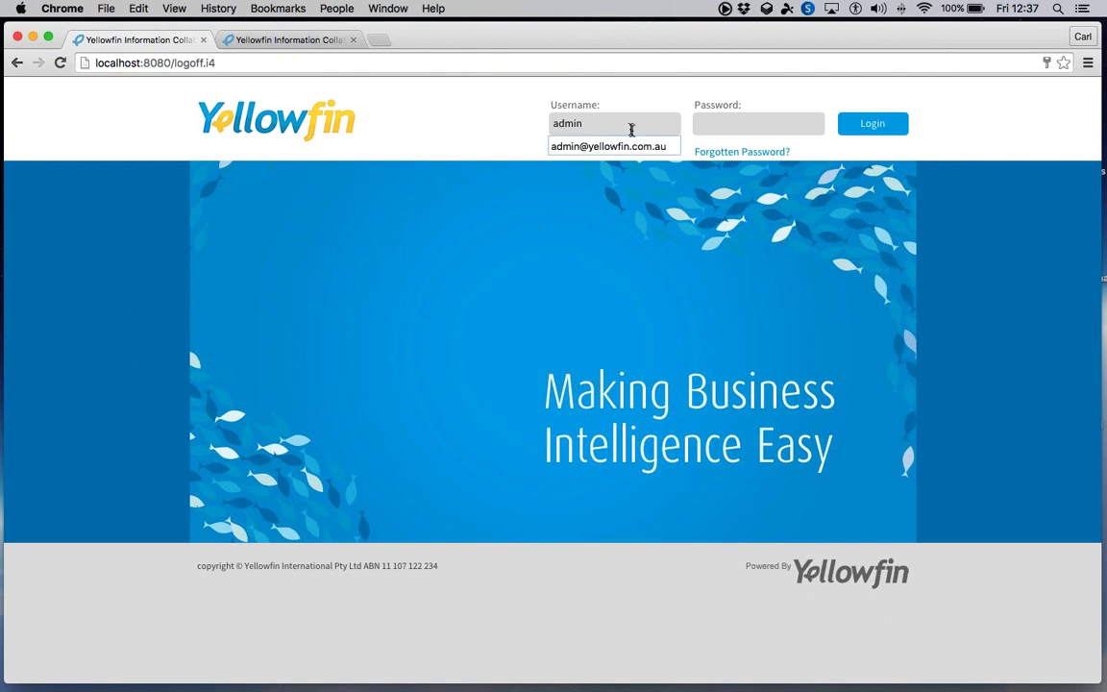
{"action": "left_click", "coordinate": [626, 147]}
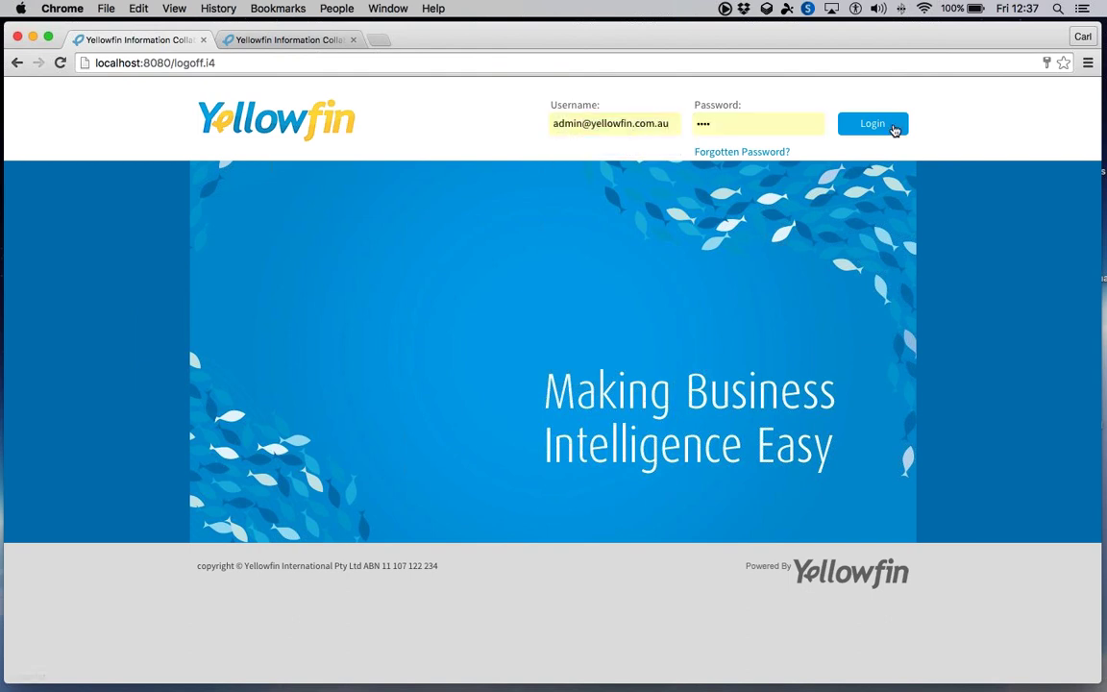
{"action": "left_click", "coordinate": [894, 129]}
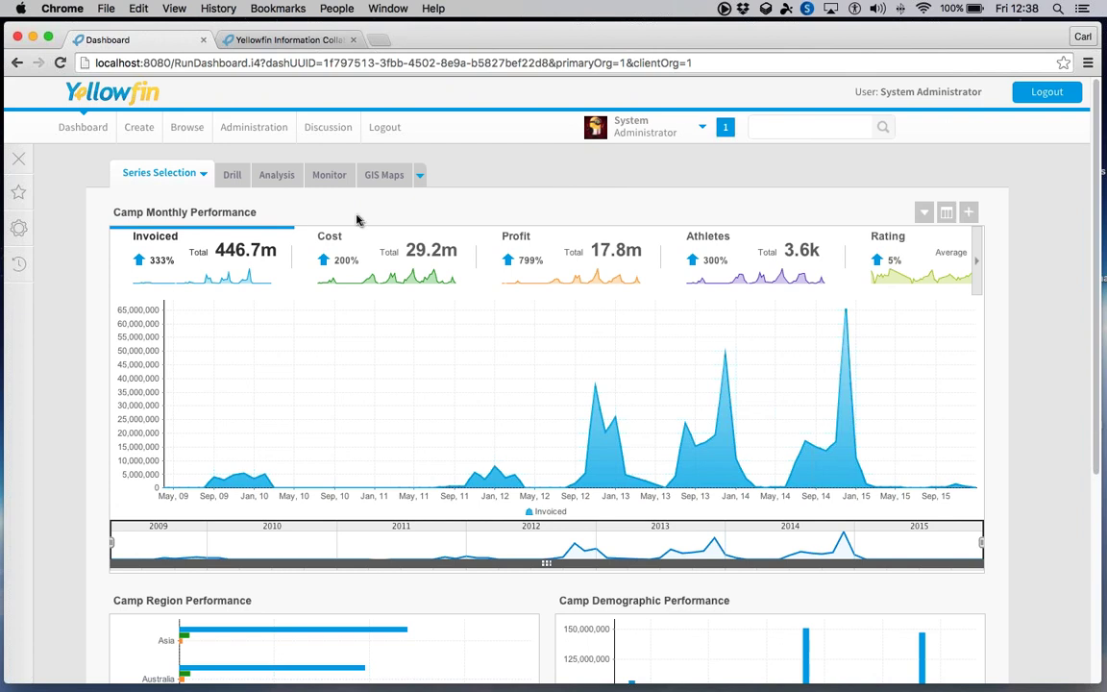
- Switch the monthly chart to the Profit series and briefly view it as a table
{"action": "mouse_move", "coordinate": [288, 216]}
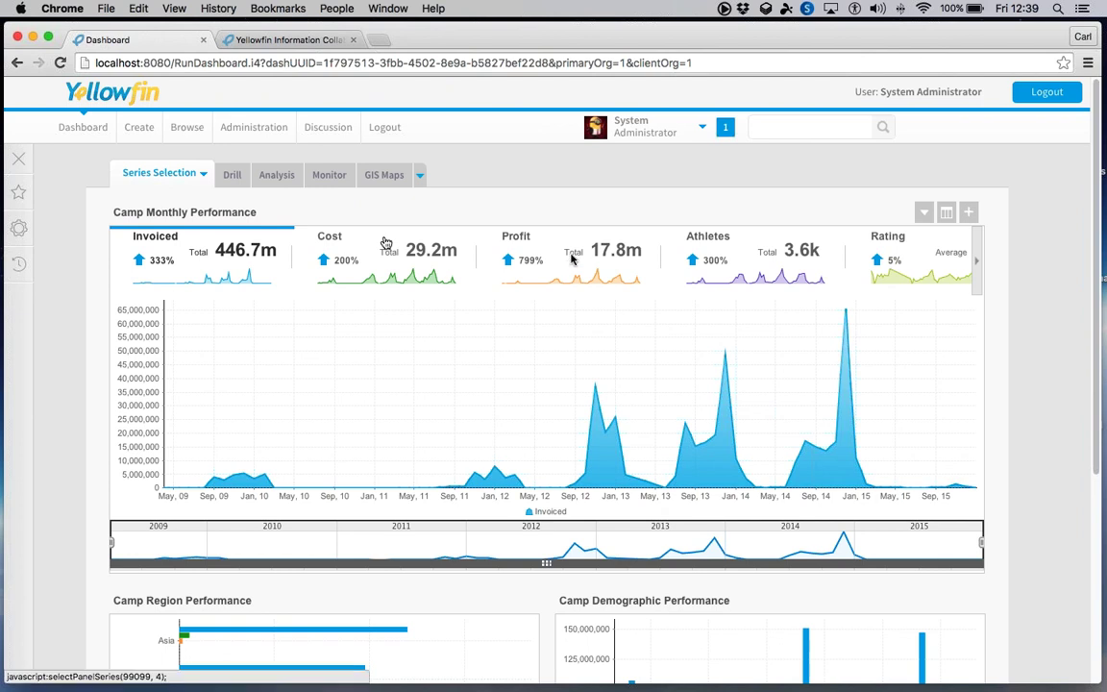
{"action": "left_click", "coordinate": [469, 264]}
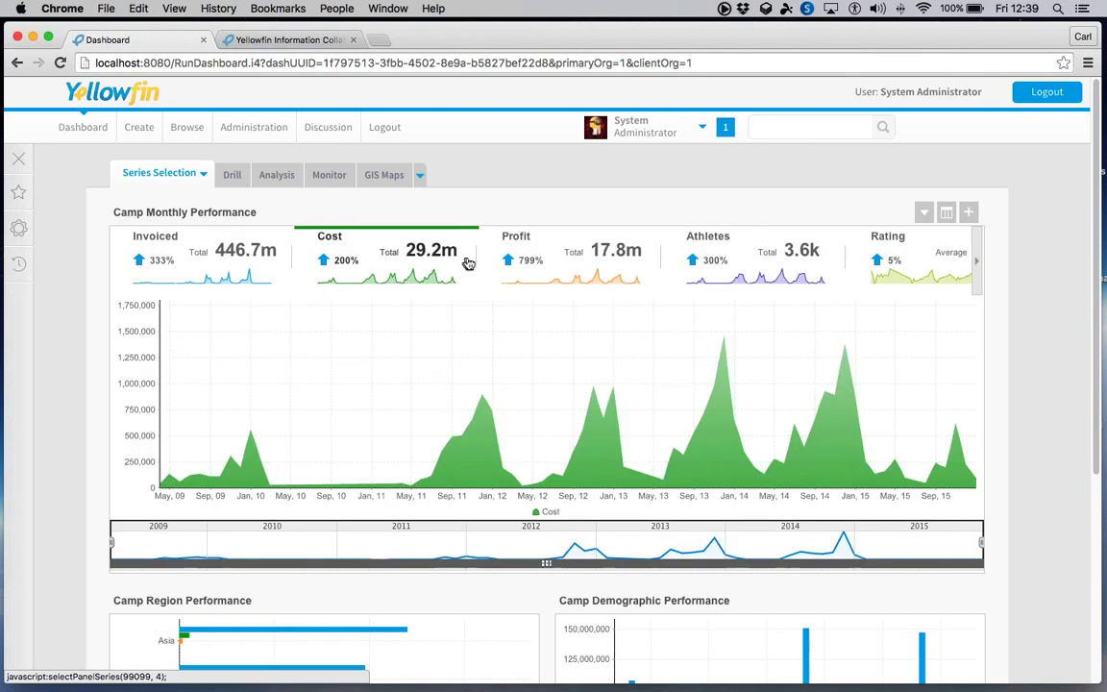
{"action": "left_click", "coordinate": [553, 262]}
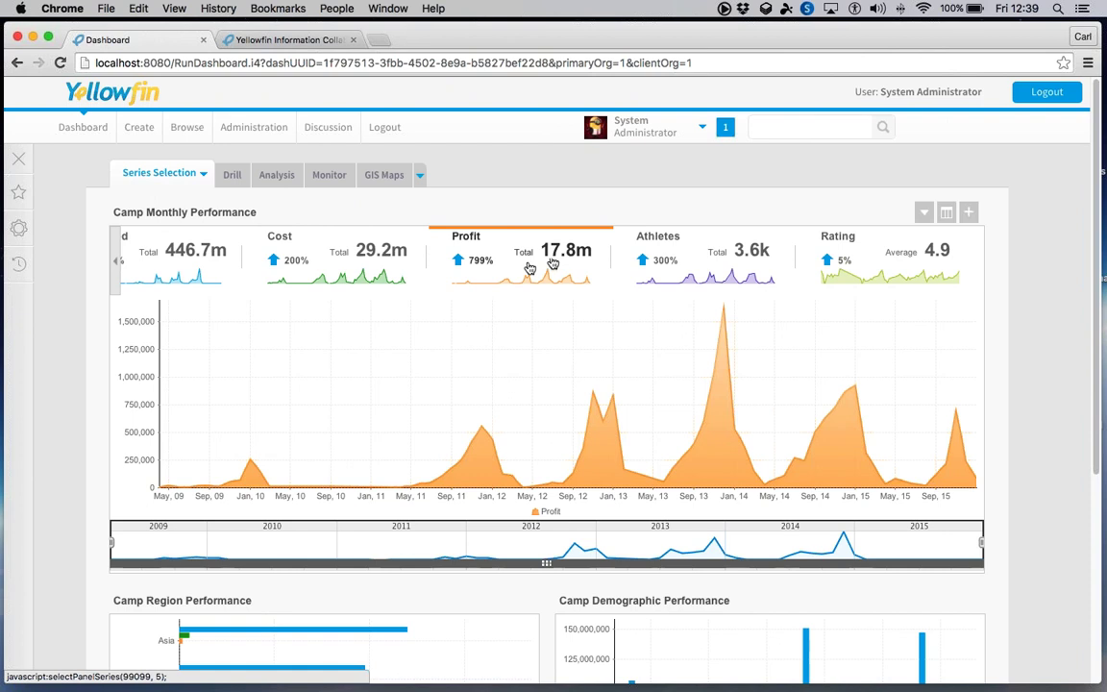
{"action": "mouse_move", "coordinate": [607, 404]}
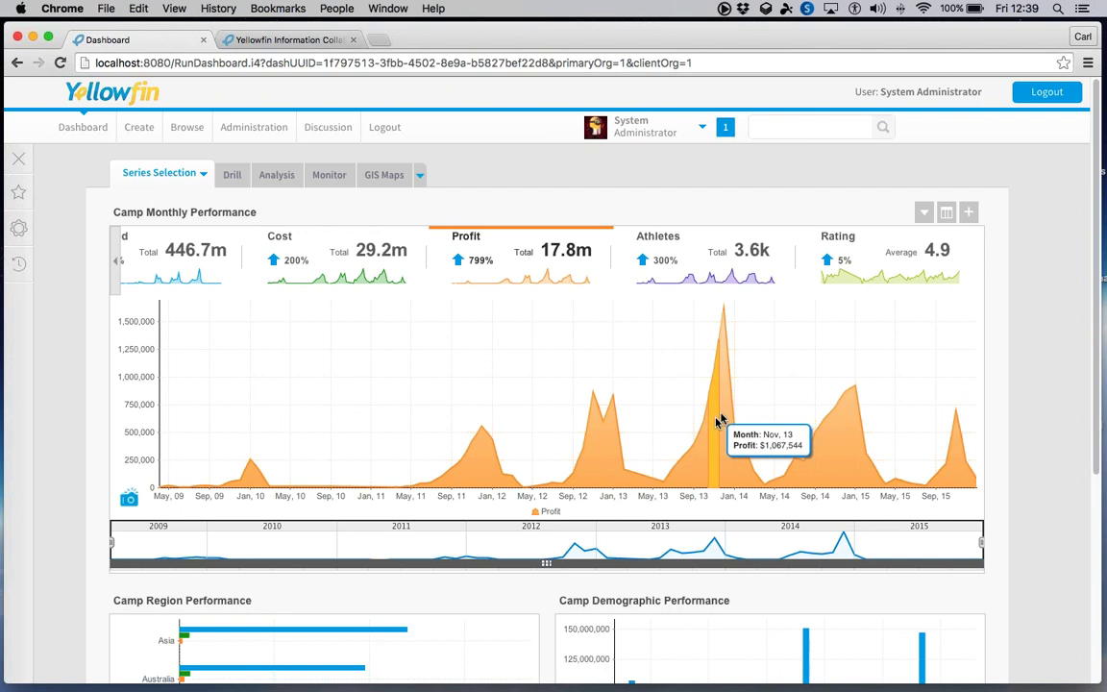
{"action": "mouse_move", "coordinate": [724, 415]}
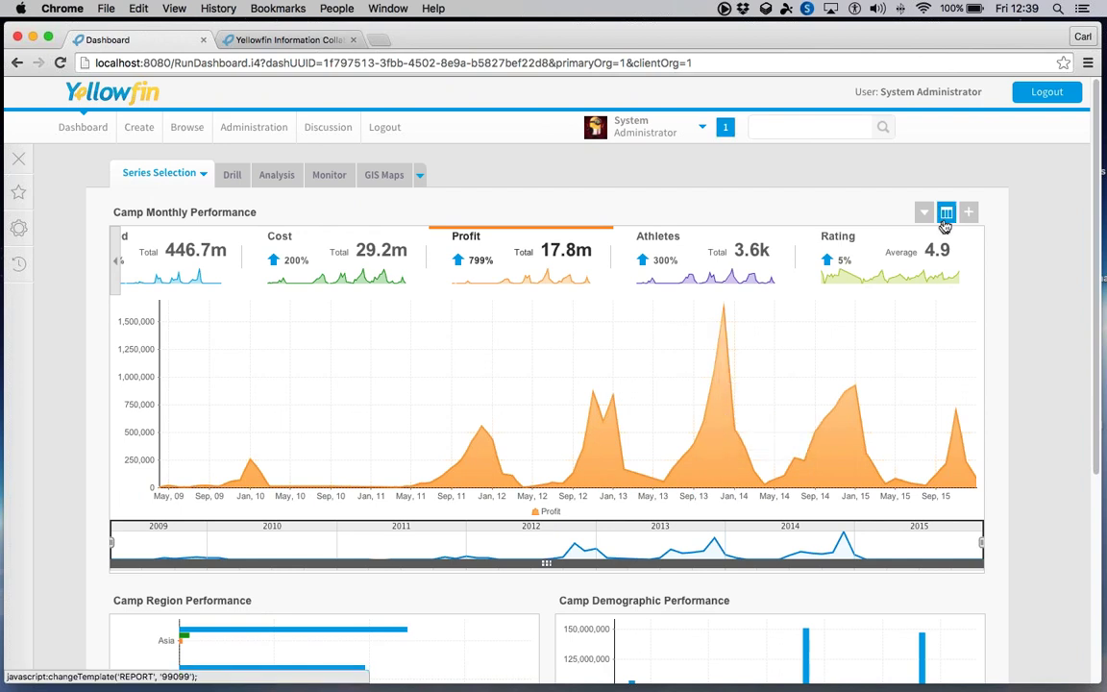
{"action": "left_click", "coordinate": [945, 213]}
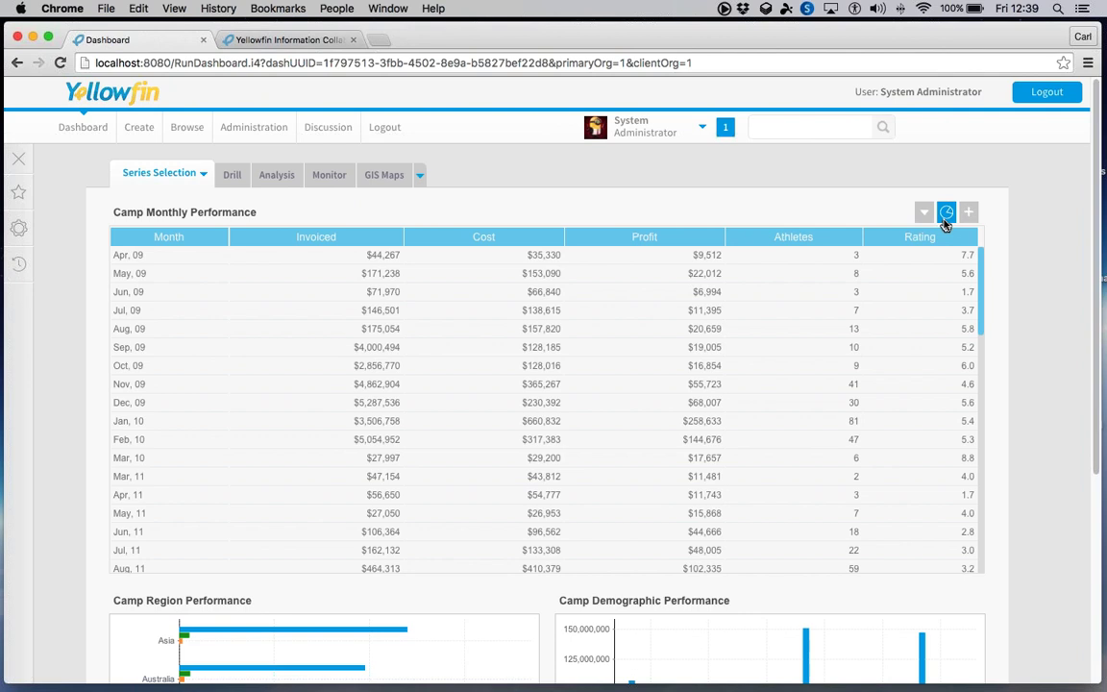
{"action": "left_click", "coordinate": [946, 213]}
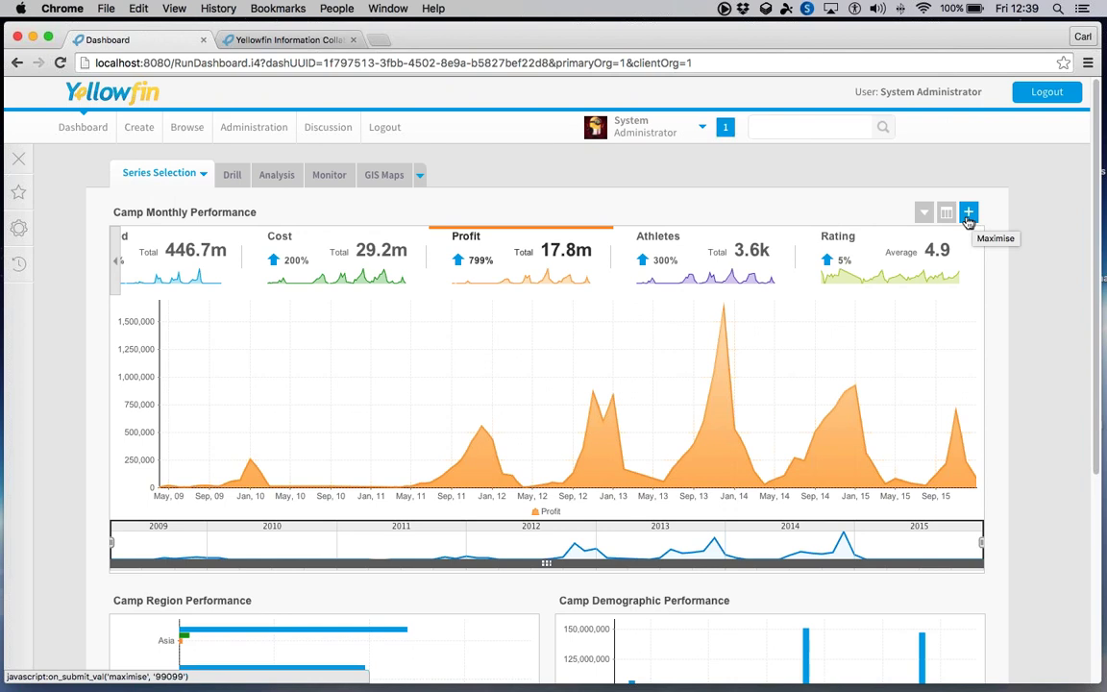
- View the Camp Monthly Performance report maximised, then return to the dashboard
{"action": "left_click", "coordinate": [968, 213]}
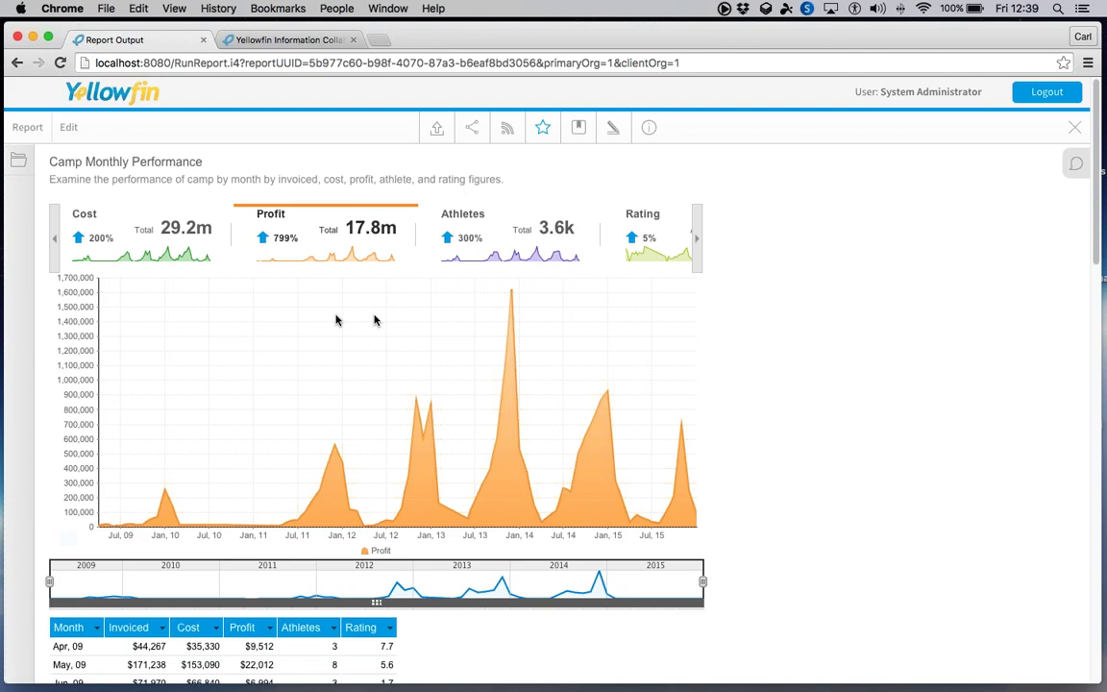
{"action": "scroll", "coordinate": [647, 338], "scroll_direction": "down", "scroll_amount": 10}
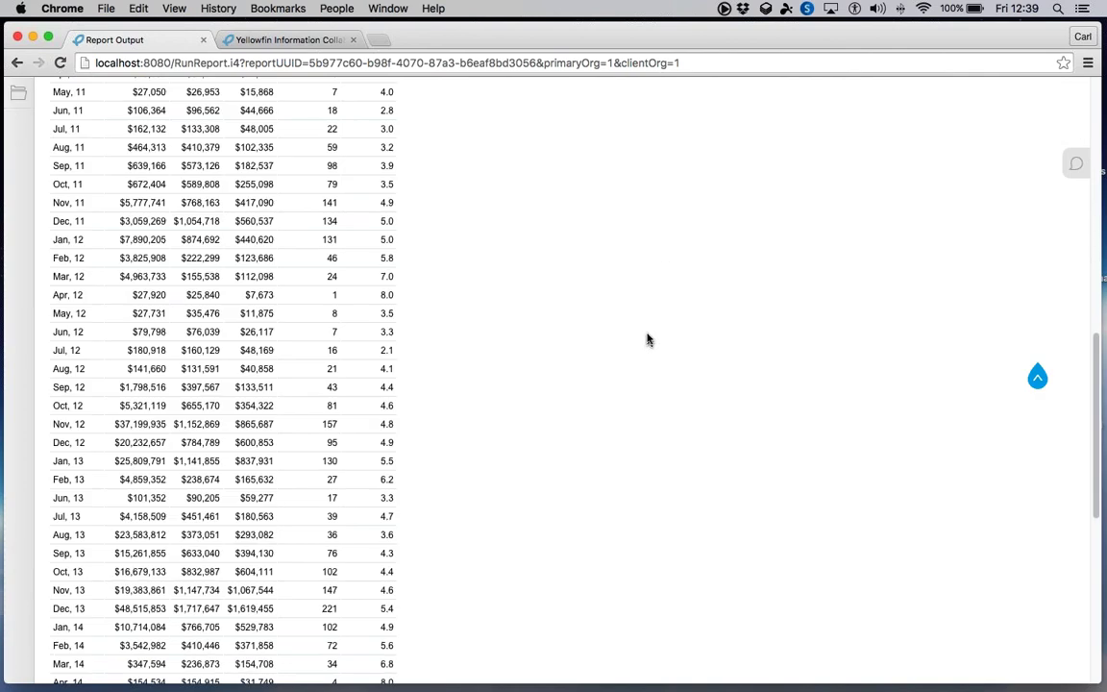
{"action": "scroll", "coordinate": [646, 338], "scroll_direction": "up", "scroll_amount": 10}
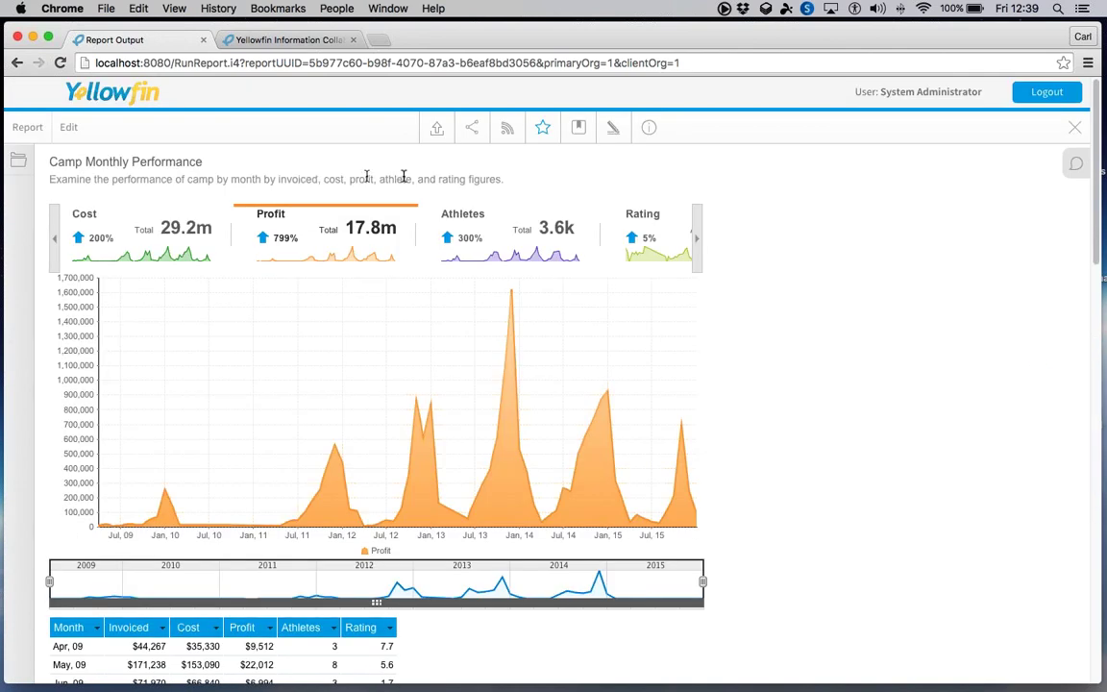
{"action": "left_click", "coordinate": [1074, 127]}
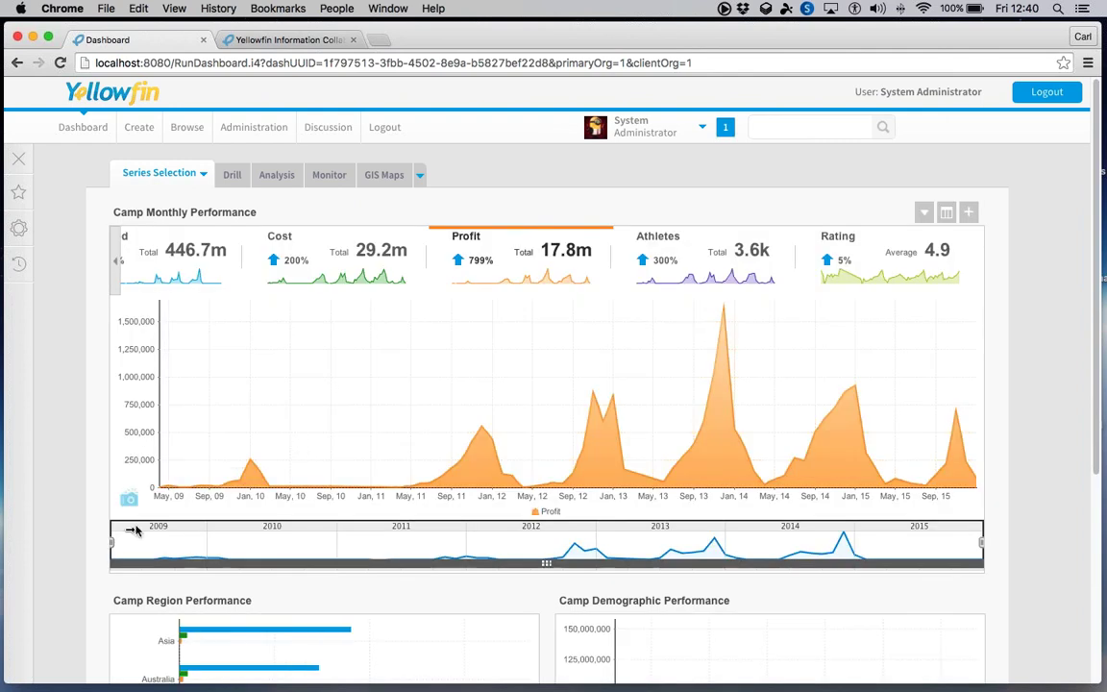
- Narrow the chart's timeline range to a window covering 2011
{"action": "left_click_drag", "start_coordinate": [133, 529], "coordinate": [451, 539]}
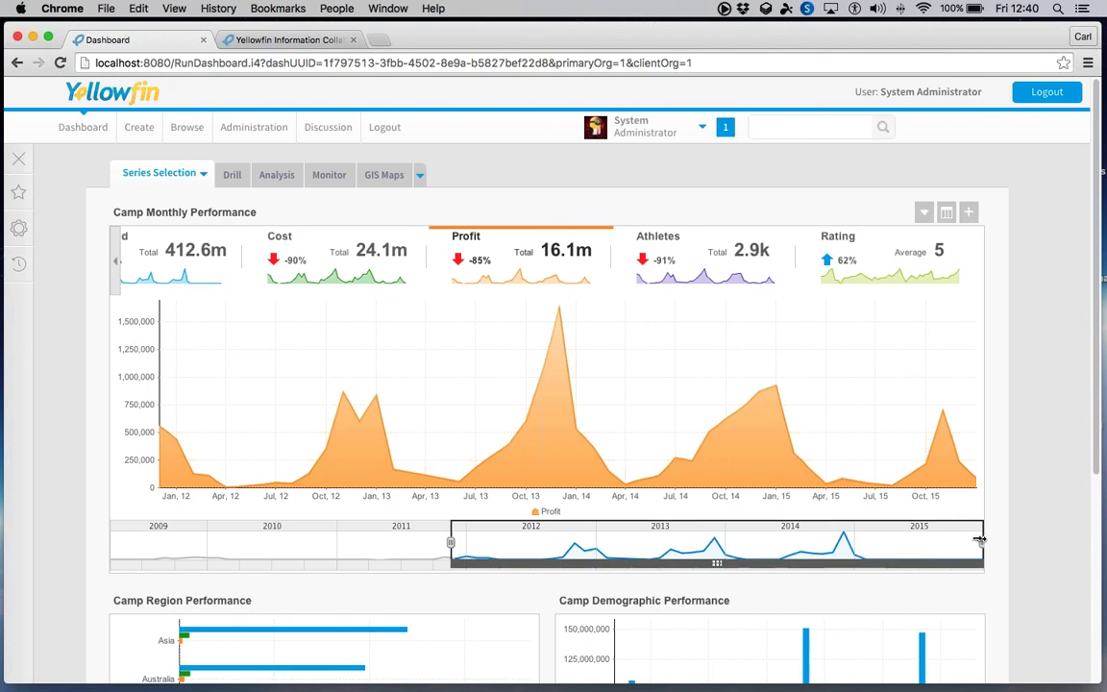
{"action": "left_click_drag", "start_coordinate": [981, 541], "coordinate": [822, 570]}
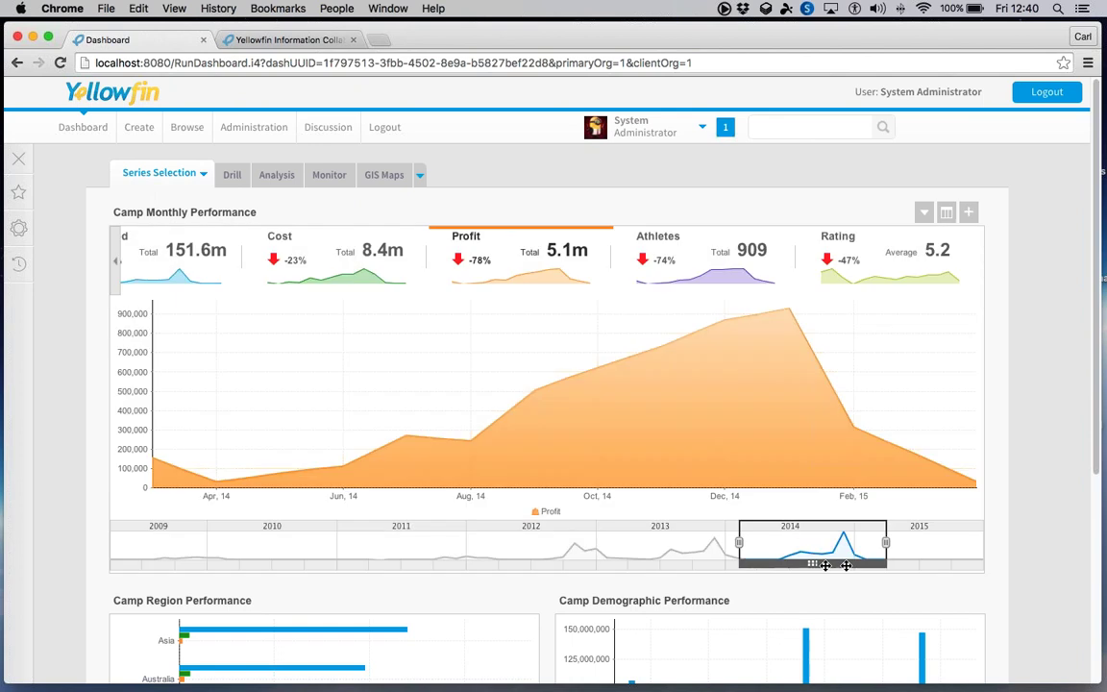
{"action": "left_click_drag", "start_coordinate": [822, 568], "coordinate": [415, 568]}
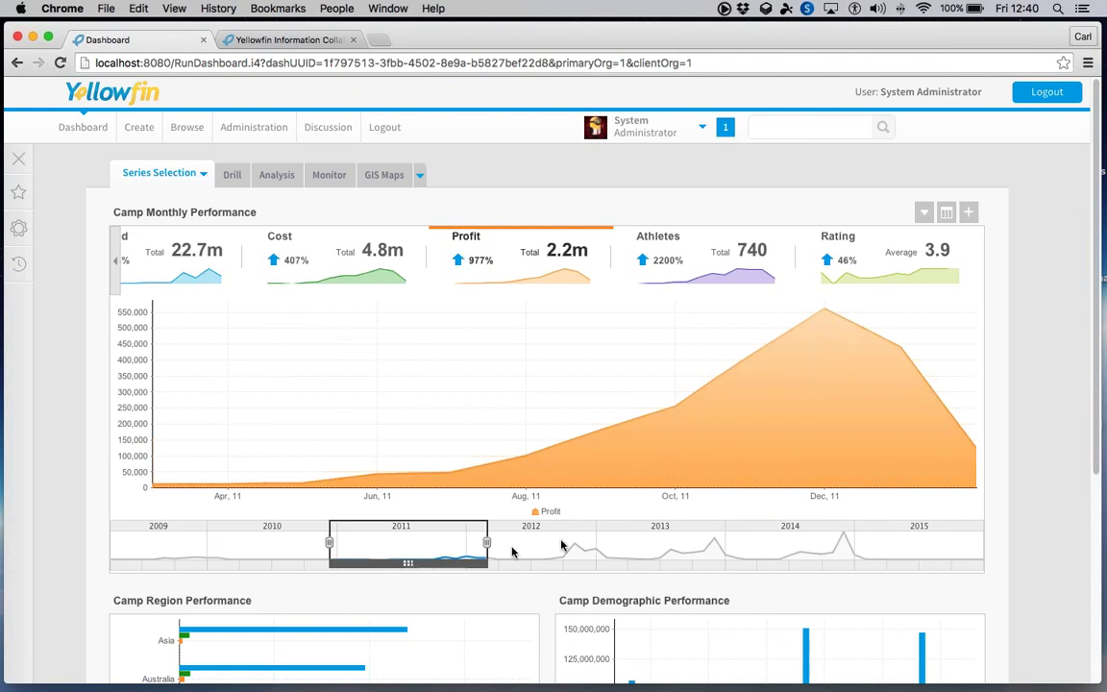
- Show the Rating series and shift the date window to 2013
{"action": "left_click", "coordinate": [745, 268]}
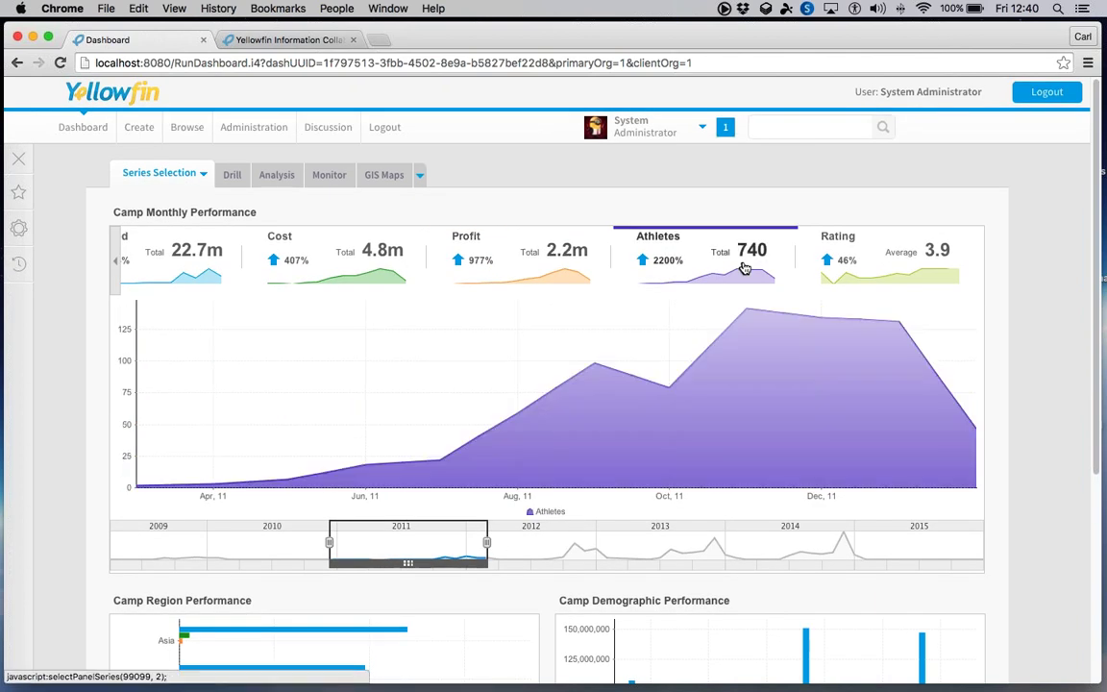
{"action": "left_click", "coordinate": [840, 272]}
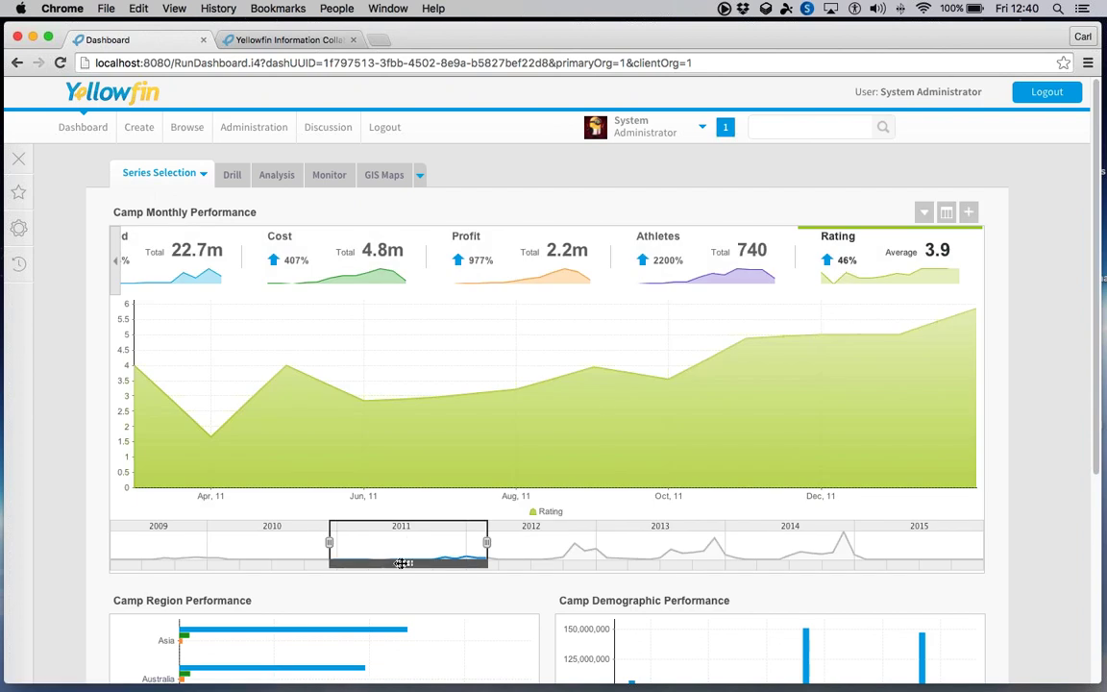
{"action": "left_click_drag", "start_coordinate": [402, 562], "coordinate": [640, 565]}
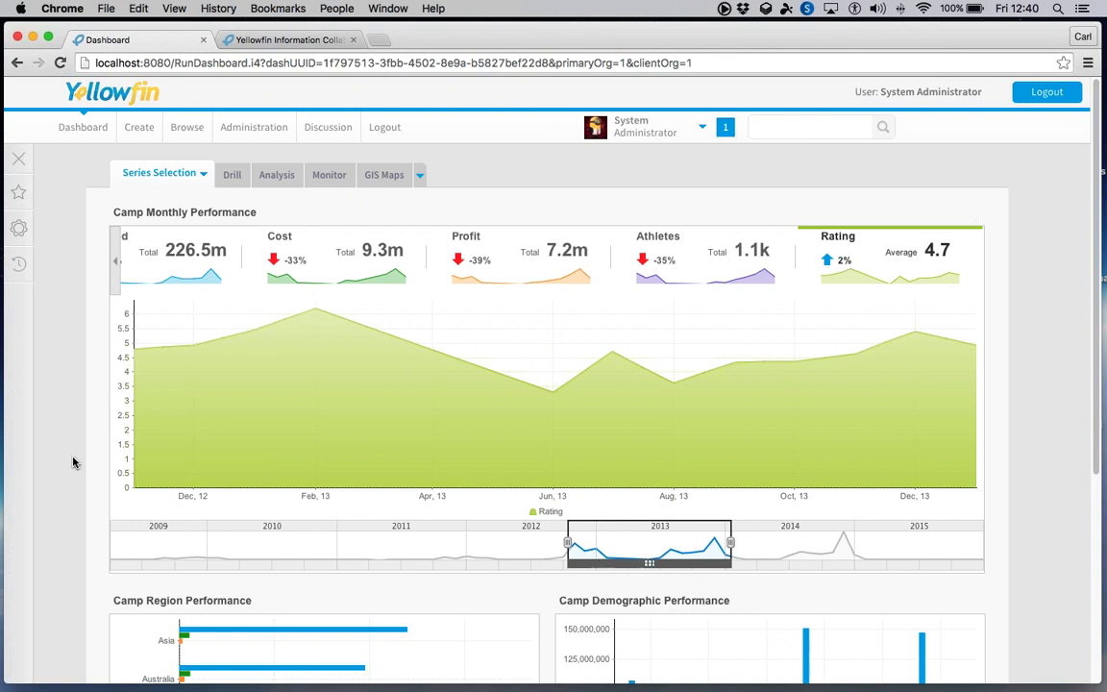
{"action": "scroll", "coordinate": [73, 464], "scroll_direction": "down", "scroll_amount": 5}
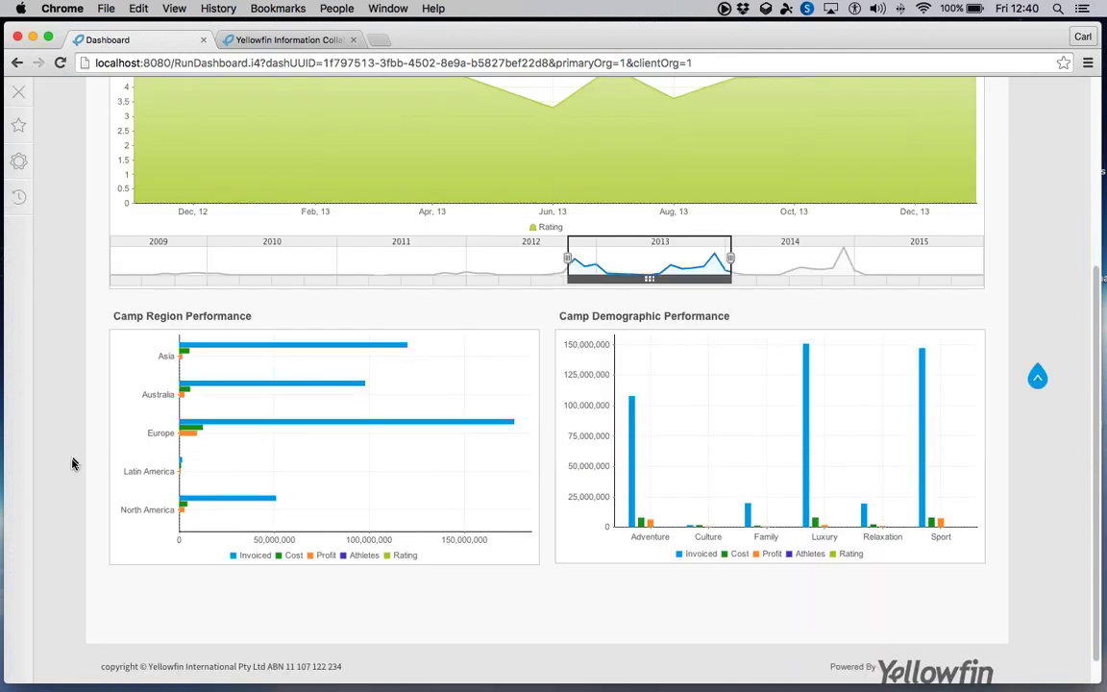
{"action": "scroll", "coordinate": [73, 463], "scroll_direction": "up", "scroll_amount": 5}
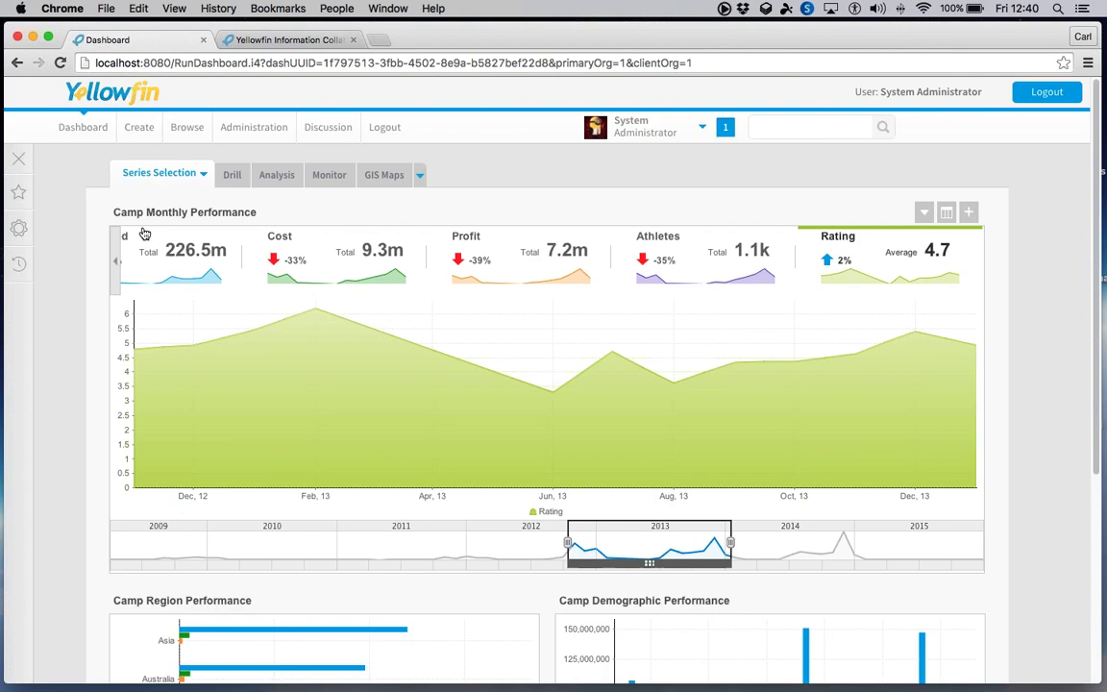
- Open the Drill dashboard and scroll through its reports
{"action": "left_click", "coordinate": [231, 178]}
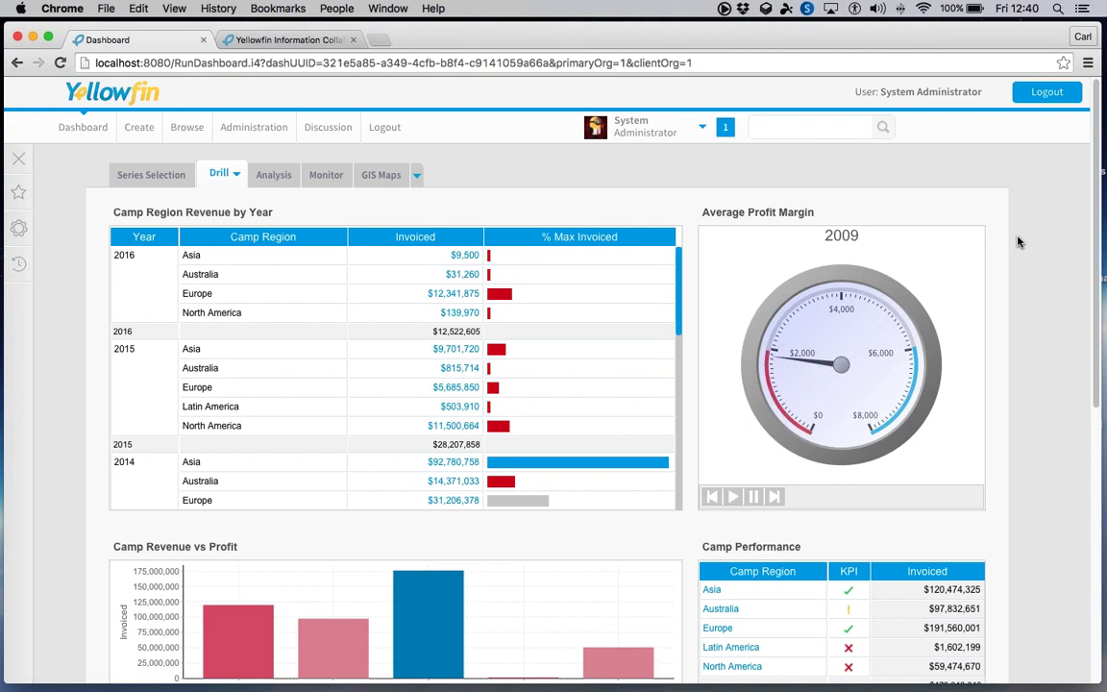
{"action": "scroll", "coordinate": [1018, 242], "scroll_direction": "down", "scroll_amount": 2}
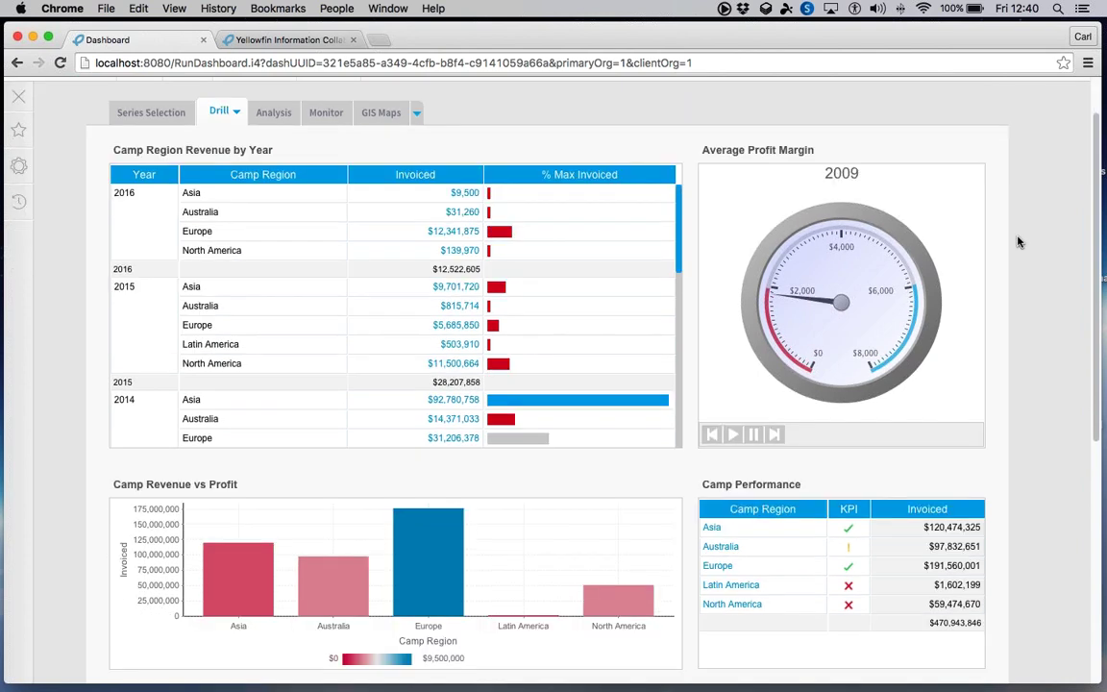
{"action": "scroll", "coordinate": [1014, 242], "scroll_direction": "down", "scroll_amount": 1}
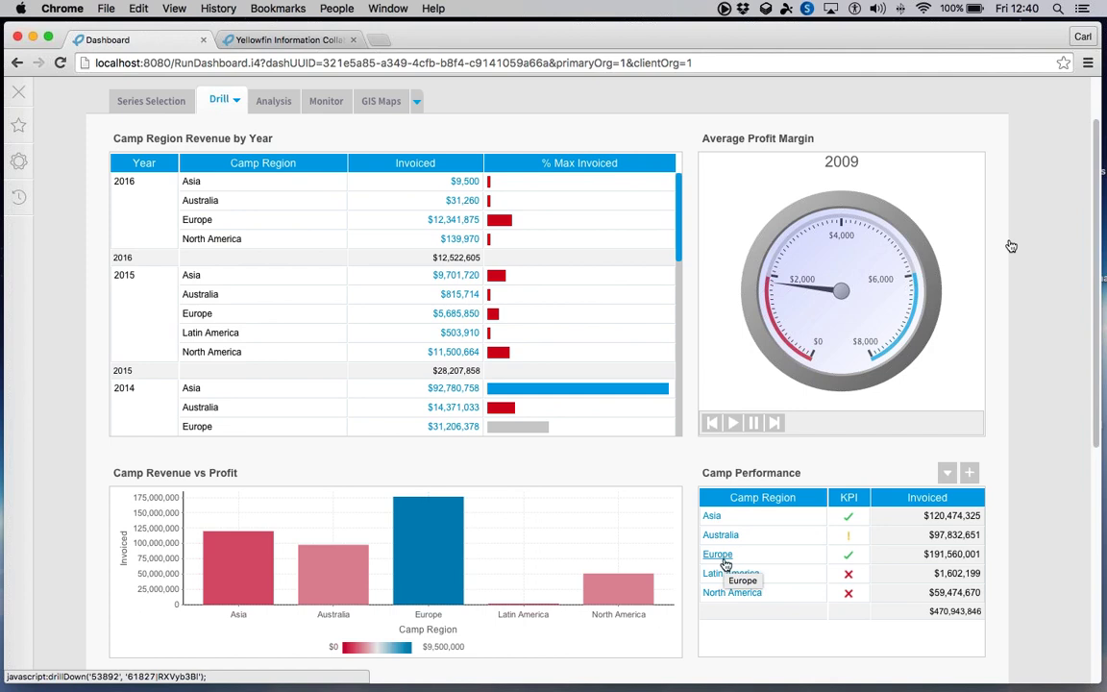
- Drill Camp Performance from Europe to a country's camps, then reset to regions
{"action": "left_click", "coordinate": [720, 557]}
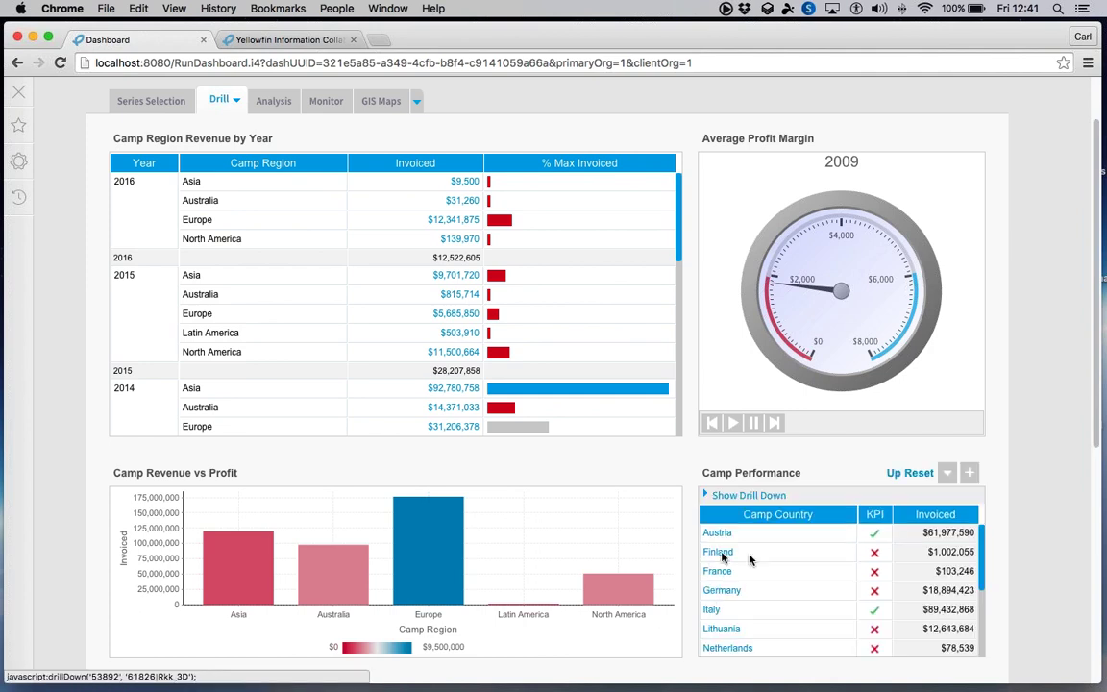
{"action": "scroll", "coordinate": [800, 562], "scroll_direction": "down", "scroll_amount": 1}
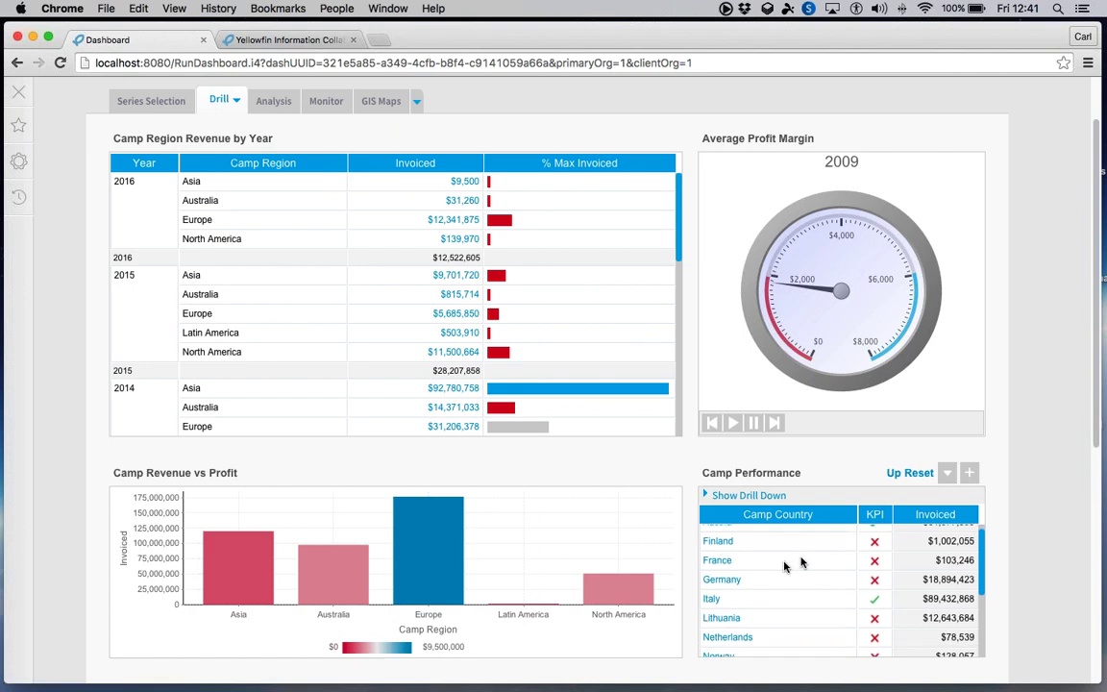
{"action": "left_click", "coordinate": [738, 577]}
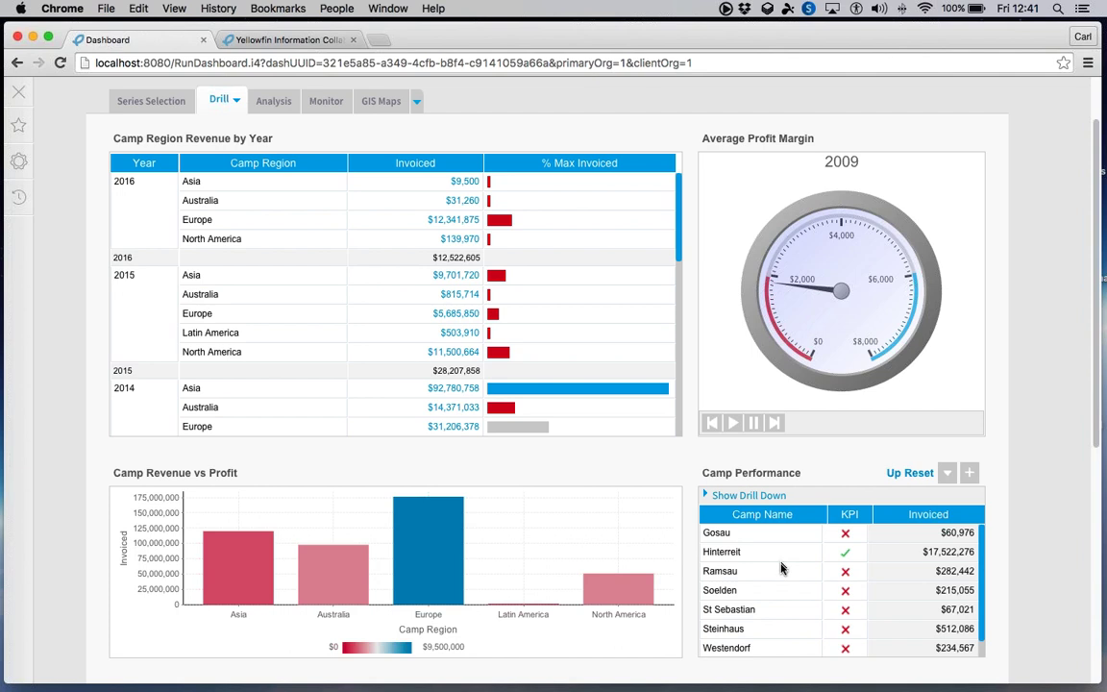
{"action": "left_click", "coordinate": [920, 474]}
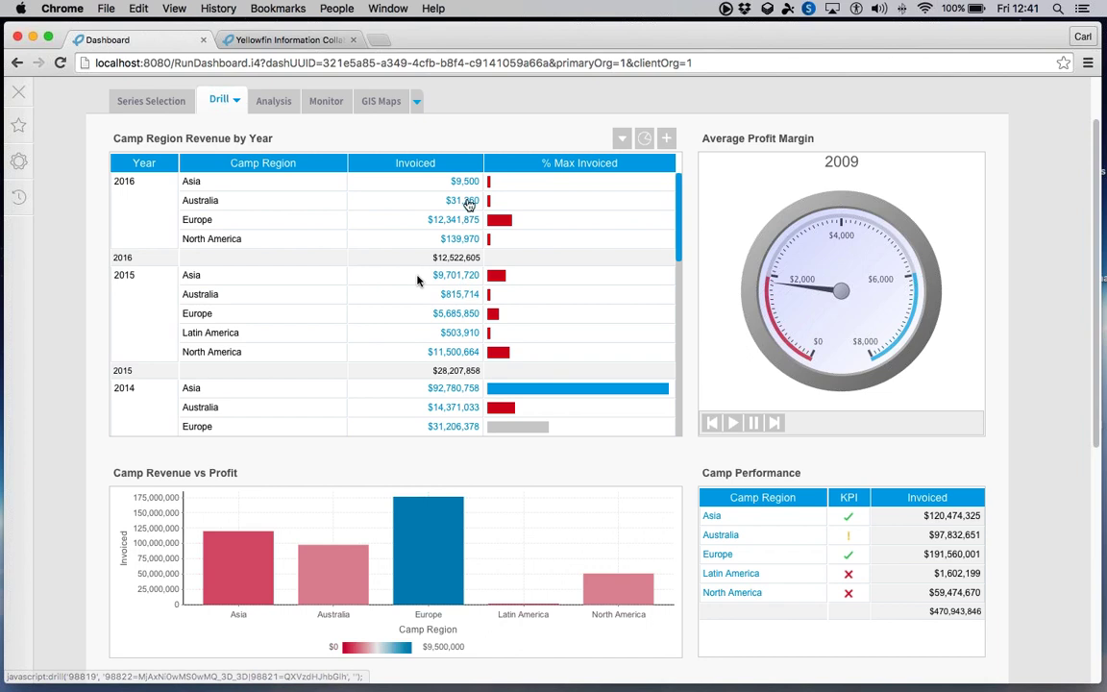
- Open the Camp Revenue Detail Report for Europe's 2015 revenue, then return to the dashboard
{"action": "left_click", "coordinate": [457, 317]}
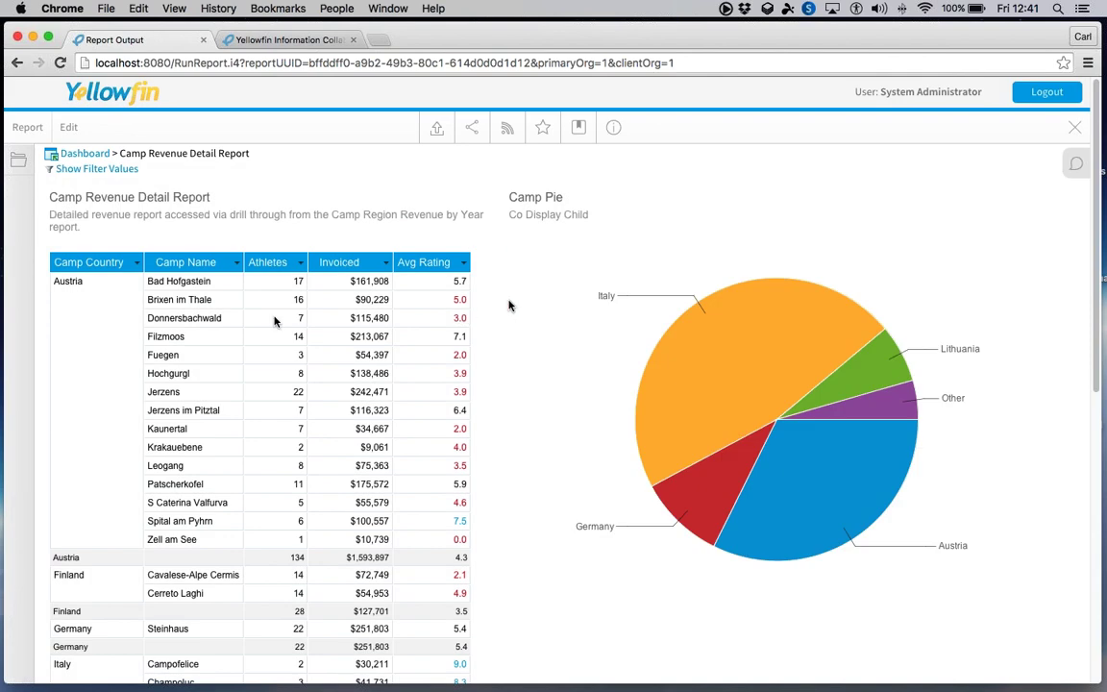
{"action": "scroll", "coordinate": [509, 306], "scroll_direction": "down", "scroll_amount": 10}
{"action": "scroll", "coordinate": [510, 305], "scroll_direction": "up", "scroll_amount": 10}
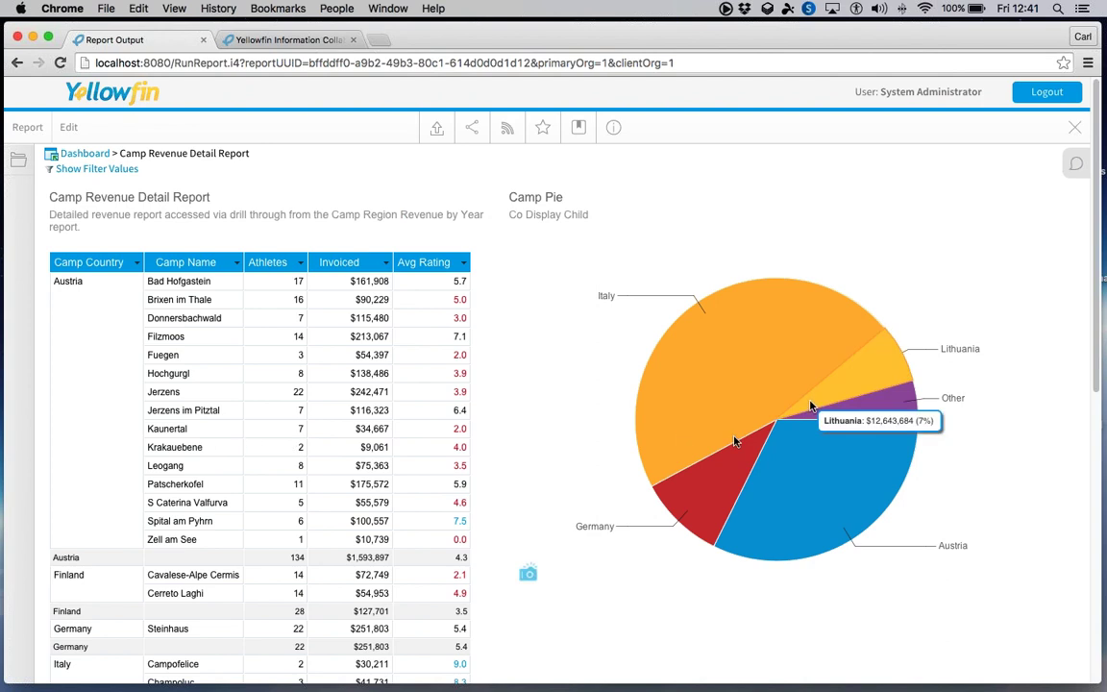
{"action": "mouse_move", "coordinate": [699, 426]}
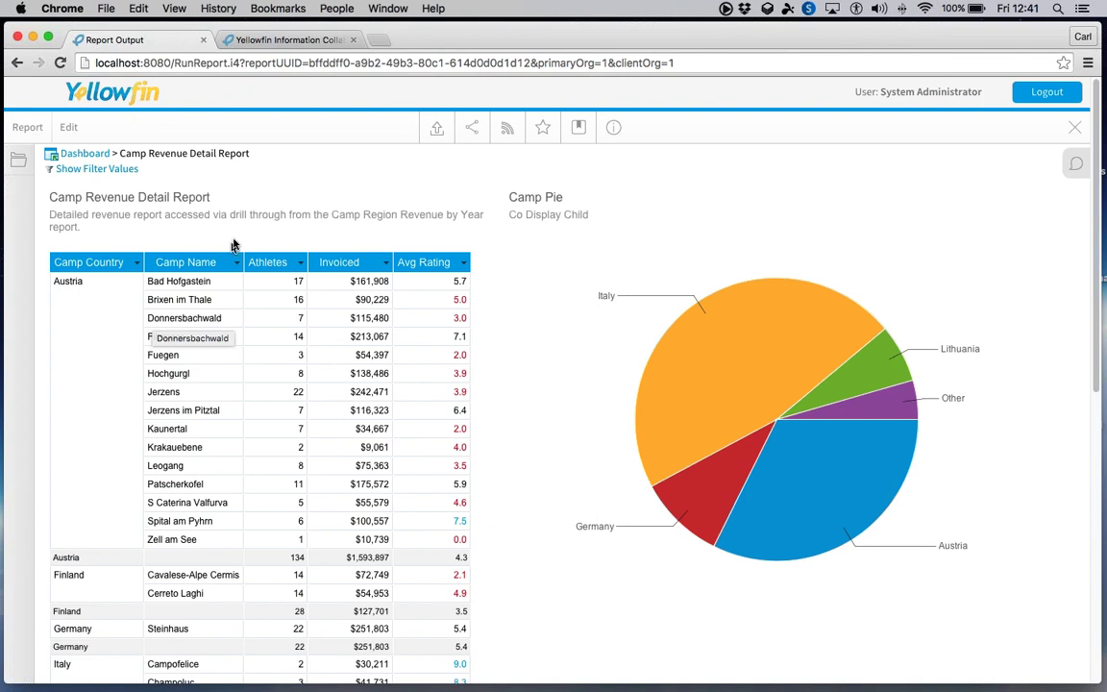
{"action": "left_click", "coordinate": [88, 155]}
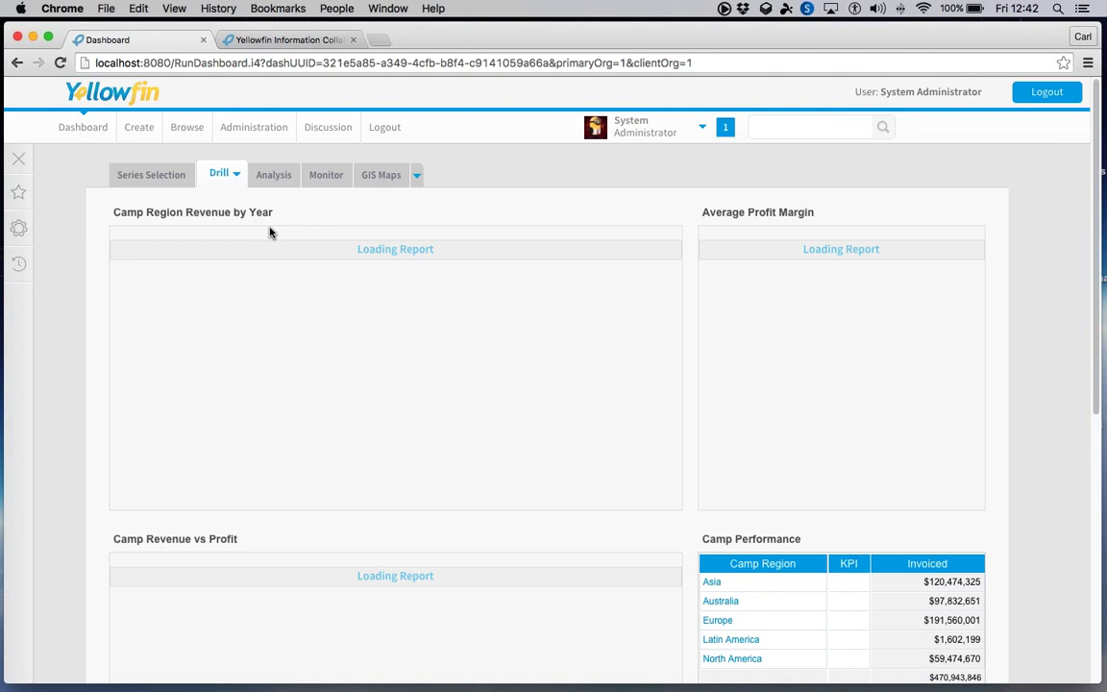
- Drill the Europe bar of Camp Revenue vs Profit down by Time > Year
{"action": "scroll", "coordinate": [52, 256], "scroll_direction": "down", "scroll_amount": 2}
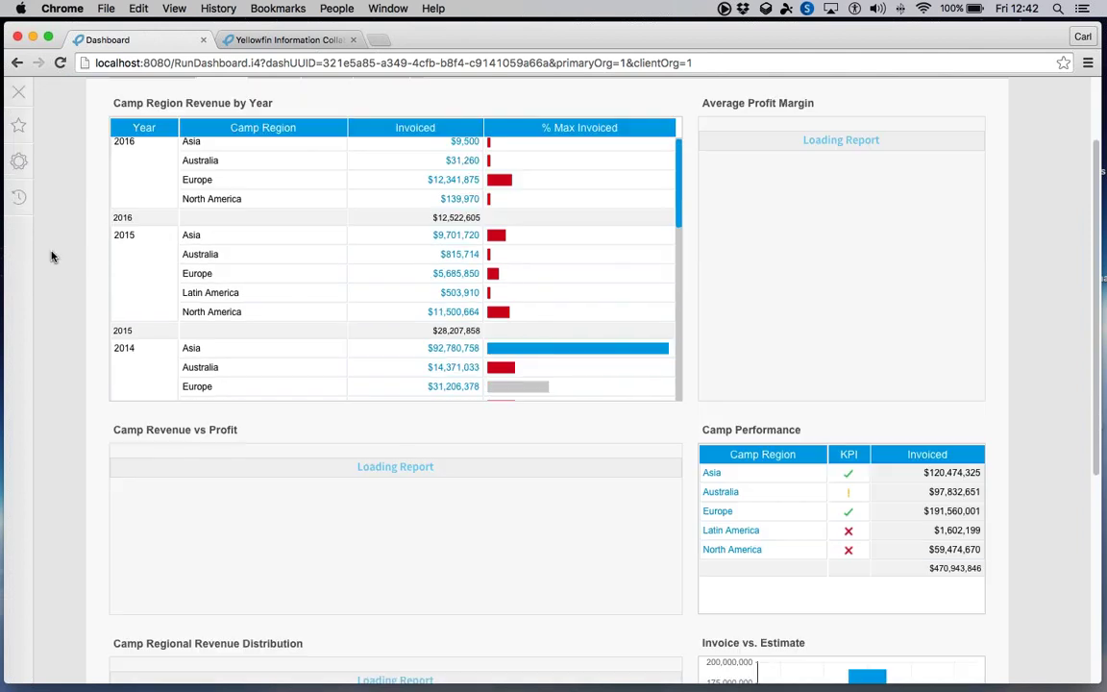
{"action": "scroll", "coordinate": [52, 256], "scroll_direction": "down", "scroll_amount": 4}
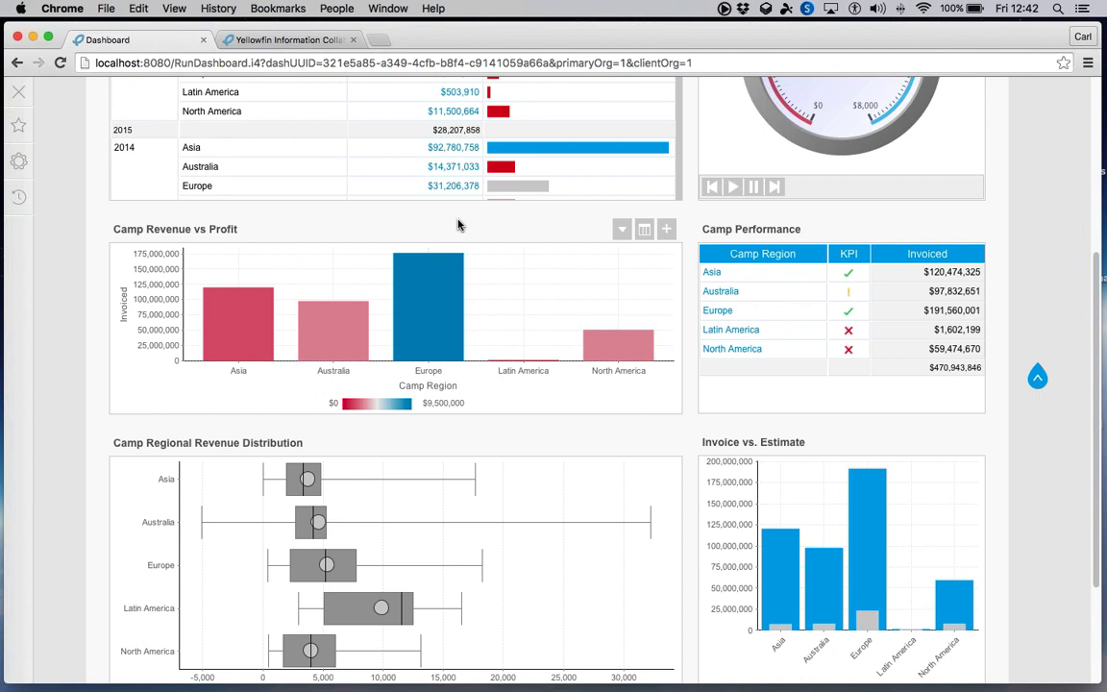
{"action": "mouse_move", "coordinate": [437, 301]}
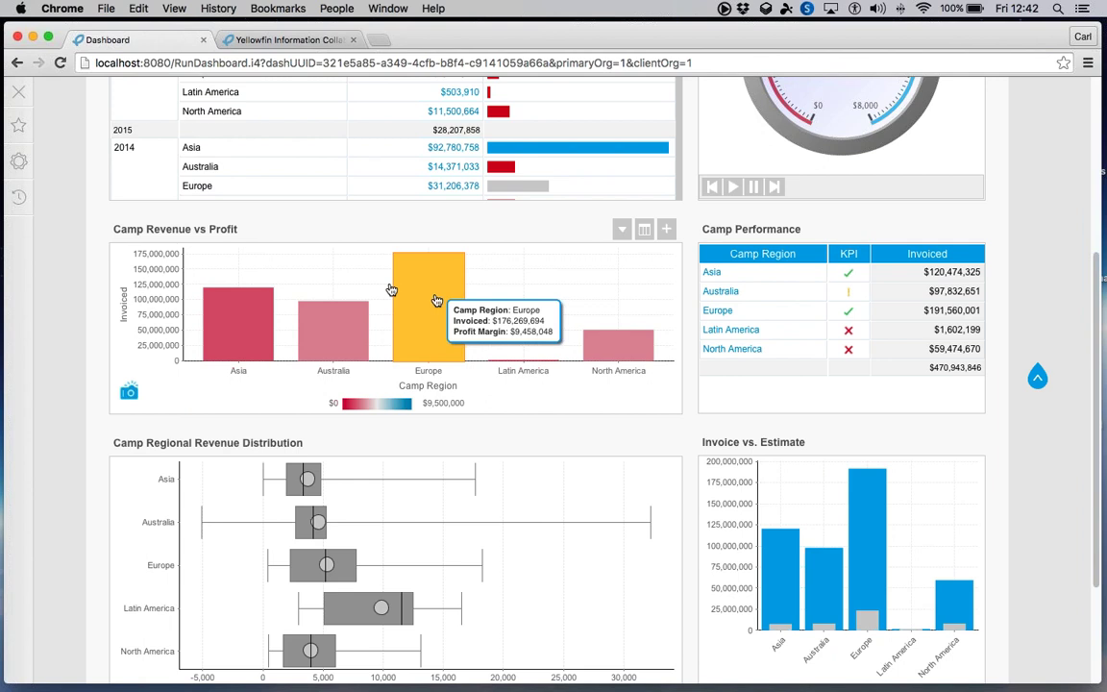
{"action": "left_click", "coordinate": [436, 301]}
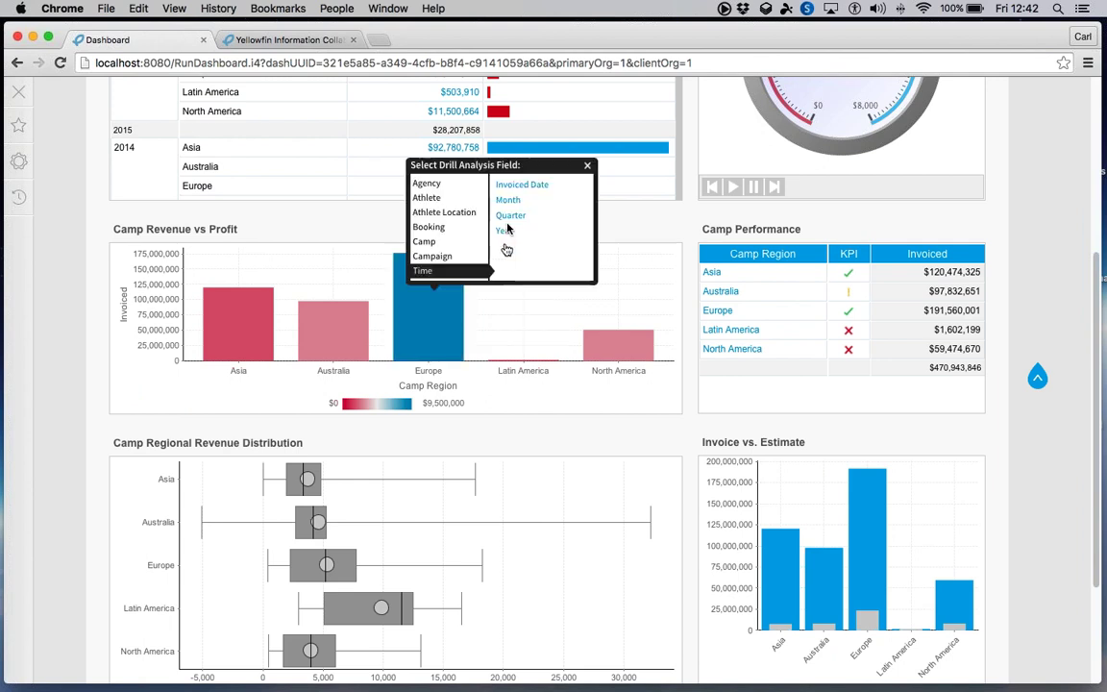
{"action": "left_click", "coordinate": [503, 231]}
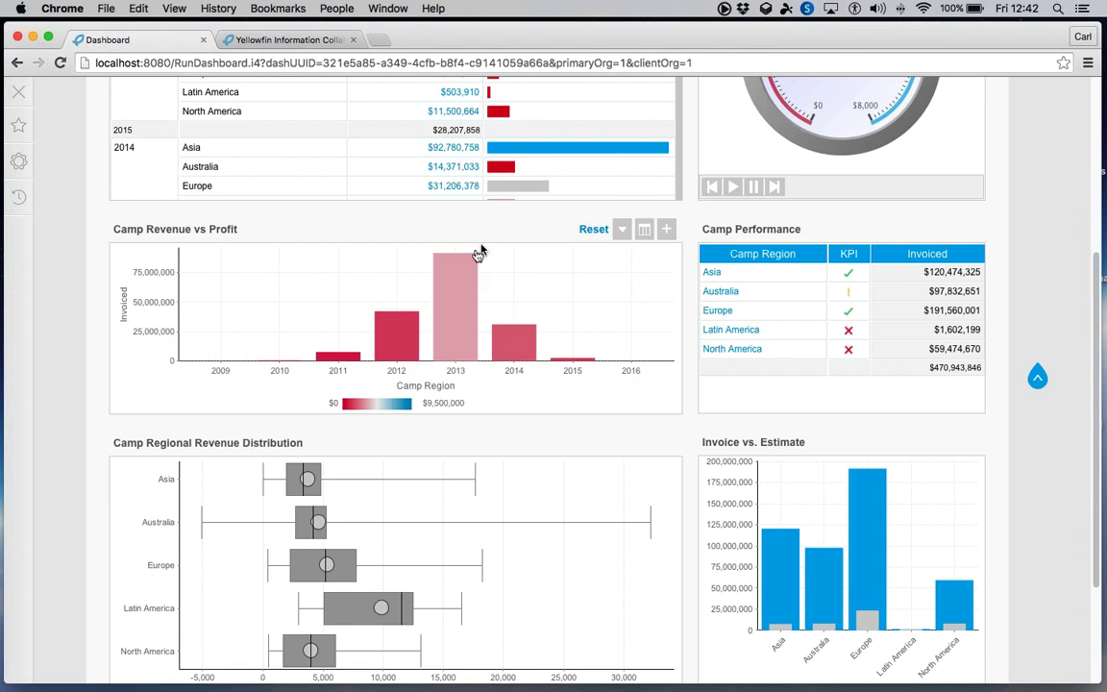
- Drill 2013 by booking status, then Active bookings by Athlete Region
{"action": "left_click", "coordinate": [469, 259]}
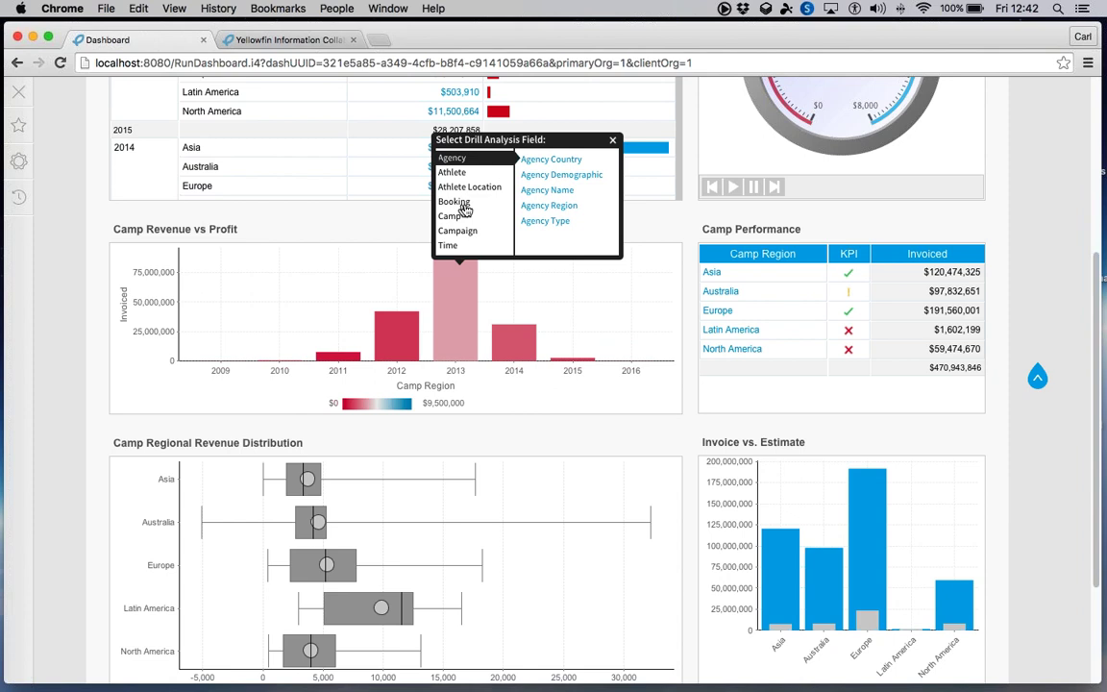
{"action": "left_click", "coordinate": [457, 203]}
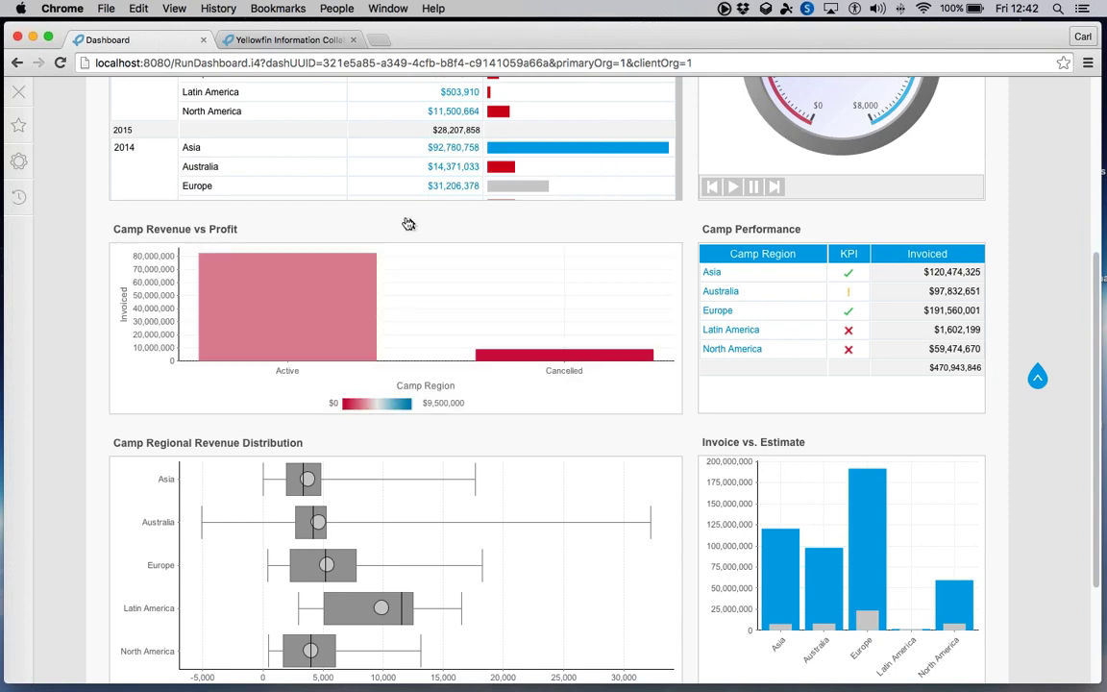
{"action": "left_click", "coordinate": [319, 267]}
{"action": "mouse_move", "coordinate": [330, 187]}
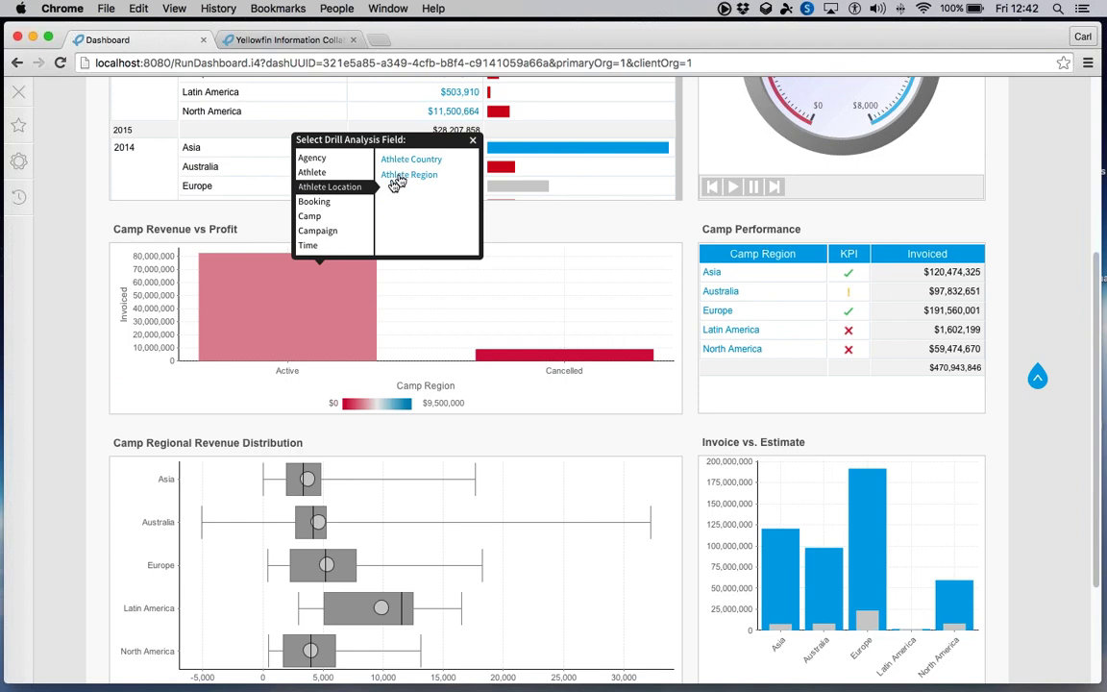
{"action": "left_click", "coordinate": [396, 176]}
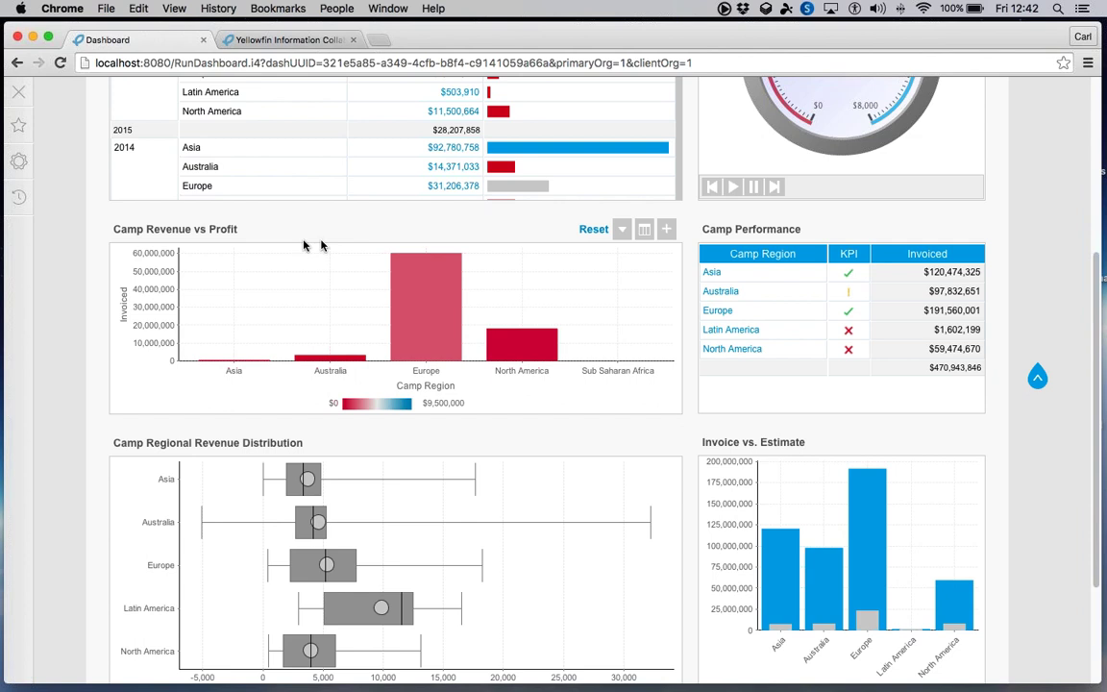
{"action": "scroll", "coordinate": [96, 215], "scroll_direction": "up", "scroll_amount": 5}
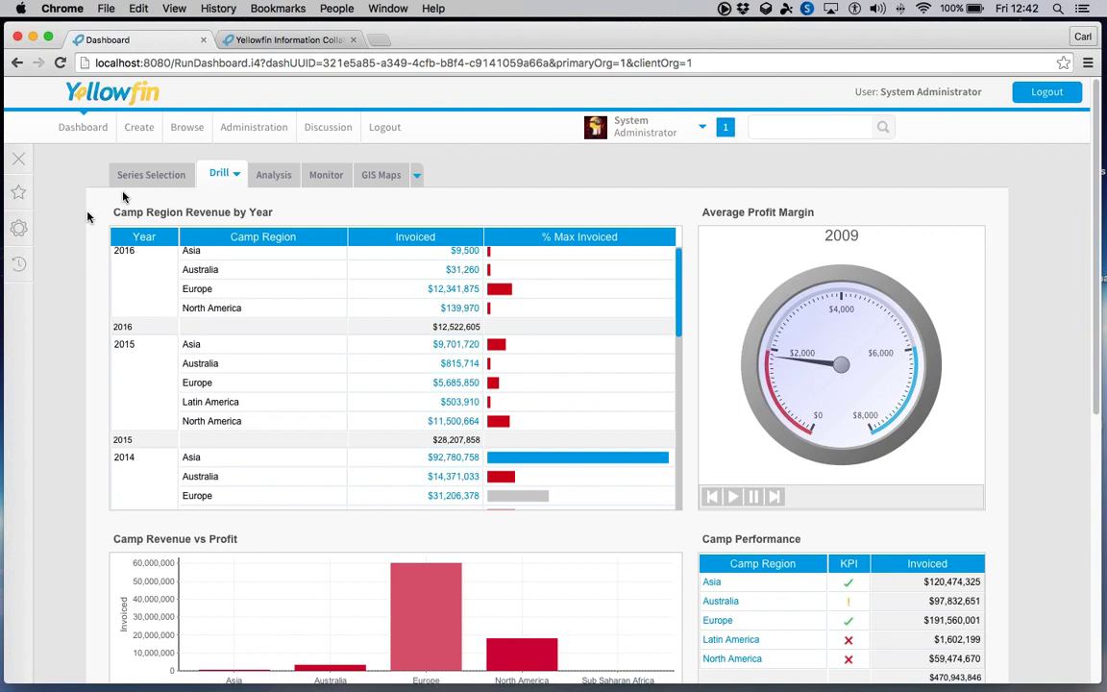
- On the Analysis dashboard, keep only Adventure in the Athlete Demographic Spread
{"action": "left_click", "coordinate": [281, 176]}
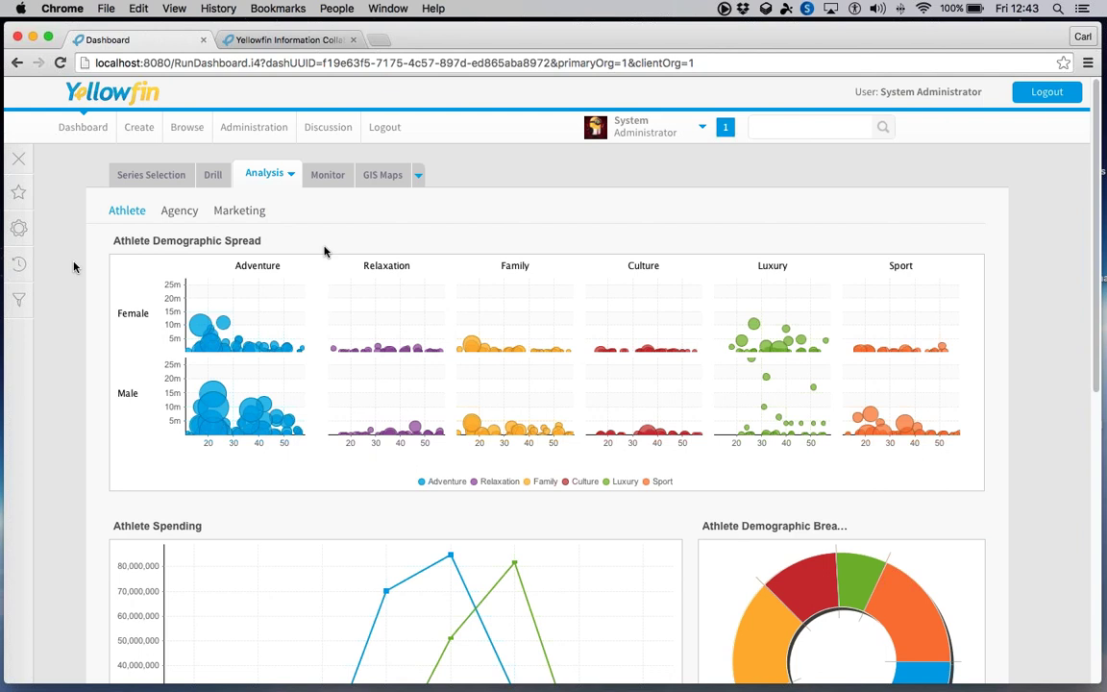
{"action": "mouse_move", "coordinate": [334, 240]}
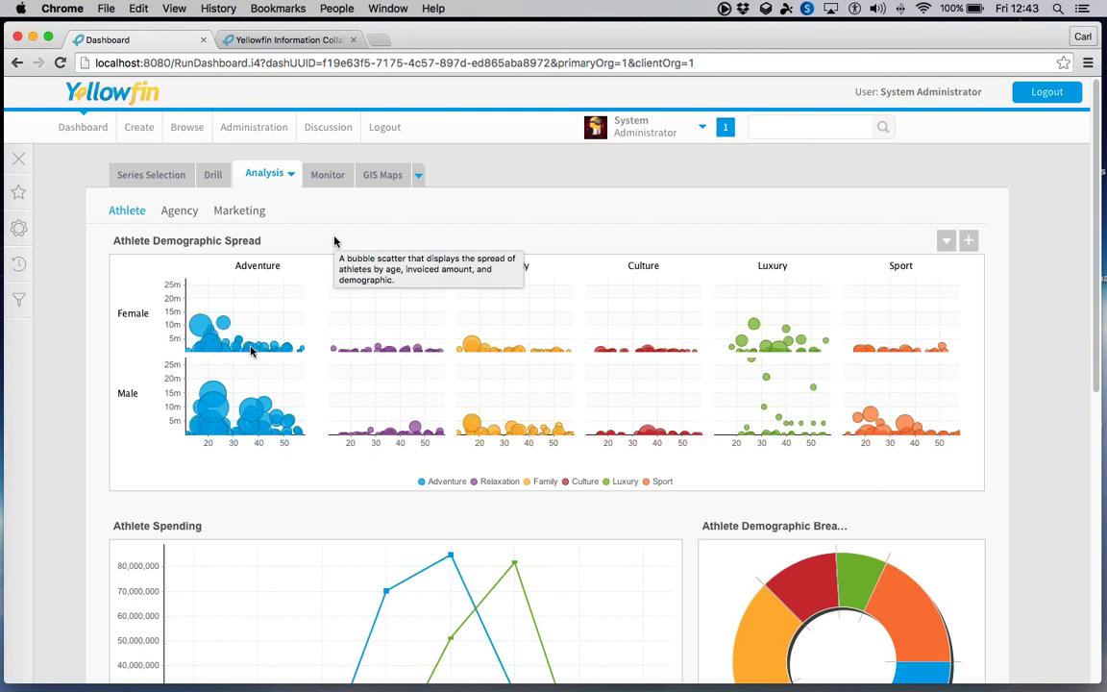
{"action": "mouse_move", "coordinate": [205, 328]}
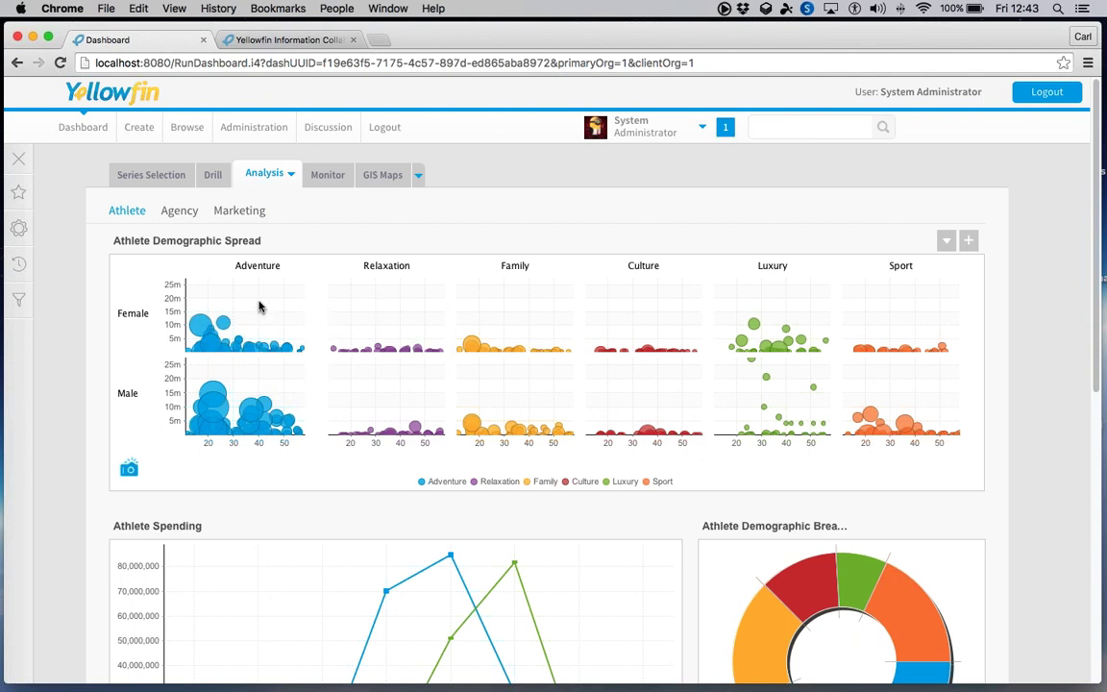
{"action": "left_click_drag", "start_coordinate": [256, 302], "coordinate": [323, 467]}
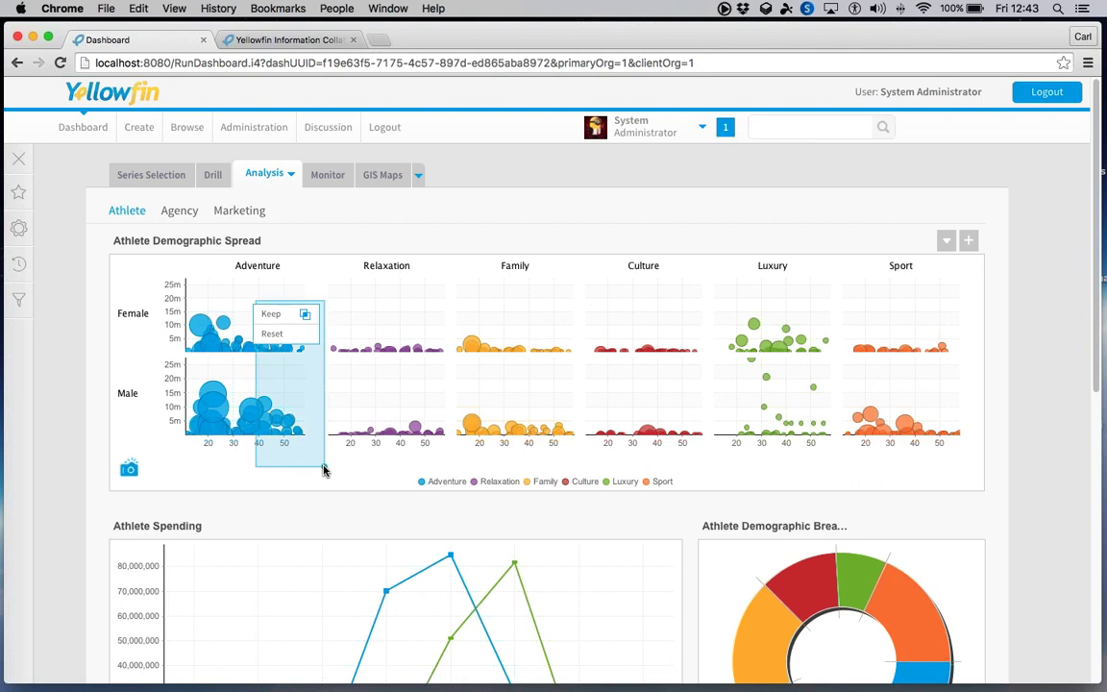
{"action": "left_click", "coordinate": [274, 315]}
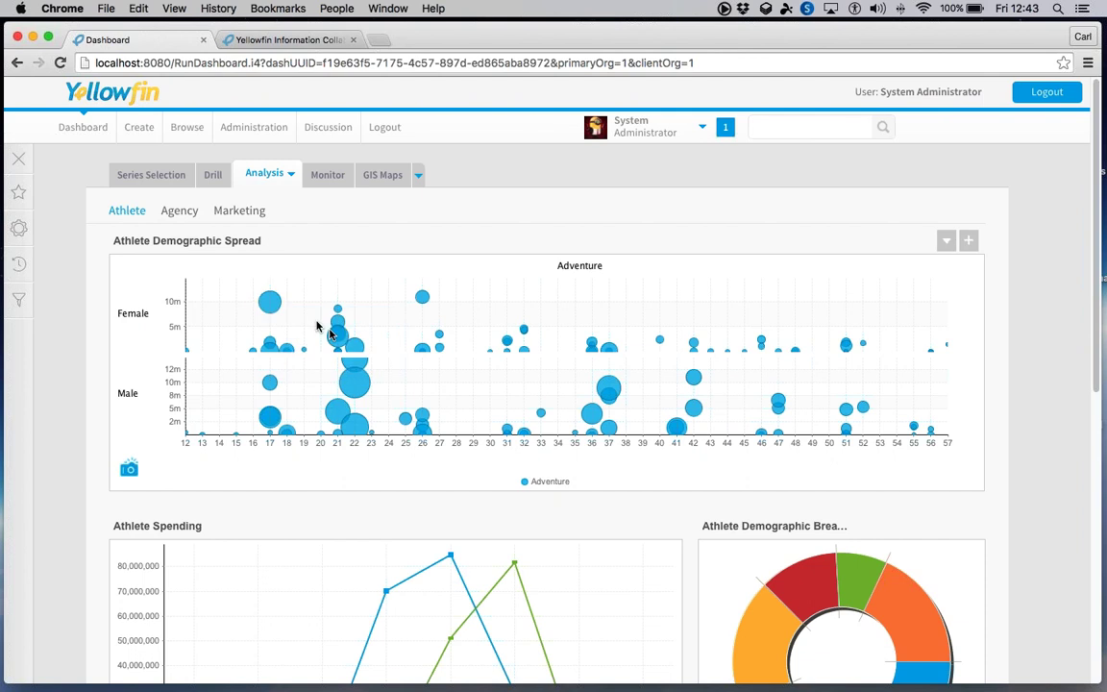
- Brush the bubbles for ages 21–23, then reset to all six demographics
{"action": "mouse_move", "coordinate": [337, 322]}
{"action": "left_click_drag", "start_coordinate": [324, 294], "coordinate": [385, 368]}
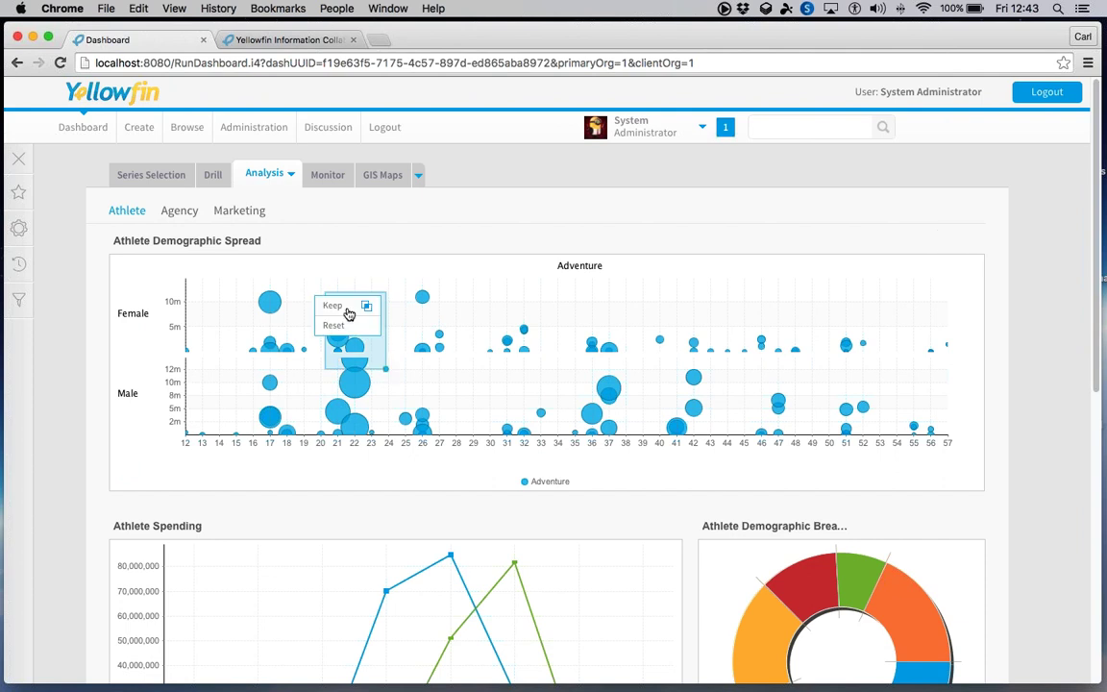
{"action": "left_click", "coordinate": [334, 325]}
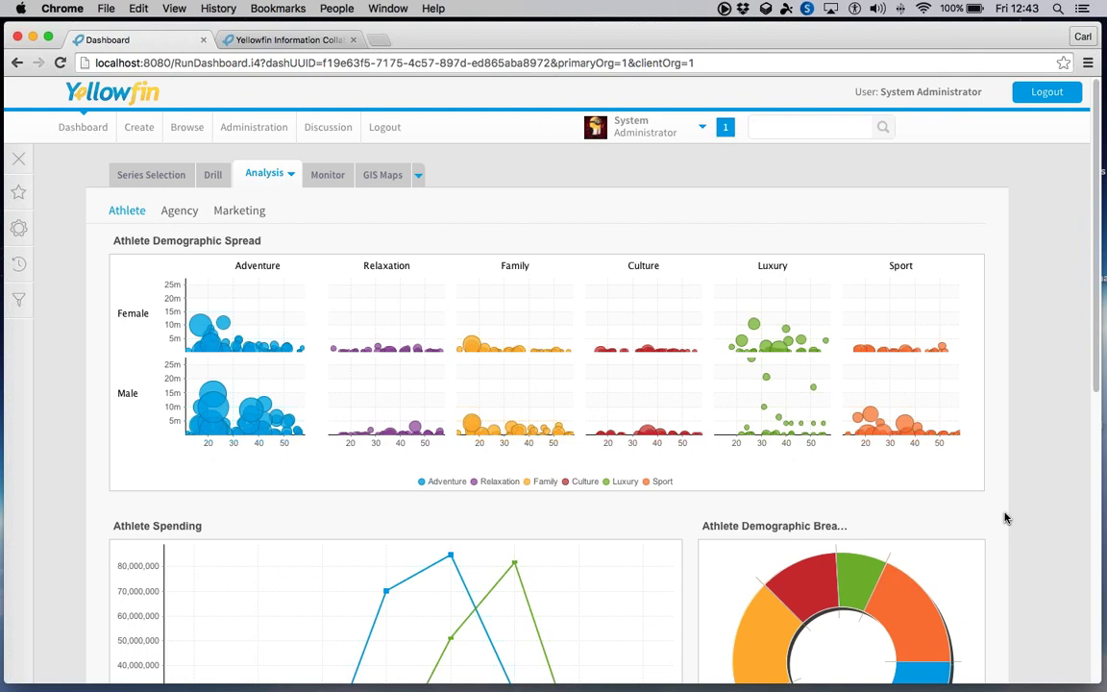
{"action": "scroll", "coordinate": [1005, 516], "scroll_direction": "down", "scroll_amount": 2}
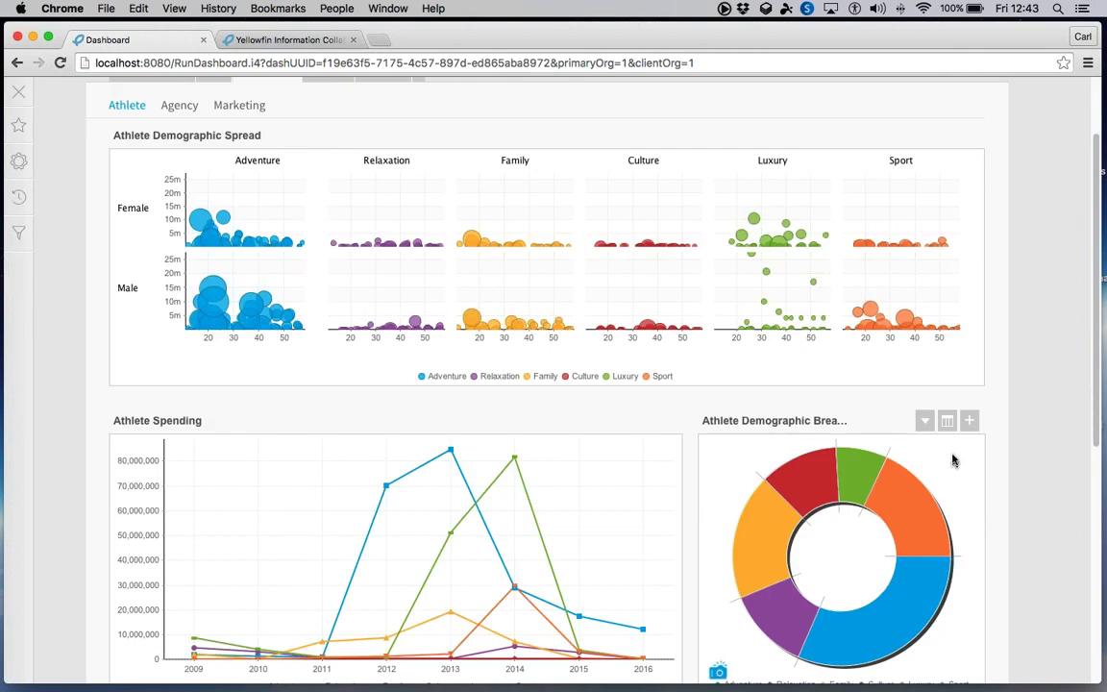
{"action": "left_click_drag", "start_coordinate": [964, 452], "coordinate": [705, 541]}
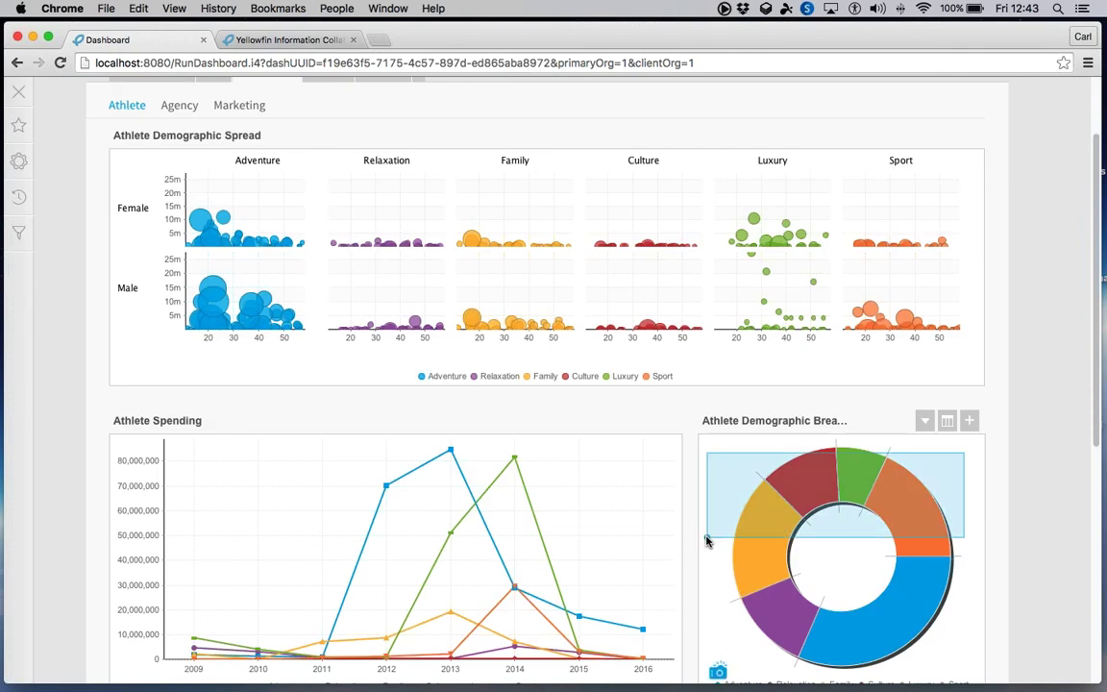
{"action": "left_click", "coordinate": [914, 474]}
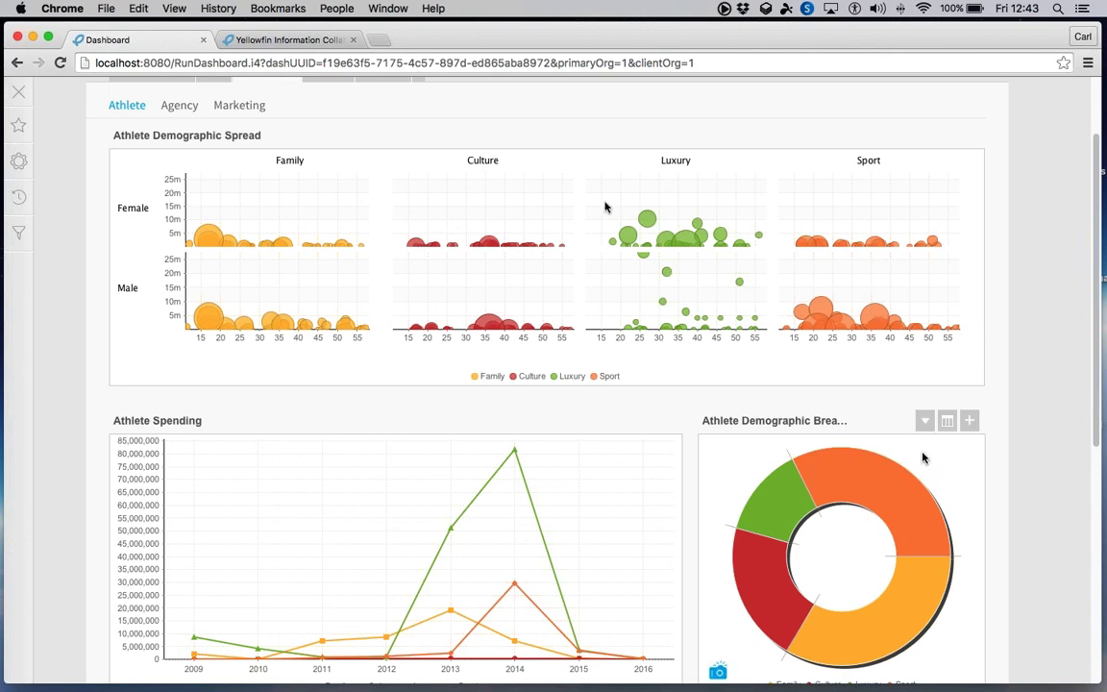
{"action": "left_click_drag", "start_coordinate": [499, 204], "coordinate": [544, 277]}
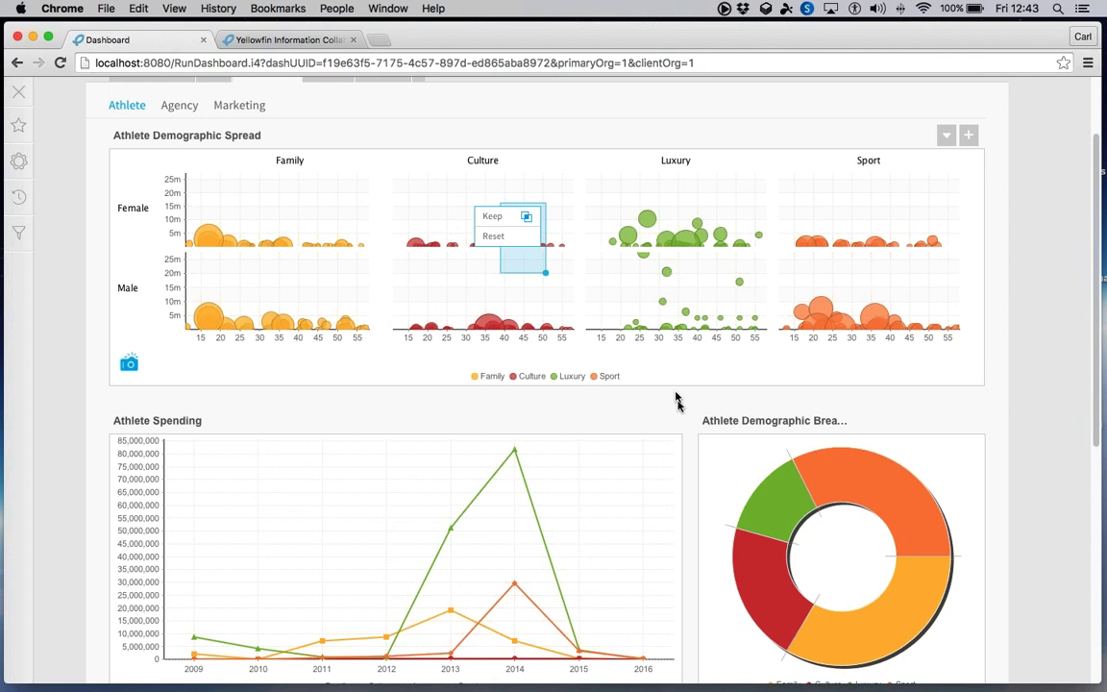
{"action": "left_click", "coordinate": [940, 464]}
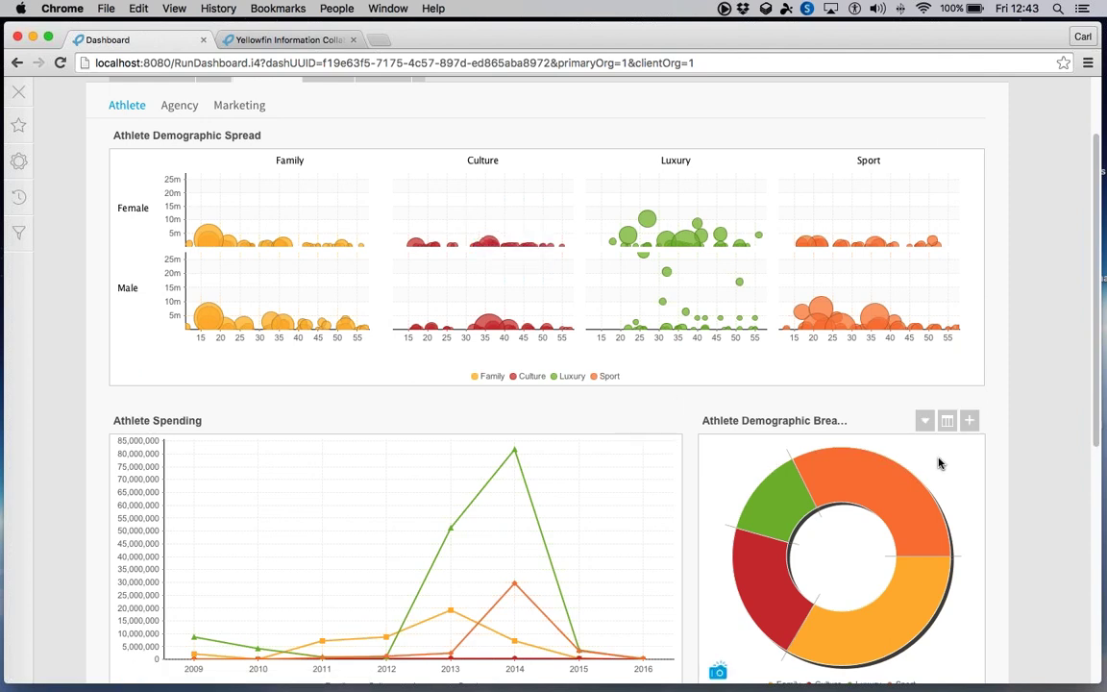
{"action": "left_click", "coordinate": [840, 523]}
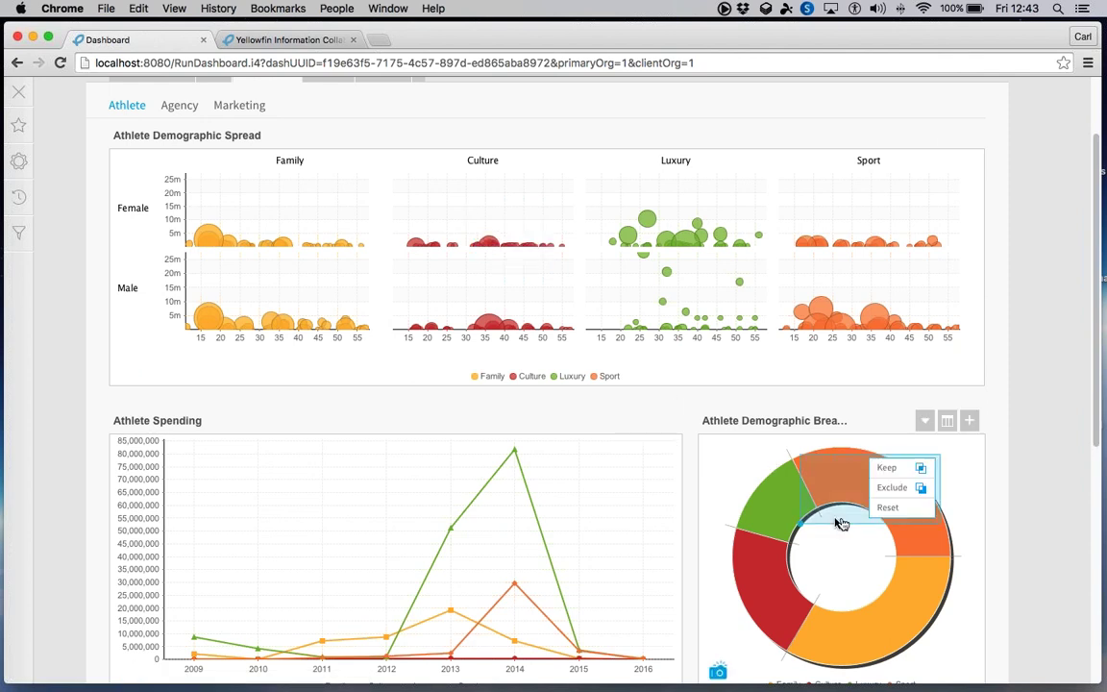
{"action": "left_click", "coordinate": [889, 510]}
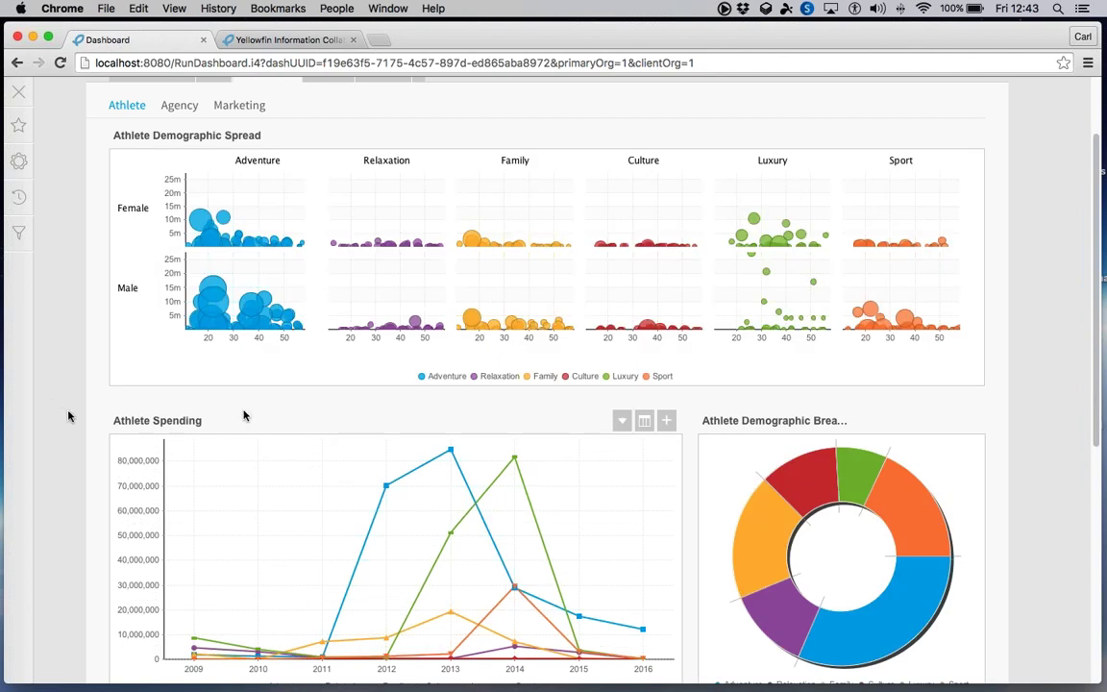
{"action": "scroll", "coordinate": [52, 402], "scroll_direction": "up", "scroll_amount": 3}
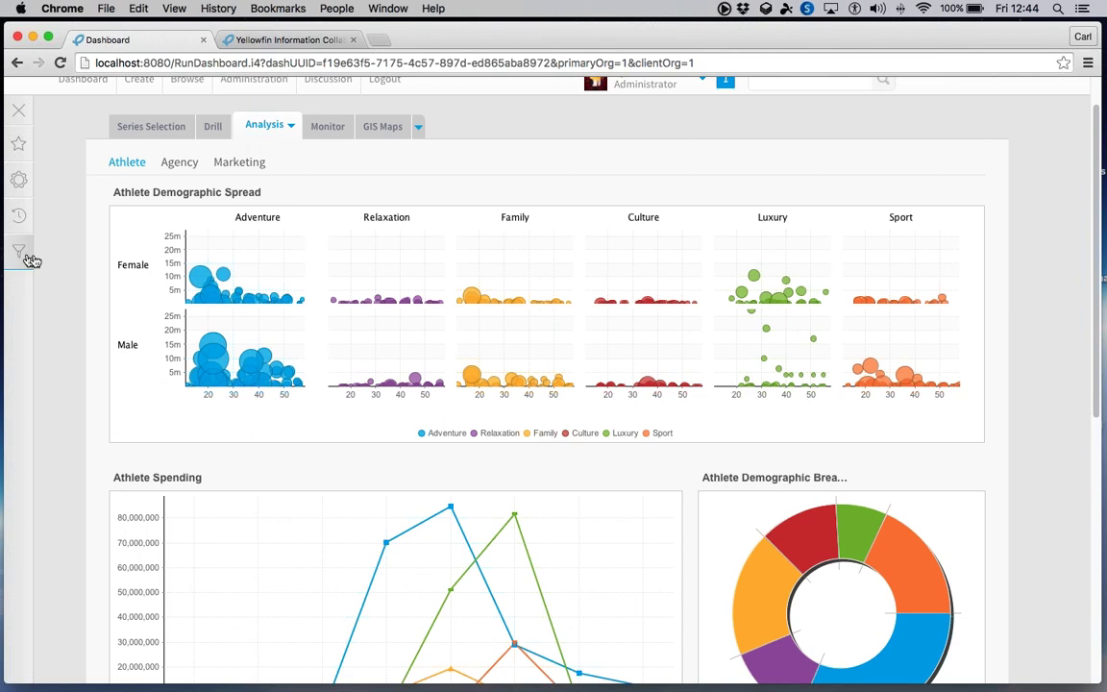
- Add 2013 to the Year filter, choose Demographic values, and apply the dashboard filters
{"action": "left_click", "coordinate": [23, 257]}
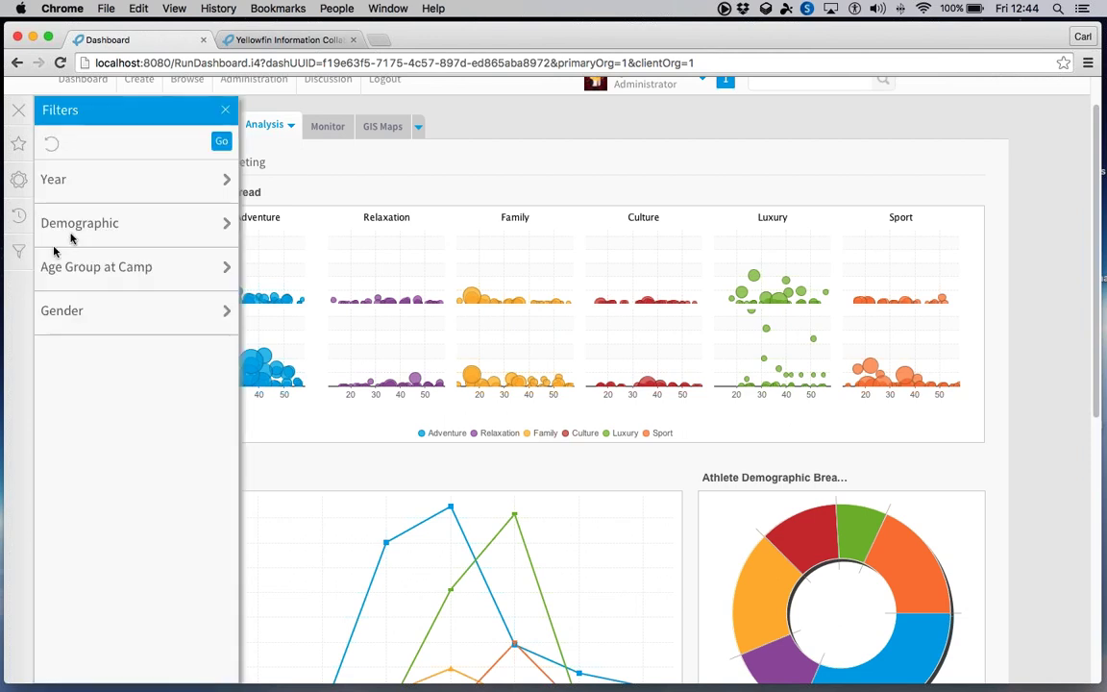
{"action": "left_click", "coordinate": [93, 184]}
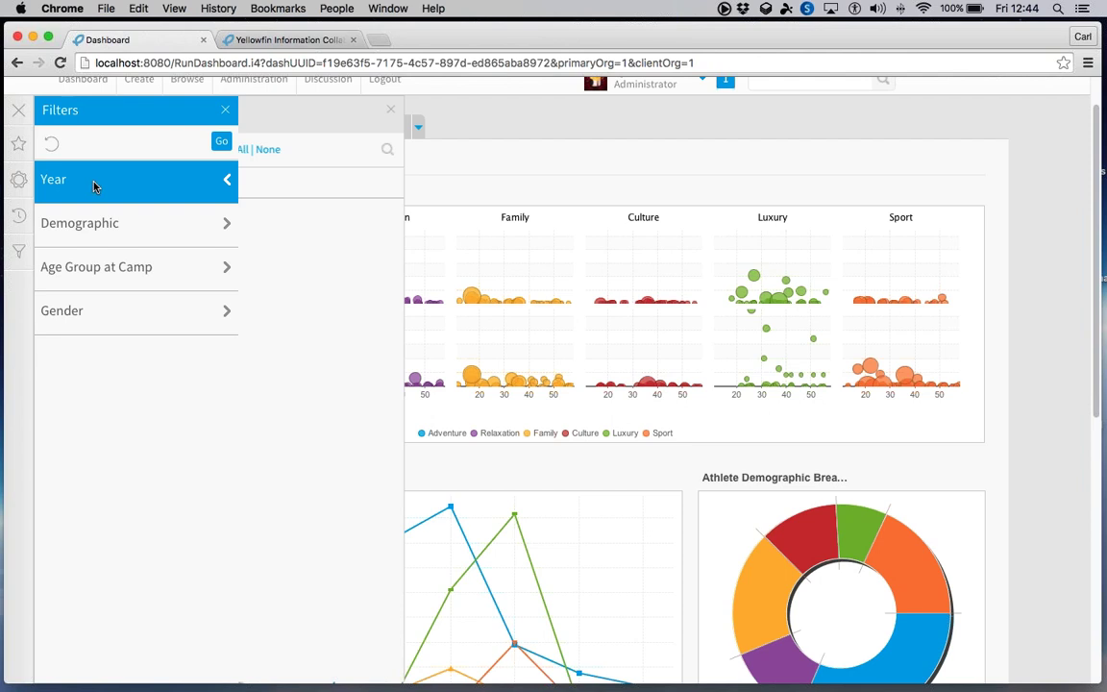
{"action": "left_click", "coordinate": [286, 275]}
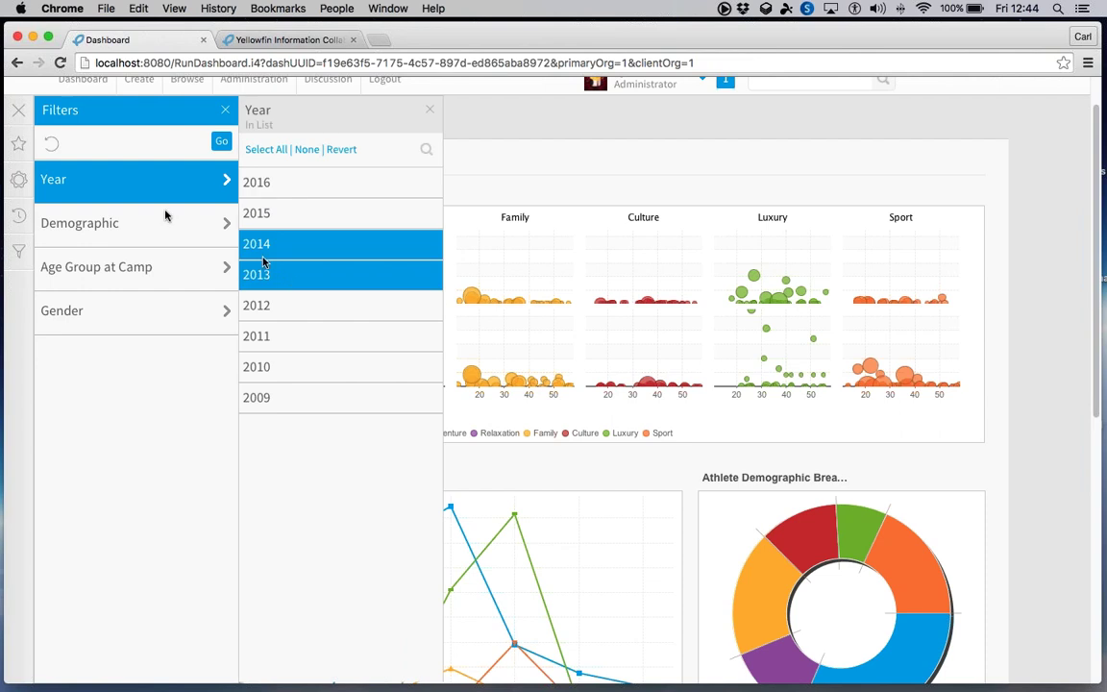
{"action": "left_click", "coordinate": [148, 225]}
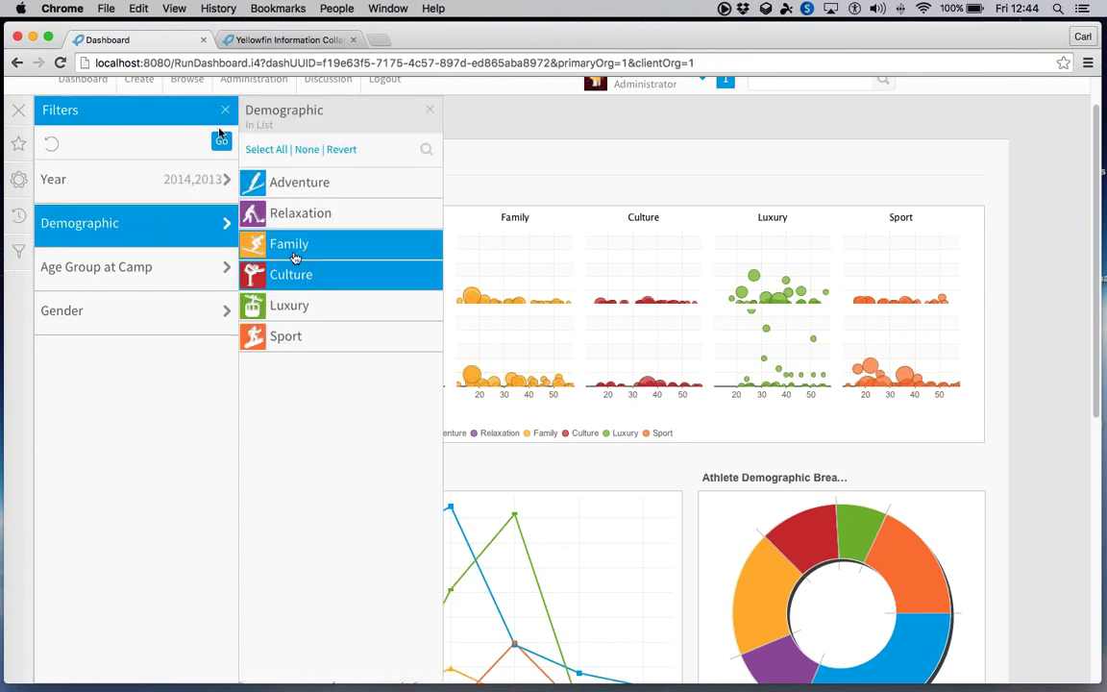
{"action": "left_click", "coordinate": [222, 144]}
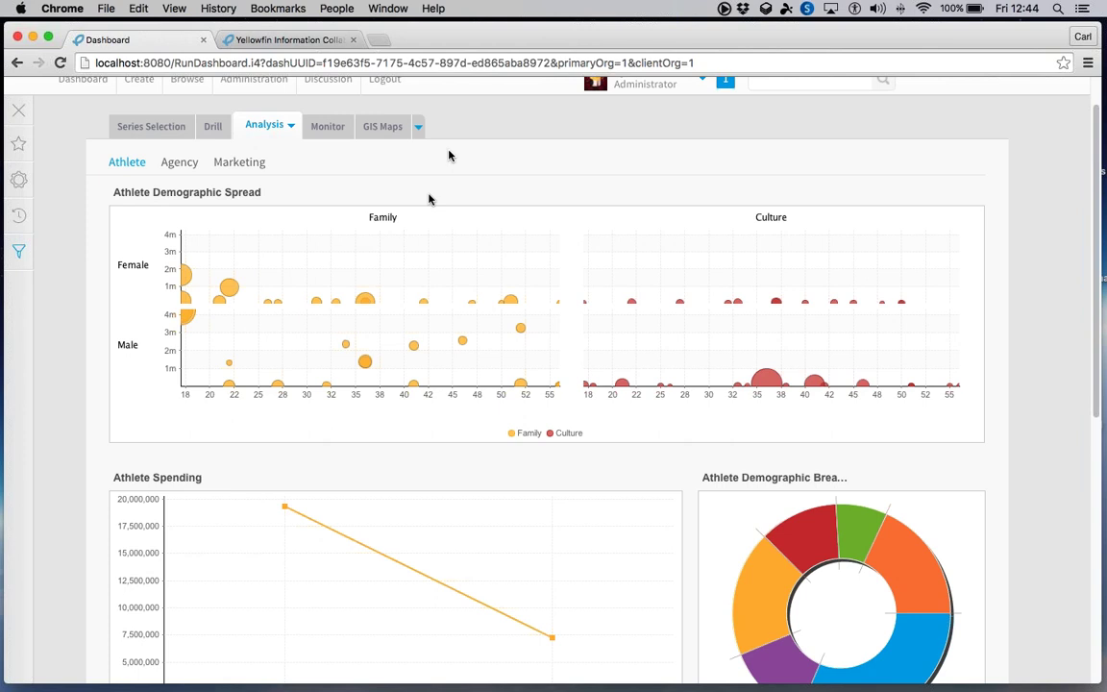
{"action": "scroll", "coordinate": [625, 404], "scroll_direction": "down", "scroll_amount": 2}
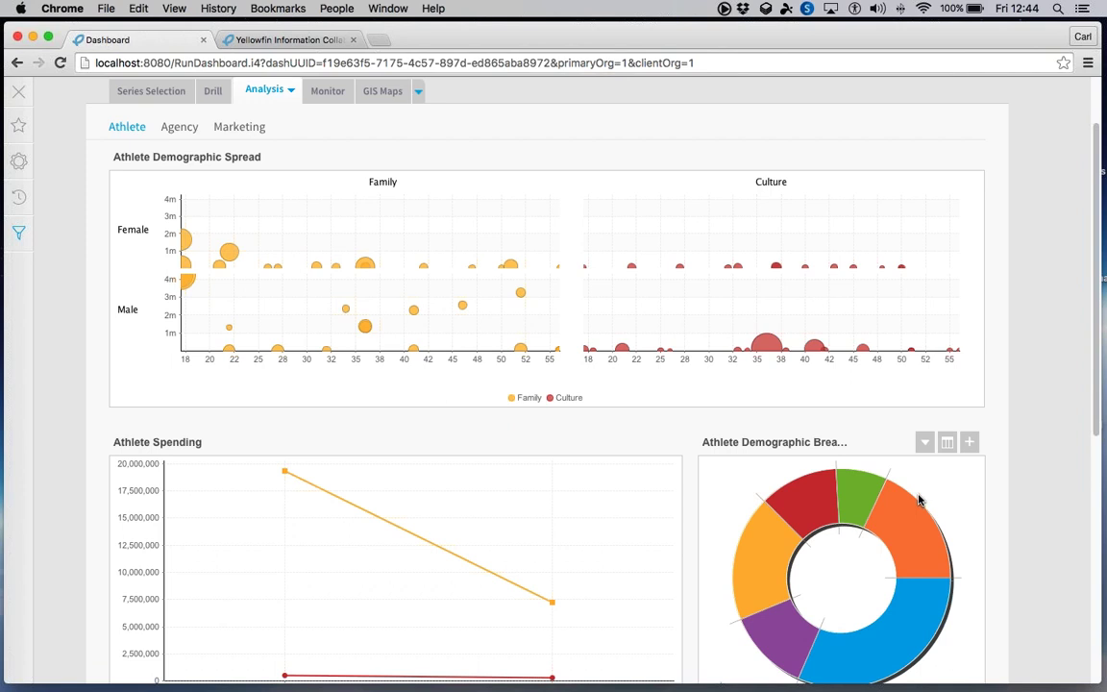
{"action": "mouse_move", "coordinate": [629, 444]}
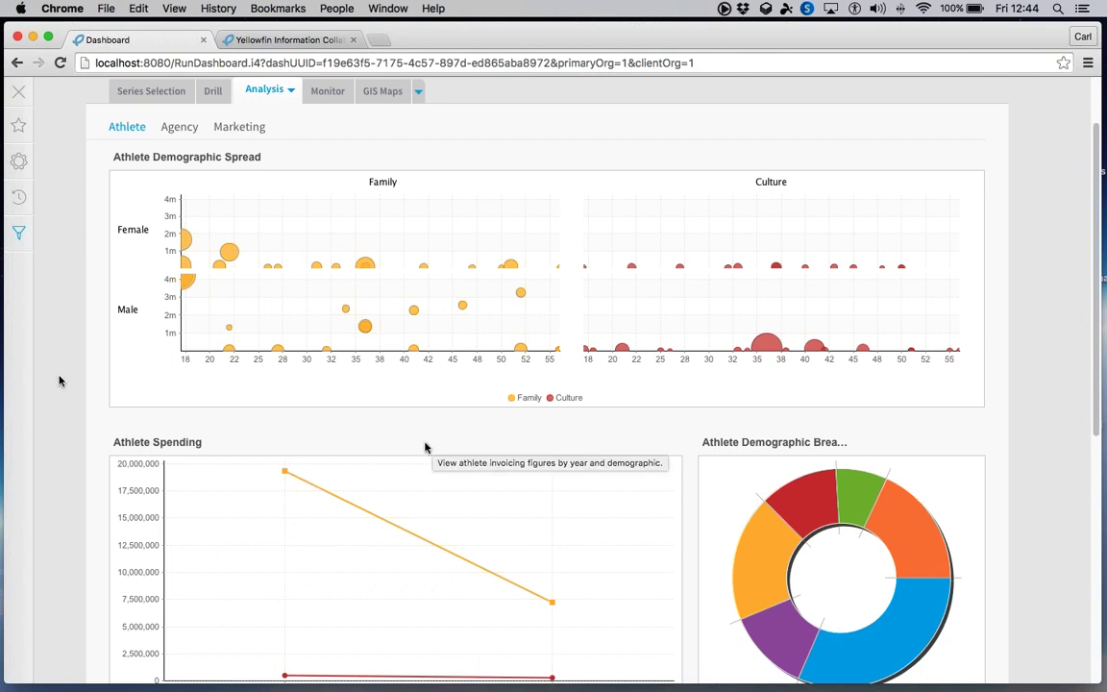
- Reset the Year and Demographic filters from the Filters panel
{"action": "left_click", "coordinate": [19, 235]}
{"action": "left_click", "coordinate": [51, 130]}
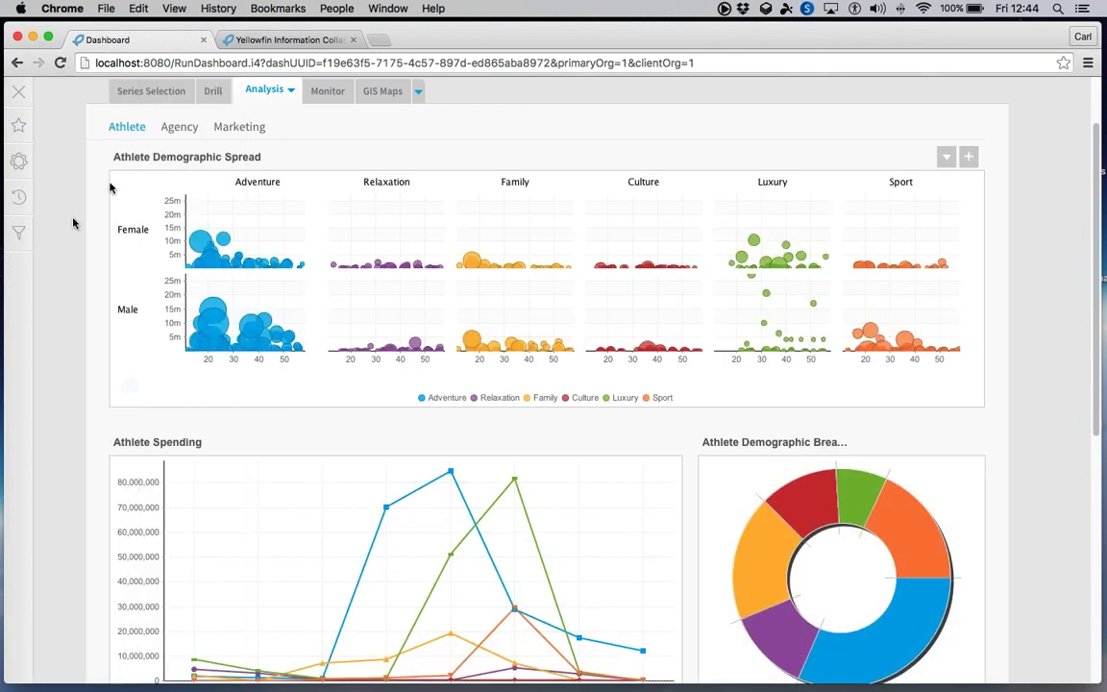
{"action": "scroll", "coordinate": [105, 192], "scroll_direction": "up", "scroll_amount": 1}
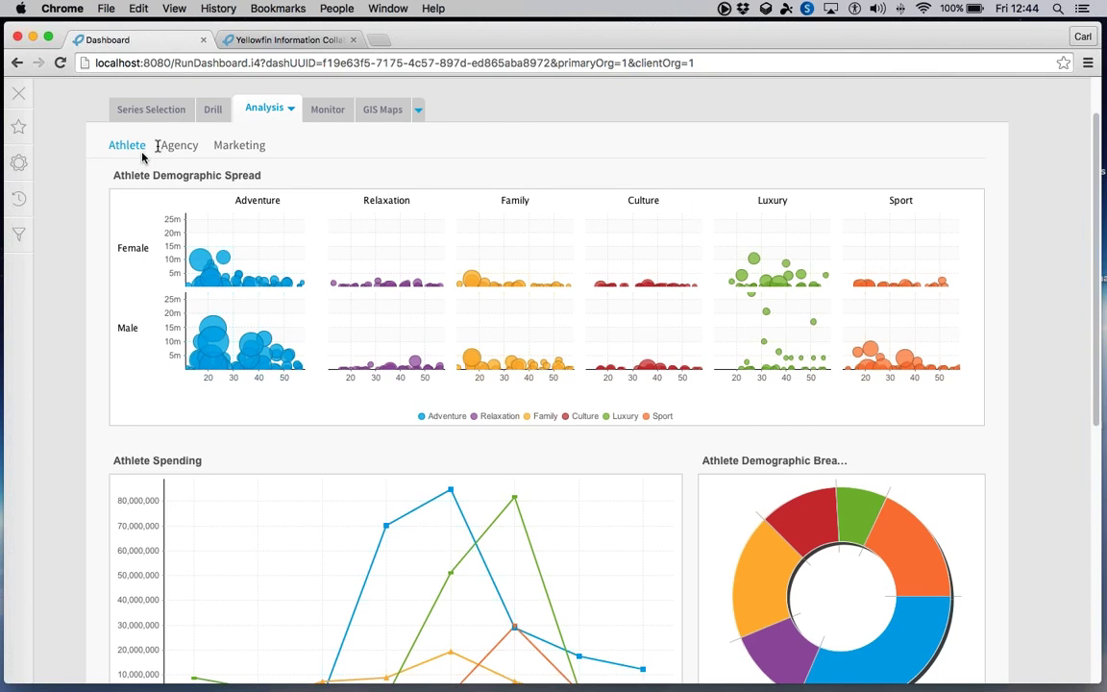
- Open the Agency reports and scroll to the Ski Team performance metrics map
{"action": "left_click", "coordinate": [170, 144]}
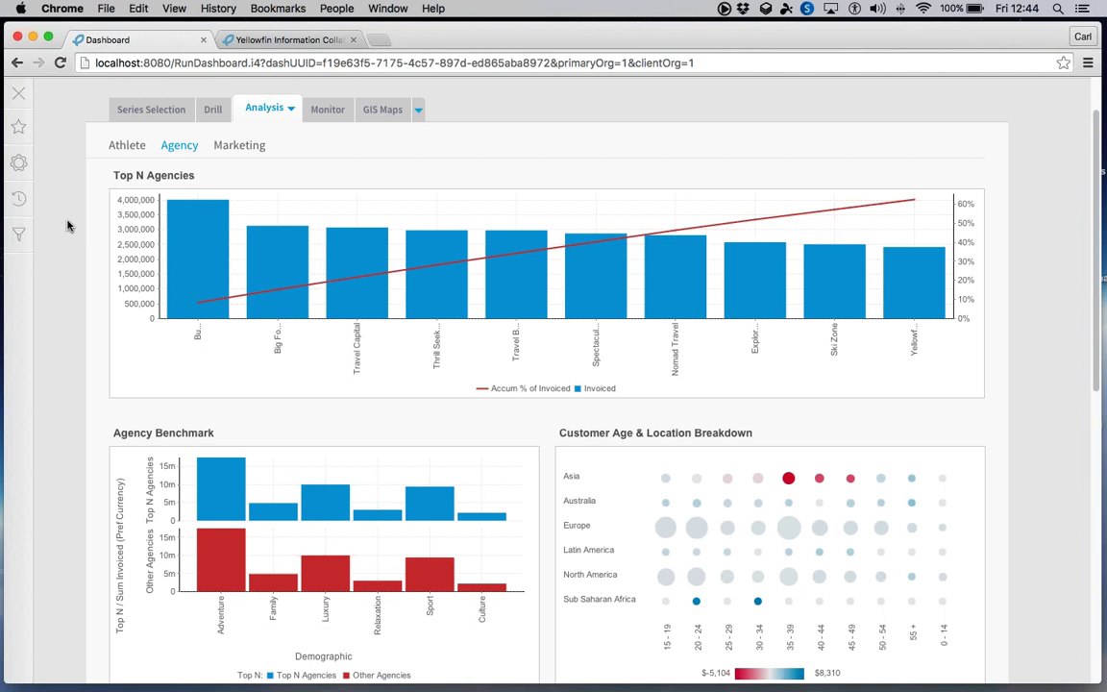
{"action": "scroll", "coordinate": [67, 226], "scroll_direction": "down", "scroll_amount": 1}
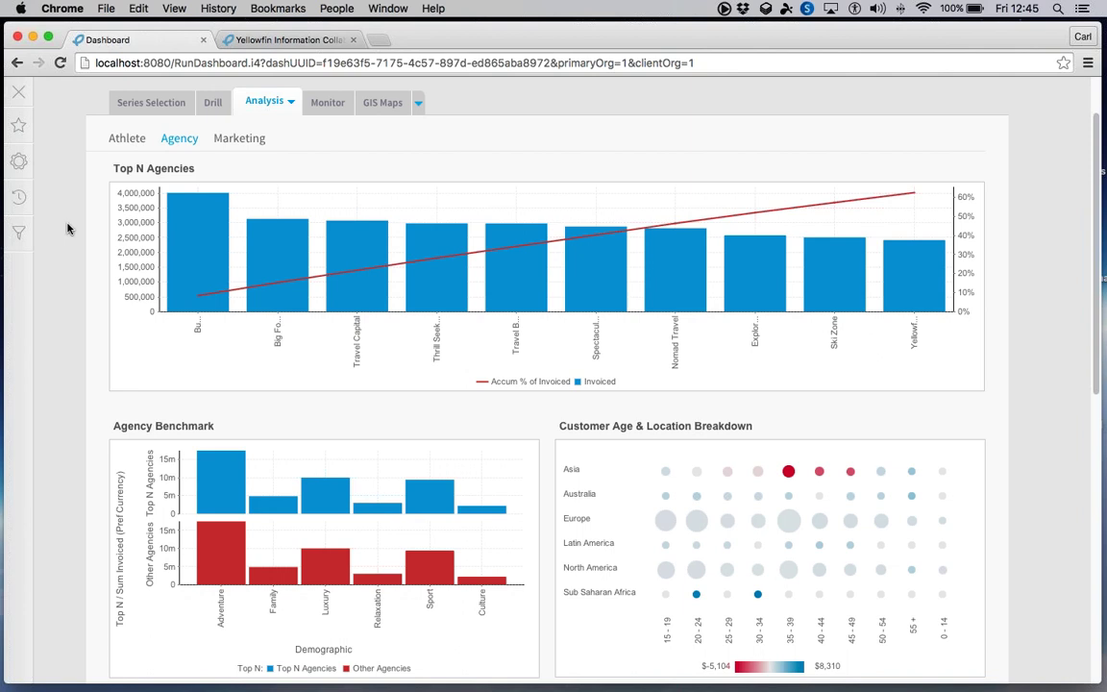
{"action": "scroll", "coordinate": [67, 228], "scroll_direction": "down", "scroll_amount": 5}
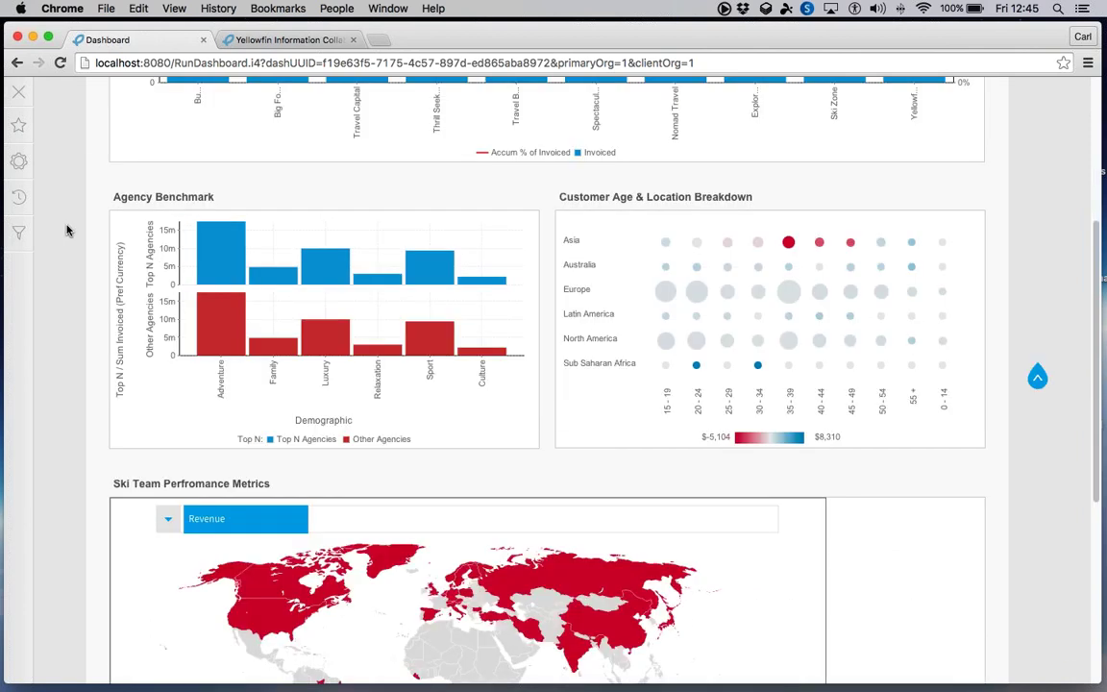
{"action": "scroll", "coordinate": [67, 231], "scroll_direction": "down", "scroll_amount": 8}
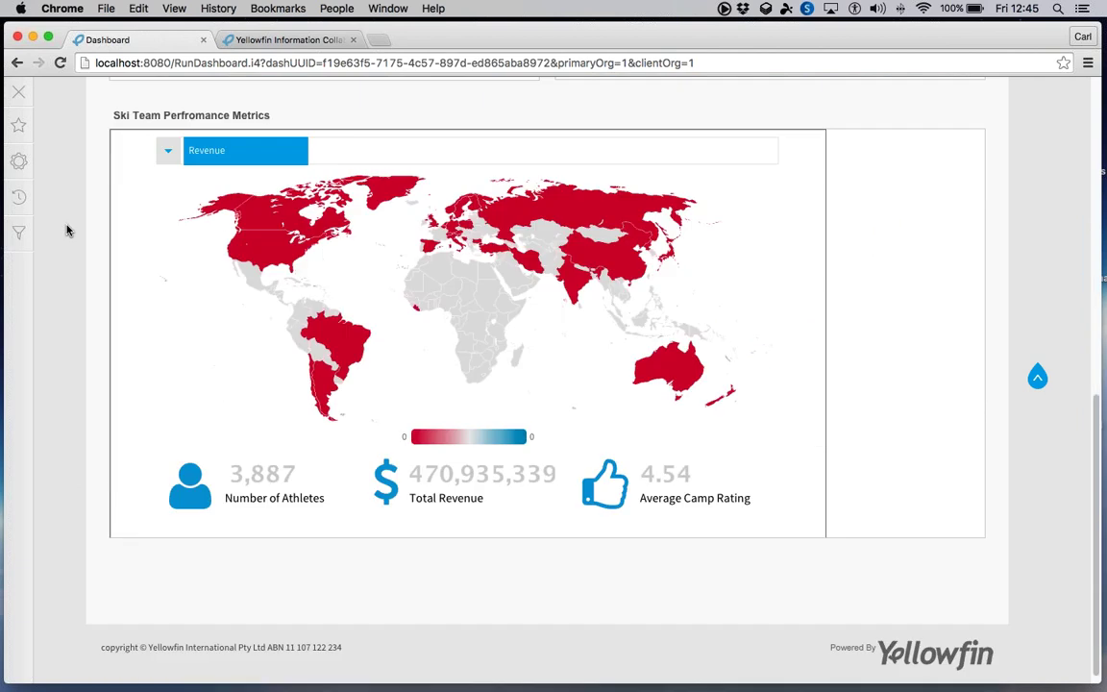
{"action": "scroll", "coordinate": [67, 231], "scroll_direction": "up", "scroll_amount": 1}
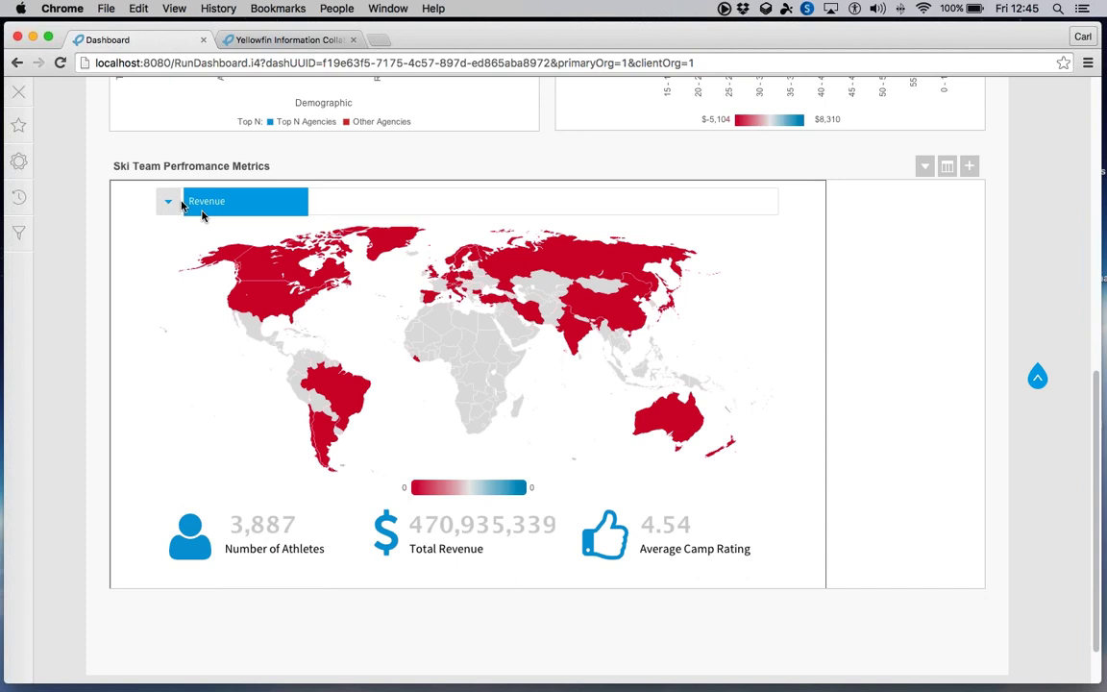
- Change the Ski Team map's metric from Revenue to Avg Rating
{"action": "left_click", "coordinate": [168, 202]}
{"action": "left_click", "coordinate": [181, 256]}
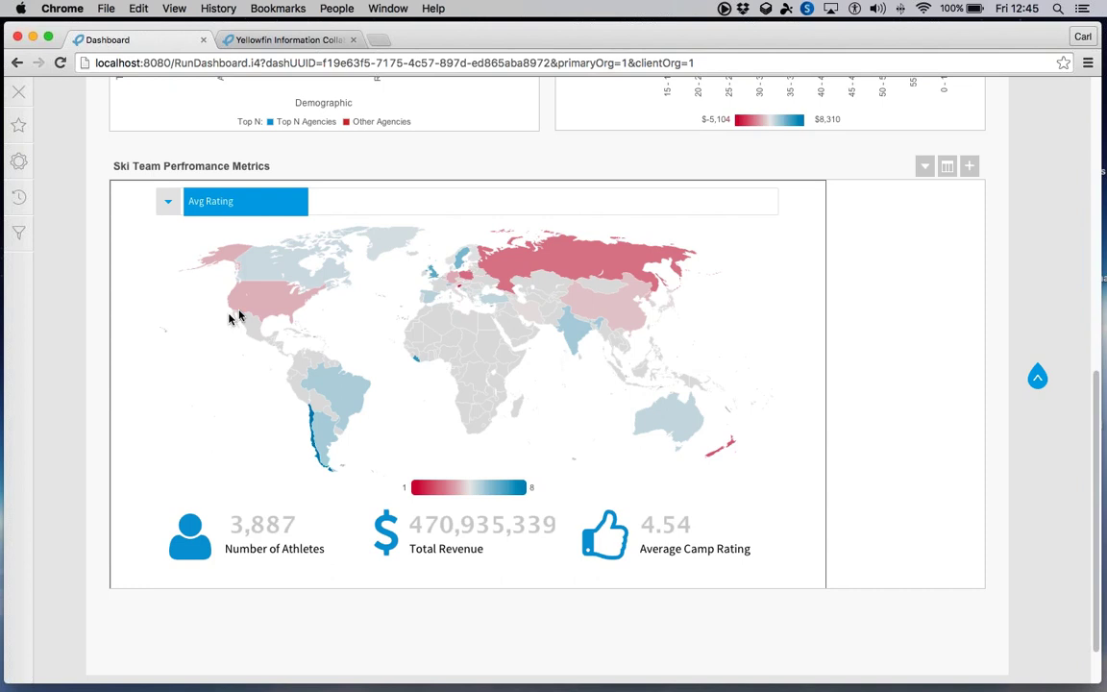
{"action": "mouse_move", "coordinate": [239, 314]}
{"action": "scroll", "coordinate": [375, 261], "scroll_direction": "up", "scroll_amount": 10}
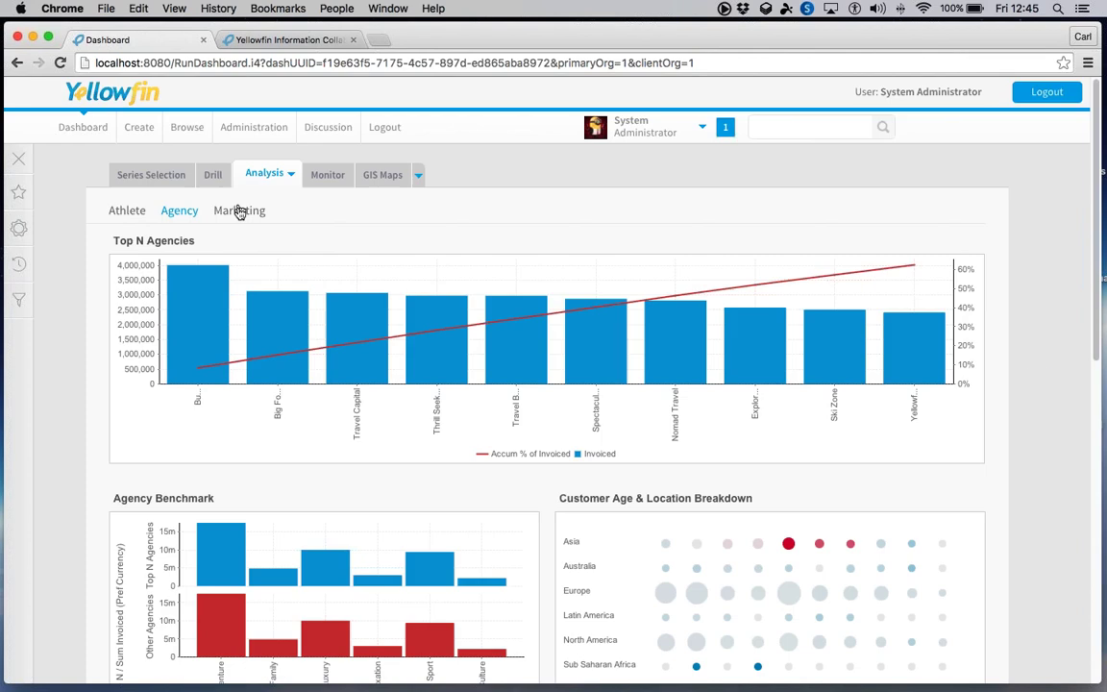
- On the Marketing page, drill Media Category Profit's Agent bar into DirectMail and MagazineAd
{"action": "left_click", "coordinate": [239, 211]}
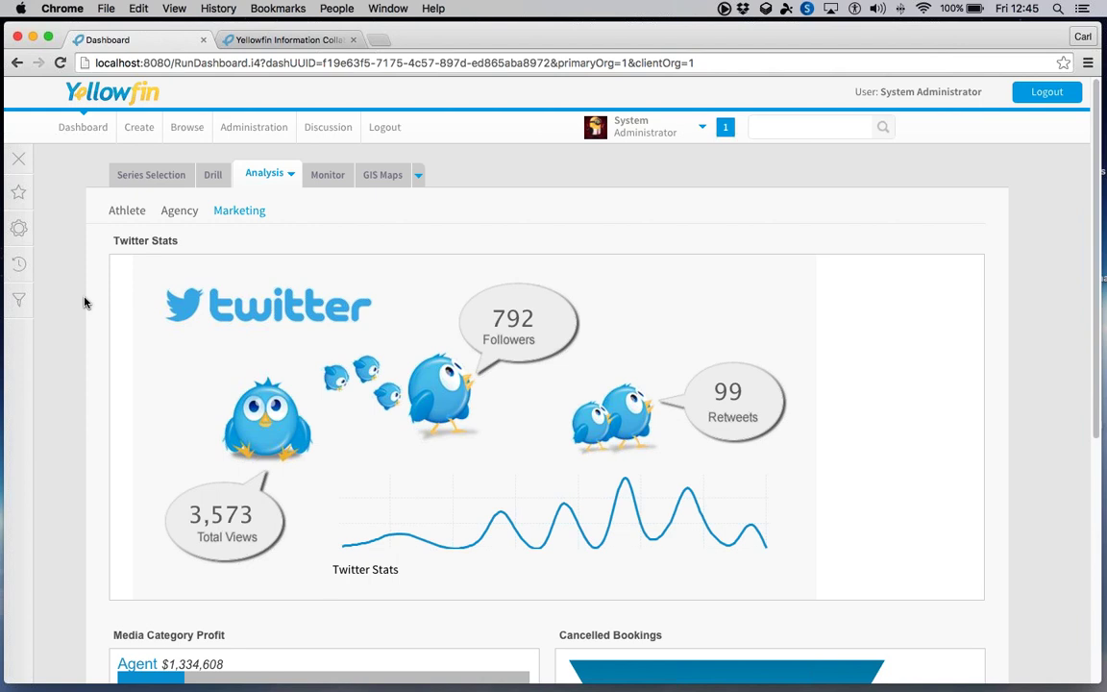
{"action": "scroll", "coordinate": [83, 303], "scroll_direction": "down", "scroll_amount": 1}
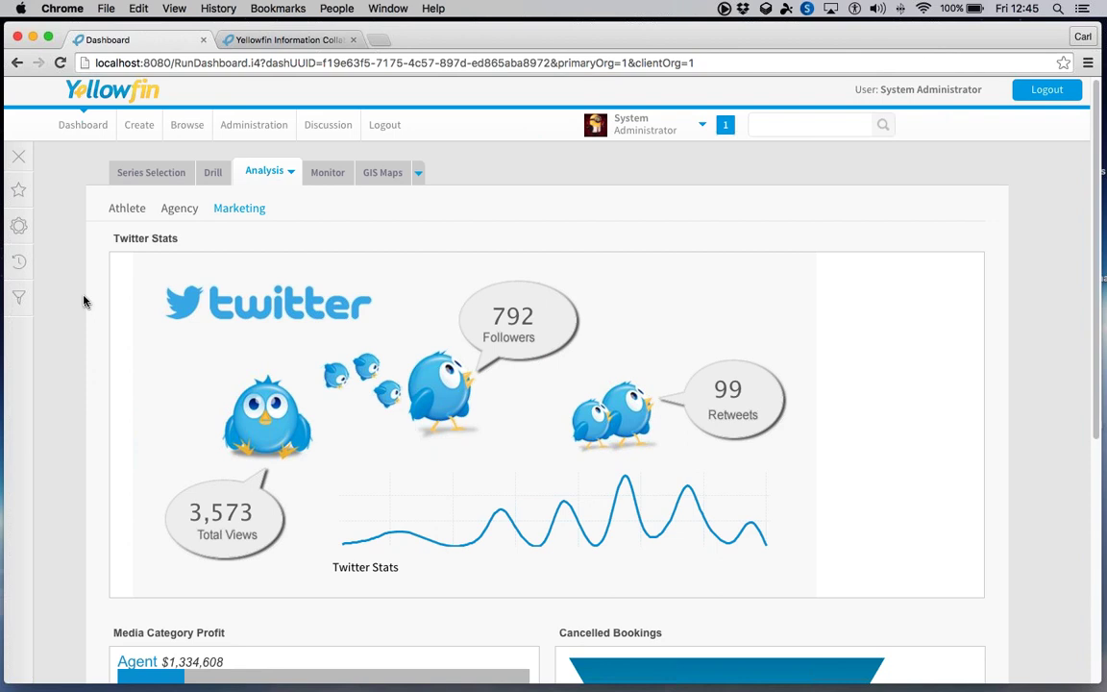
{"action": "scroll", "coordinate": [83, 303], "scroll_direction": "down", "scroll_amount": 3}
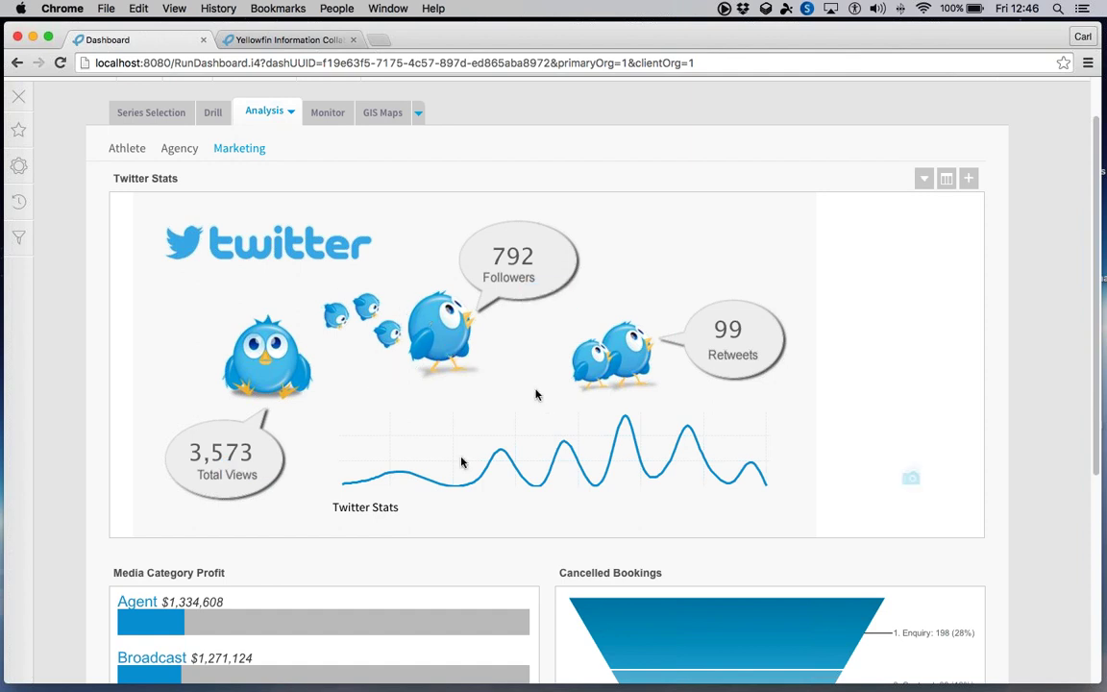
{"action": "mouse_move", "coordinate": [500, 452]}
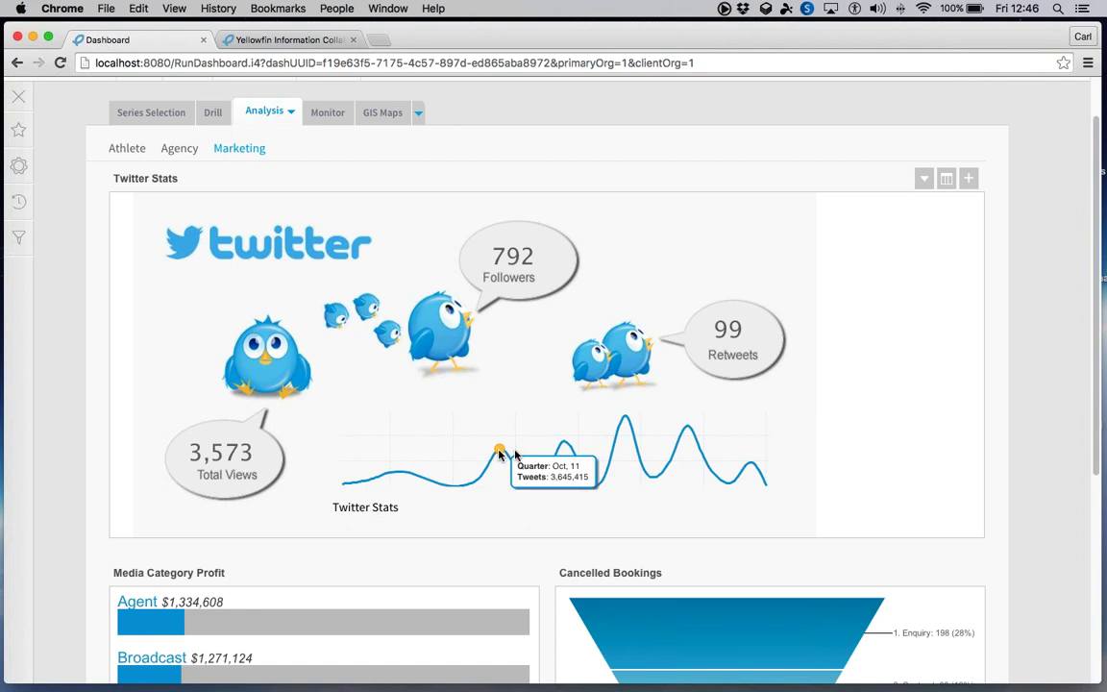
{"action": "scroll", "coordinate": [334, 404], "scroll_direction": "down", "scroll_amount": 5}
{"action": "left_click", "coordinate": [327, 407]}
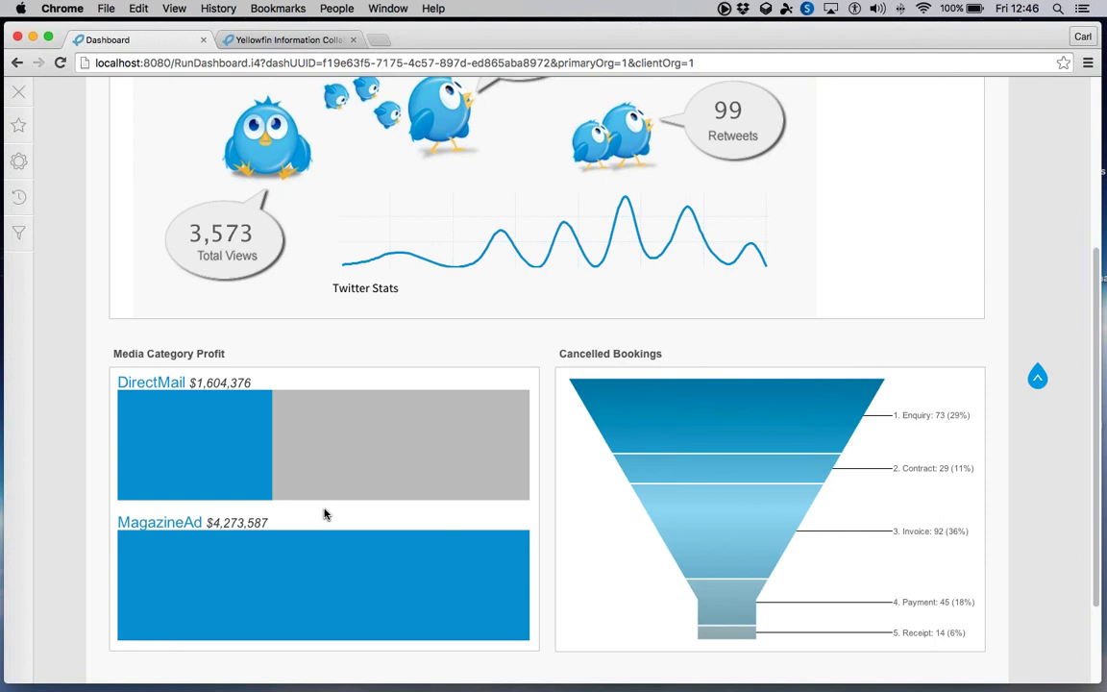
{"action": "mouse_move", "coordinate": [452, 532]}
{"action": "scroll", "coordinate": [81, 363], "scroll_direction": "up", "scroll_amount": 5}
{"action": "scroll", "coordinate": [80, 363], "scroll_direction": "up", "scroll_amount": 2}
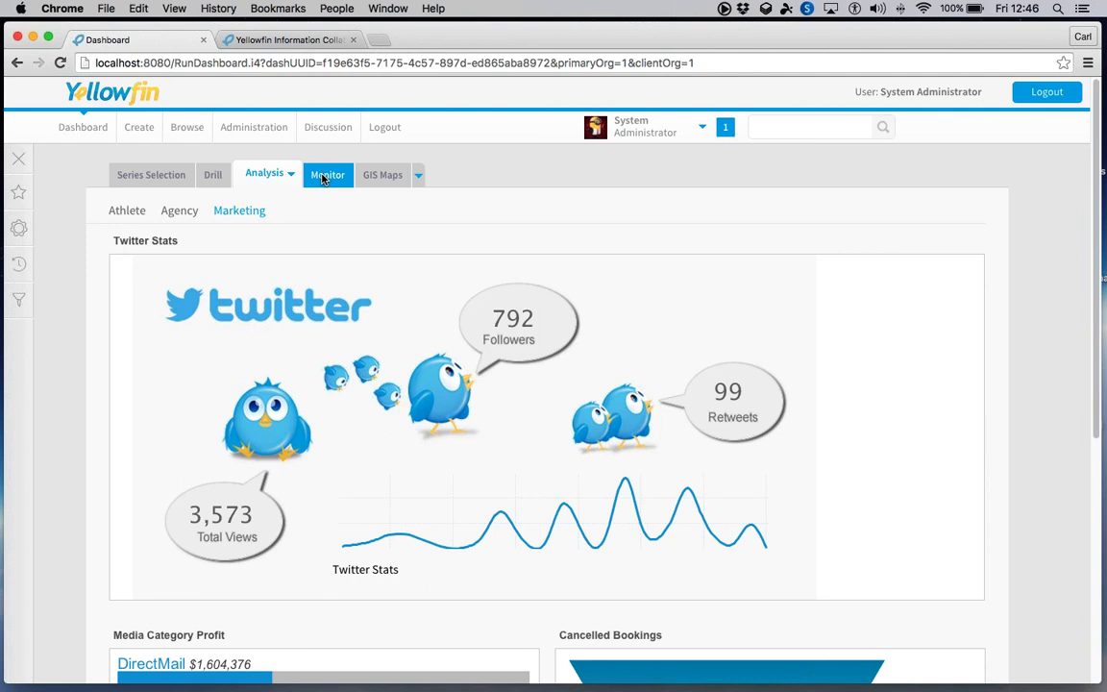
- Switch to the Monitor dashboard and scroll through the Athlete Invoice Summary and KPI targets
{"action": "left_click", "coordinate": [325, 176]}
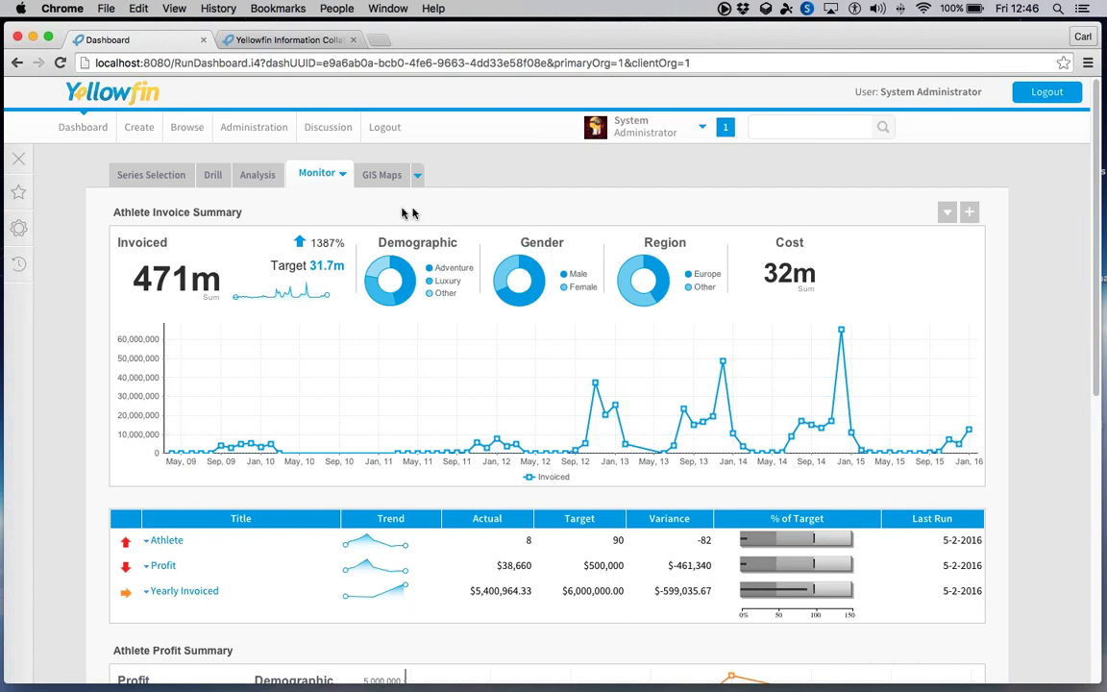
{"action": "scroll", "coordinate": [75, 249], "scroll_direction": "down", "scroll_amount": 1}
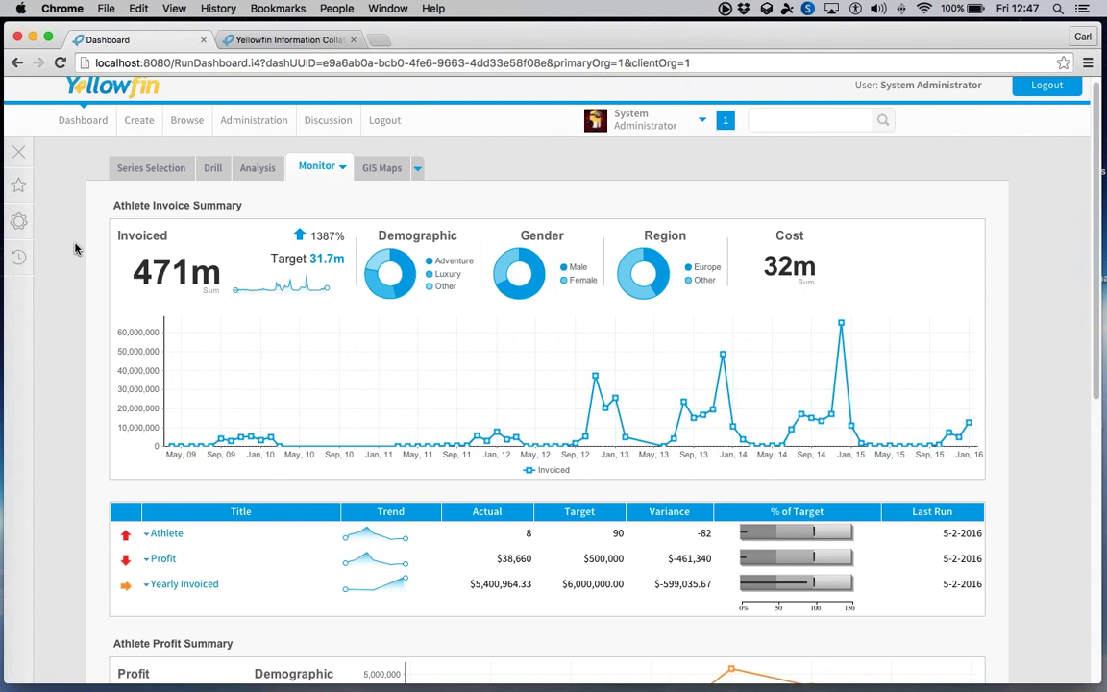
{"action": "scroll", "coordinate": [75, 249], "scroll_direction": "down", "scroll_amount": 3}
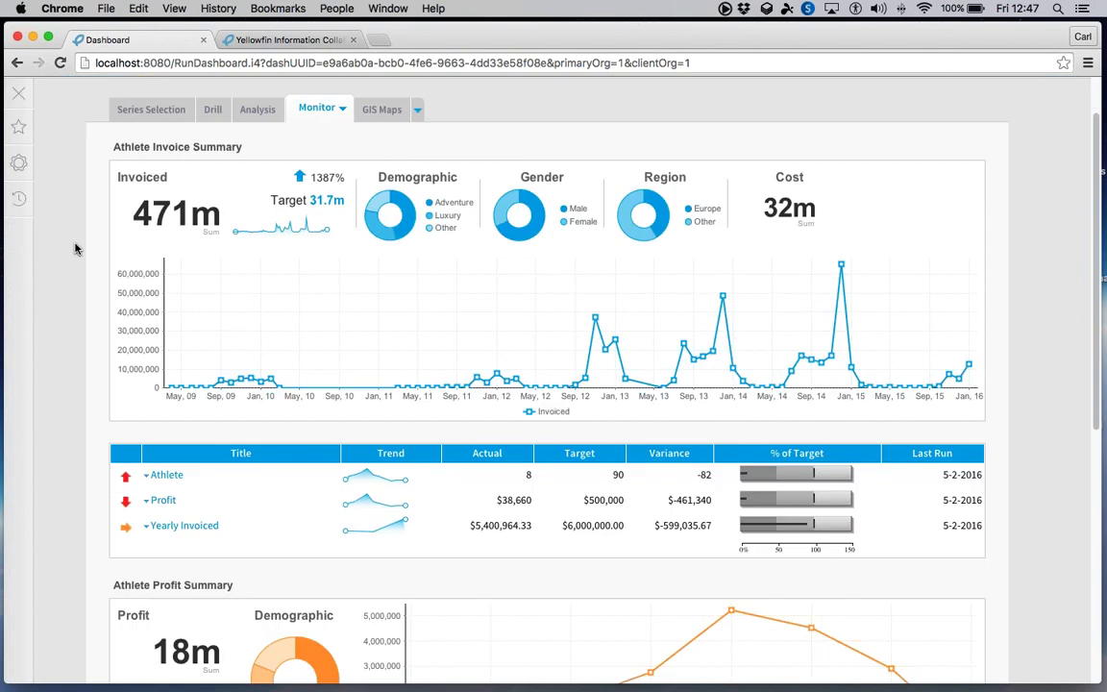
{"action": "scroll", "coordinate": [75, 249], "scroll_direction": "down", "scroll_amount": 1}
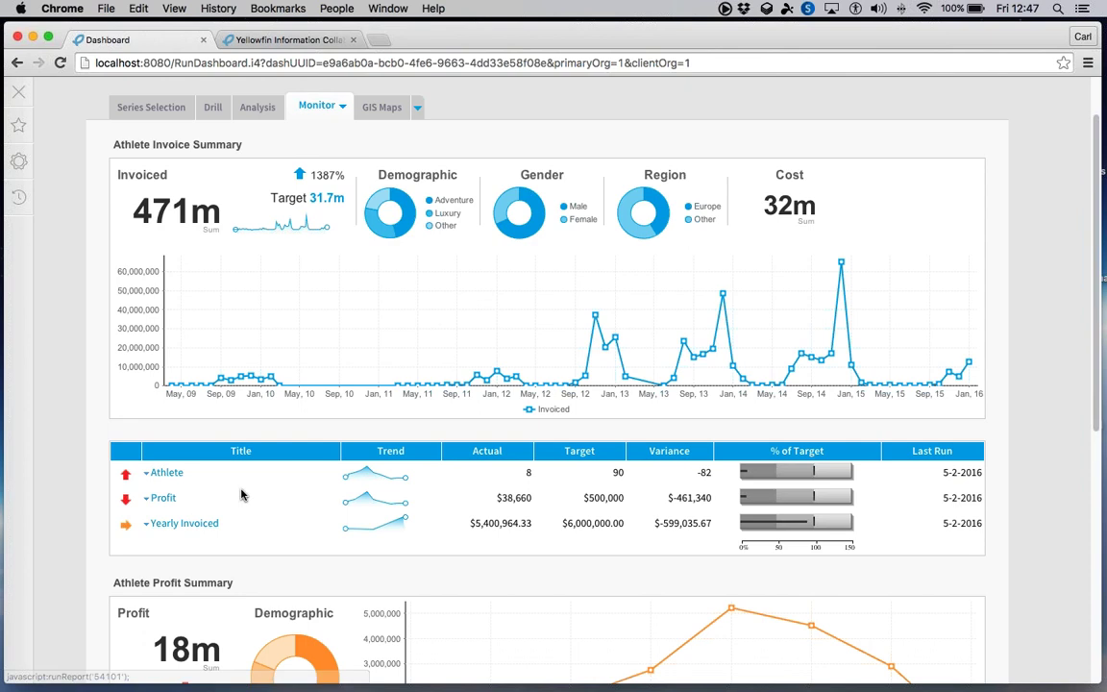
- View the monthly Athlete KPI report, close it, then switch to the GIS Maps dashboard
{"action": "left_click", "coordinate": [167, 473]}
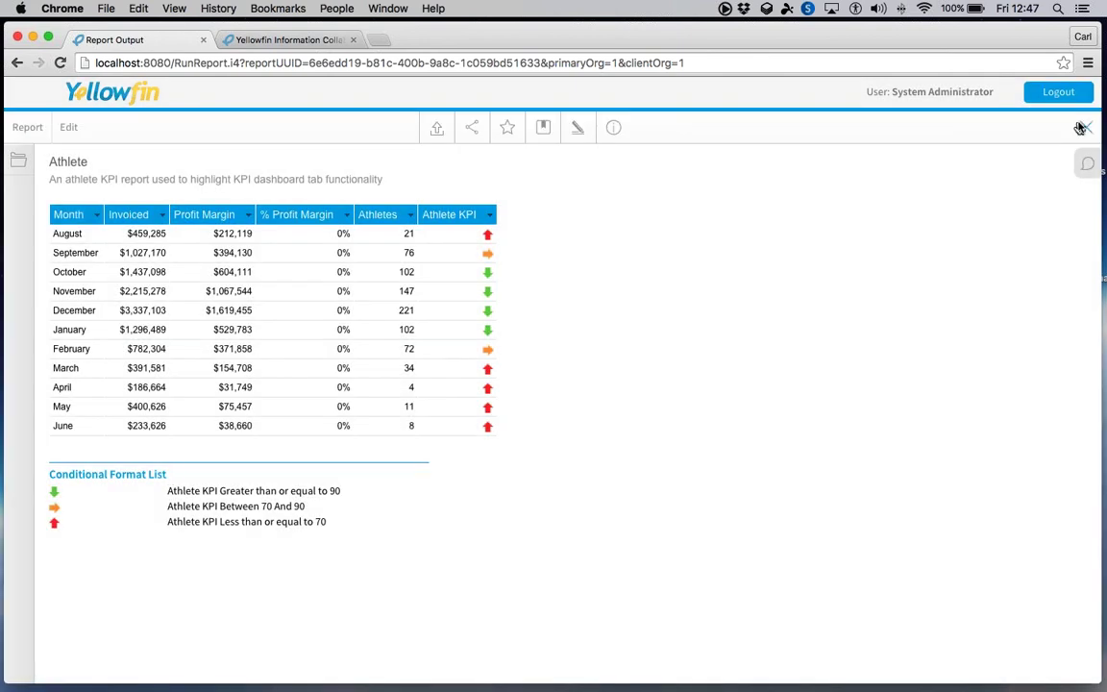
{"action": "left_click", "coordinate": [1082, 128]}
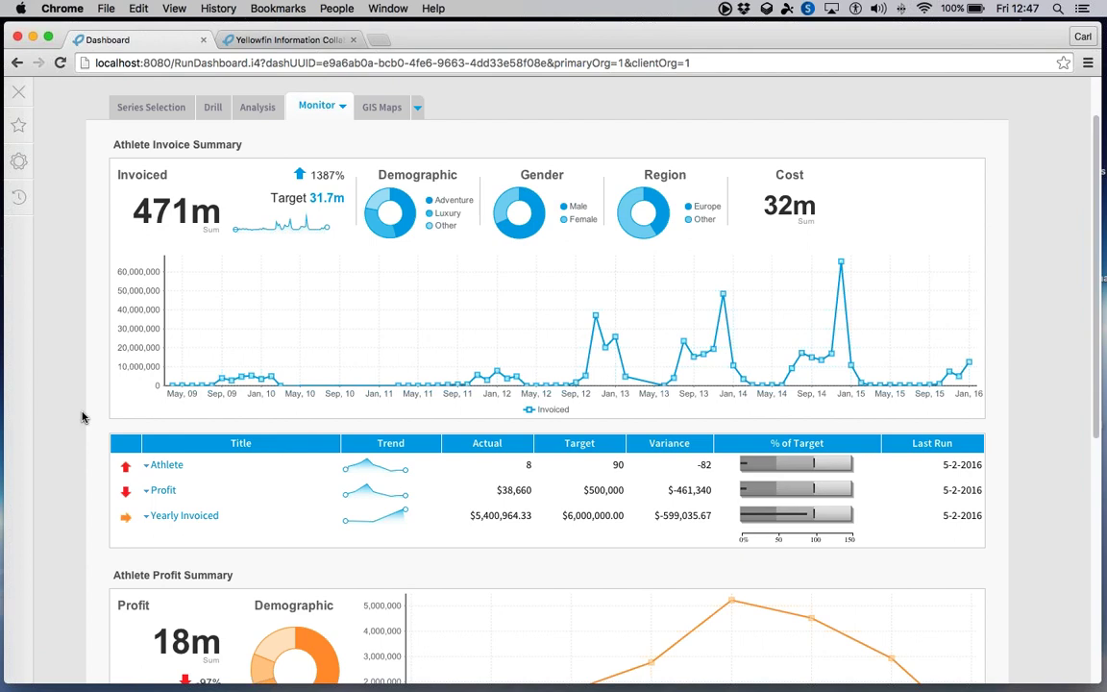
{"action": "scroll", "coordinate": [81, 416], "scroll_direction": "down", "scroll_amount": 5}
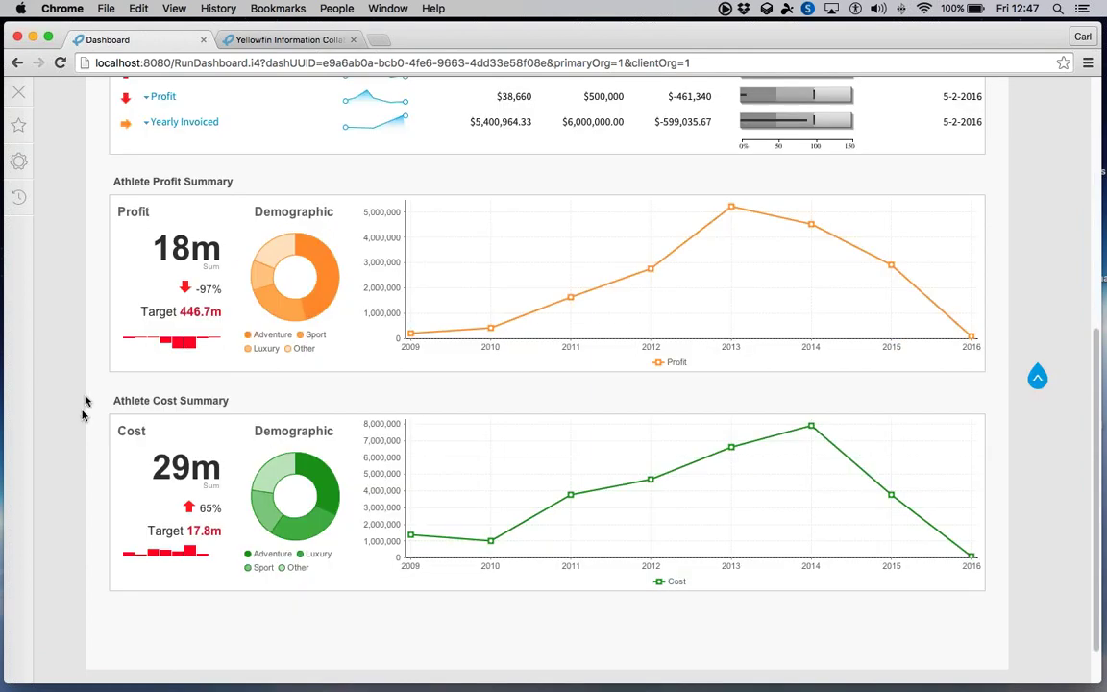
{"action": "scroll", "coordinate": [83, 408], "scroll_direction": "up", "scroll_amount": 3}
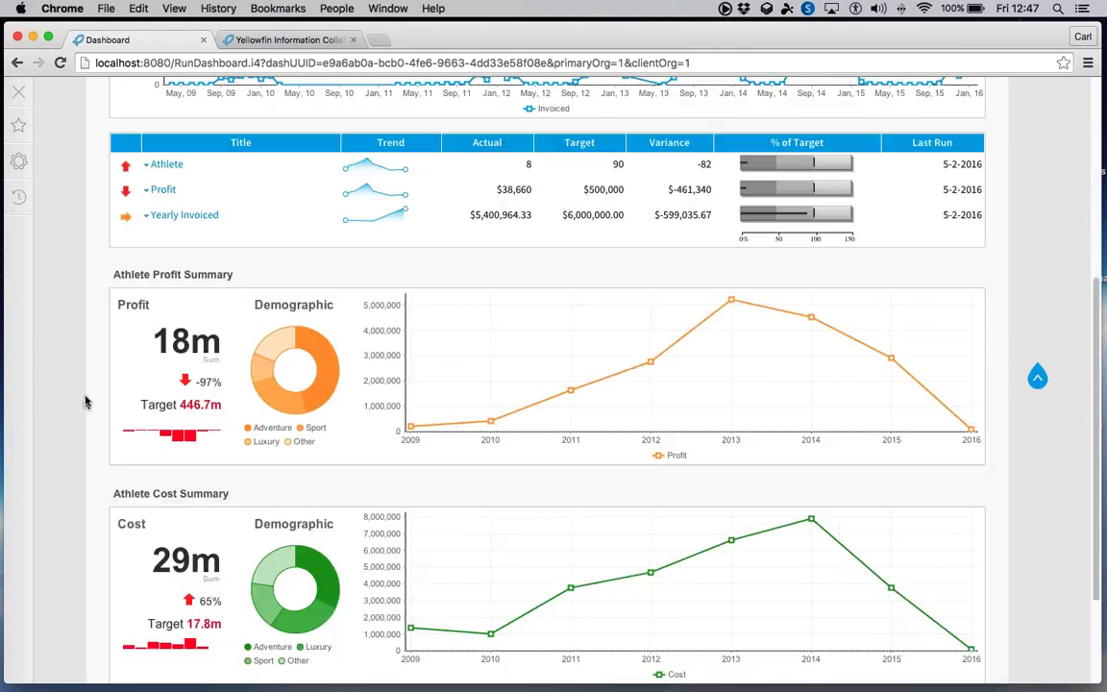
{"action": "scroll", "coordinate": [81, 394], "scroll_direction": "down", "scroll_amount": 3}
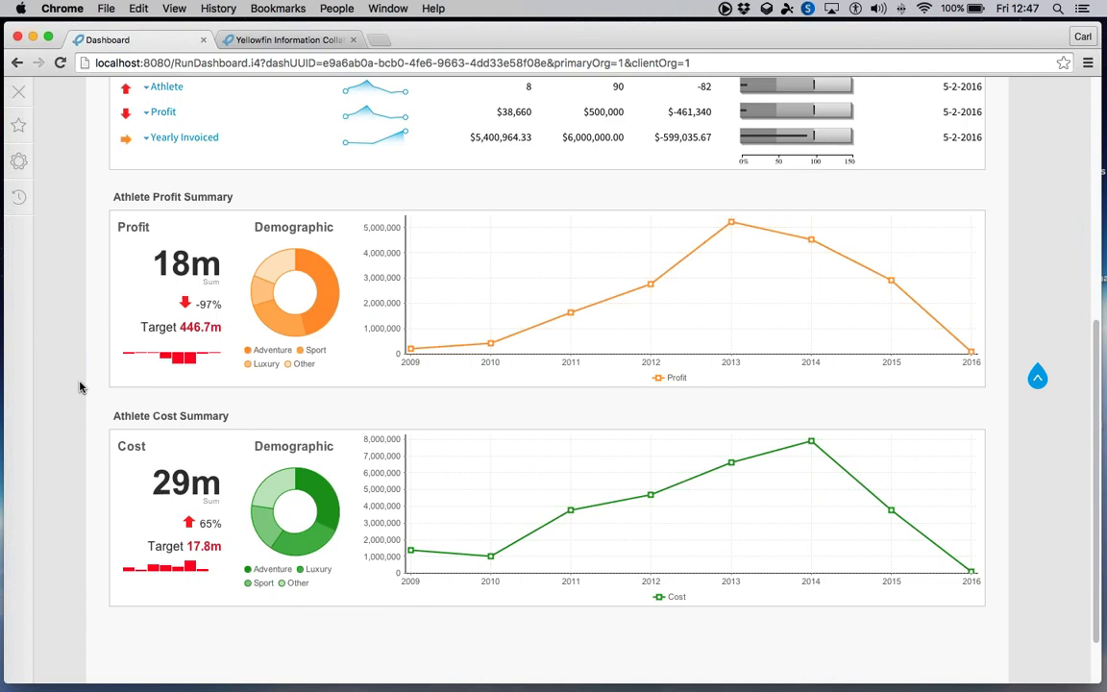
{"action": "scroll", "coordinate": [81, 387], "scroll_direction": "up", "scroll_amount": 5}
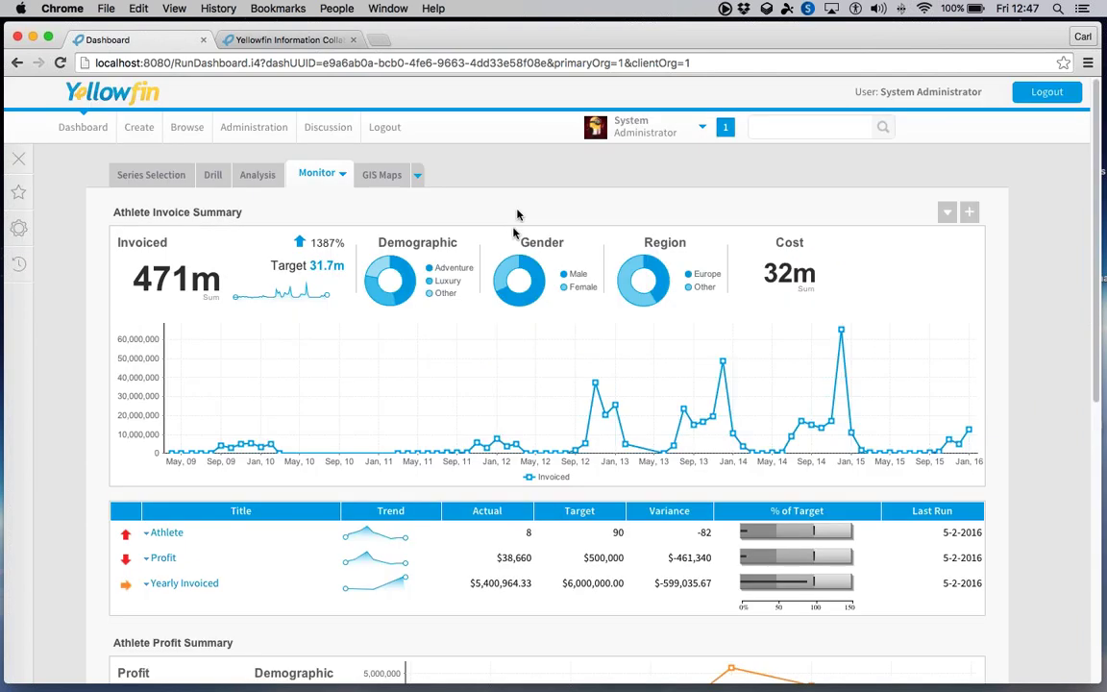
{"action": "left_click", "coordinate": [384, 176]}
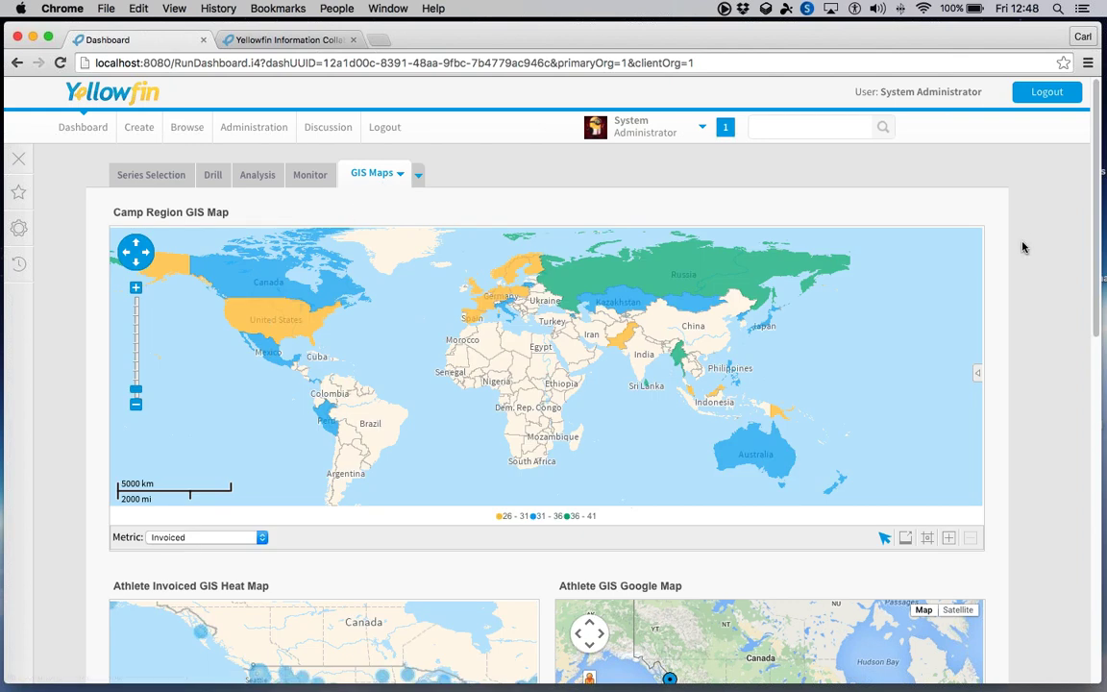
- Zoom the Athlete GIS Map into North America
{"action": "scroll", "coordinate": [1022, 247], "scroll_direction": "down", "scroll_amount": 1}
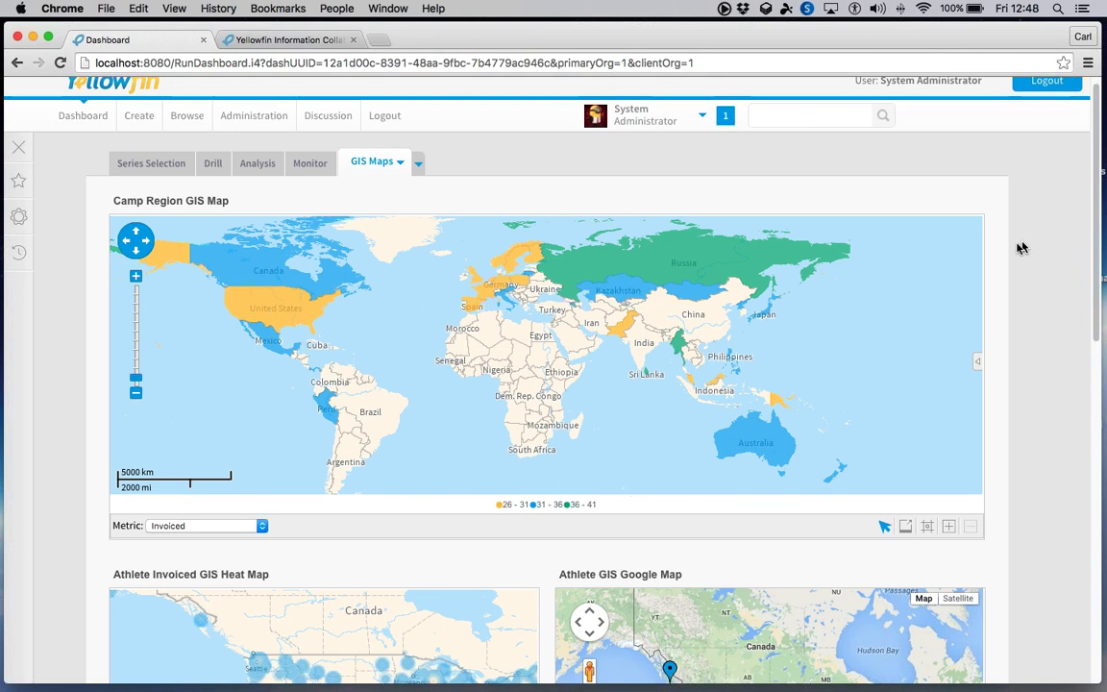
{"action": "scroll", "coordinate": [1018, 247], "scroll_direction": "down", "scroll_amount": 10}
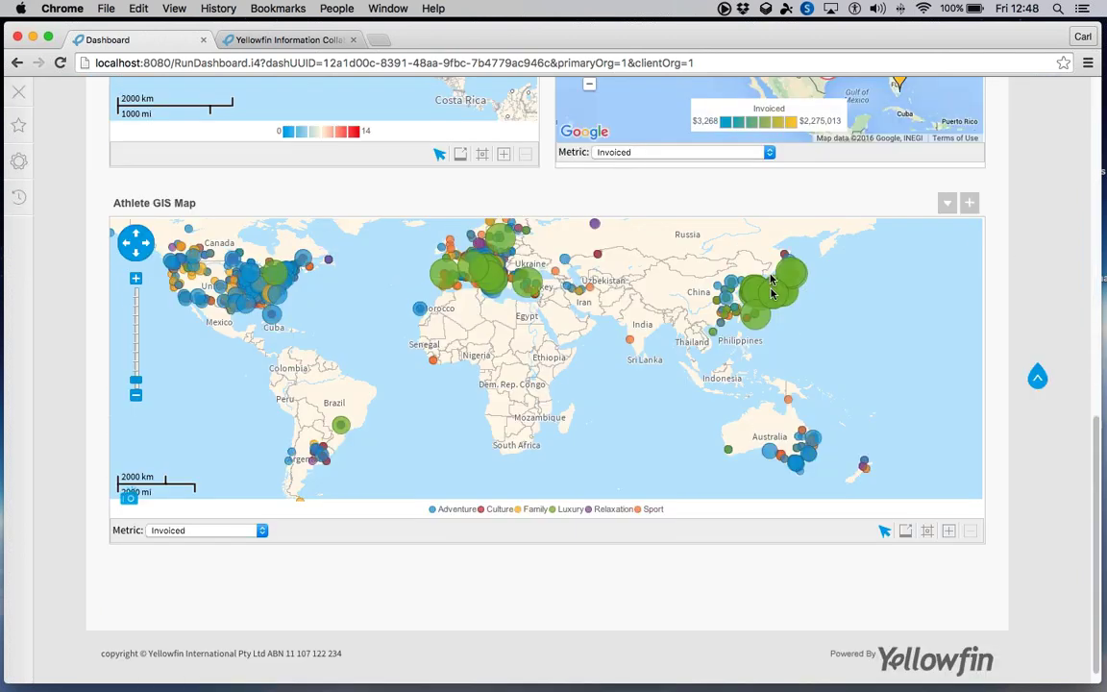
{"action": "mouse_move", "coordinate": [772, 293]}
{"action": "mouse_move", "coordinate": [433, 279]}
{"action": "mouse_move", "coordinate": [236, 277]}
{"action": "mouse_move", "coordinate": [246, 290]}
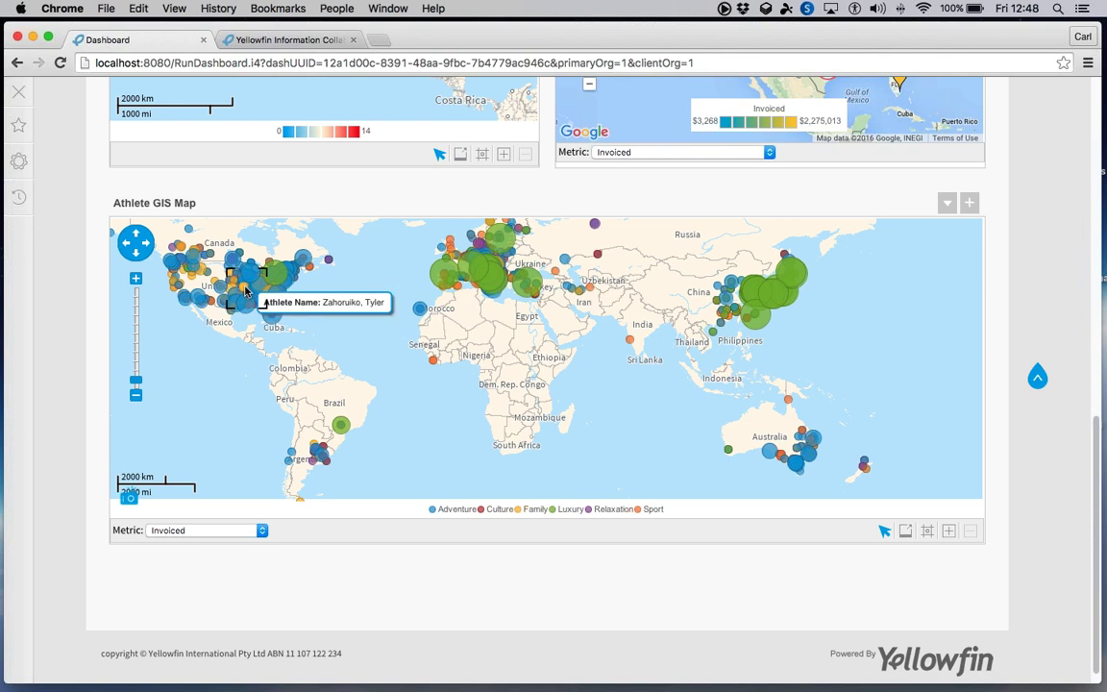
{"action": "double_click", "coordinate": [327, 293]}
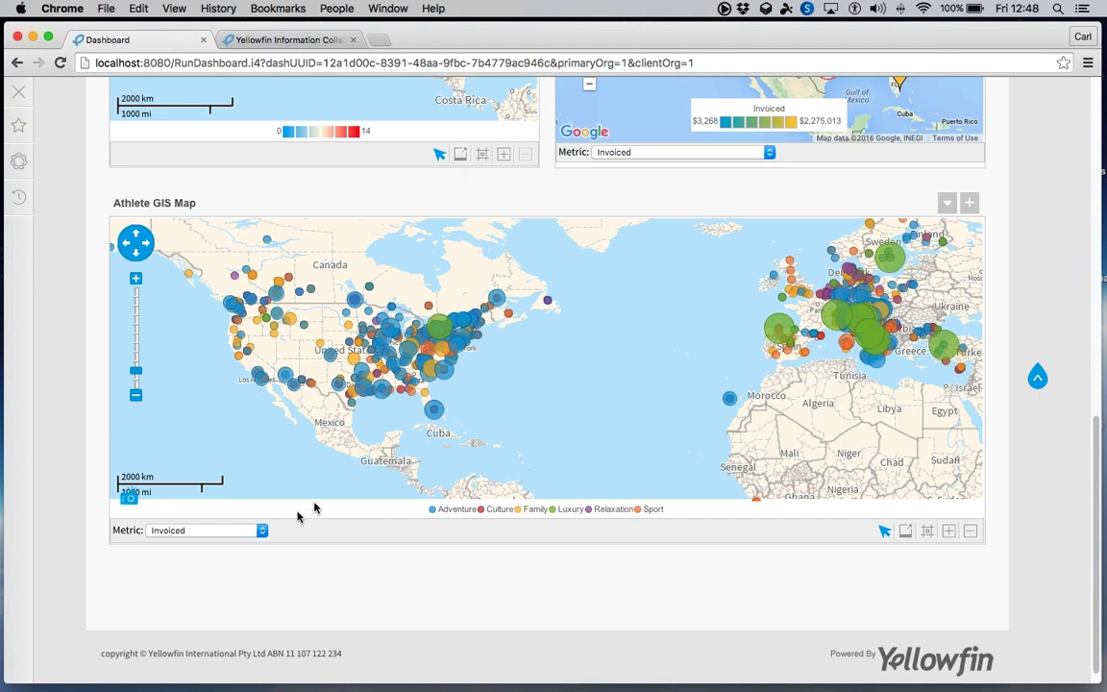
- Change the Athlete GIS Map's metric from Invoiced to Rating
{"action": "left_click", "coordinate": [238, 531]}
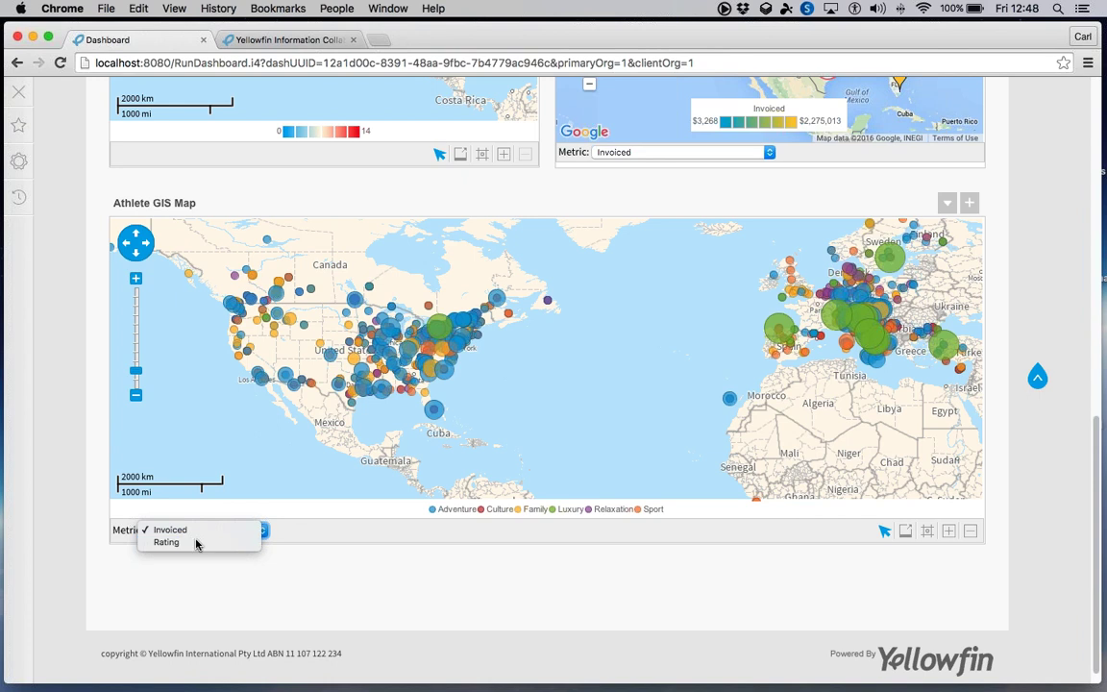
{"action": "key", "text": "Escape"}
{"action": "key", "text": "Down"}
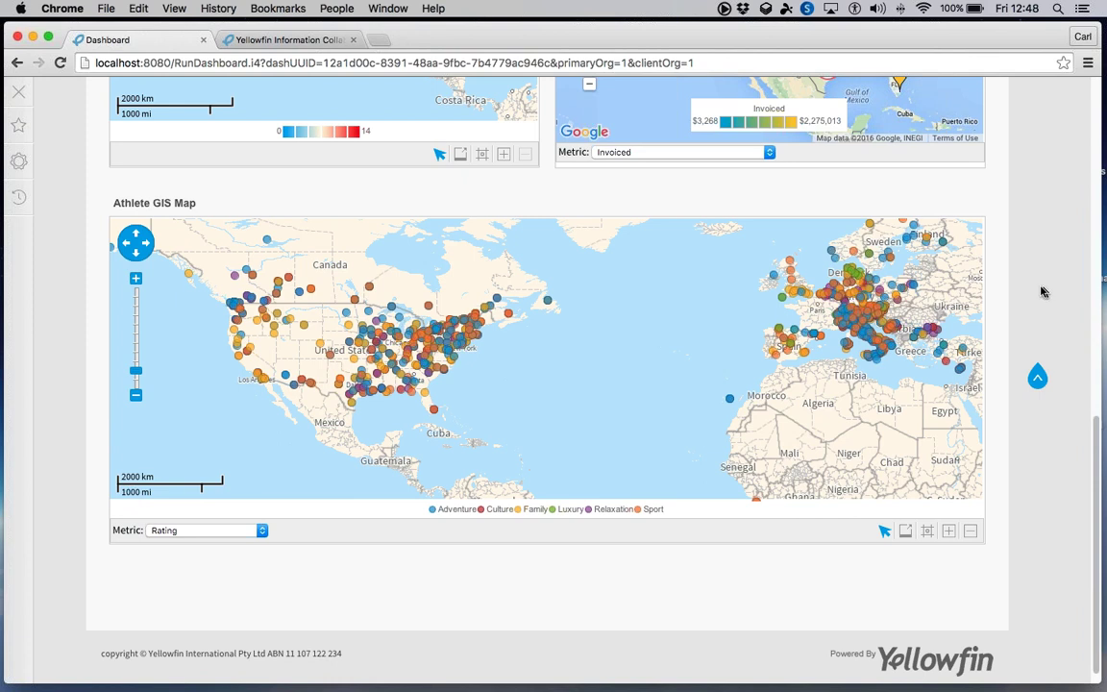
{"action": "scroll", "coordinate": [1041, 291], "scroll_direction": "up", "scroll_amount": 3}
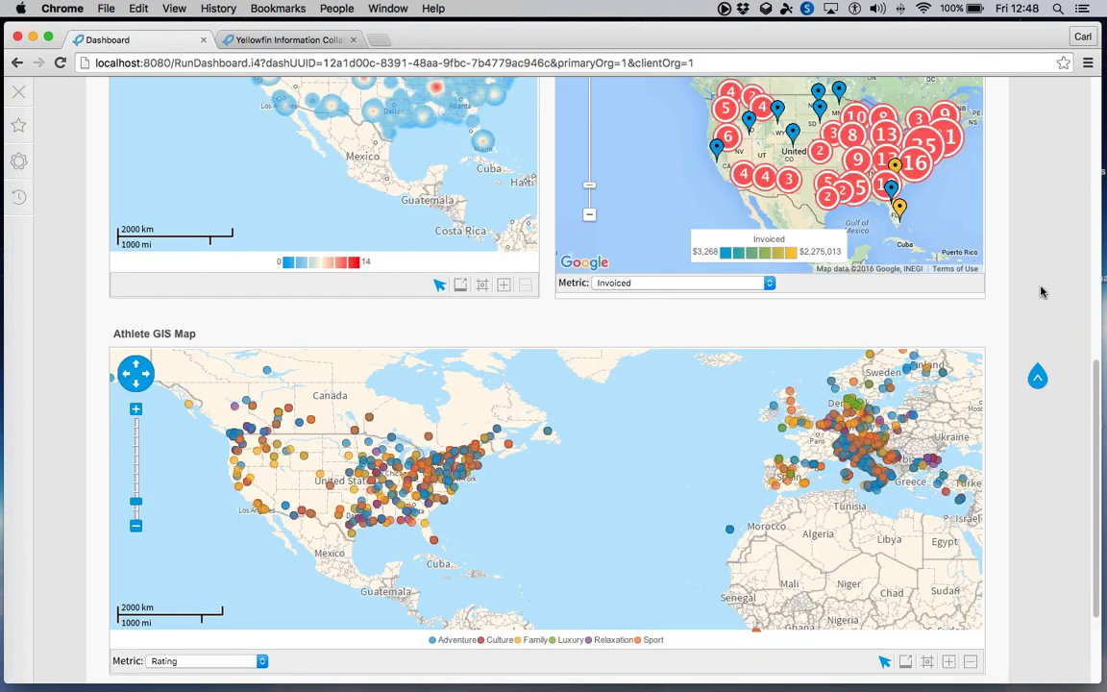
- Recentre the Google map on Colorado in satellite view and show the Greeley athlete's invoiced amount
{"action": "scroll", "coordinate": [1041, 291], "scroll_direction": "up", "scroll_amount": 5}
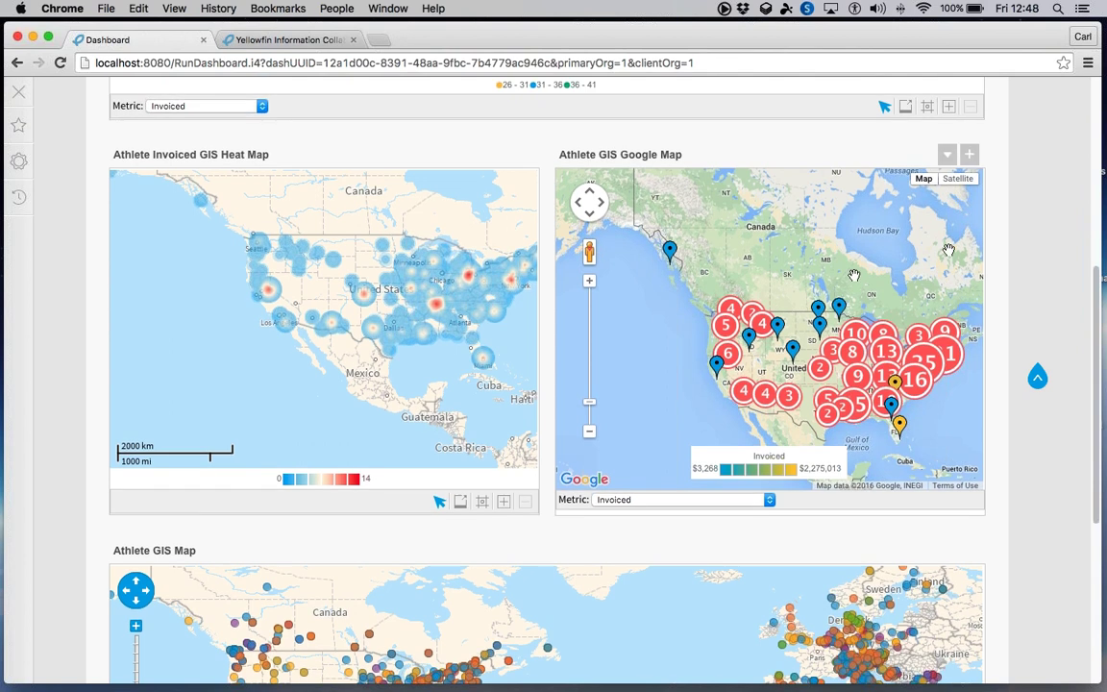
{"action": "left_click_drag", "start_coordinate": [785, 271], "coordinate": [745, 247]}
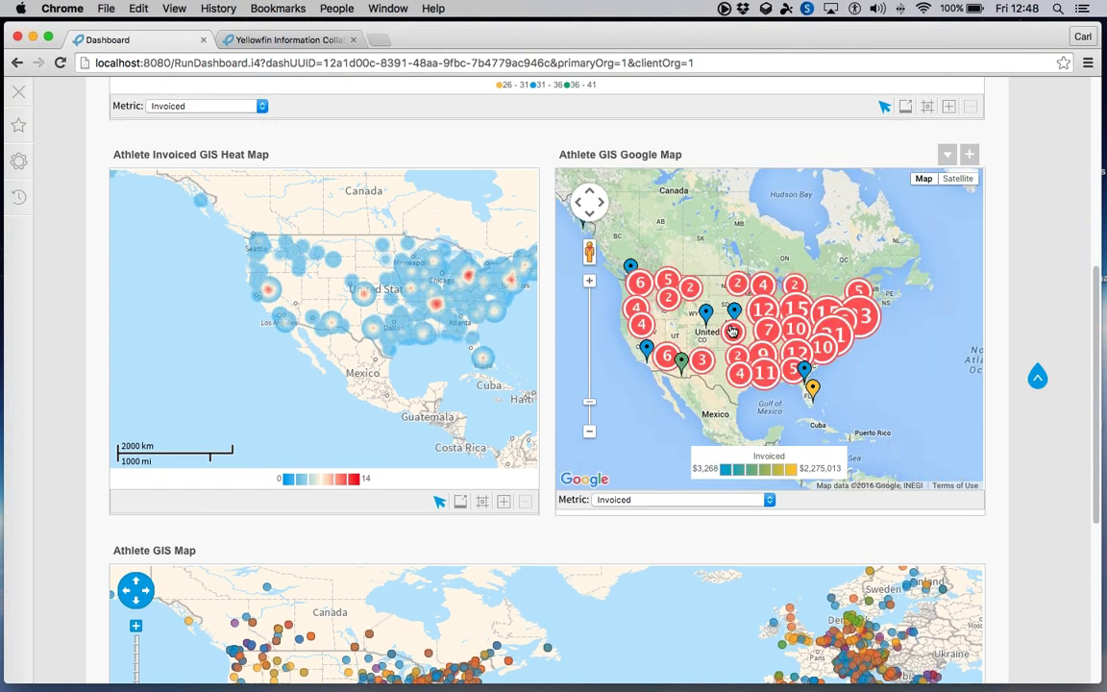
{"action": "scroll", "coordinate": [732, 330], "scroll_direction": "up", "scroll_amount": 4}
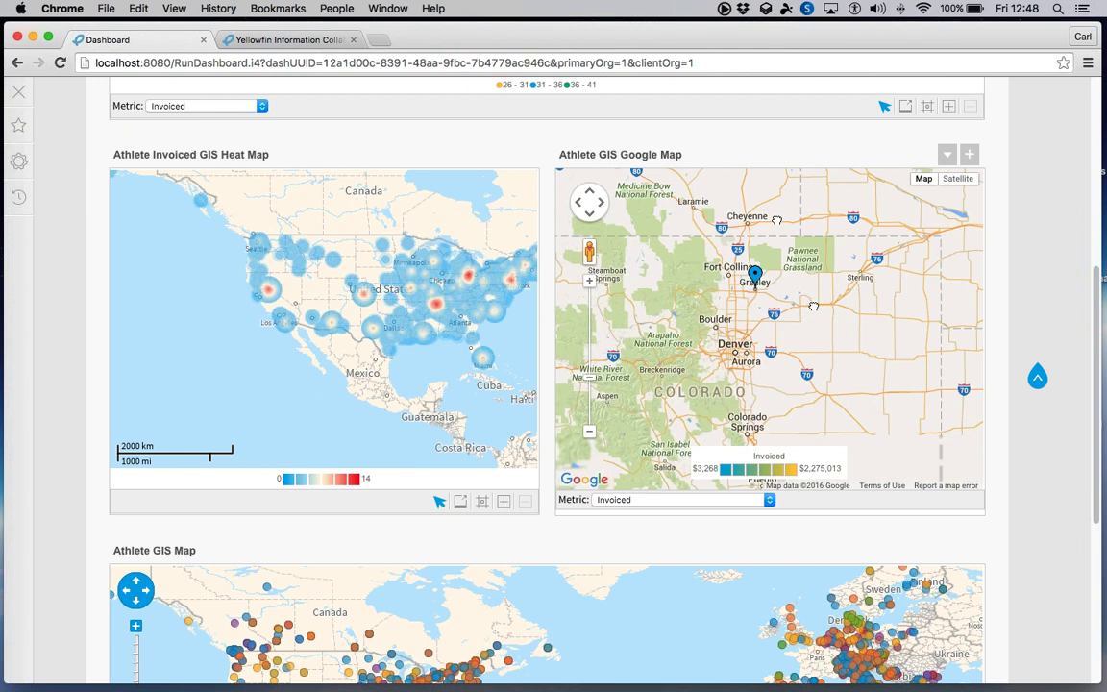
{"action": "left_click", "coordinate": [957, 179]}
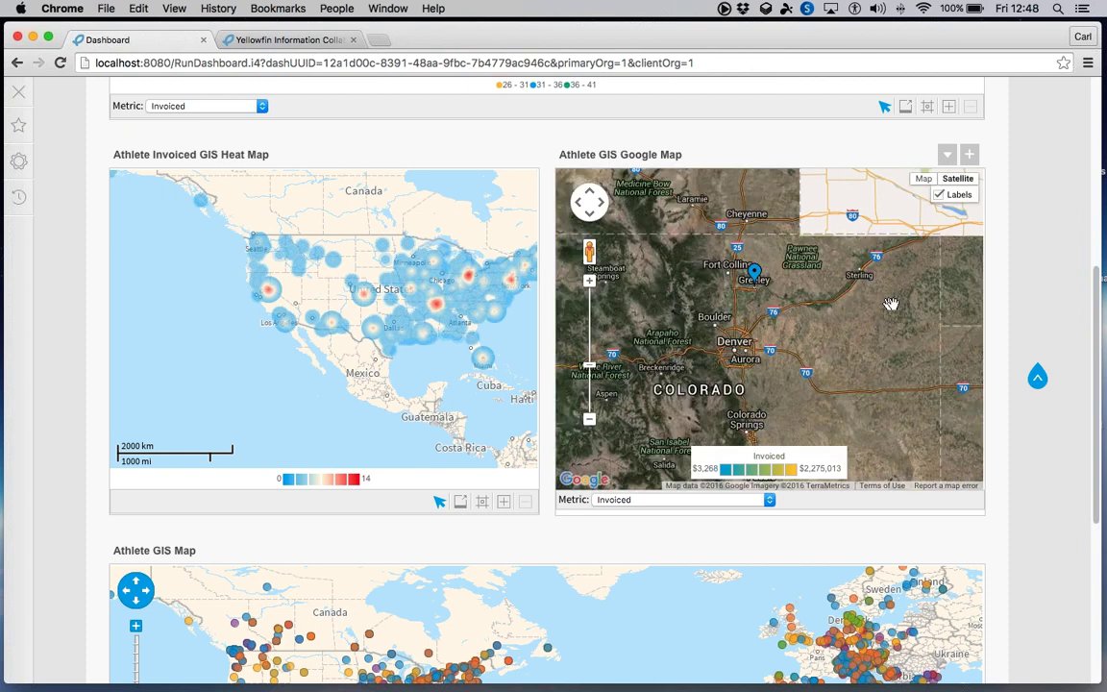
{"action": "left_click", "coordinate": [754, 272]}
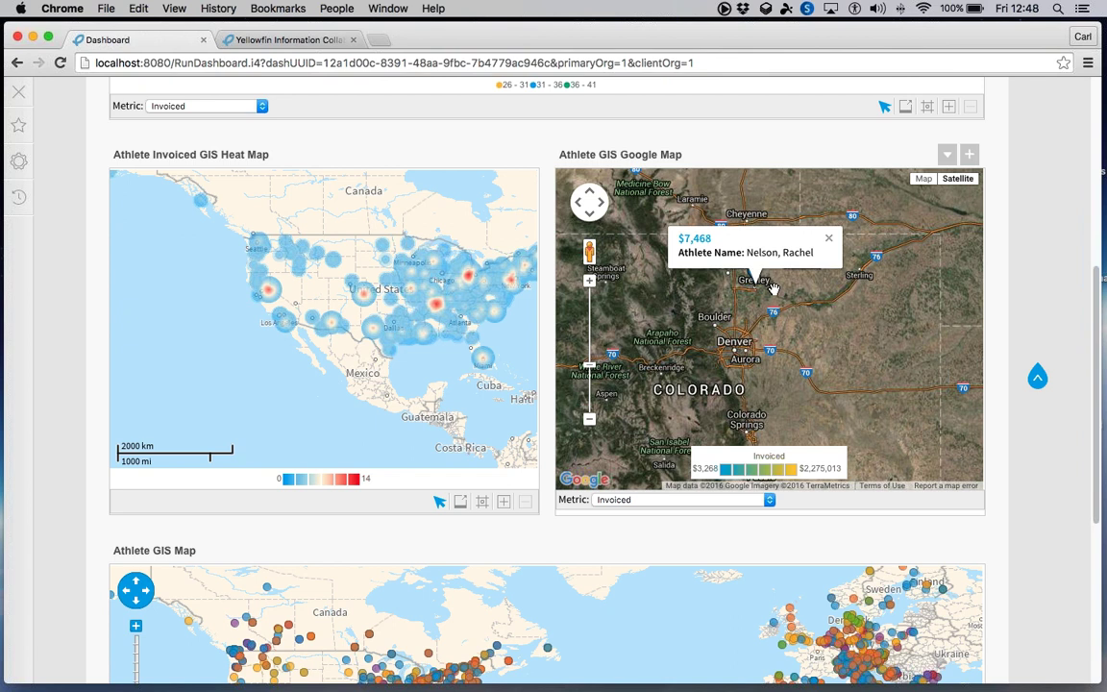
- Open Street View on 2nd St near Kersey, Colorado
{"action": "scroll", "coordinate": [773, 289], "scroll_direction": "up", "scroll_amount": 2}
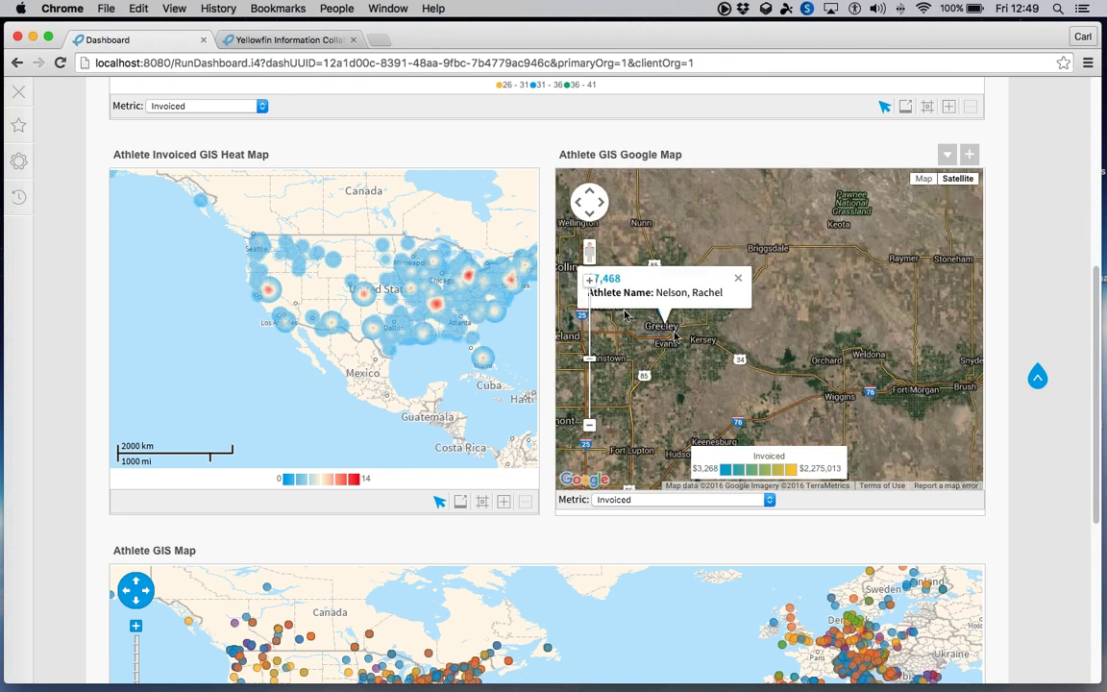
{"action": "left_click_drag", "start_coordinate": [588, 250], "coordinate": [699, 340]}
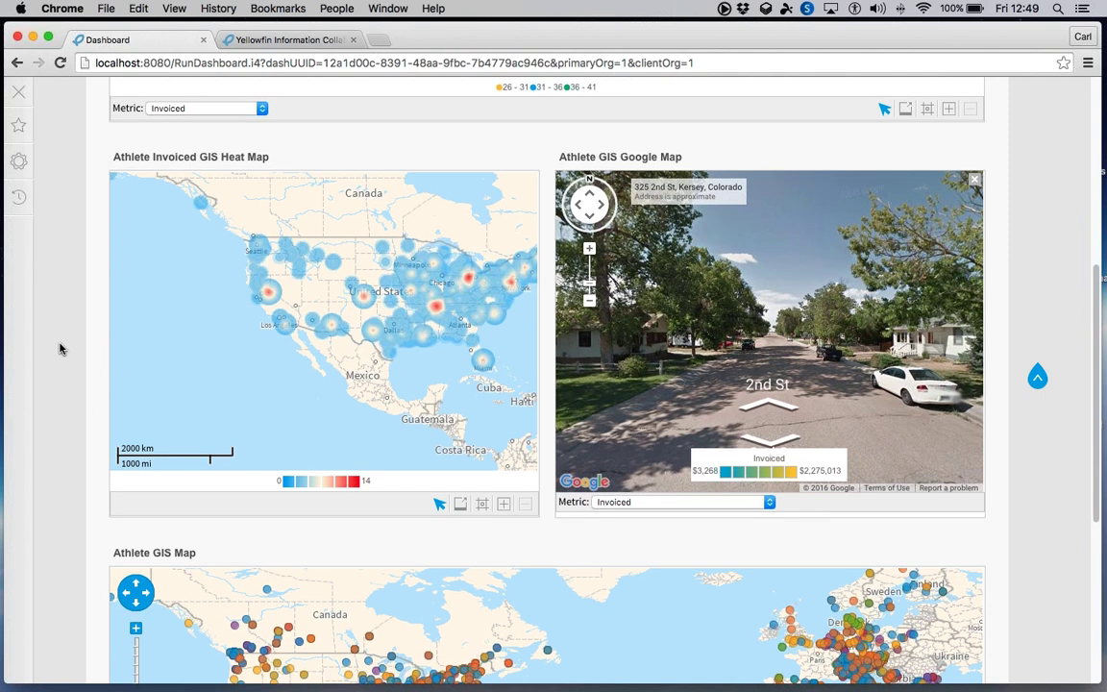
{"action": "scroll", "coordinate": [60, 349], "scroll_direction": "up", "scroll_amount": 4}
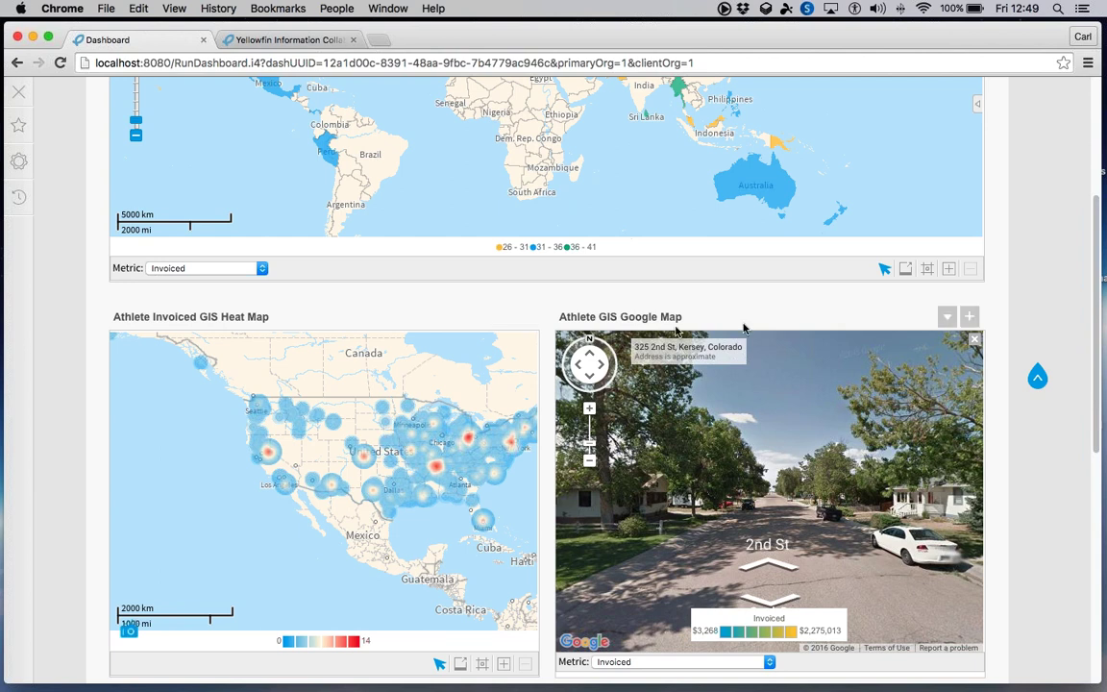
- Add the Athlete Location layer to the Camp Region map and refresh it, then open the Create menu
{"action": "scroll", "coordinate": [741, 327], "scroll_direction": "up", "scroll_amount": 3}
{"action": "scroll", "coordinate": [886, 234], "scroll_direction": "up", "scroll_amount": 3}
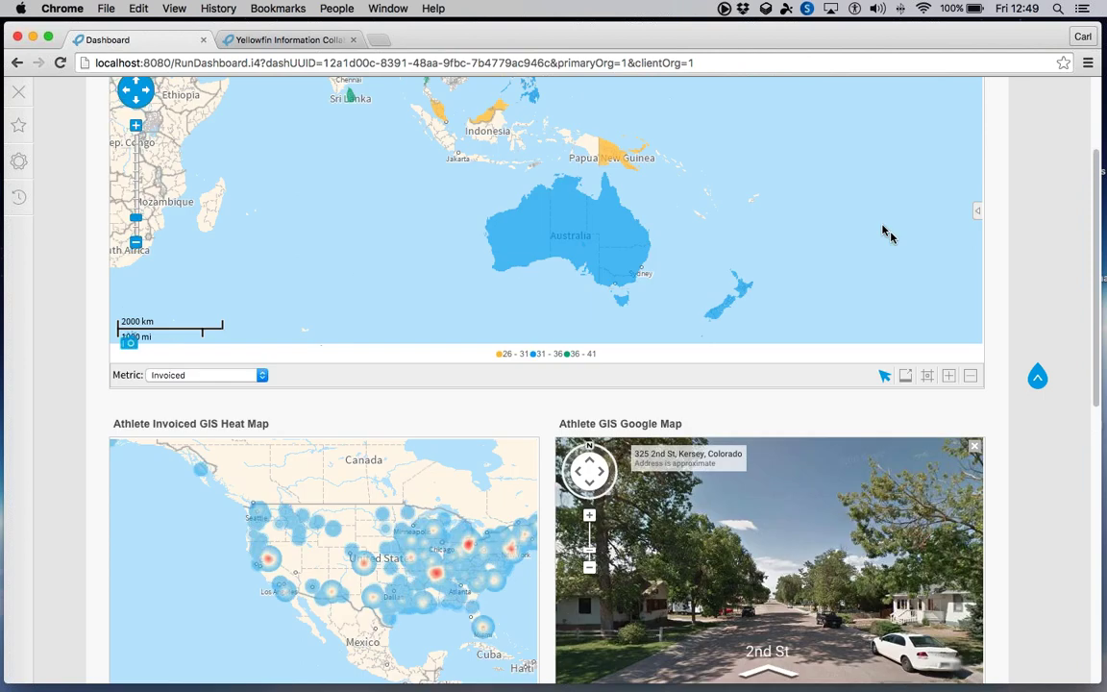
{"action": "left_click", "coordinate": [757, 229]}
{"action": "scroll", "coordinate": [799, 232], "scroll_direction": "down", "scroll_amount": 2}
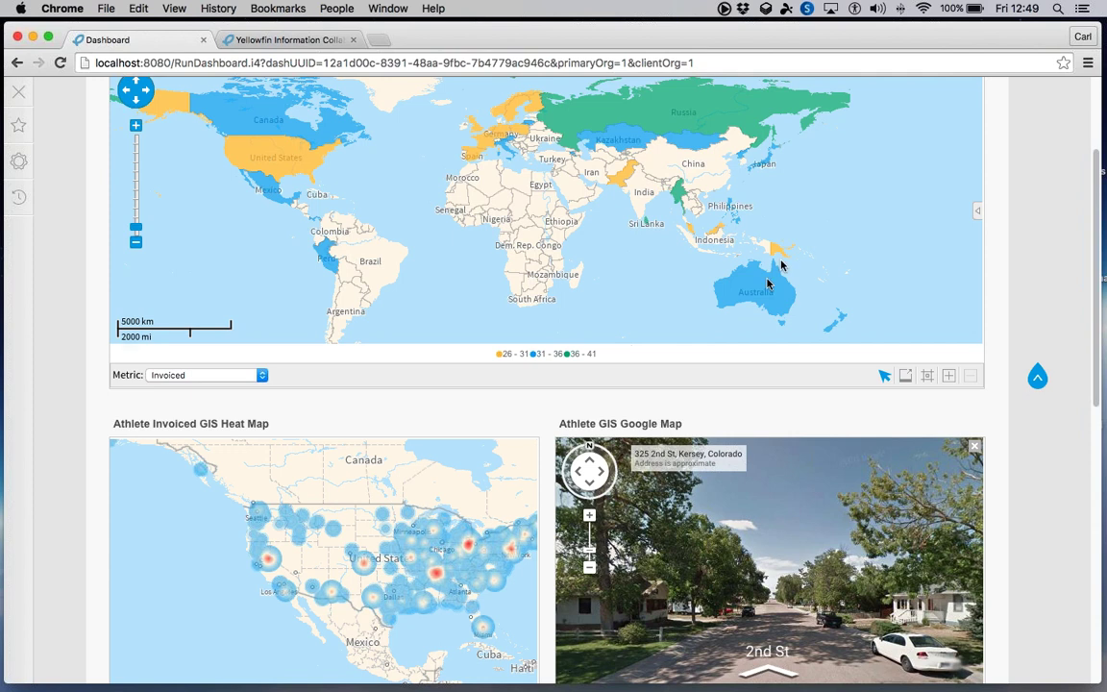
{"action": "scroll", "coordinate": [909, 240], "scroll_direction": "up", "scroll_amount": 4}
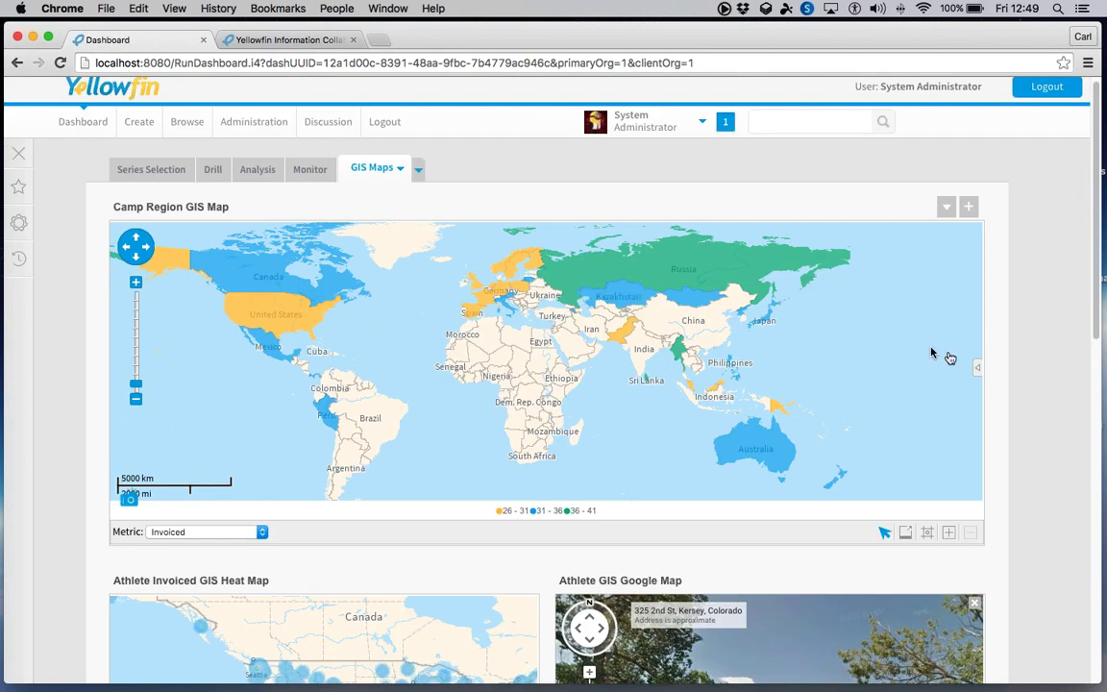
{"action": "left_click", "coordinate": [977, 366]}
{"action": "left_click", "coordinate": [789, 308]}
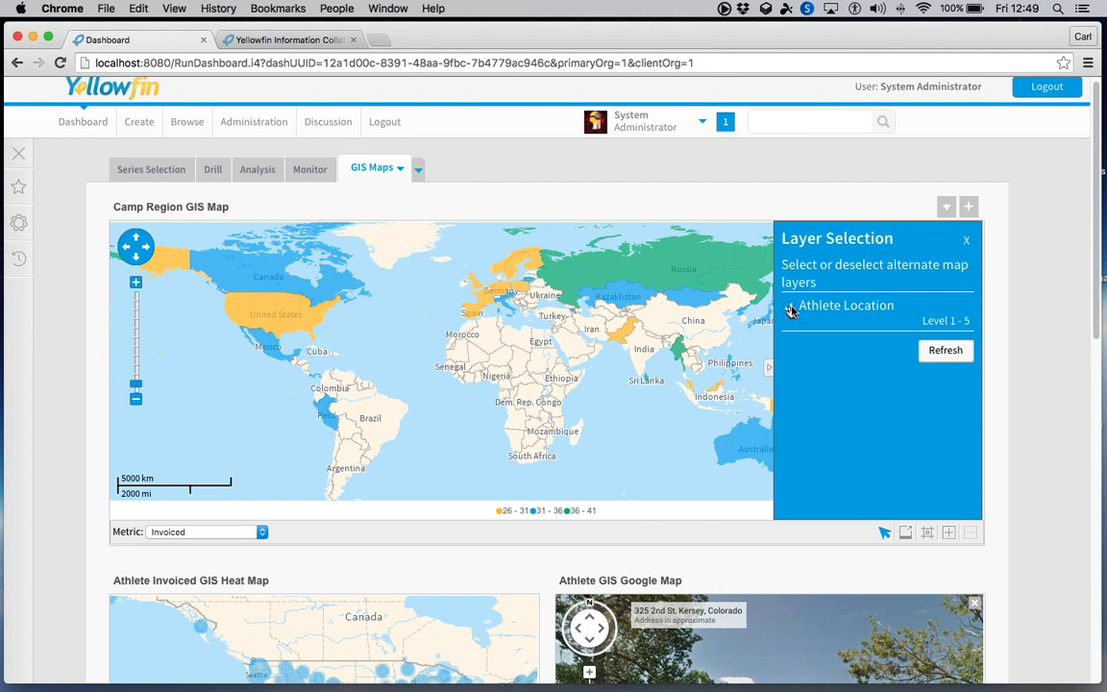
{"action": "left_click", "coordinate": [930, 351]}
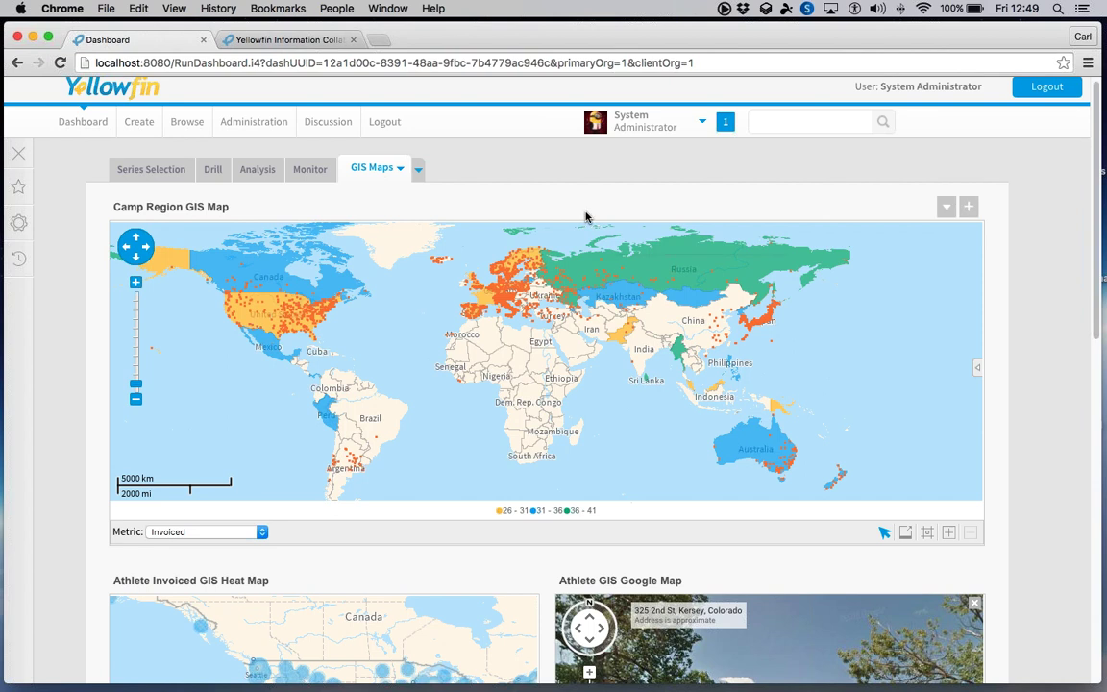
{"action": "mouse_move", "coordinate": [576, 204]}
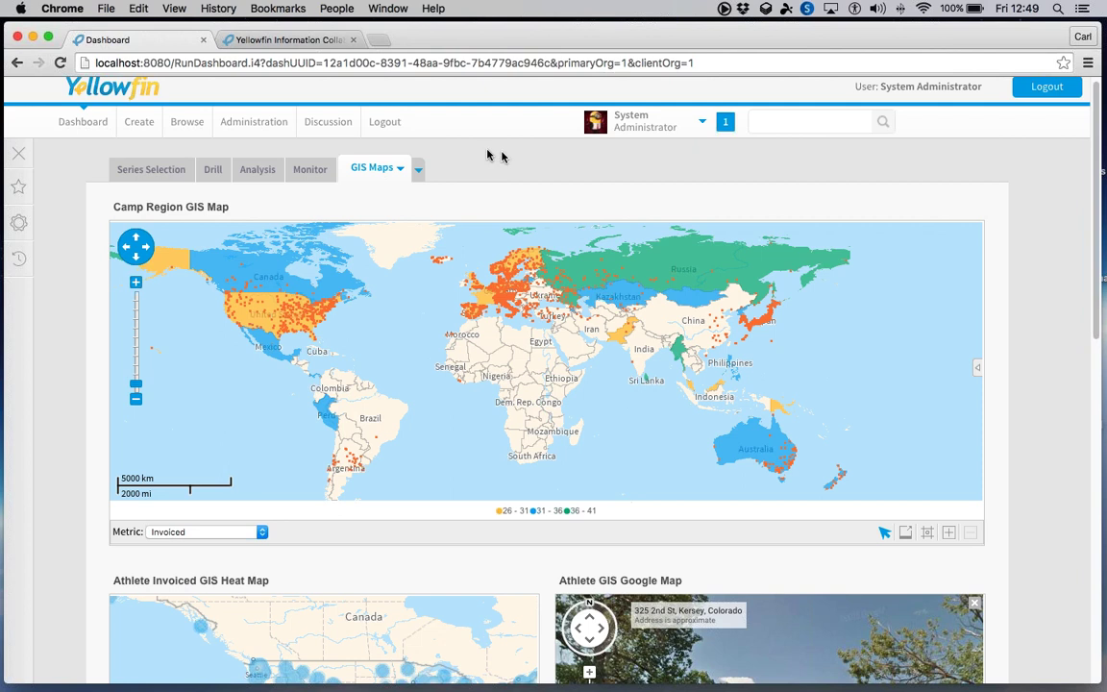
{"action": "left_click", "coordinate": [140, 121]}
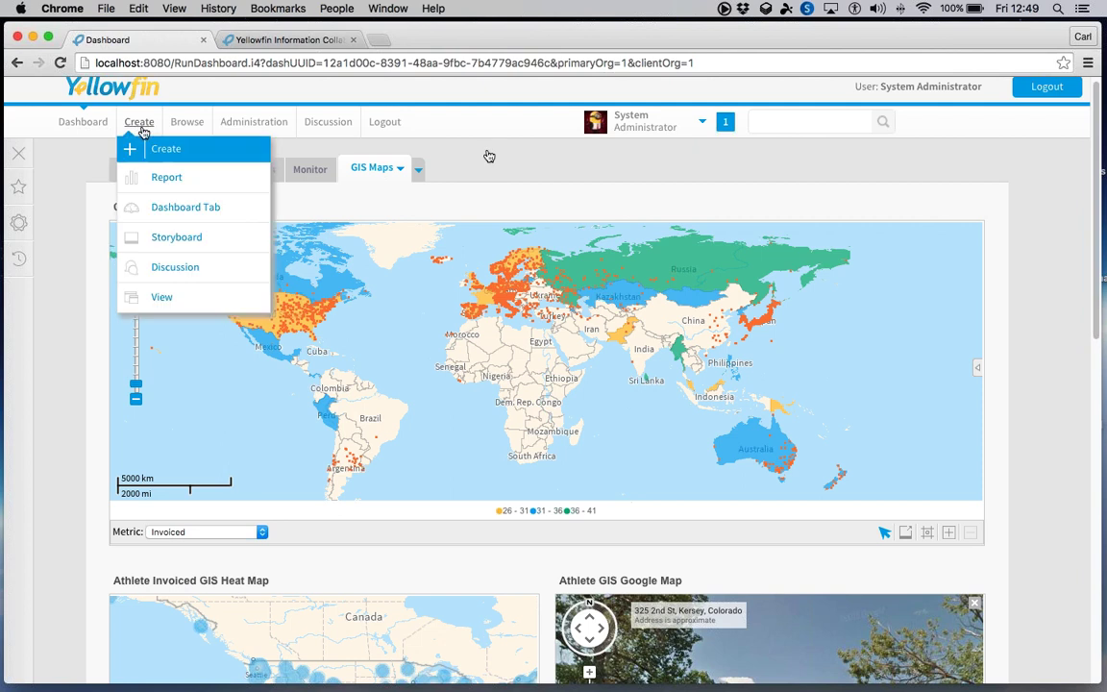
- Create a new report using the Ski Team view as its data source
{"action": "left_click", "coordinate": [158, 174]}
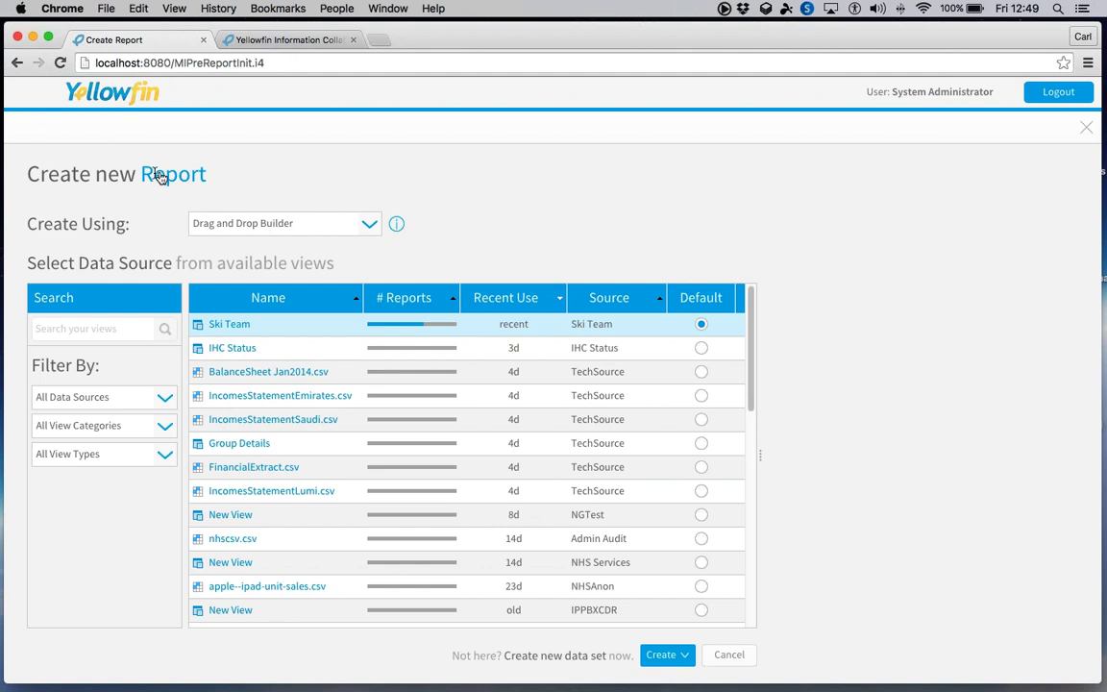
{"action": "double_click", "coordinate": [247, 326]}
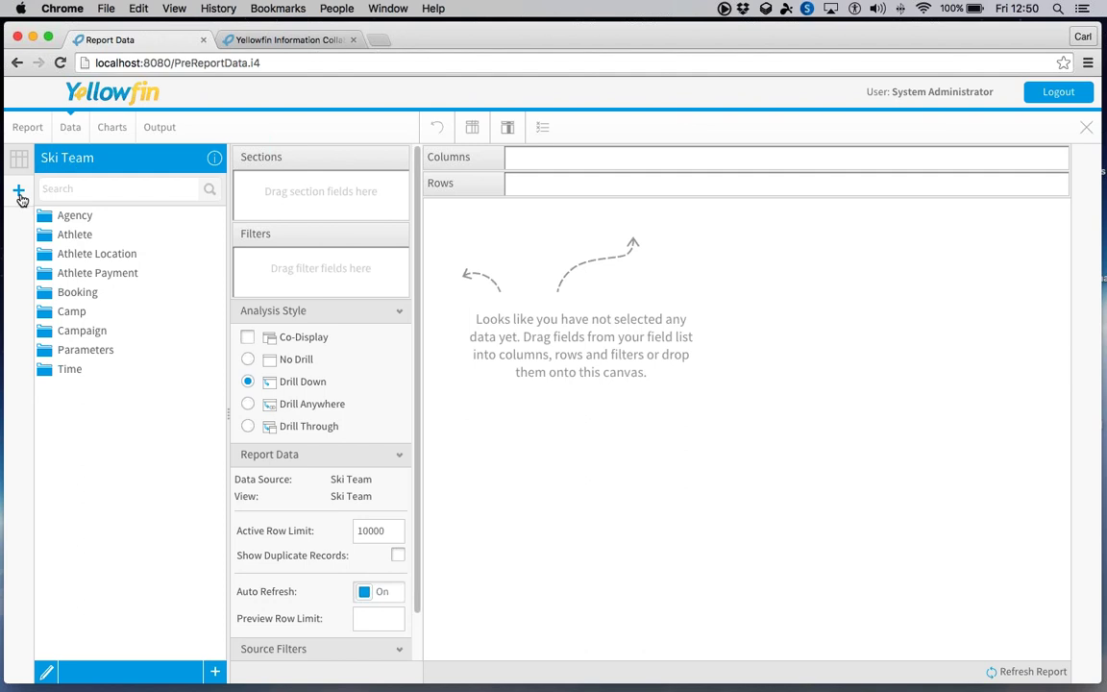
{"action": "left_click", "coordinate": [20, 191]}
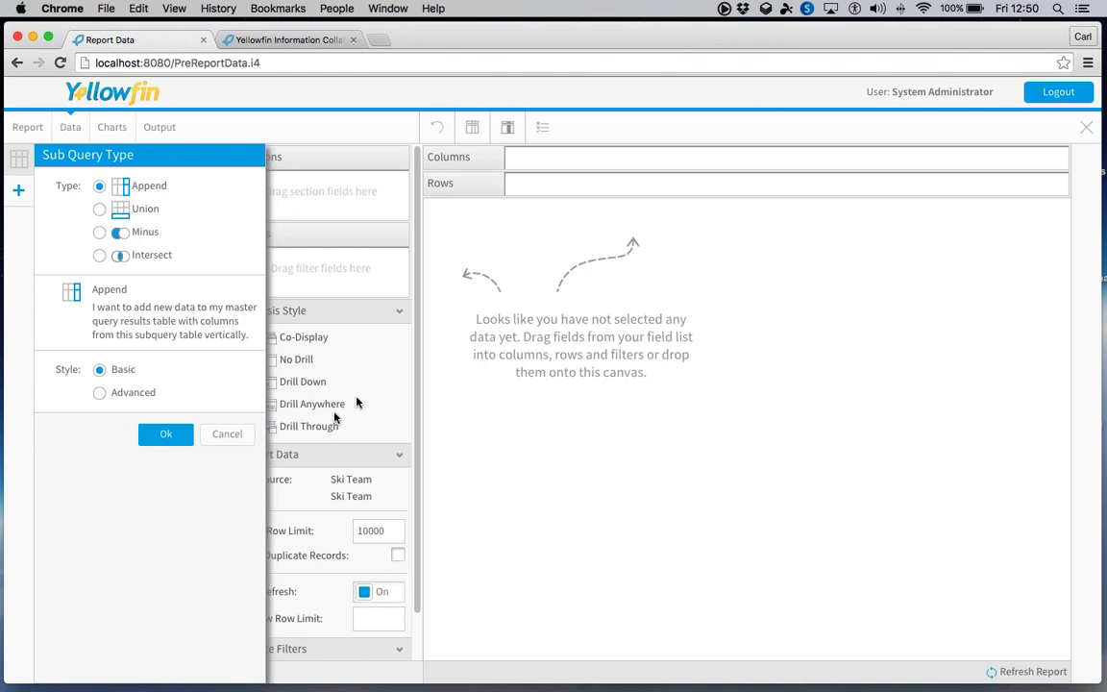
{"action": "left_click", "coordinate": [213, 433]}
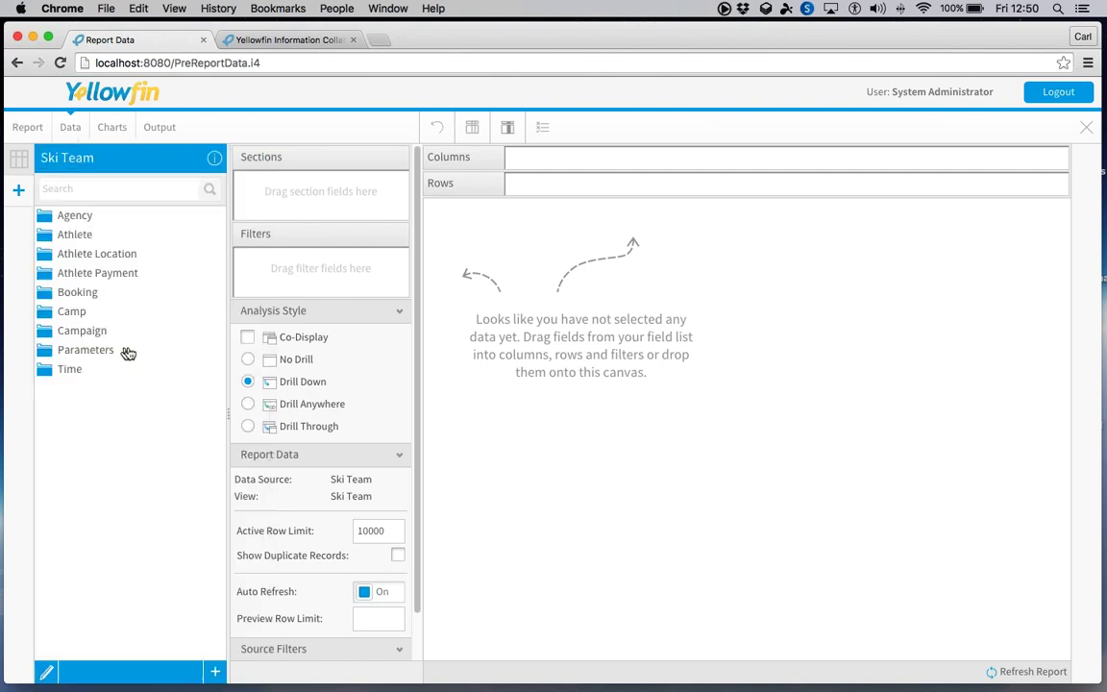
{"action": "left_click", "coordinate": [59, 217]}
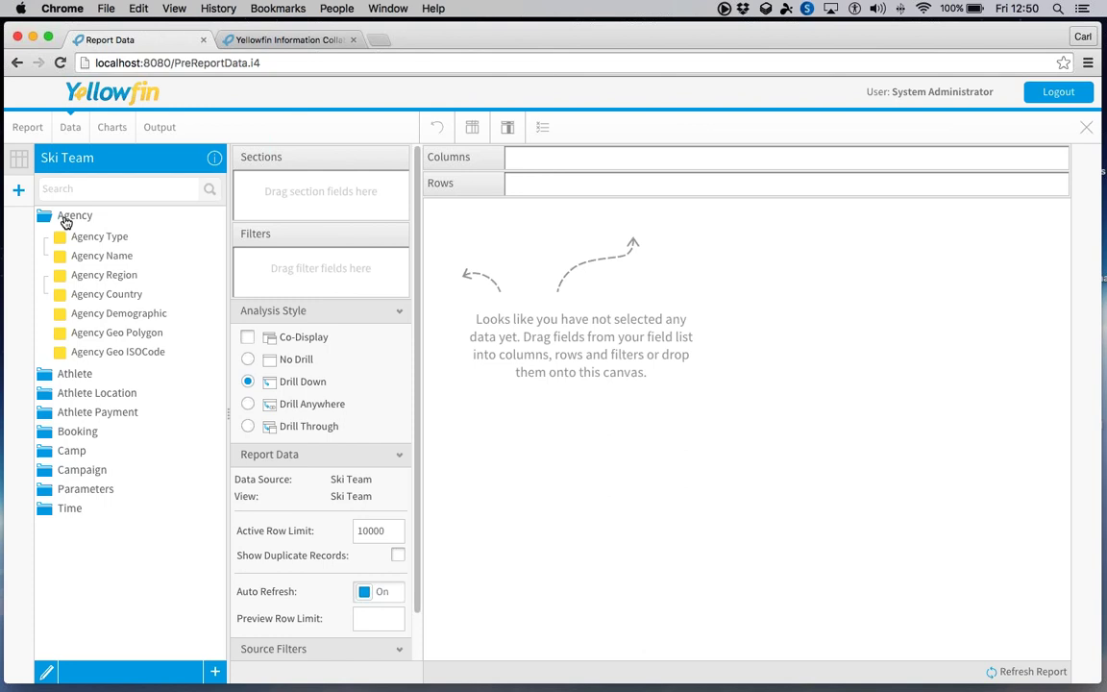
{"action": "left_click", "coordinate": [65, 219]}
{"action": "left_click", "coordinate": [18, 189]}
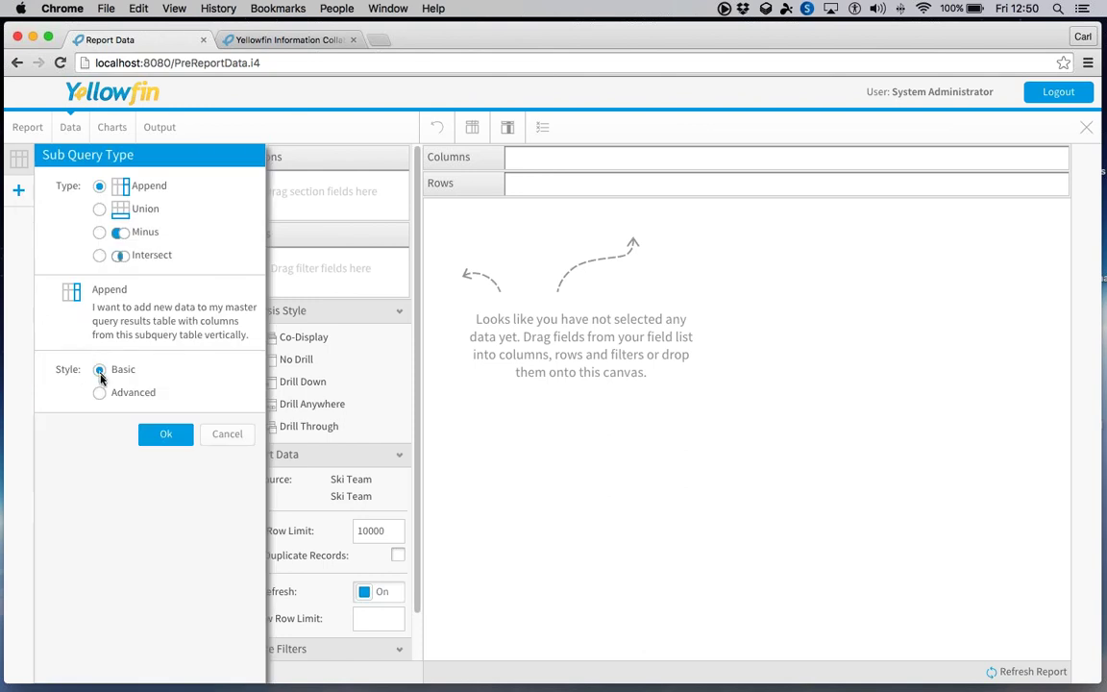
{"action": "left_click", "coordinate": [101, 392]}
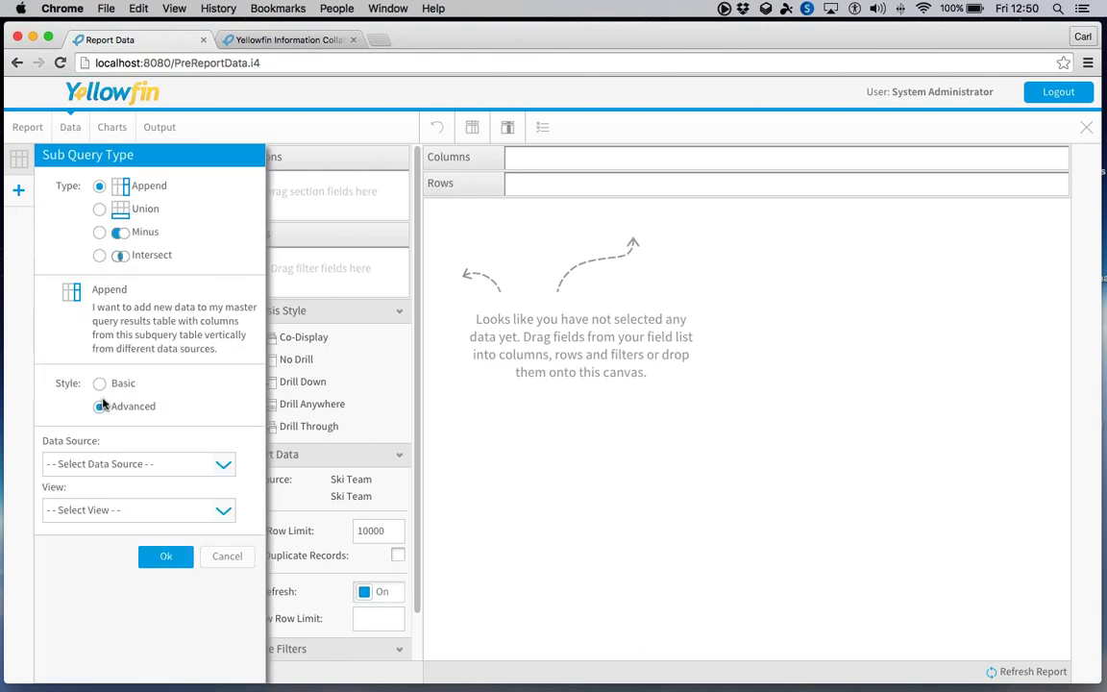
{"action": "left_click", "coordinate": [113, 464]}
{"action": "scroll", "coordinate": [72, 550], "scroll_direction": "down", "scroll_amount": 2}
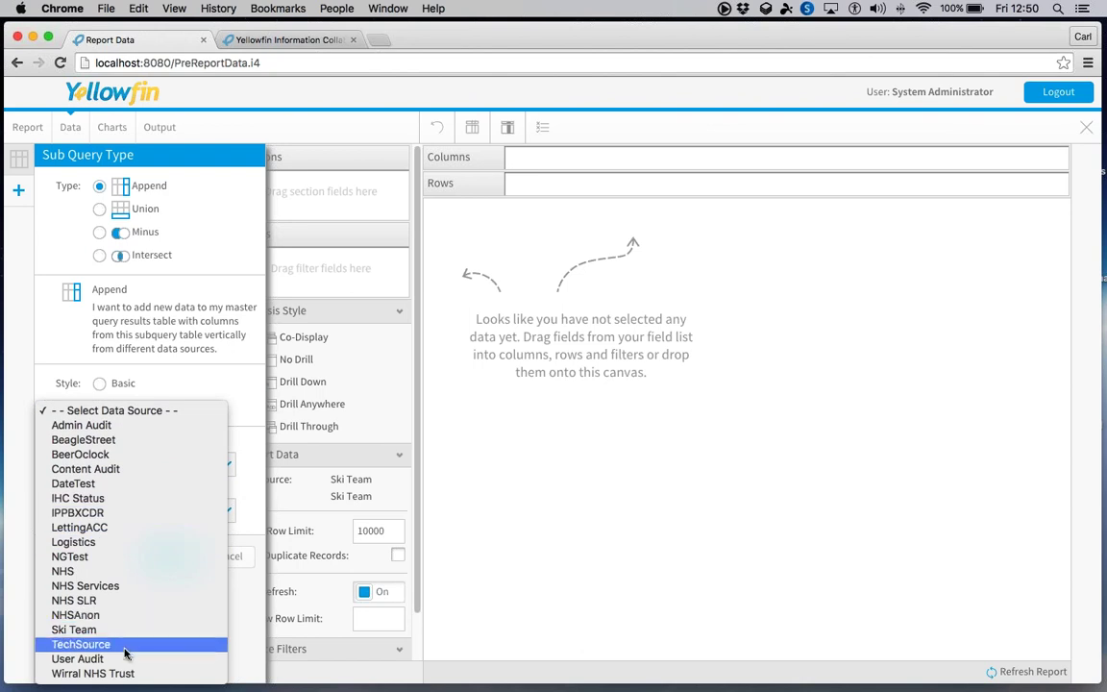
{"action": "left_click", "coordinate": [190, 335]}
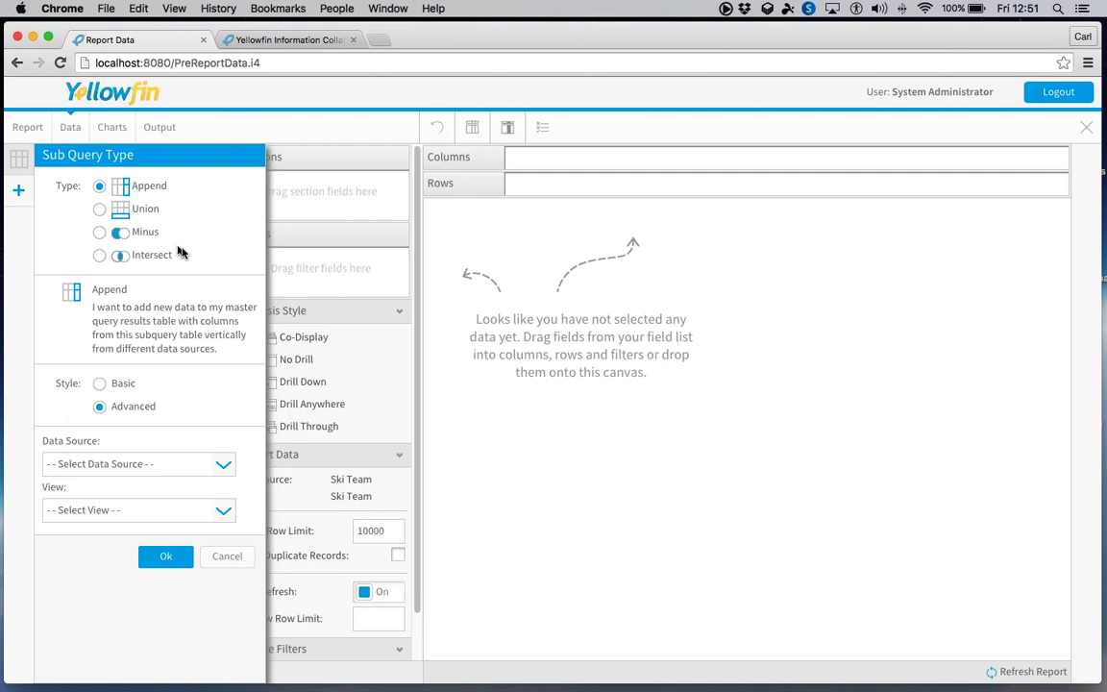
{"action": "left_click", "coordinate": [225, 555]}
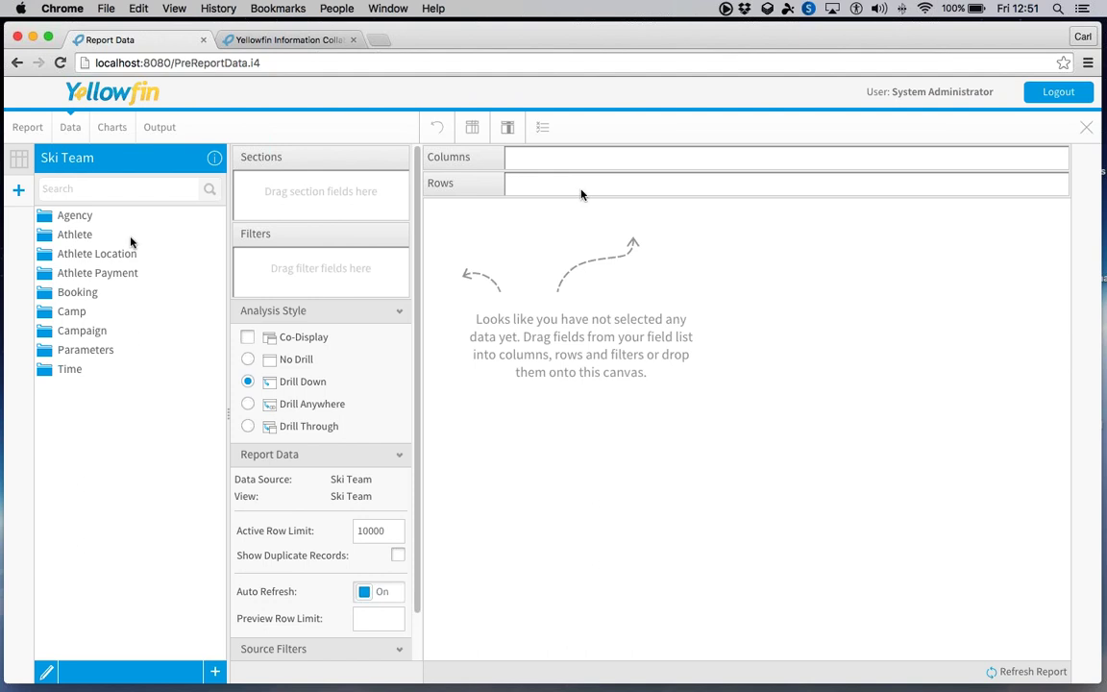
- Browse the Agency and Athlete field folders, then cancel a blank Calculated Field
{"action": "left_click", "coordinate": [44, 219]}
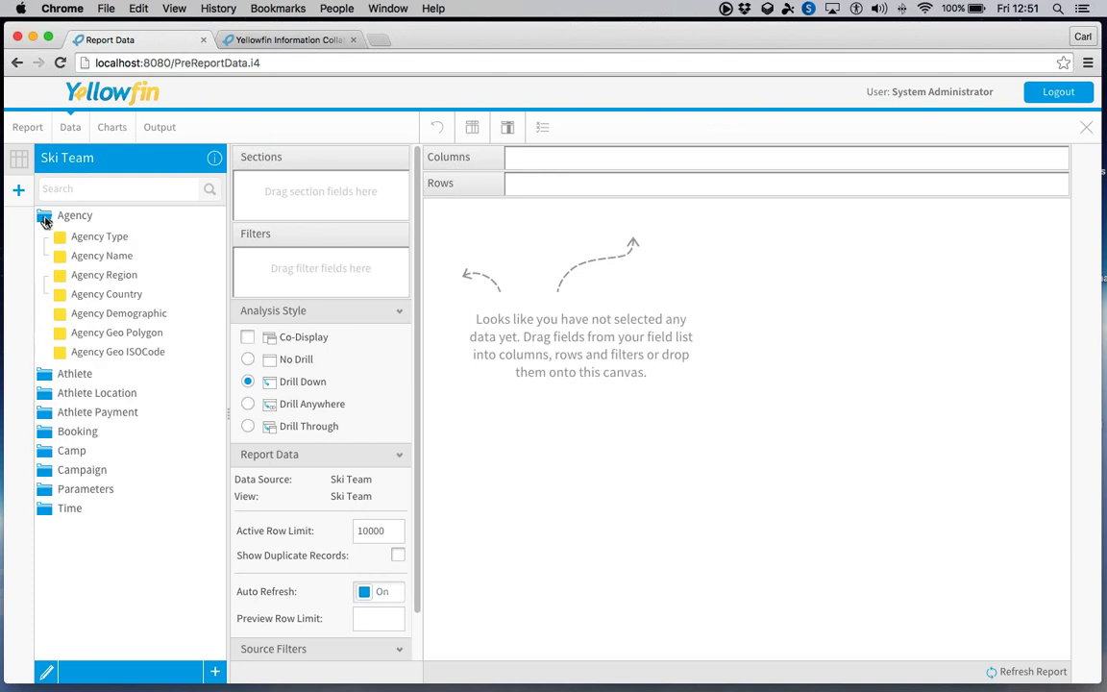
{"action": "left_click", "coordinate": [49, 377]}
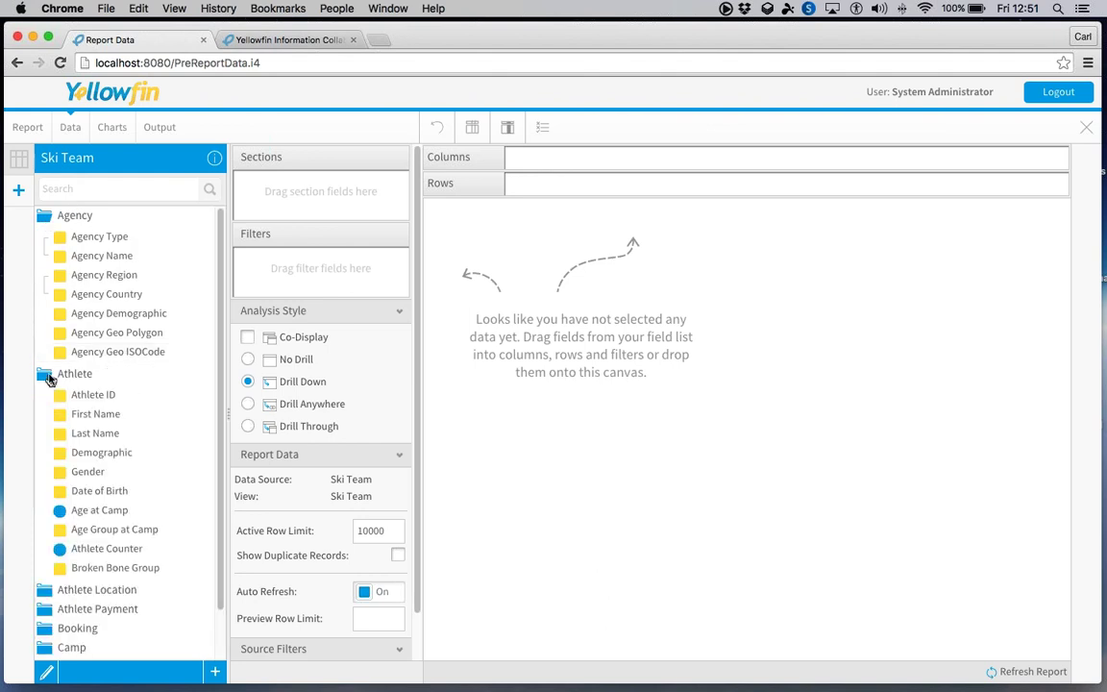
{"action": "left_click", "coordinate": [48, 377]}
{"action": "left_click", "coordinate": [68, 218]}
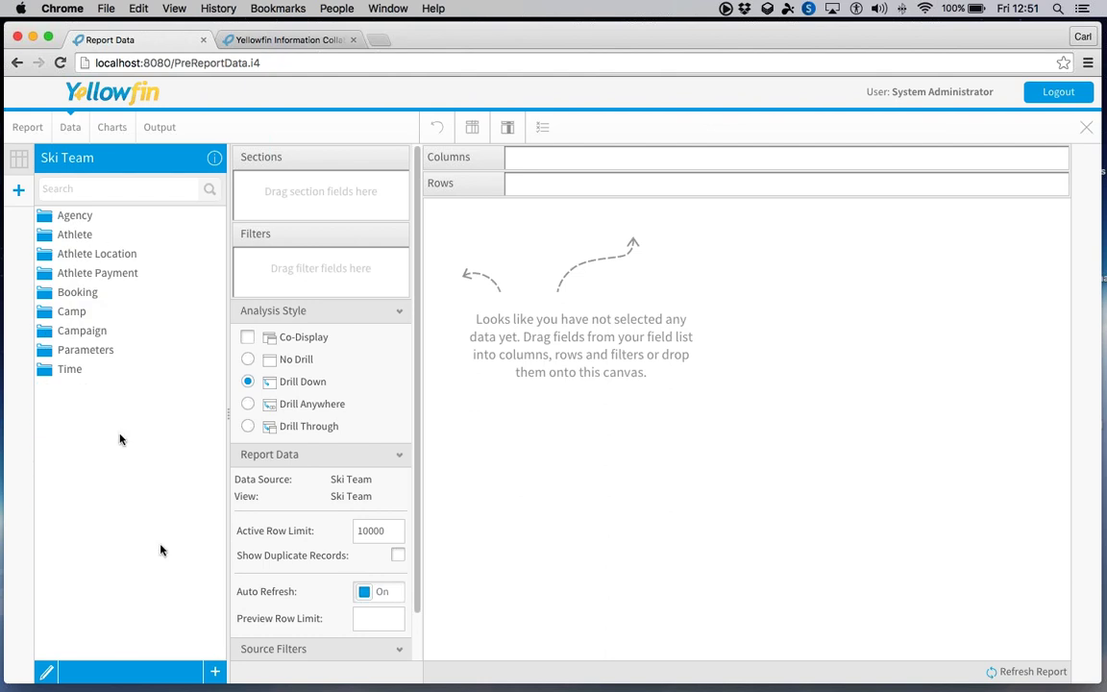
{"action": "left_click", "coordinate": [213, 673]}
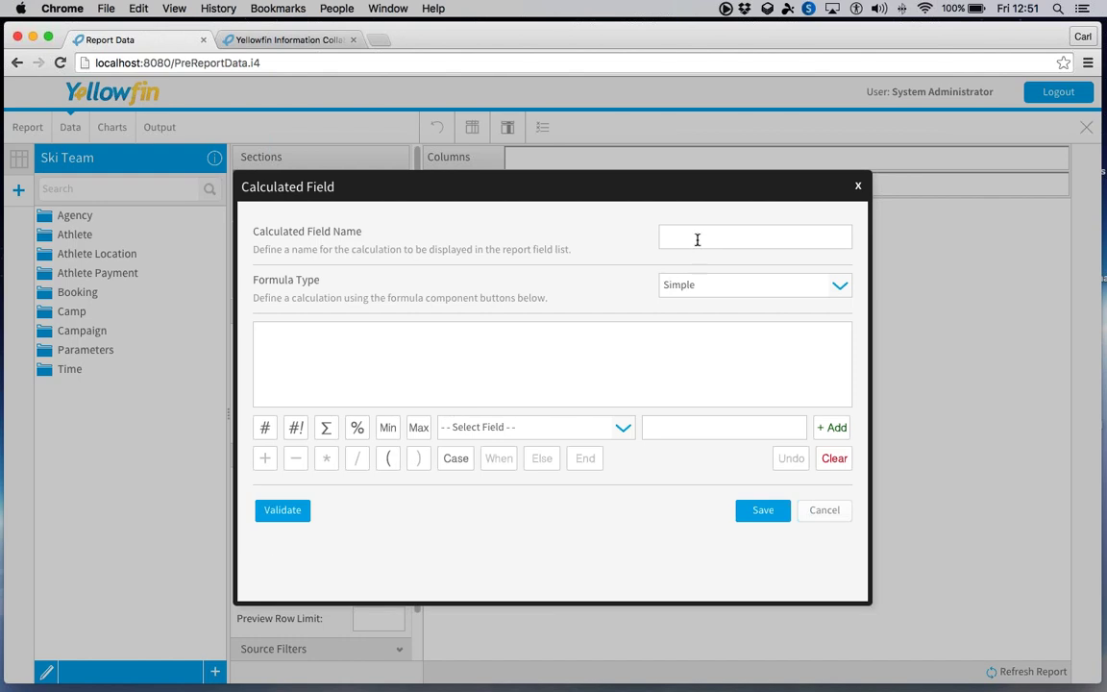
{"action": "left_click", "coordinate": [821, 512]}
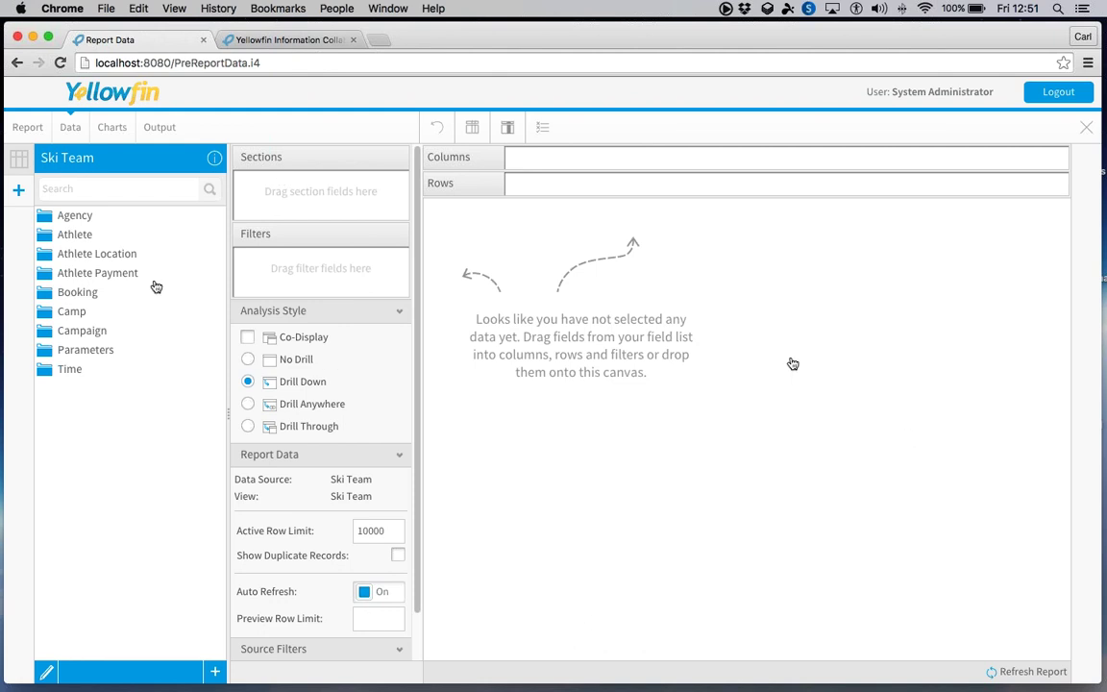
- Add Athlete Region, Sum Invoiced Amount, Sum Invoice Estimate and Year as report columns
{"action": "left_click", "coordinate": [68, 257]}
{"action": "left_click_drag", "start_coordinate": [103, 276], "coordinate": [475, 281]}
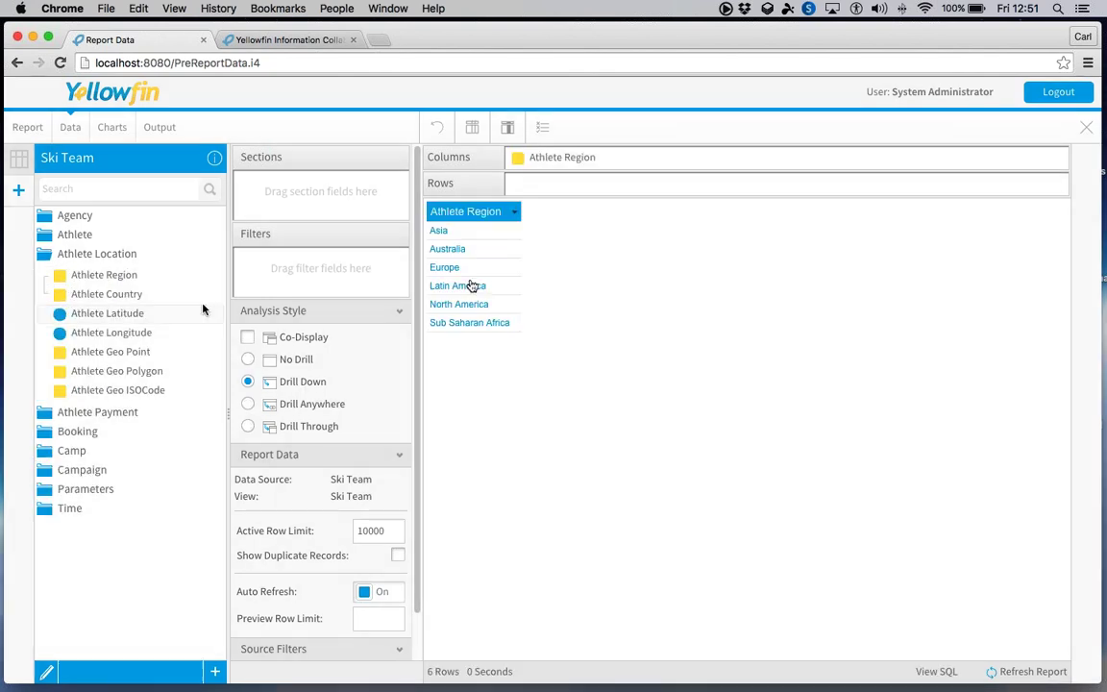
{"action": "left_click", "coordinate": [102, 253]}
{"action": "left_click", "coordinate": [84, 279]}
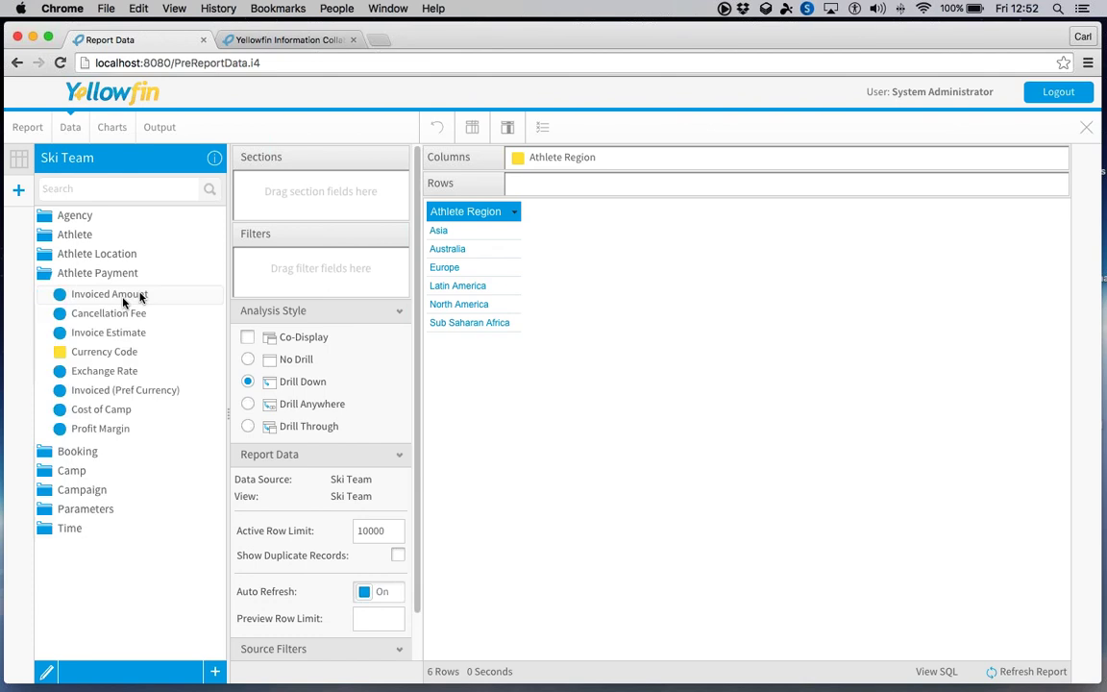
{"action": "left_click_drag", "start_coordinate": [141, 294], "coordinate": [722, 338]}
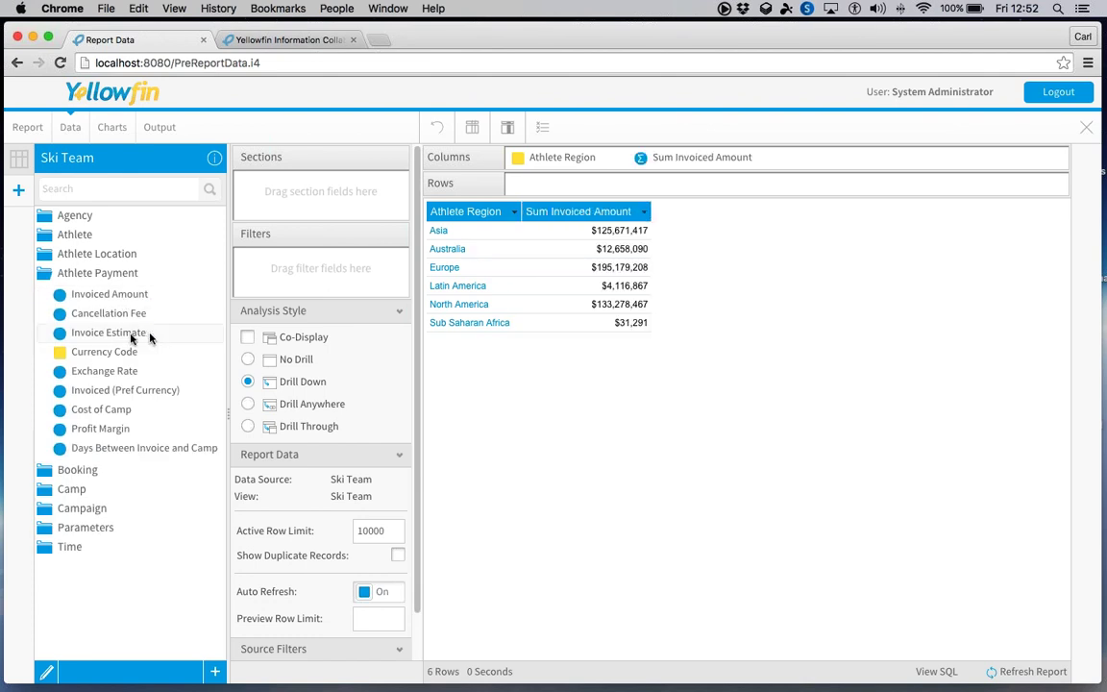
{"action": "left_click_drag", "start_coordinate": [144, 333], "coordinate": [741, 350]}
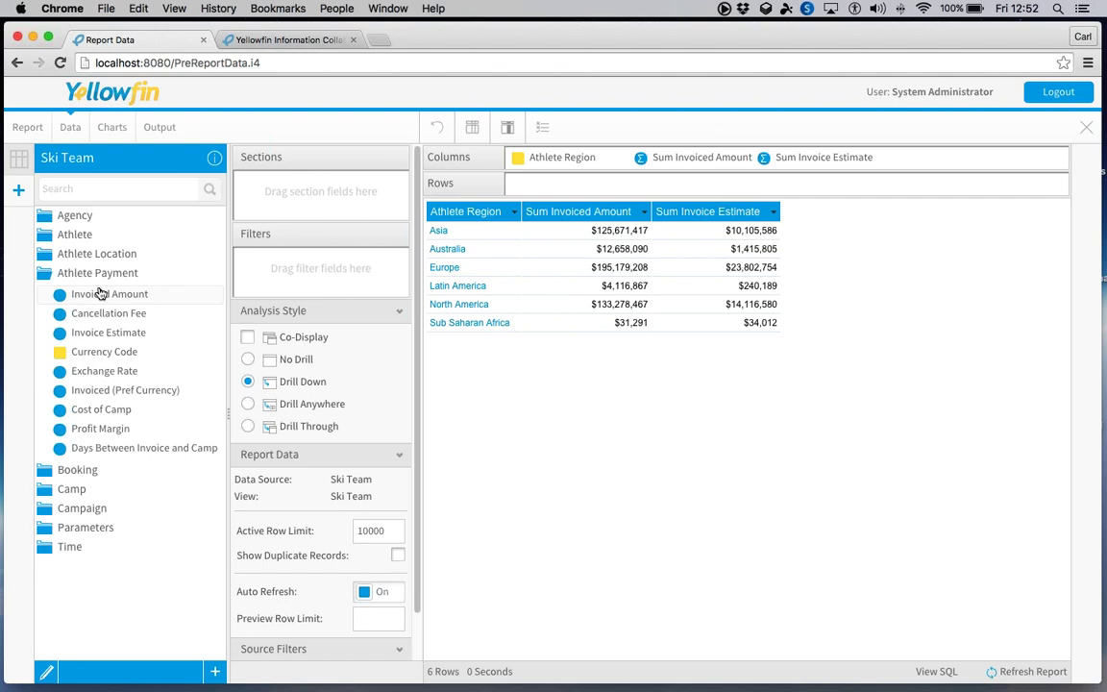
{"action": "left_click", "coordinate": [97, 274]}
{"action": "left_click", "coordinate": [70, 371]}
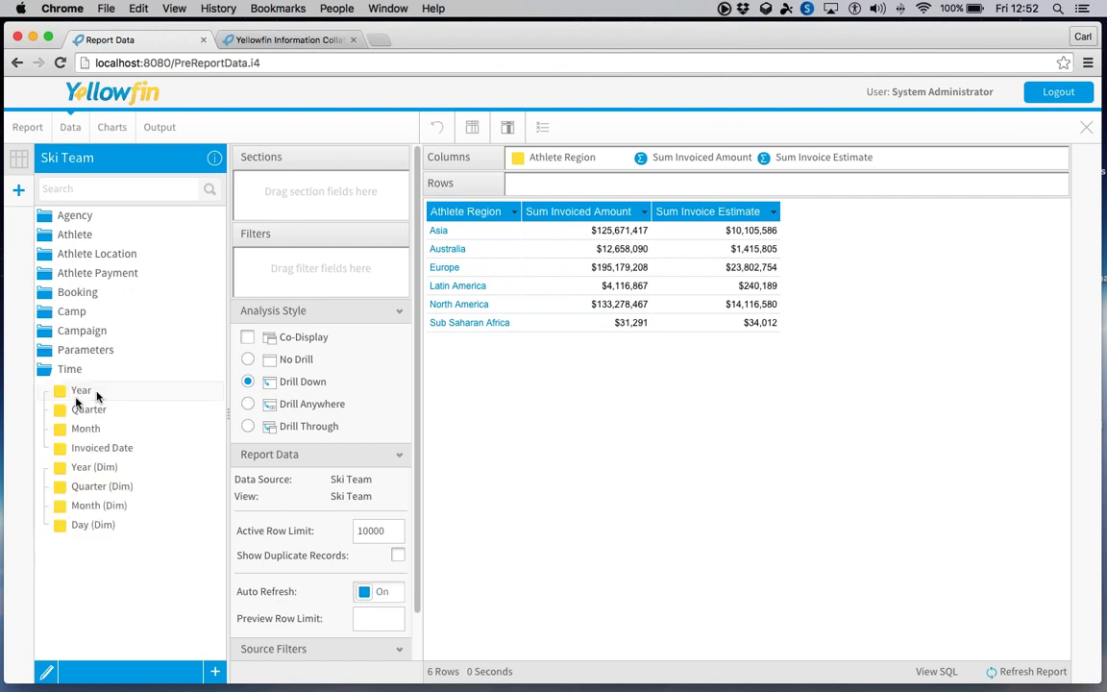
{"action": "left_click_drag", "start_coordinate": [81, 390], "coordinate": [964, 385]}
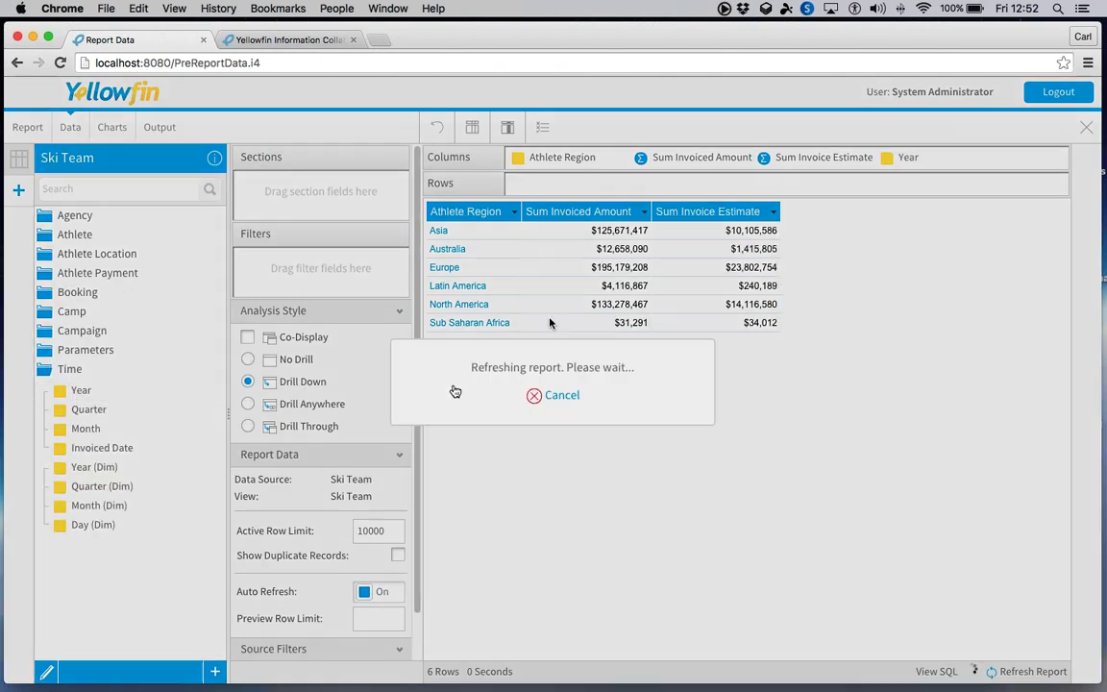
- Try Athlete Region in Rows and back, then move Sum Invoice Estimate before Sum Invoiced Amount
{"action": "left_click", "coordinate": [72, 369]}
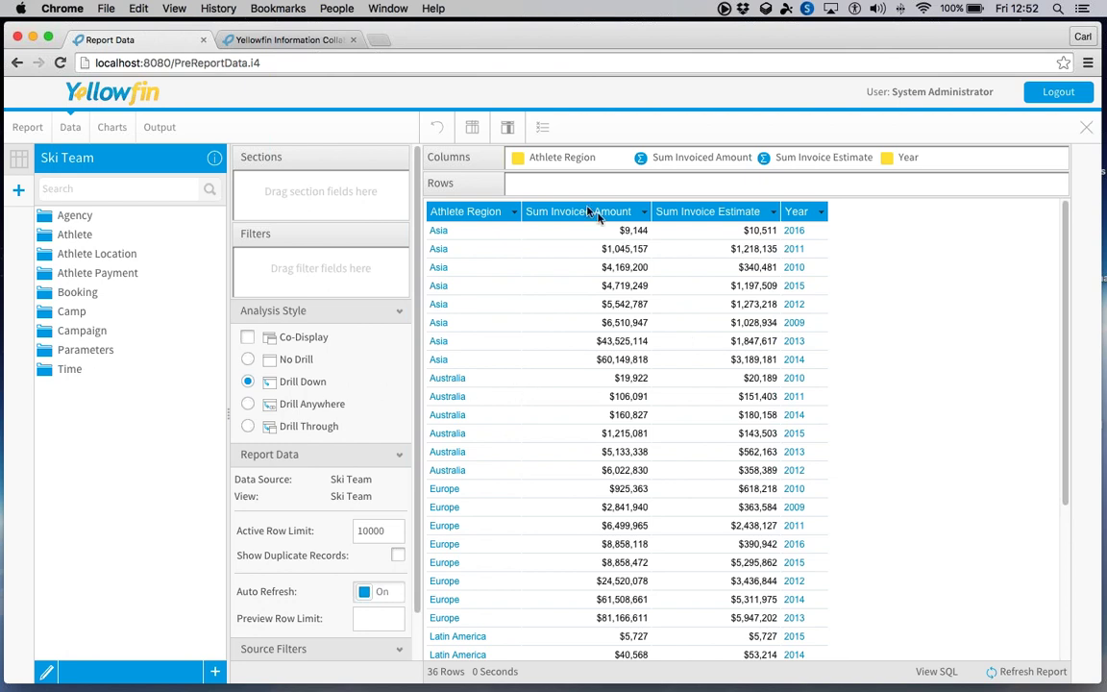
{"action": "left_click_drag", "start_coordinate": [565, 156], "coordinate": [573, 187]}
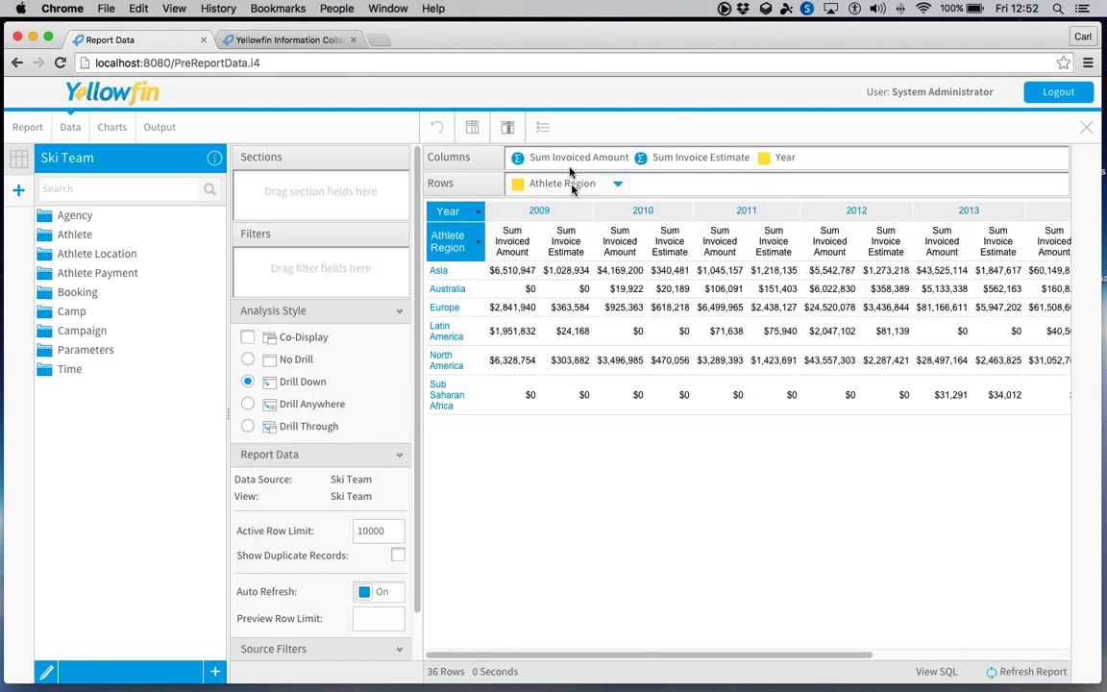
{"action": "left_click_drag", "start_coordinate": [572, 188], "coordinate": [562, 158]}
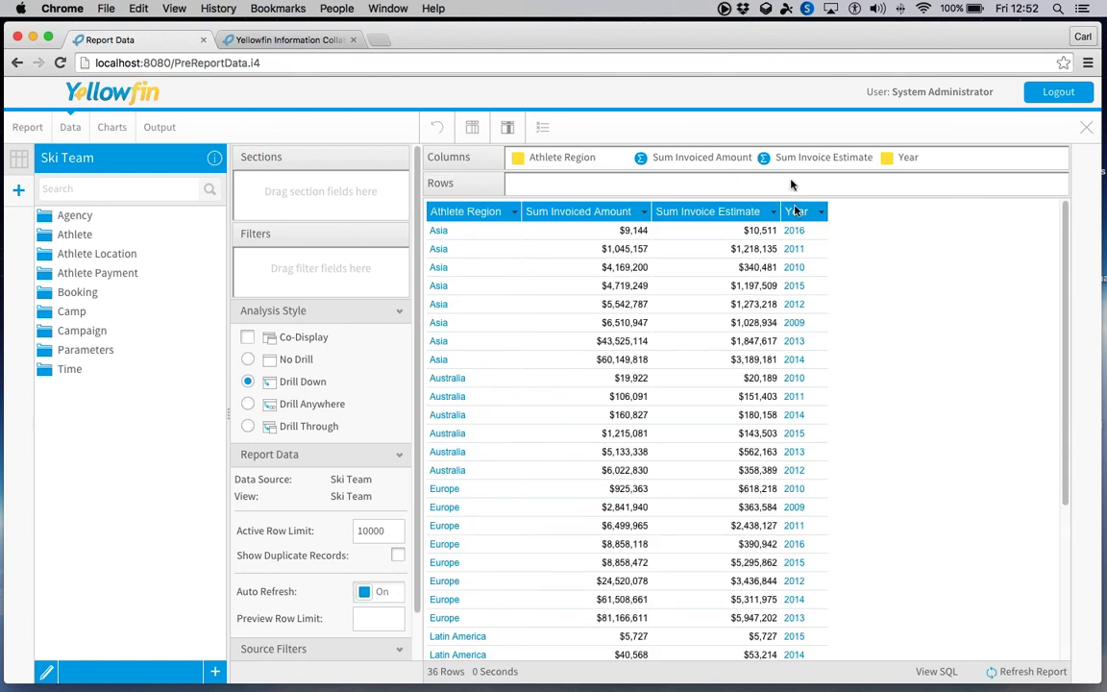
{"action": "left_click_drag", "start_coordinate": [716, 161], "coordinate": [643, 159]}
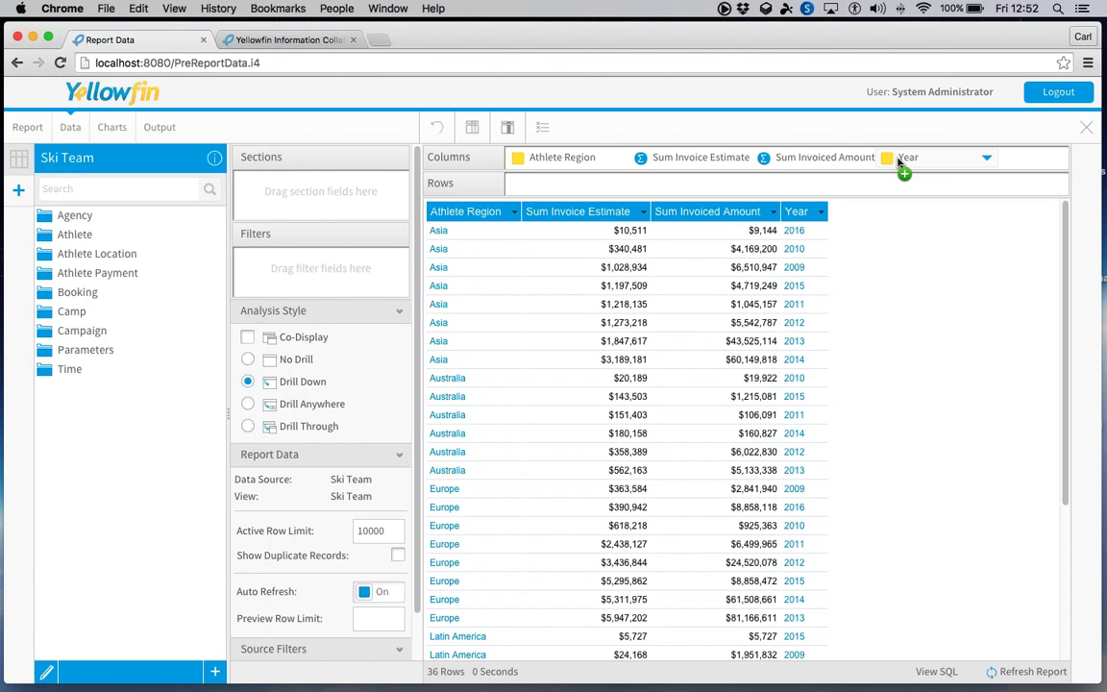
{"action": "left_click_drag", "start_coordinate": [903, 158], "coordinate": [983, 159]}
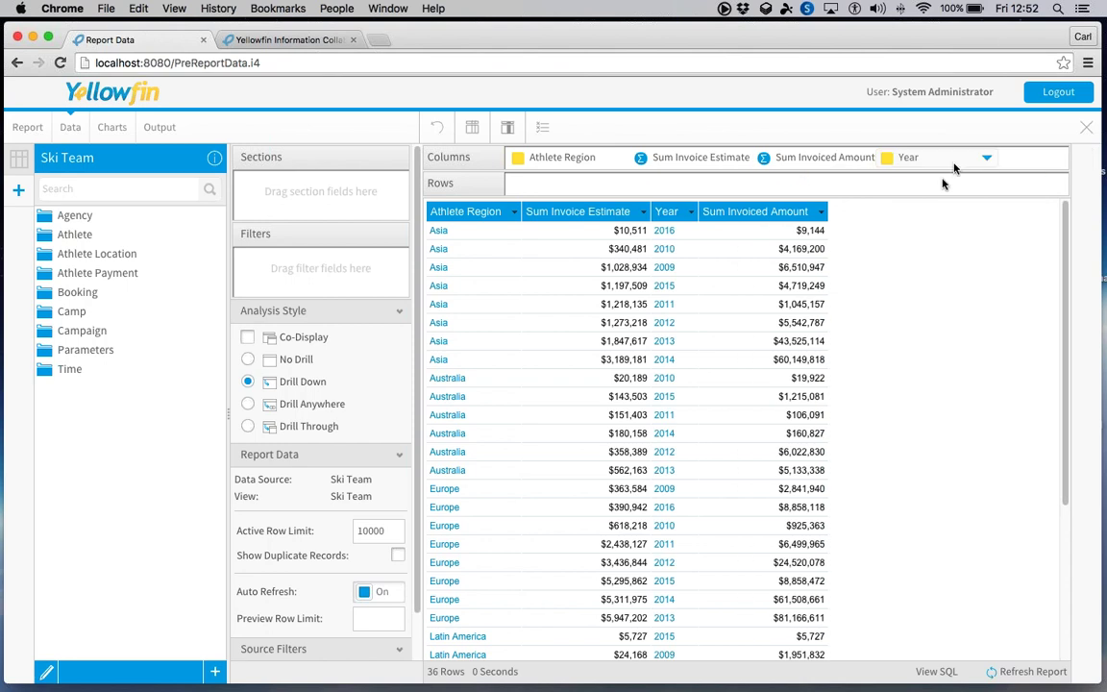
{"action": "left_click", "coordinate": [743, 159]}
{"action": "mouse_move", "coordinate": [793, 242]}
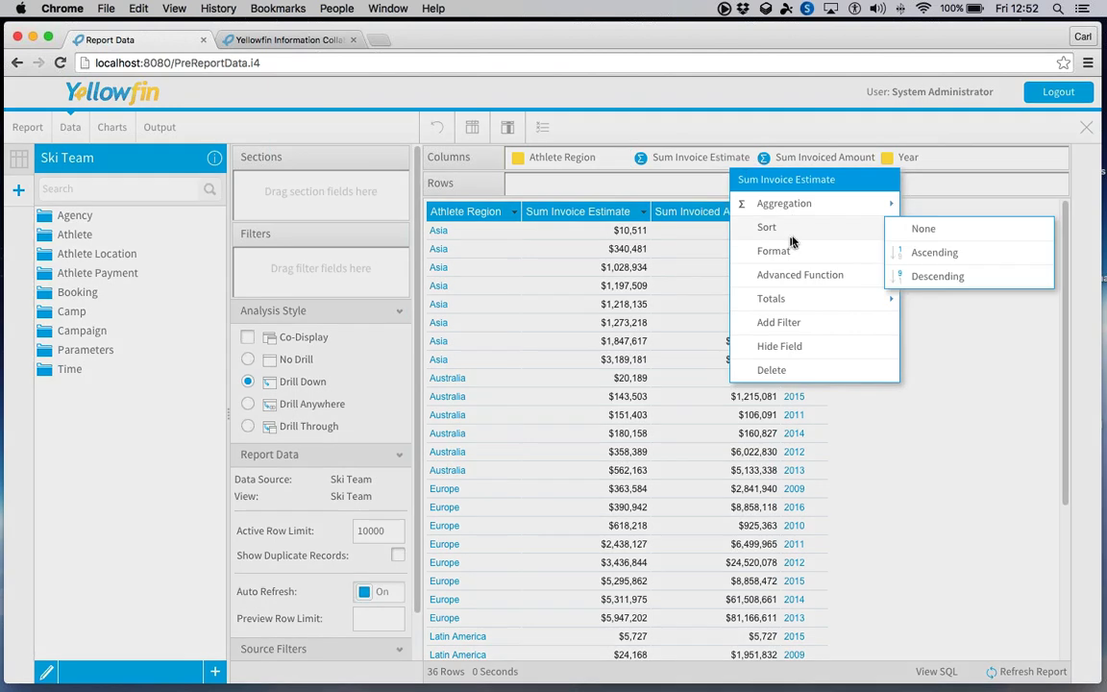
{"action": "mouse_move", "coordinate": [803, 217]}
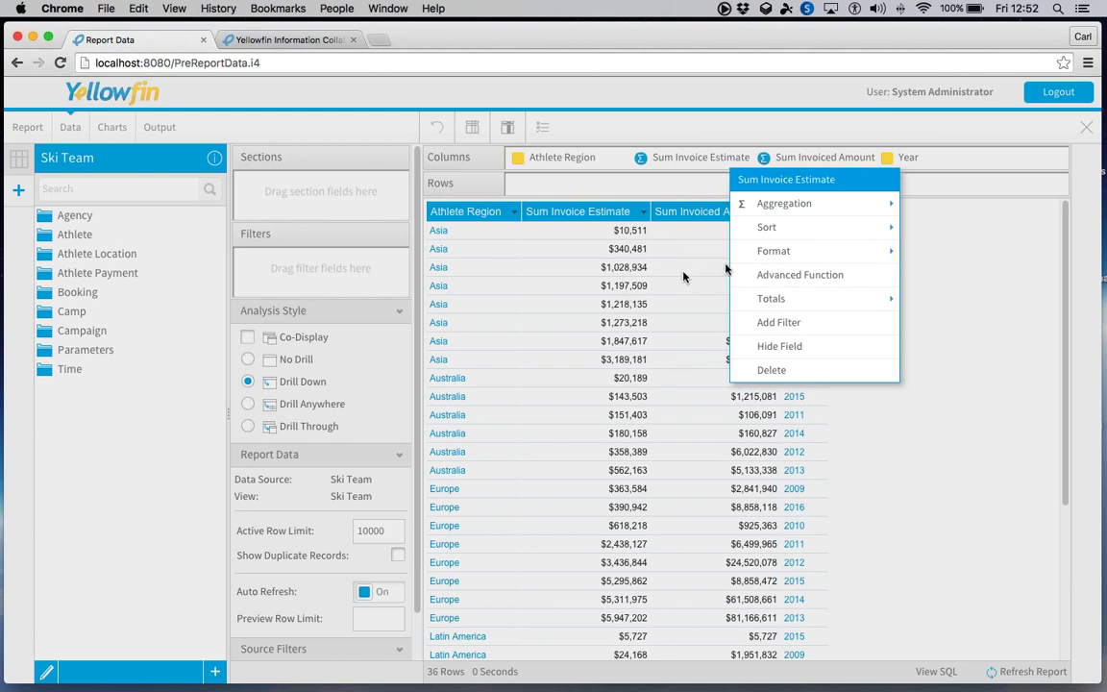
{"action": "left_click", "coordinate": [768, 275]}
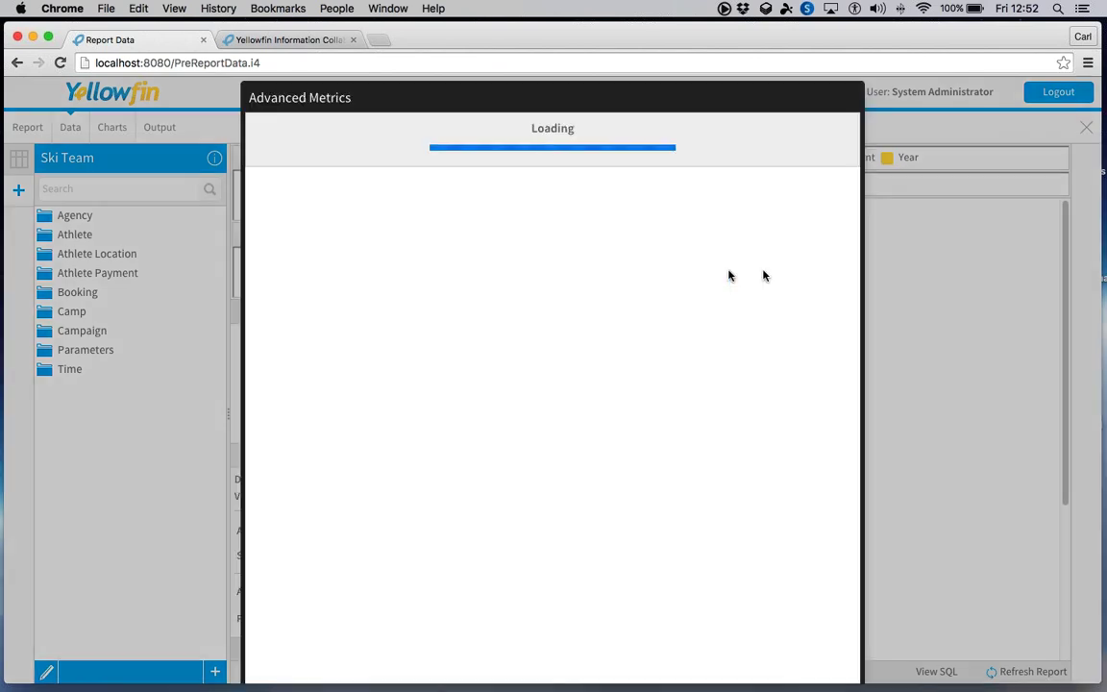
{"action": "scroll", "coordinate": [538, 312], "scroll_direction": "down", "scroll_amount": 10}
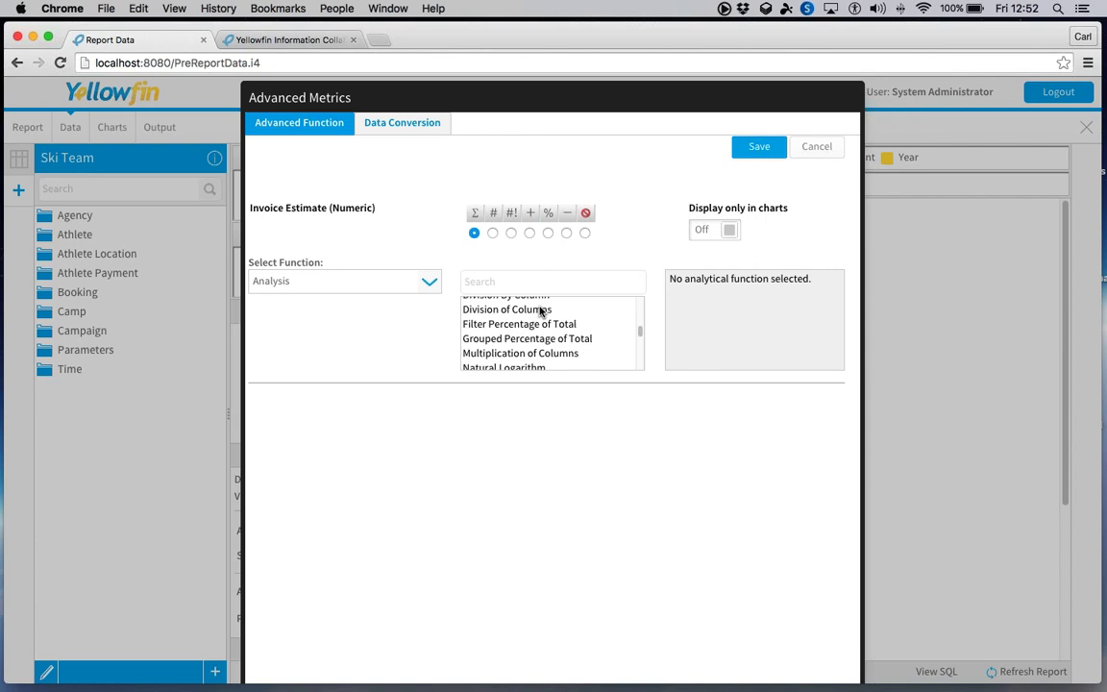
{"action": "scroll", "coordinate": [538, 313], "scroll_direction": "down", "scroll_amount": 5}
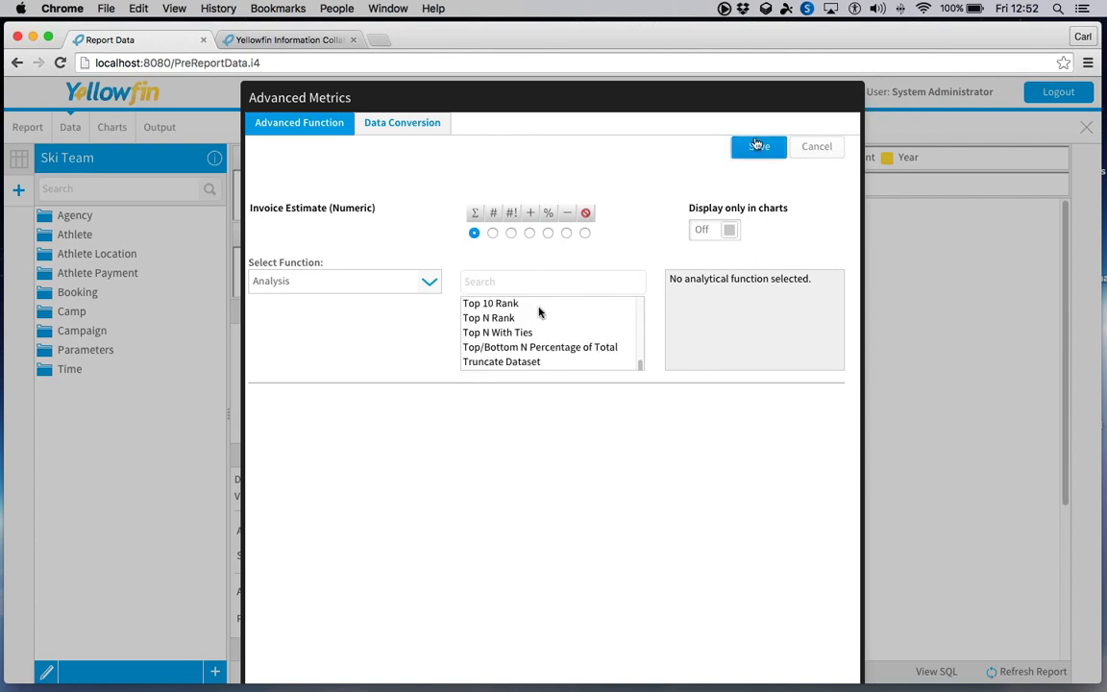
{"action": "left_click", "coordinate": [818, 148]}
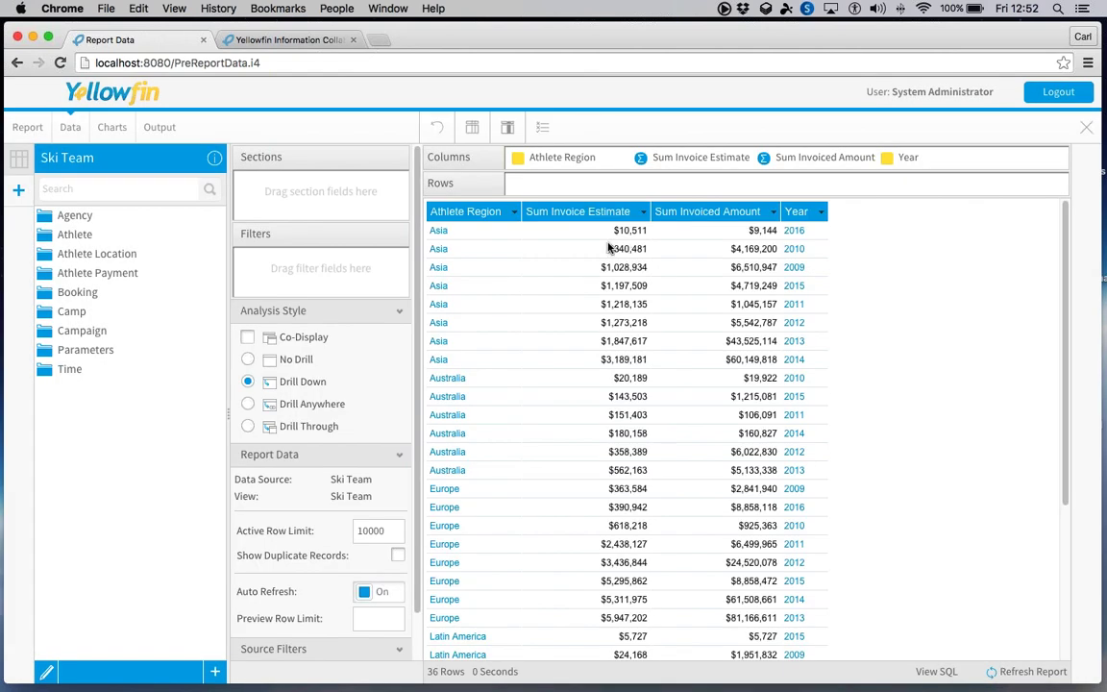
- Turn on Suppress Duplicates in the Athlete Region column's formatting settings
{"action": "left_click", "coordinate": [562, 157]}
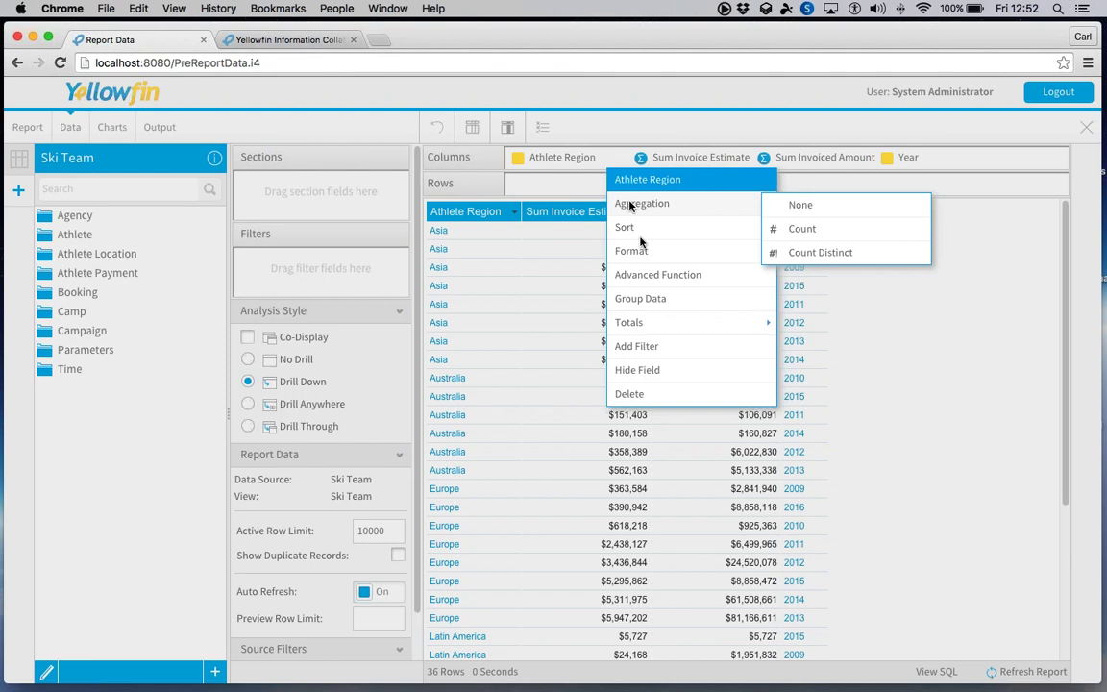
{"action": "mouse_move", "coordinate": [634, 249]}
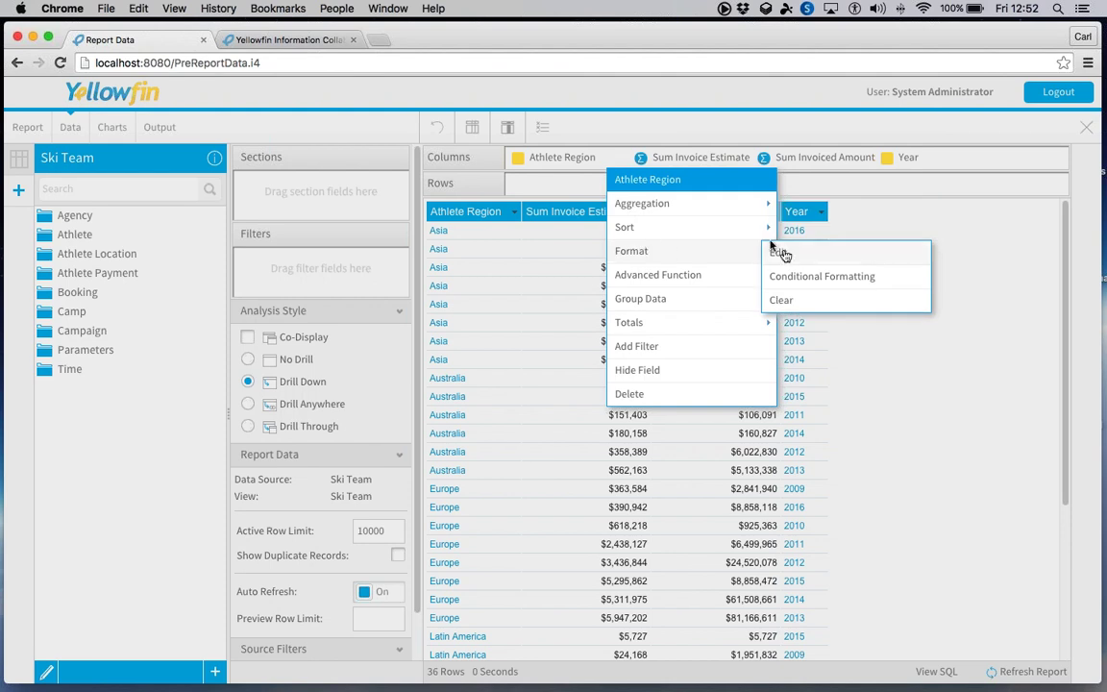
{"action": "left_click", "coordinate": [781, 253]}
{"action": "left_click", "coordinate": [954, 404]}
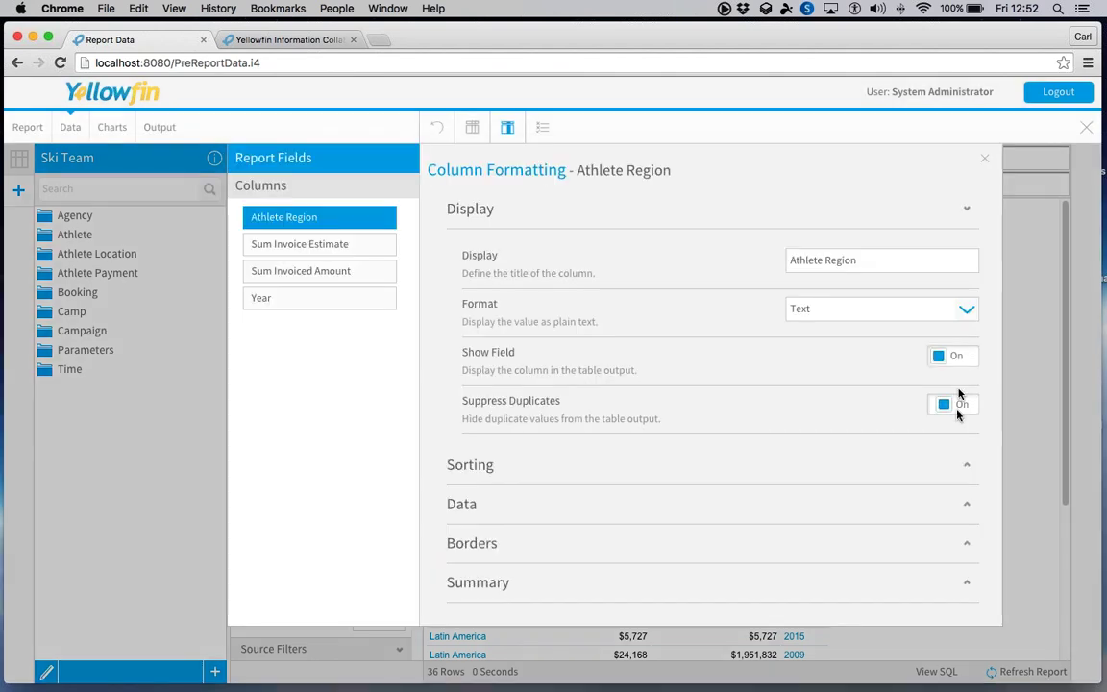
{"action": "left_click", "coordinate": [984, 161]}
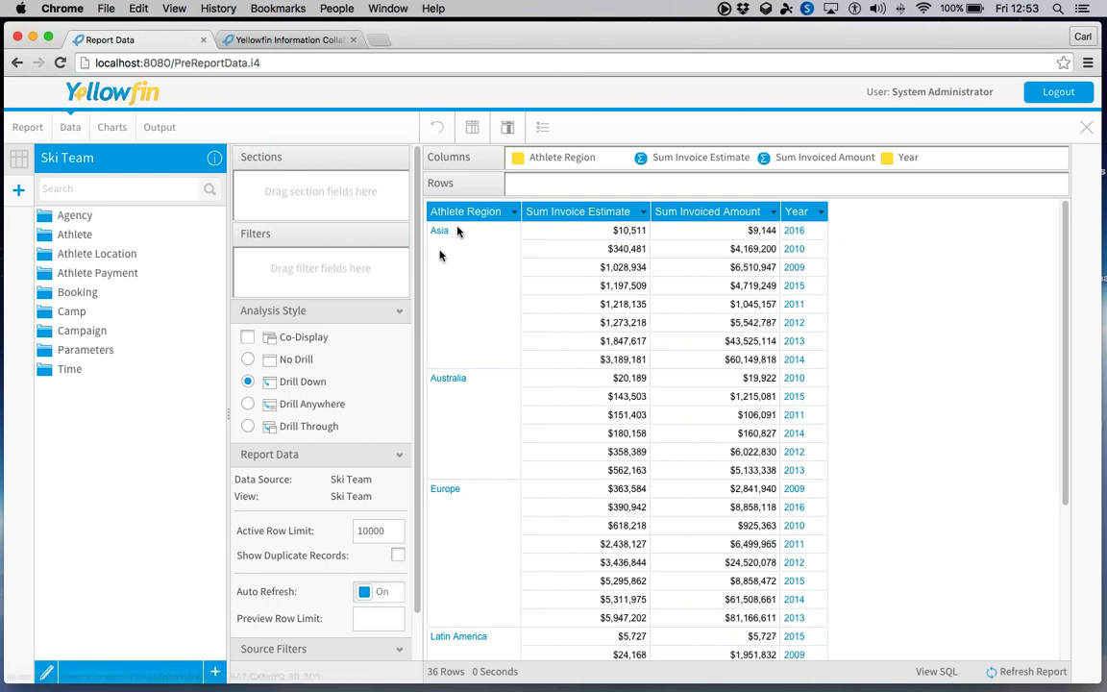
{"action": "left_click", "coordinate": [247, 404]}
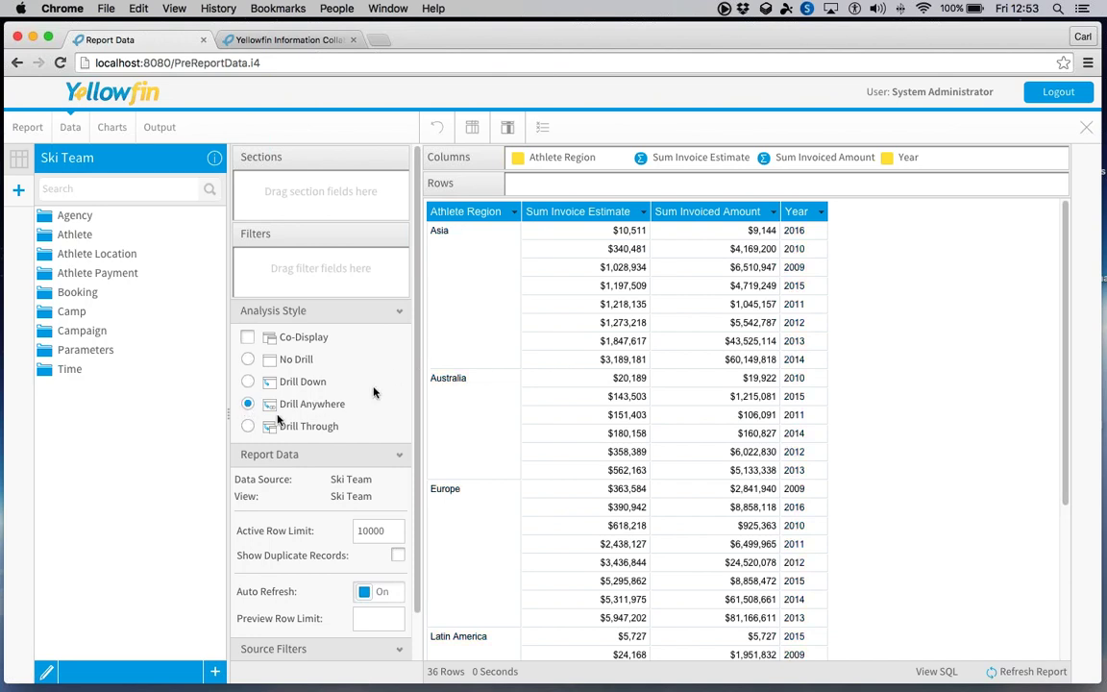
{"action": "left_click", "coordinate": [248, 427]}
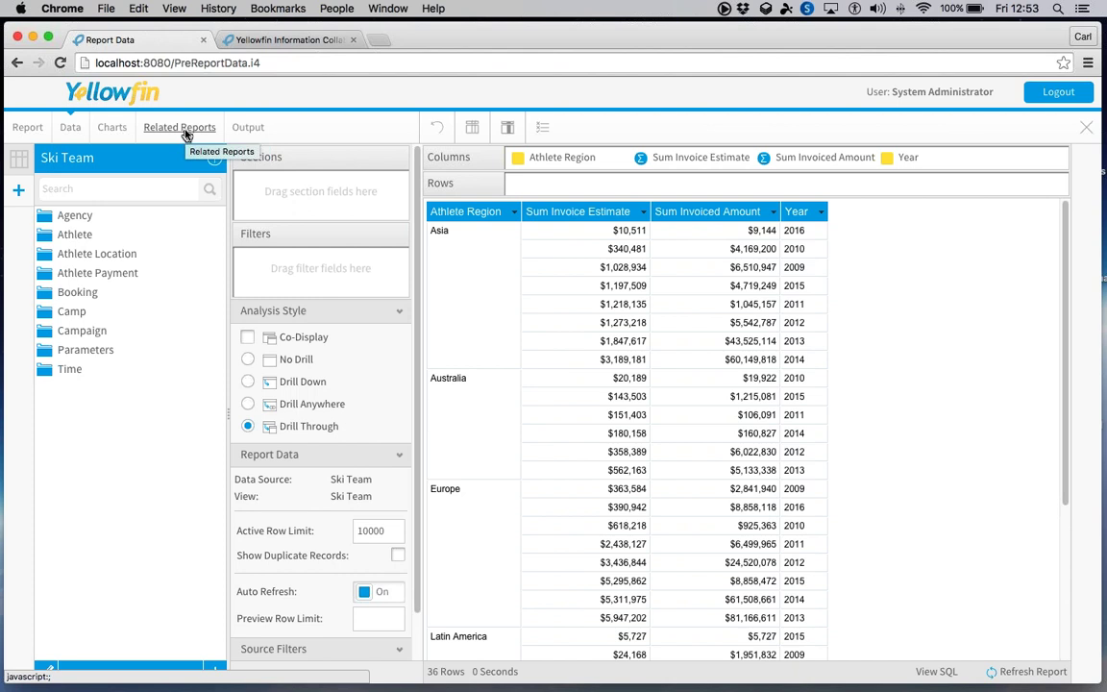
{"action": "left_click", "coordinate": [286, 383]}
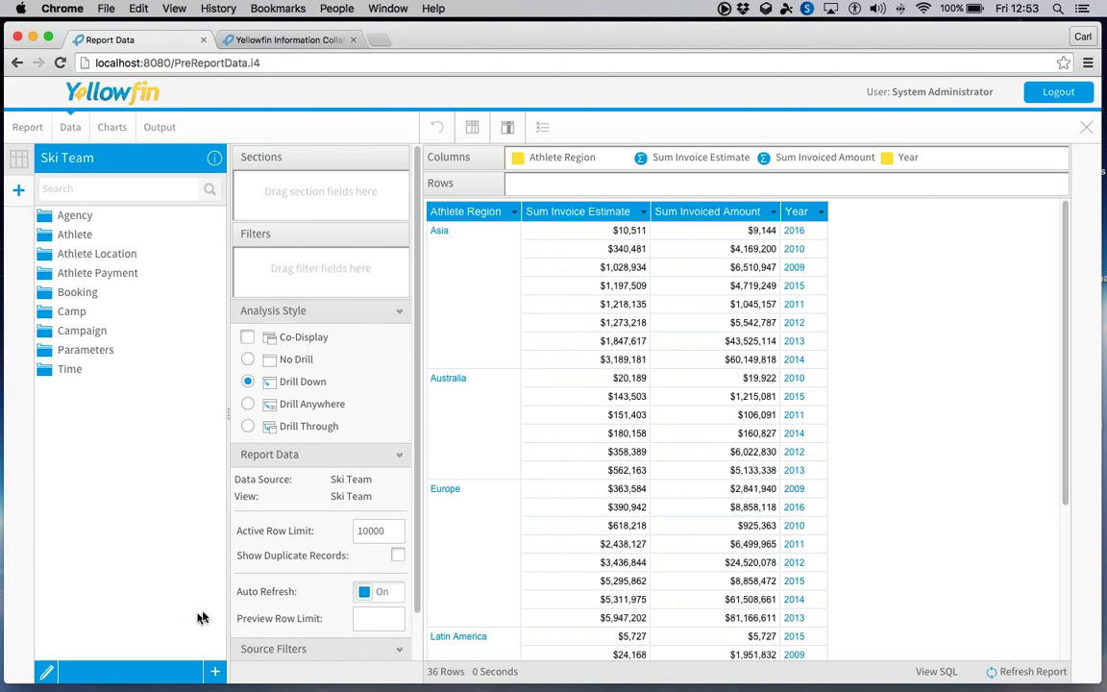
{"action": "scroll", "coordinate": [298, 548], "scroll_direction": "down", "scroll_amount": 2}
{"action": "scroll", "coordinate": [298, 547], "scroll_direction": "up", "scroll_amount": 2}
- Start a new calculated field named 'Diff' and put Invoiced Amount into its formula
{"action": "left_click", "coordinate": [215, 670]}
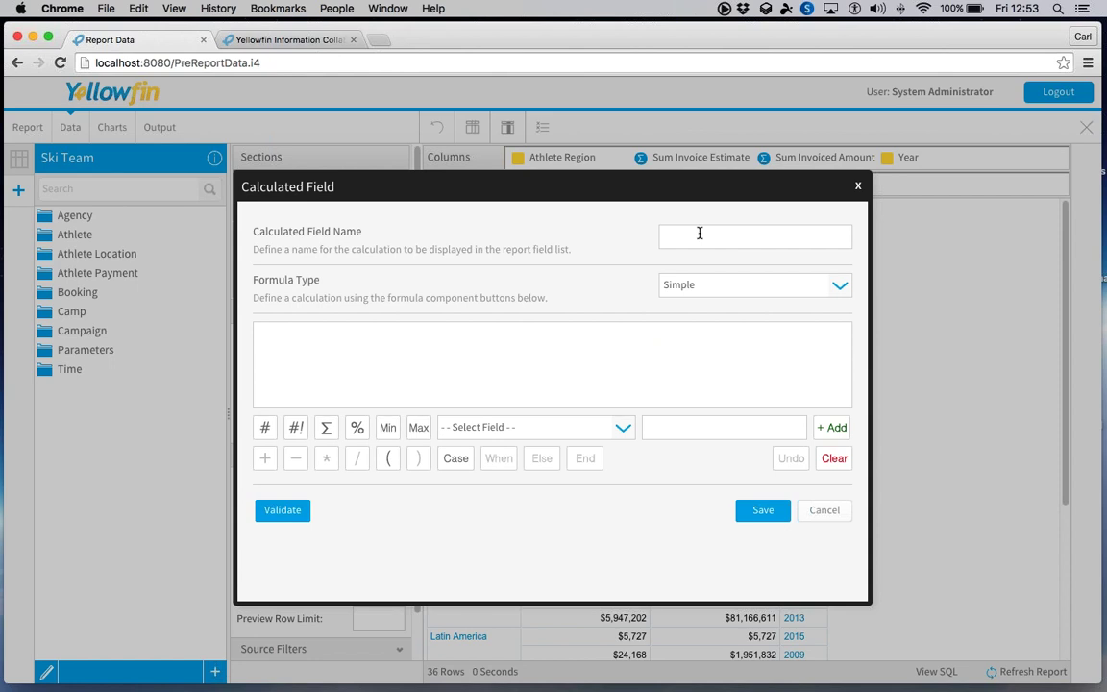
{"action": "left_click", "coordinate": [706, 239]}
{"action": "type", "text": "Diff"}
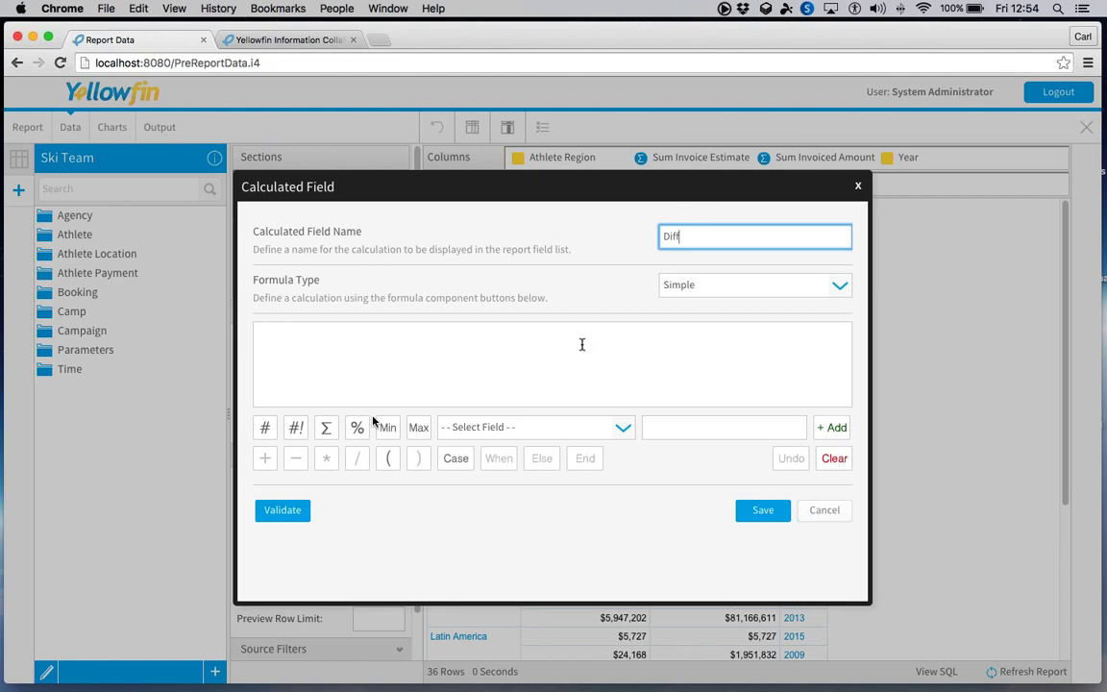
{"action": "left_click", "coordinate": [475, 427]}
{"action": "scroll", "coordinate": [509, 493], "scroll_direction": "down", "scroll_amount": 3}
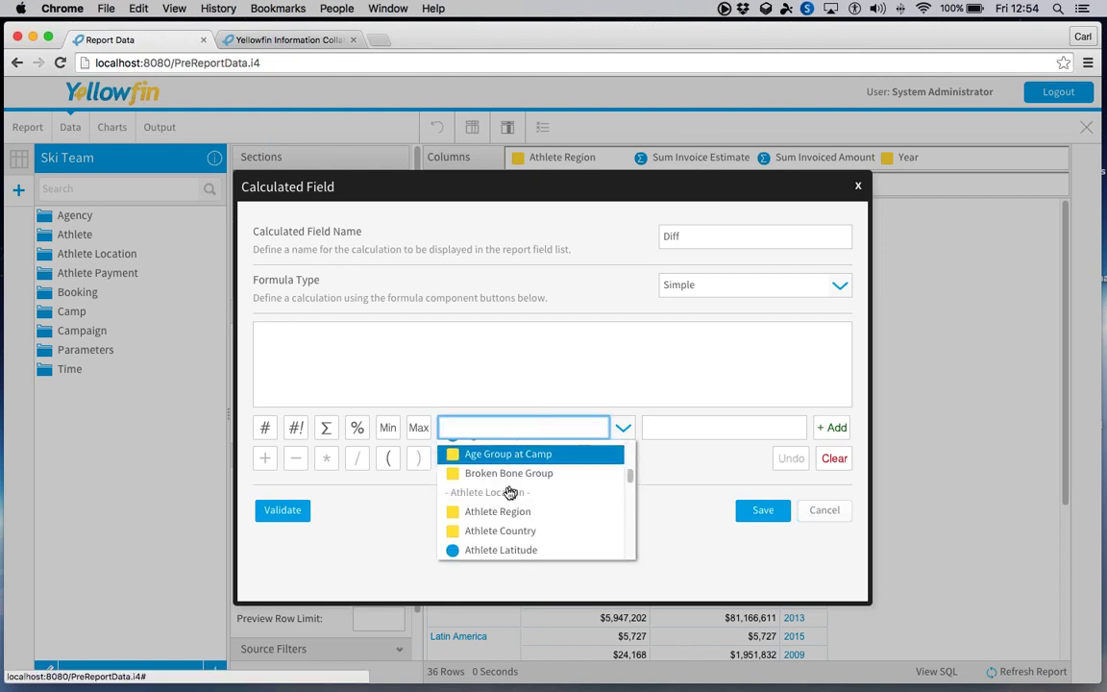
{"action": "scroll", "coordinate": [509, 493], "scroll_direction": "down", "scroll_amount": 5}
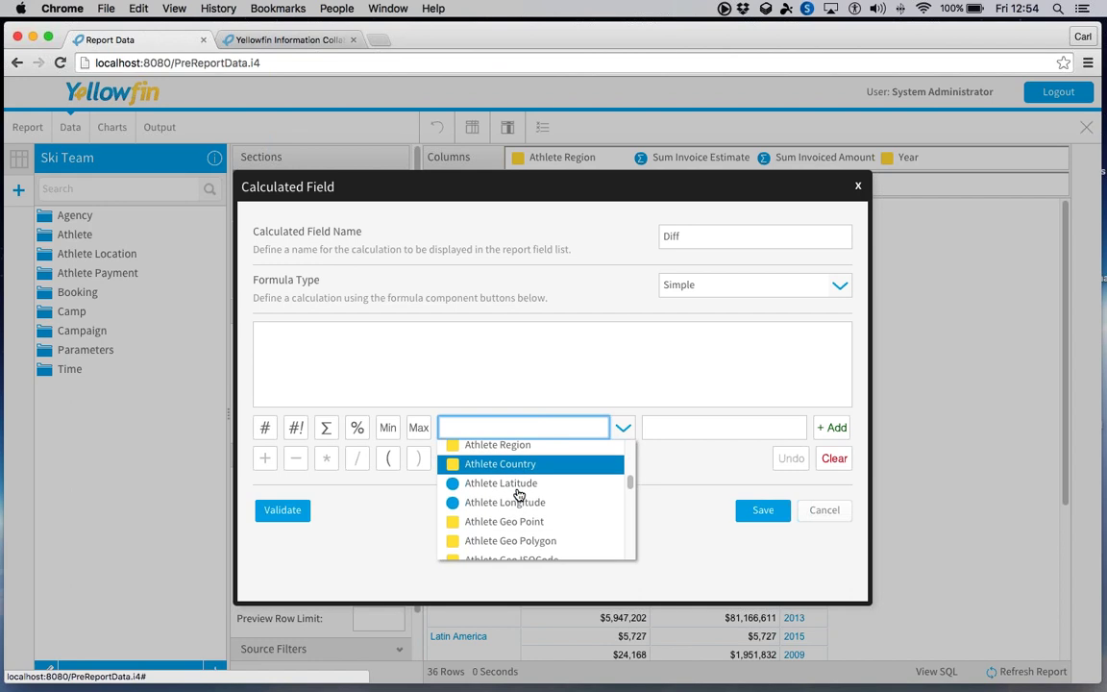
{"action": "left_click", "coordinate": [534, 488]}
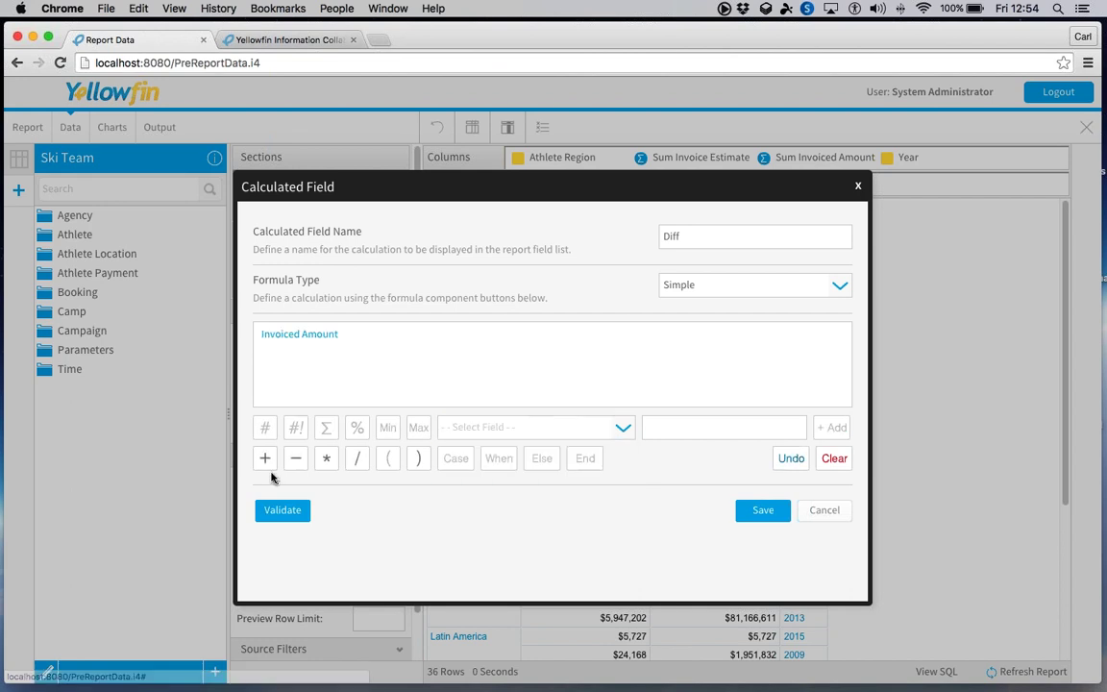
- Subtract Invoice Estimate from Invoiced Amount and save the Diff field
{"action": "left_click", "coordinate": [298, 458]}
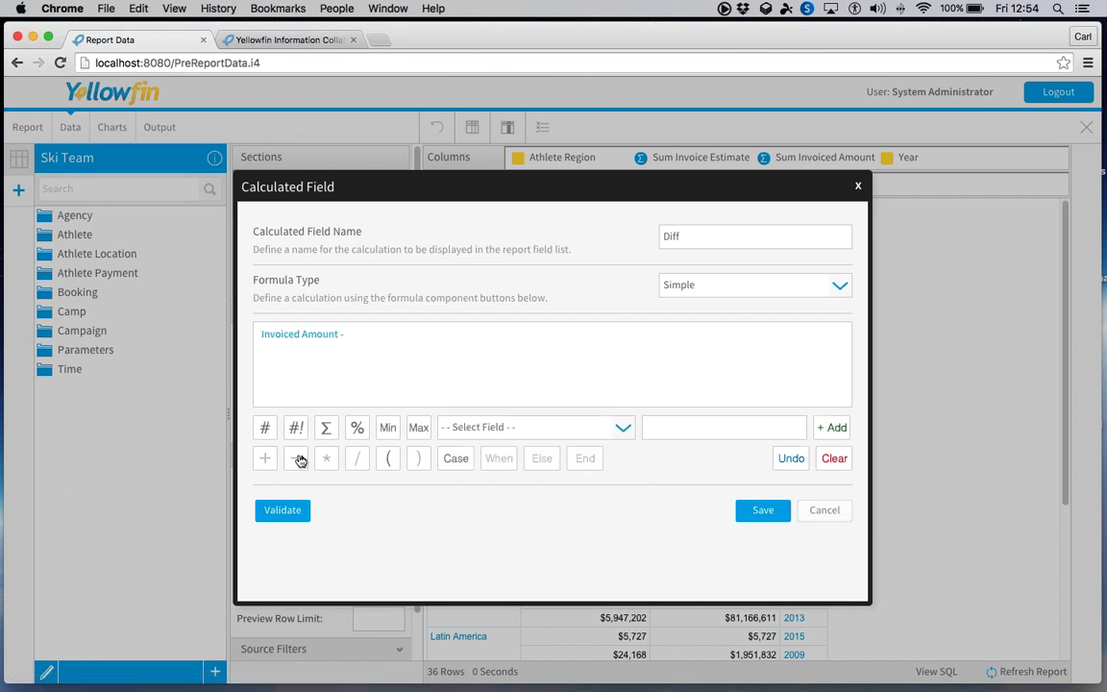
{"action": "left_click", "coordinate": [623, 429]}
{"action": "scroll", "coordinate": [537, 492], "scroll_direction": "down", "scroll_amount": 5}
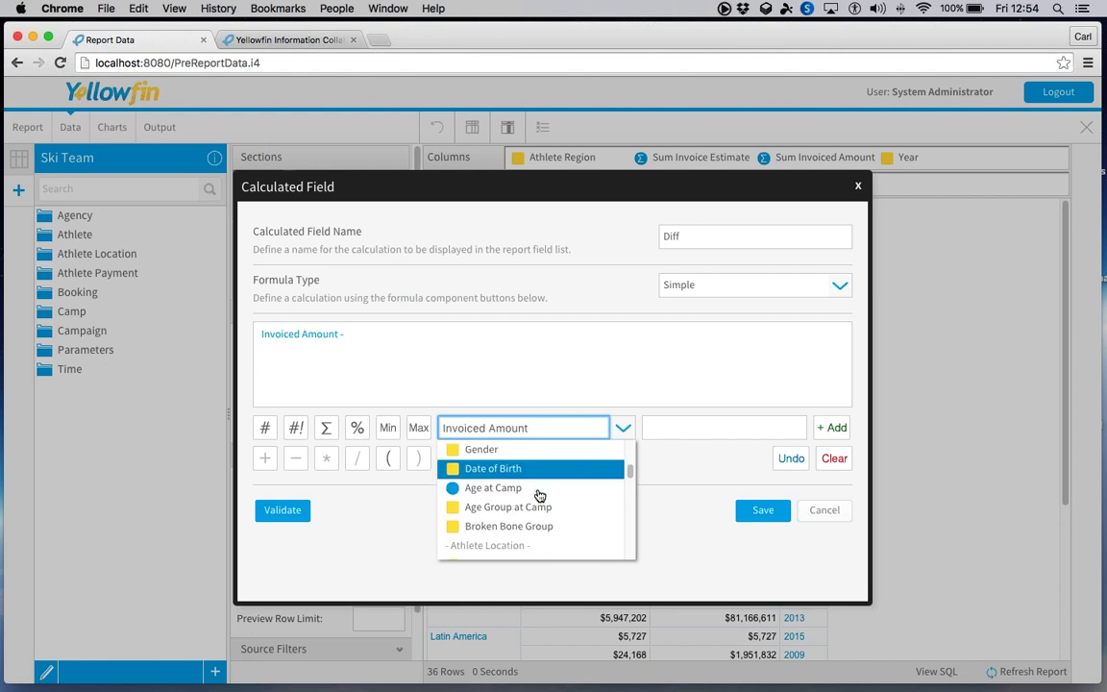
{"action": "scroll", "coordinate": [538, 493], "scroll_direction": "down", "scroll_amount": 3}
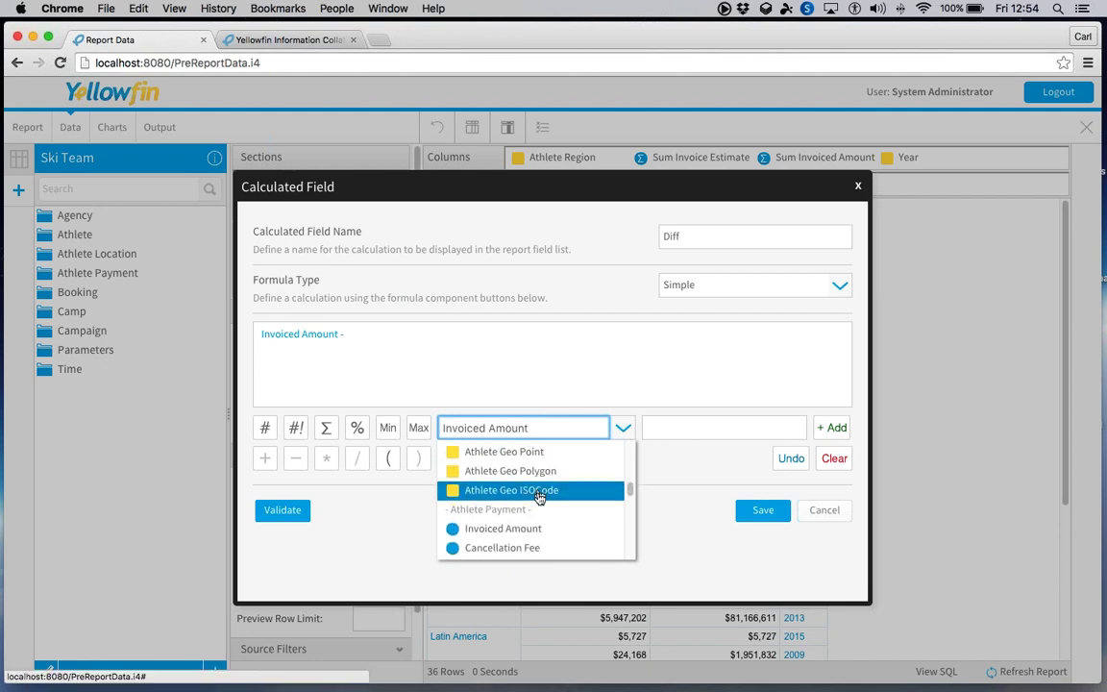
{"action": "left_click", "coordinate": [529, 540]}
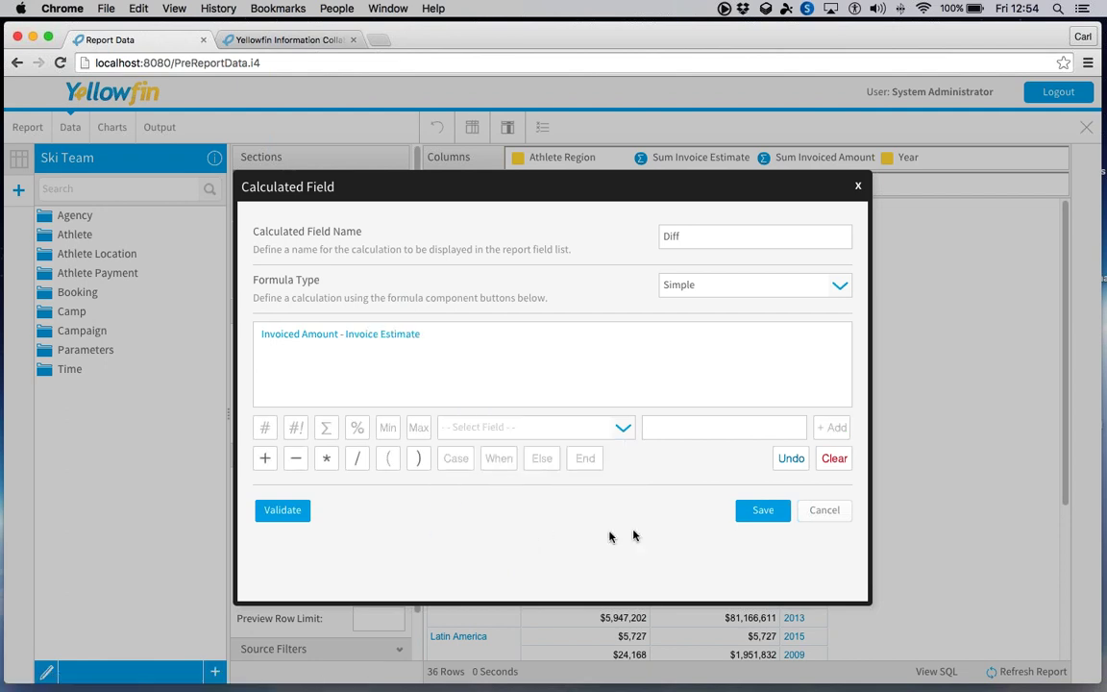
{"action": "left_click", "coordinate": [769, 514]}
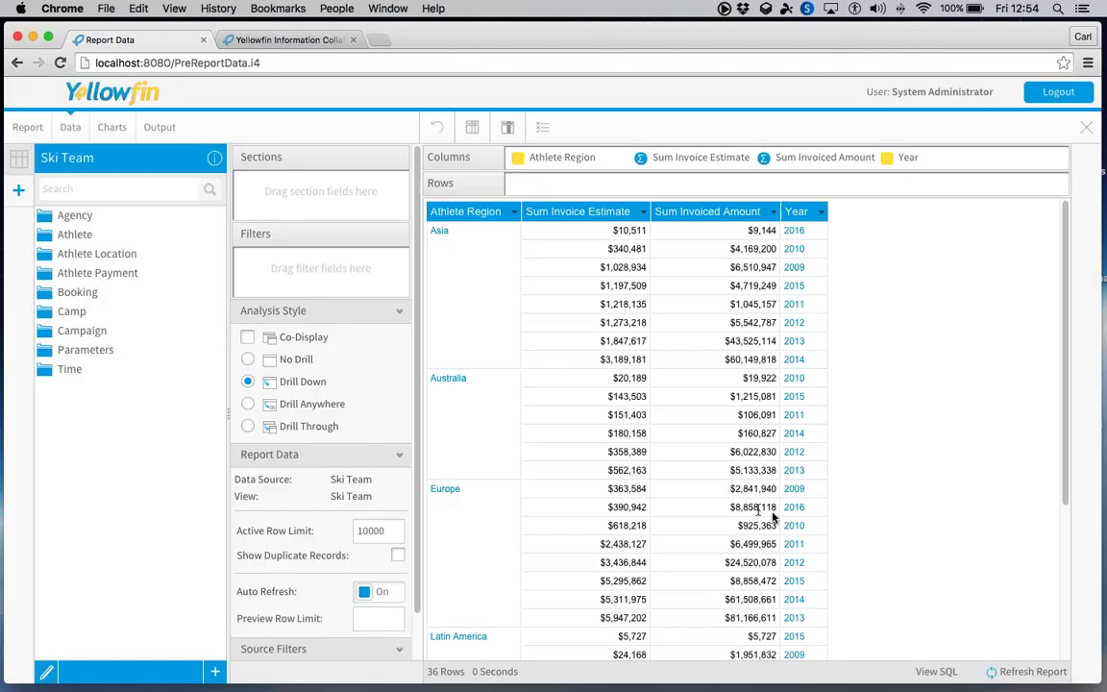
- Expand Calculated Fields and take the previewed Diff column back out of the report table
{"action": "left_click", "coordinate": [131, 390]}
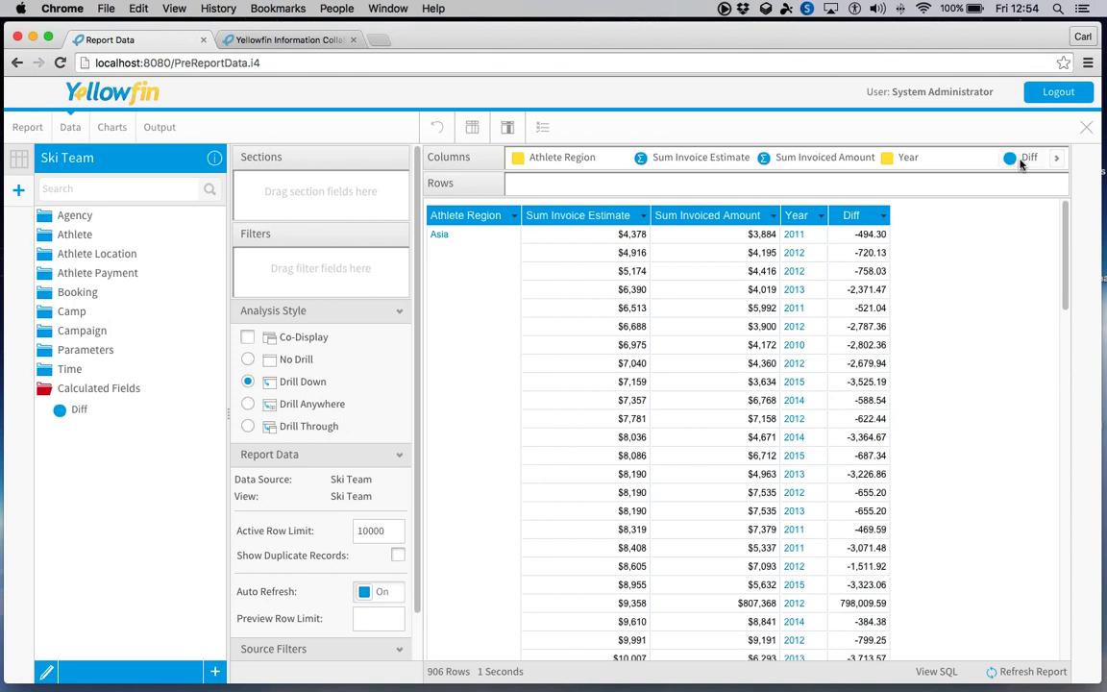
{"action": "left_click_drag", "start_coordinate": [1028, 157], "coordinate": [83, 439]}
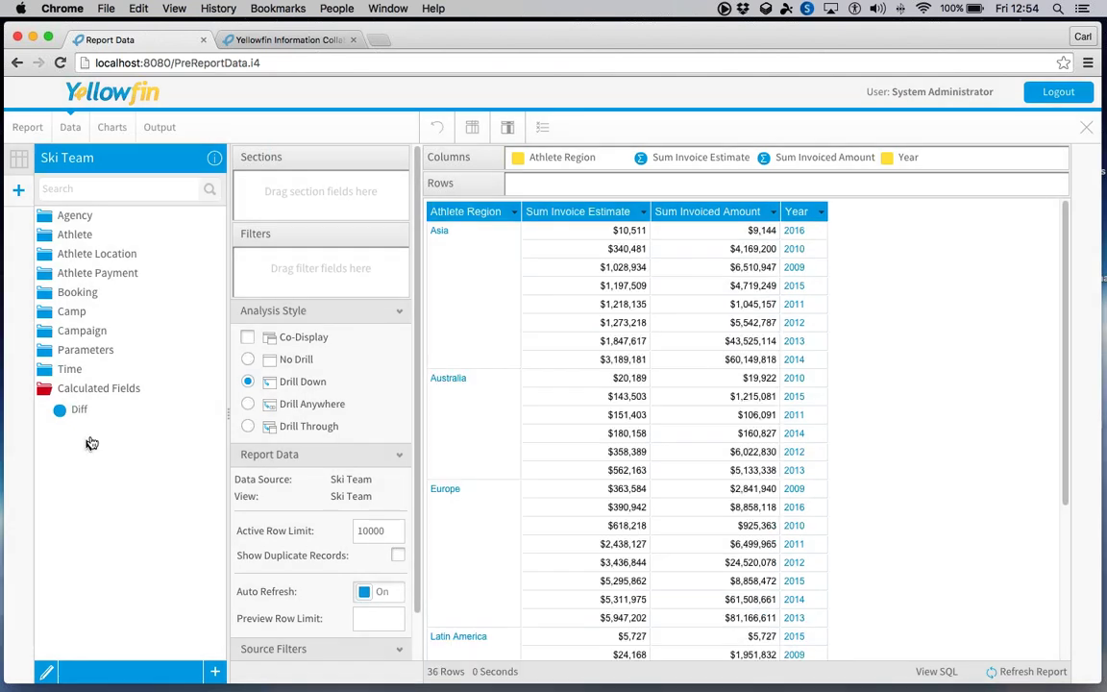
- Chart Sum Invoiced Amount by Athlete Region as bars, then add a second visualisation
{"action": "left_click", "coordinate": [112, 128]}
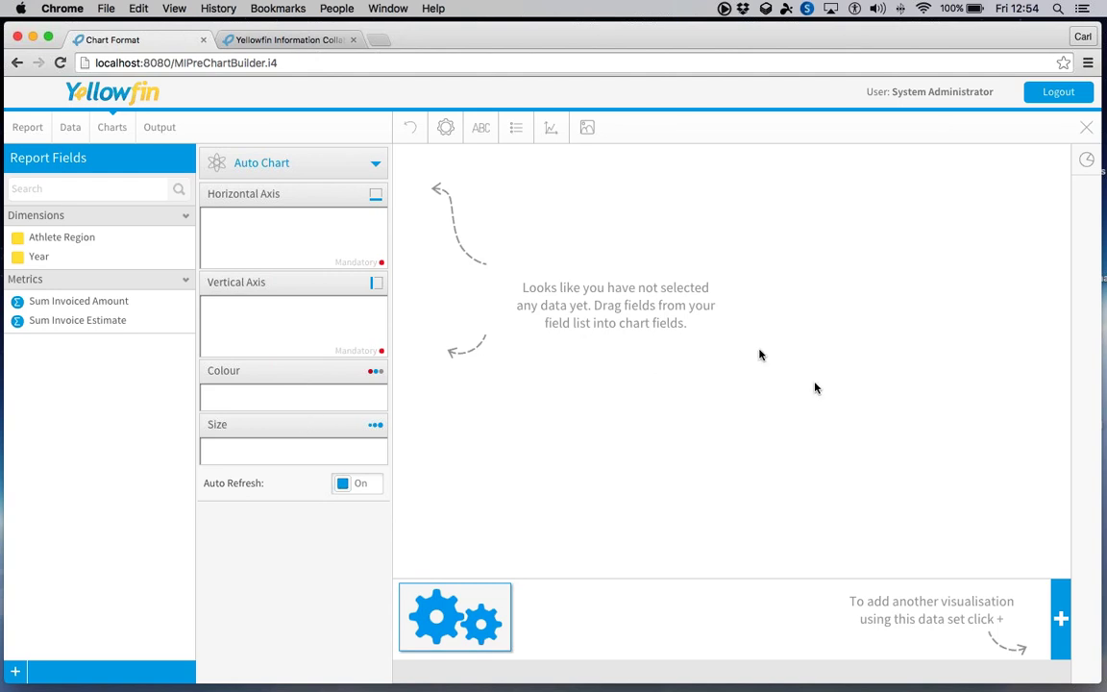
{"action": "left_click_drag", "start_coordinate": [284, 237], "coordinate": [289, 234]}
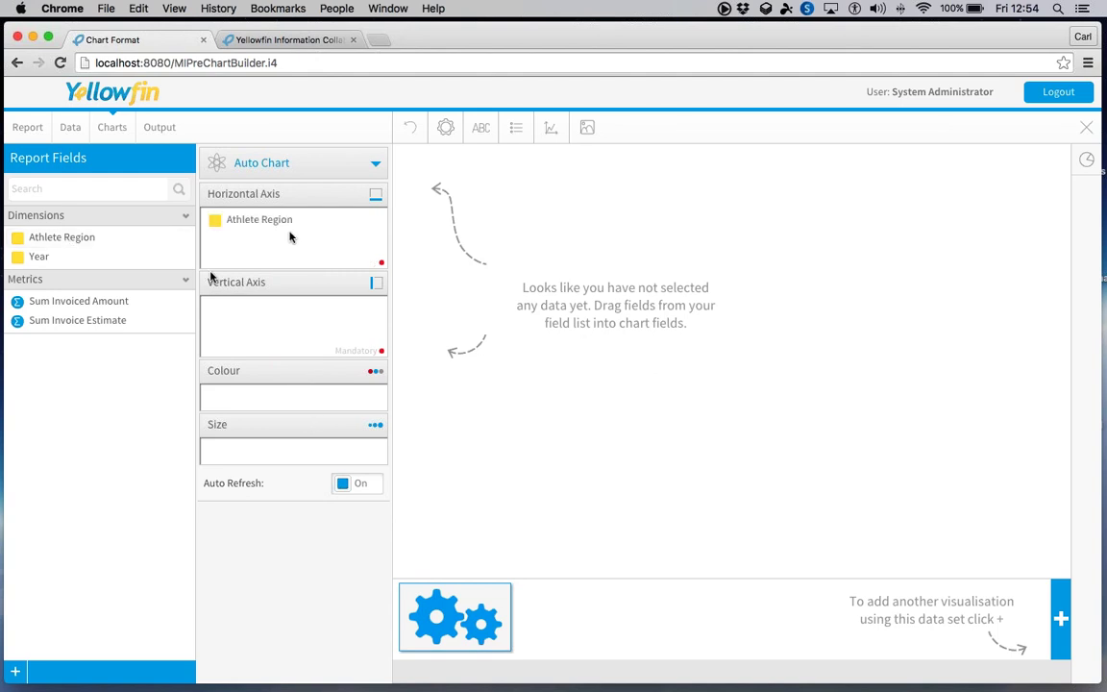
{"action": "double_click", "coordinate": [77, 302]}
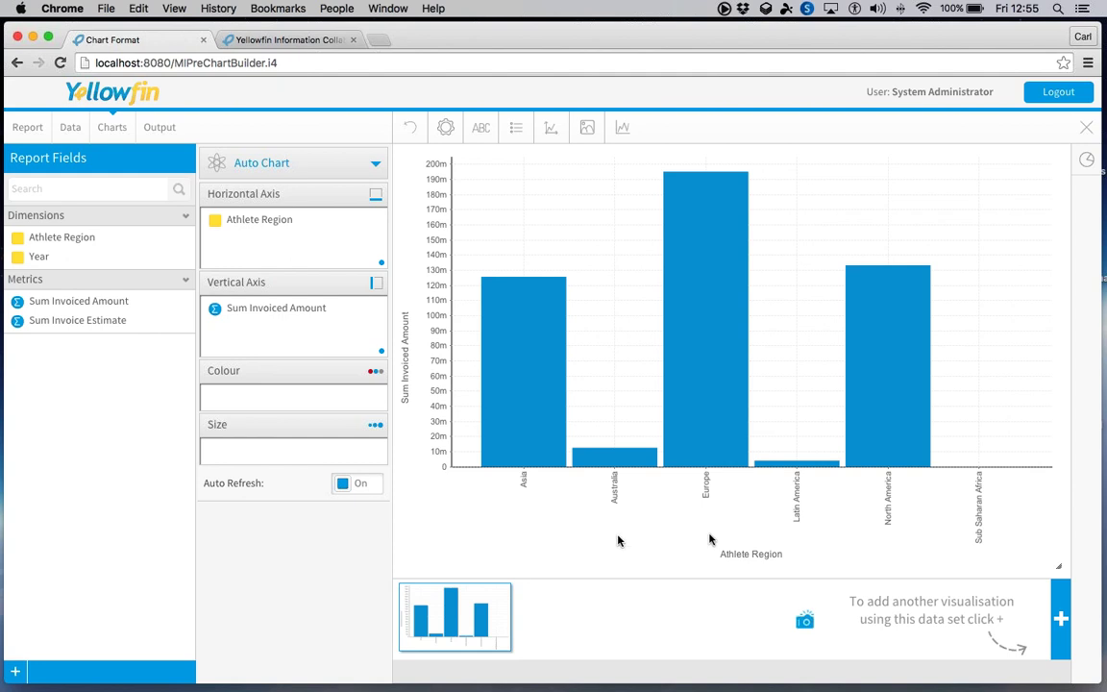
{"action": "left_click", "coordinate": [1061, 620]}
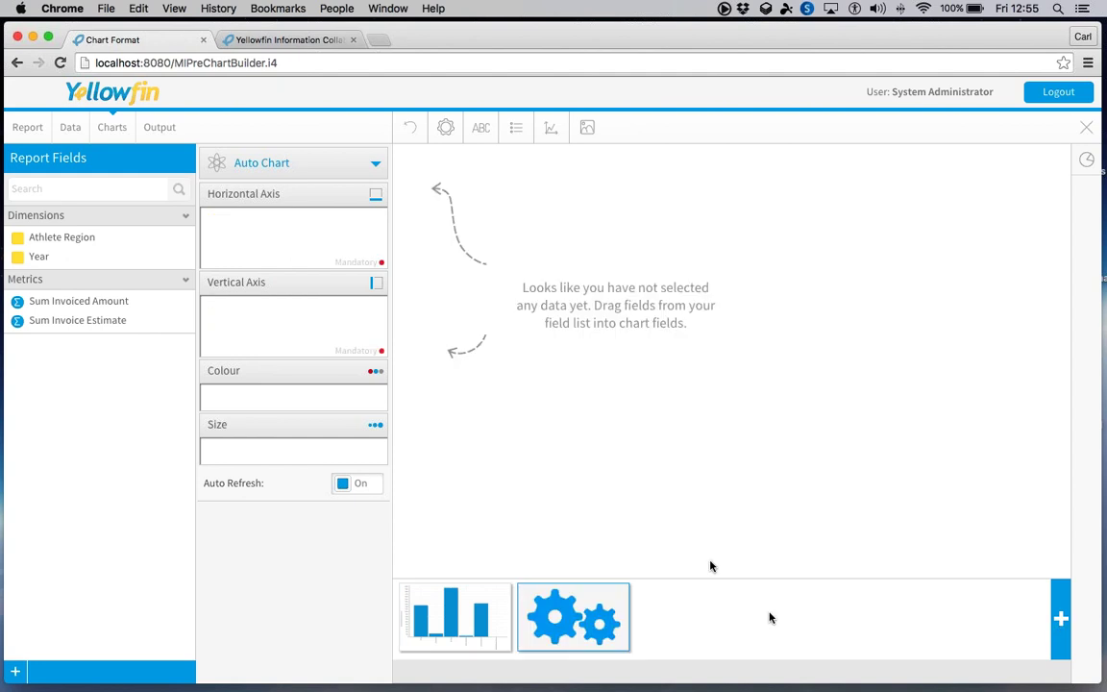
- Plot Sum Invoiced Amount and Sum Invoice Estimate by Year, then Athlete Region, and add a third visualisation
{"action": "left_click_drag", "start_coordinate": [60, 238], "coordinate": [248, 231]}
{"action": "left_click_drag", "start_coordinate": [69, 253], "coordinate": [278, 235]}
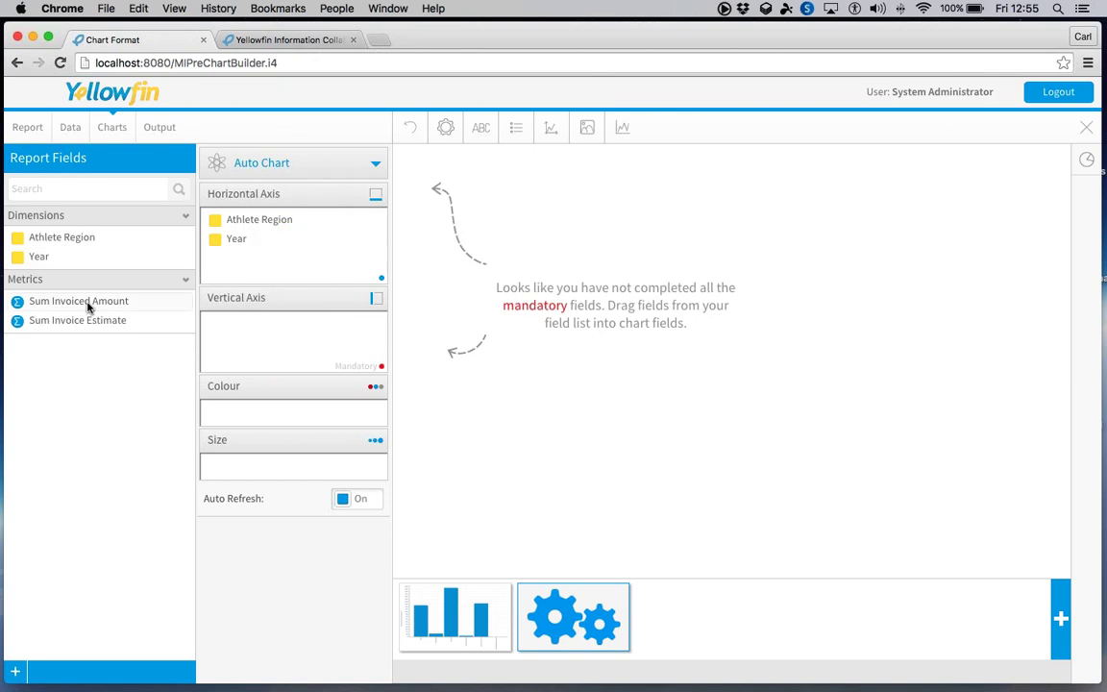
{"action": "left_click_drag", "start_coordinate": [20, 306], "coordinate": [284, 339]}
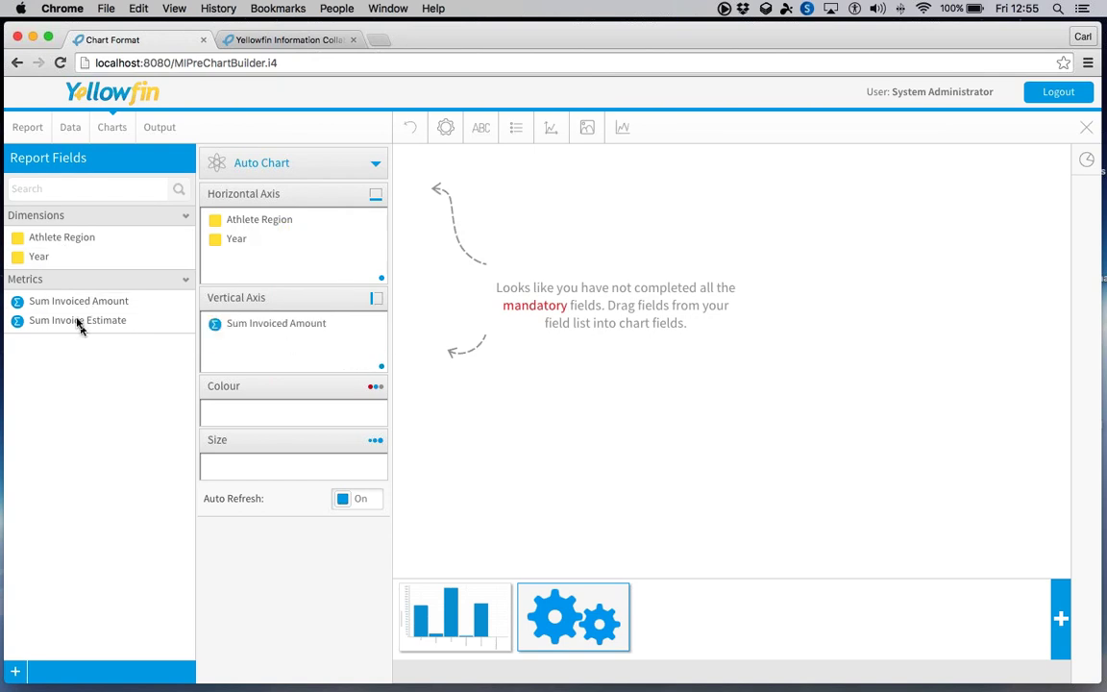
{"action": "left_click_drag", "start_coordinate": [79, 321], "coordinate": [254, 332]}
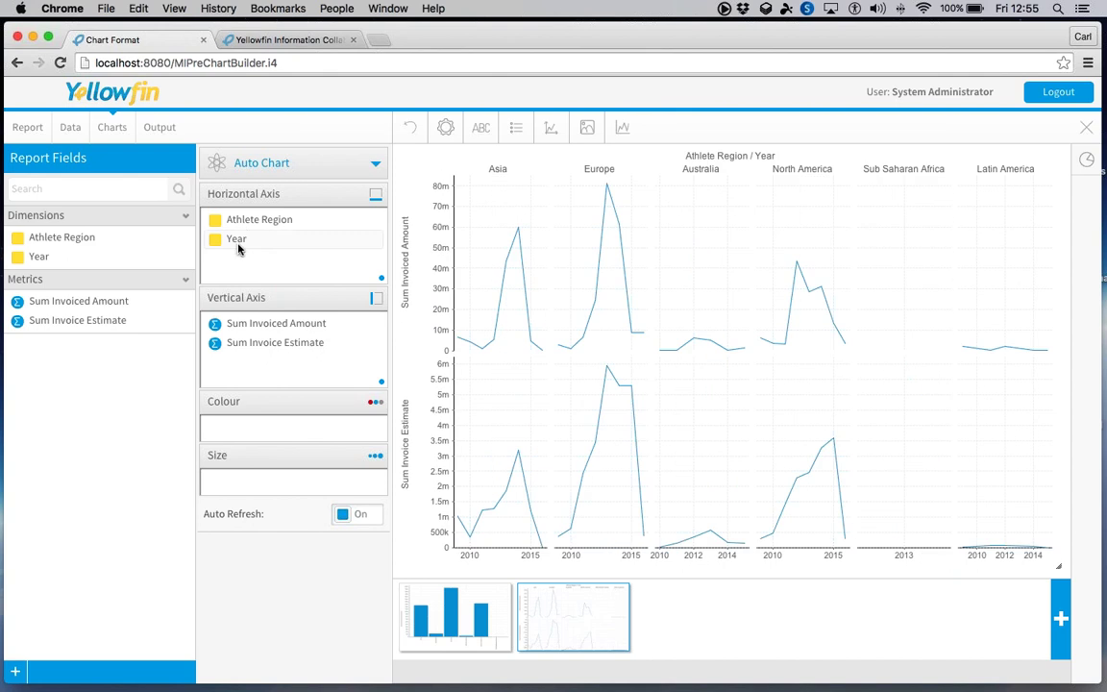
{"action": "left_click_drag", "start_coordinate": [240, 242], "coordinate": [247, 227]}
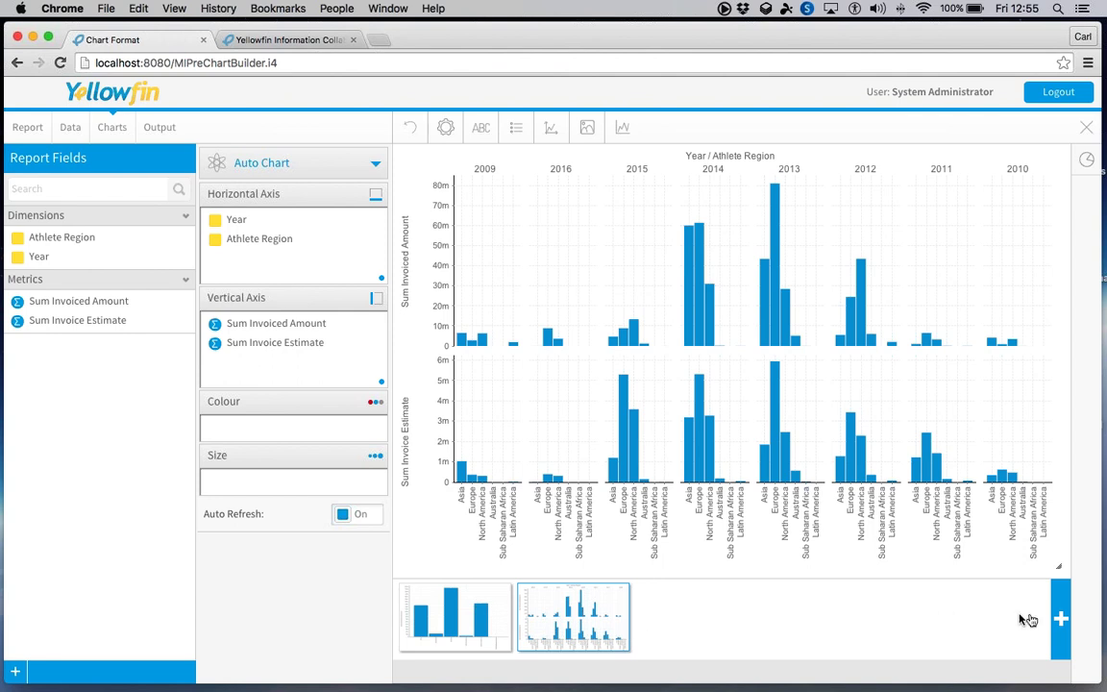
{"action": "left_click", "coordinate": [1059, 618]}
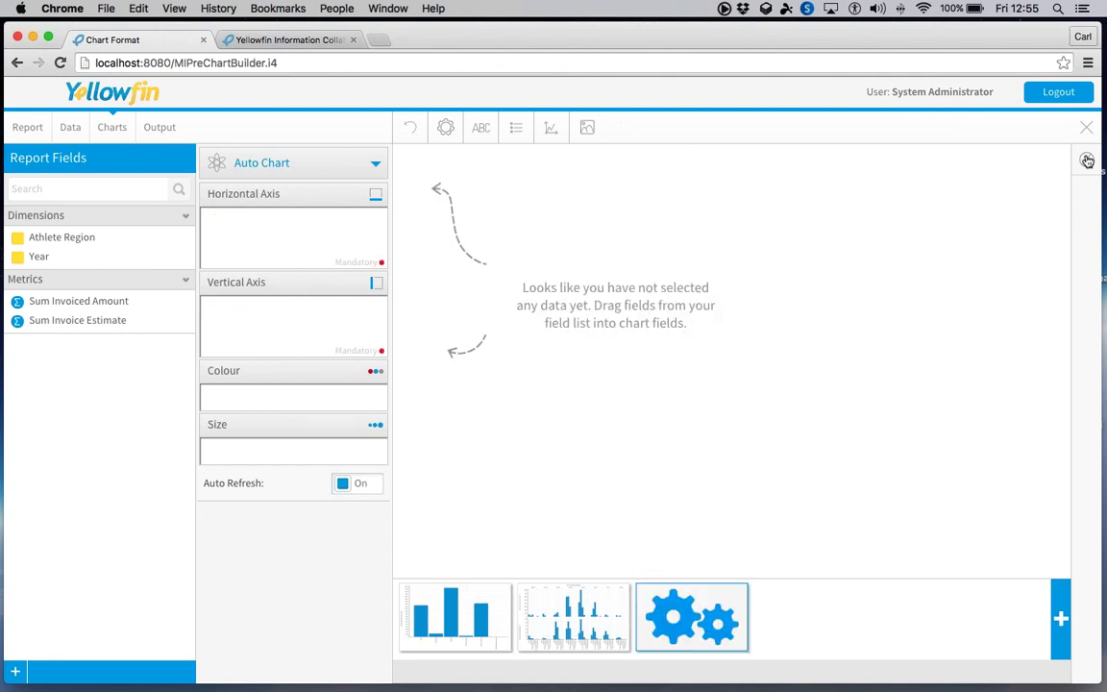
- Delete the empty third visualisation
{"action": "left_click", "coordinate": [1086, 160]}
{"action": "scroll", "coordinate": [921, 360], "scroll_direction": "down", "scroll_amount": 10}
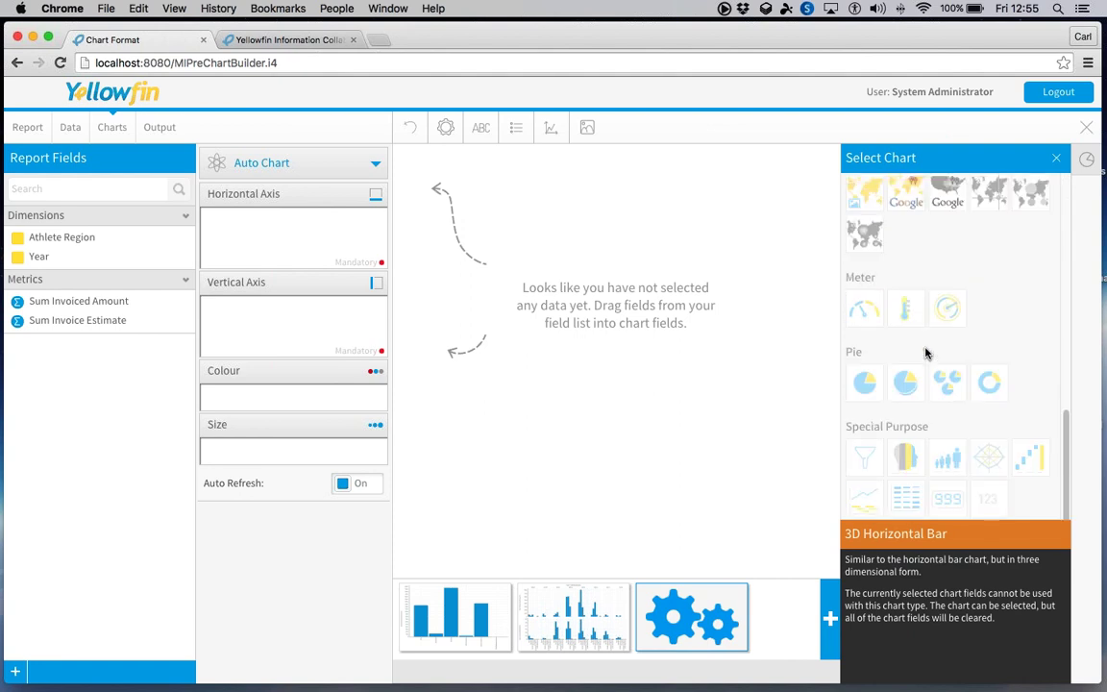
{"action": "scroll", "coordinate": [925, 353], "scroll_direction": "up", "scroll_amount": 5}
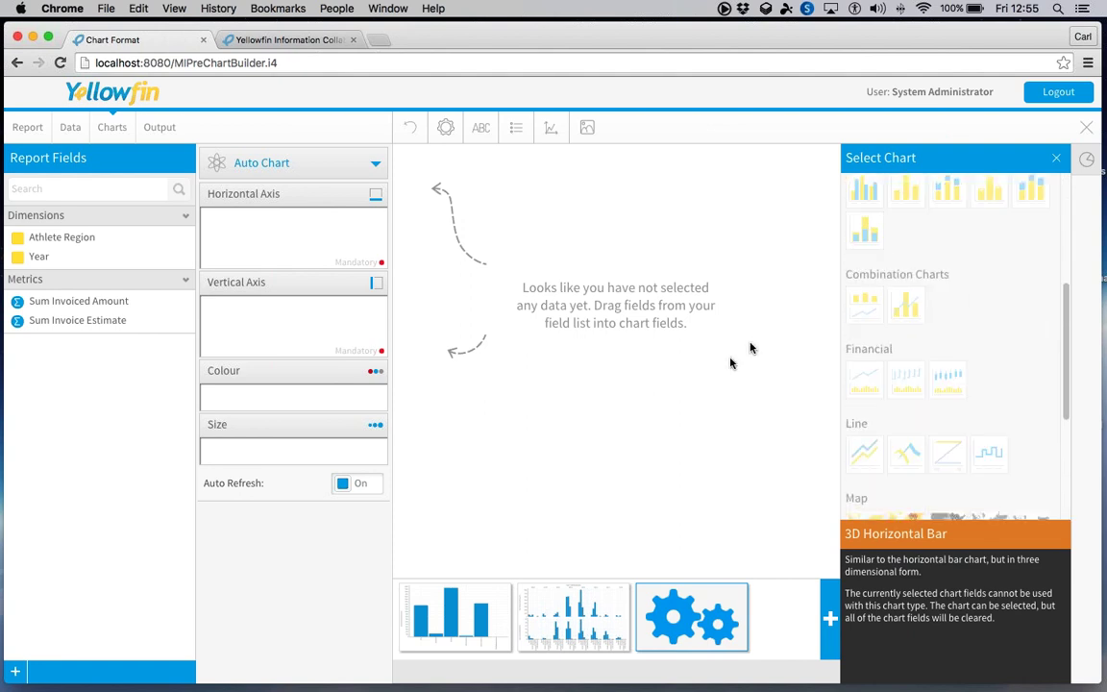
{"action": "left_click", "coordinate": [1057, 161]}
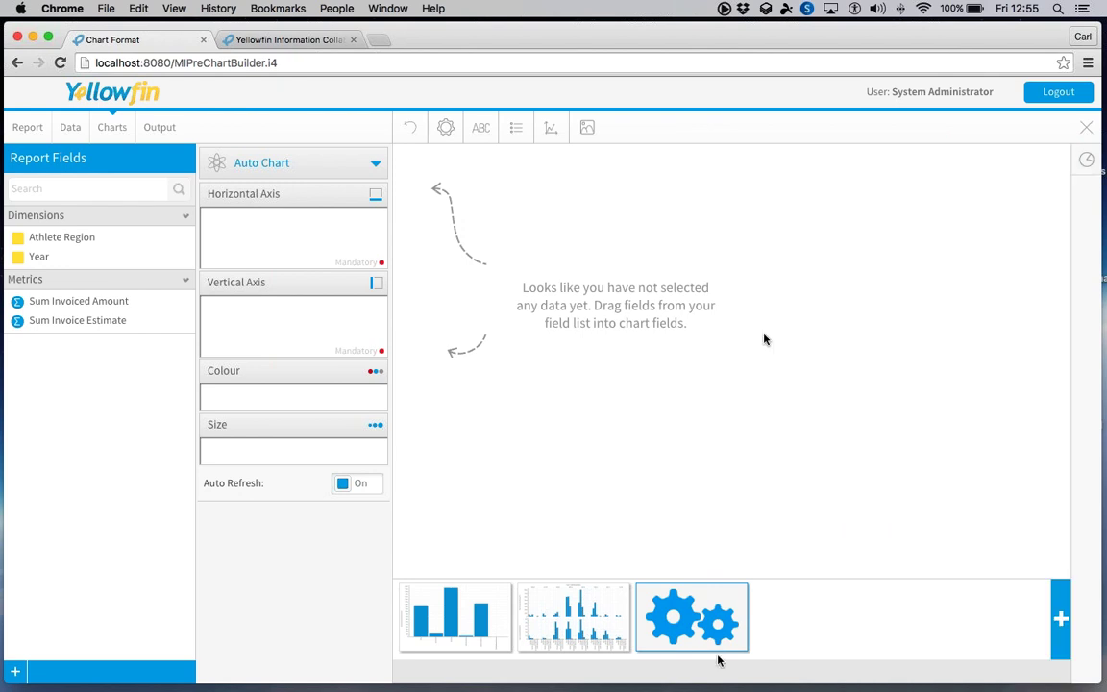
{"action": "left_click", "coordinate": [743, 598]}
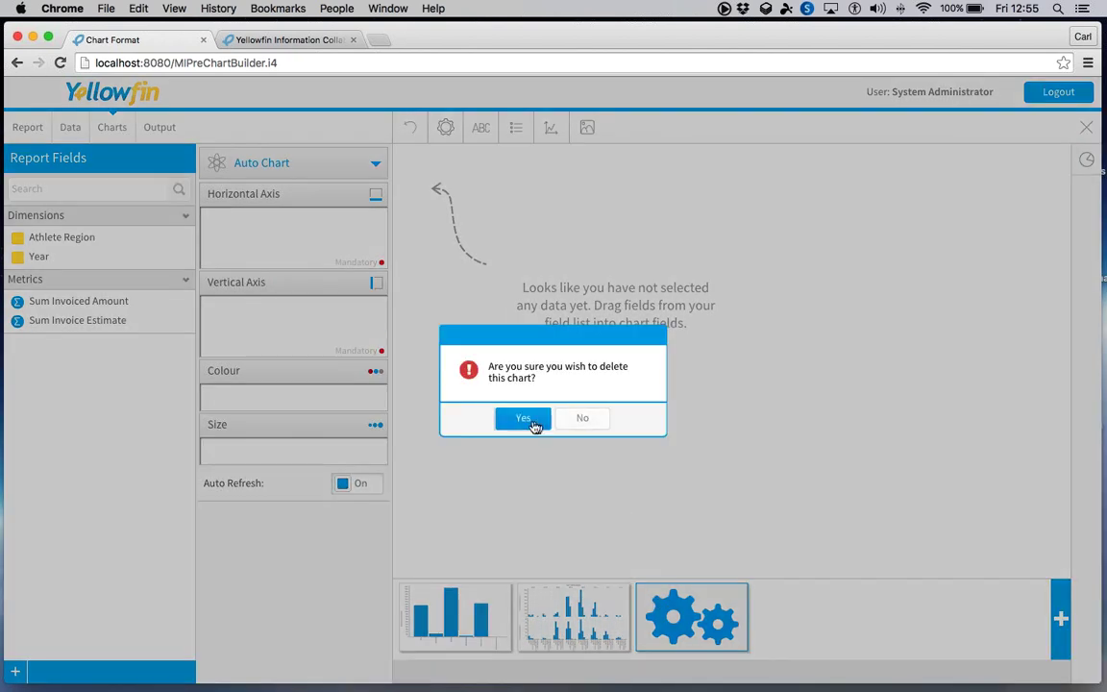
{"action": "left_click", "coordinate": [530, 420]}
- Change the second chart's type to Horizontal Bar
{"action": "left_click", "coordinate": [571, 612]}
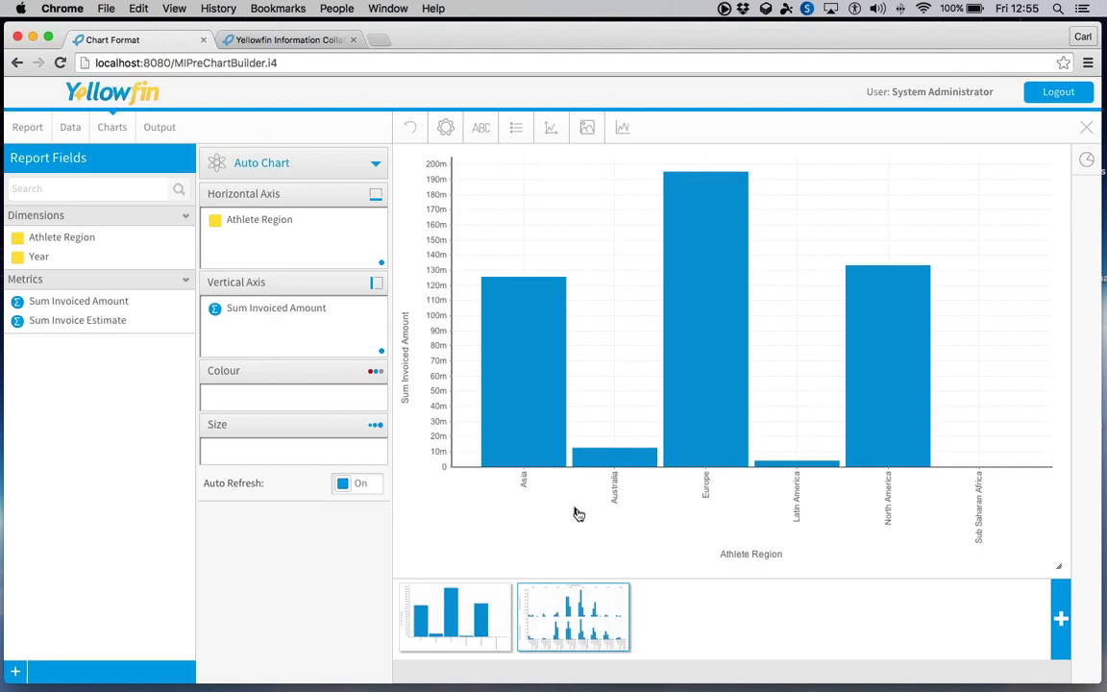
{"action": "left_click", "coordinate": [373, 166]}
{"action": "left_click", "coordinate": [430, 215]}
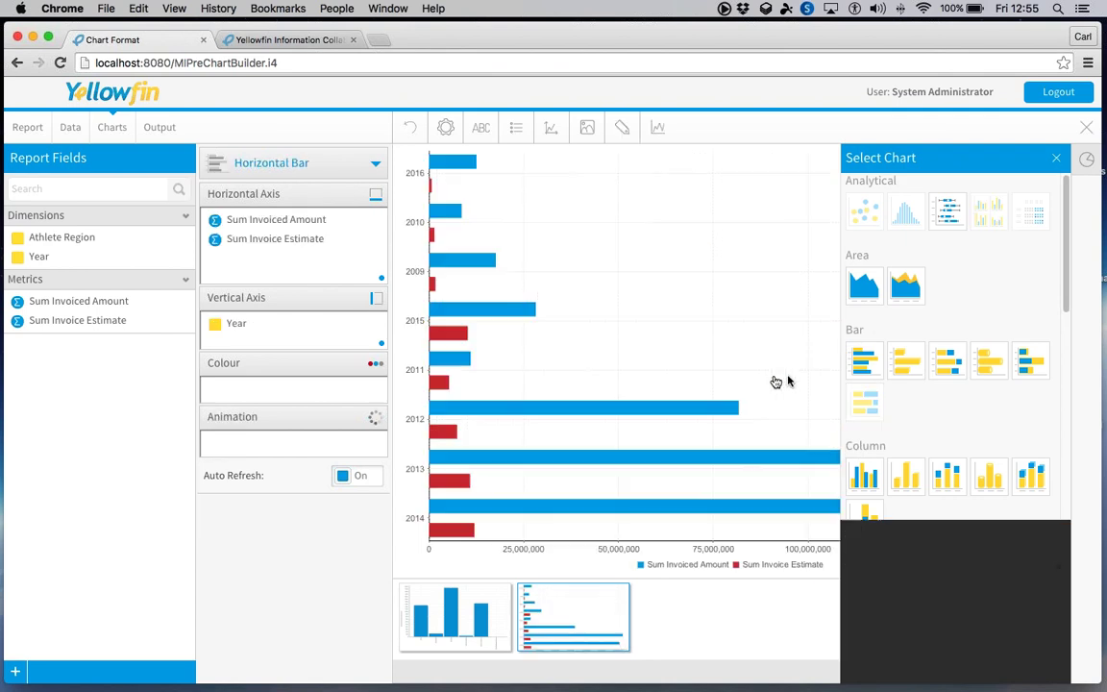
{"action": "left_click", "coordinate": [1056, 158]}
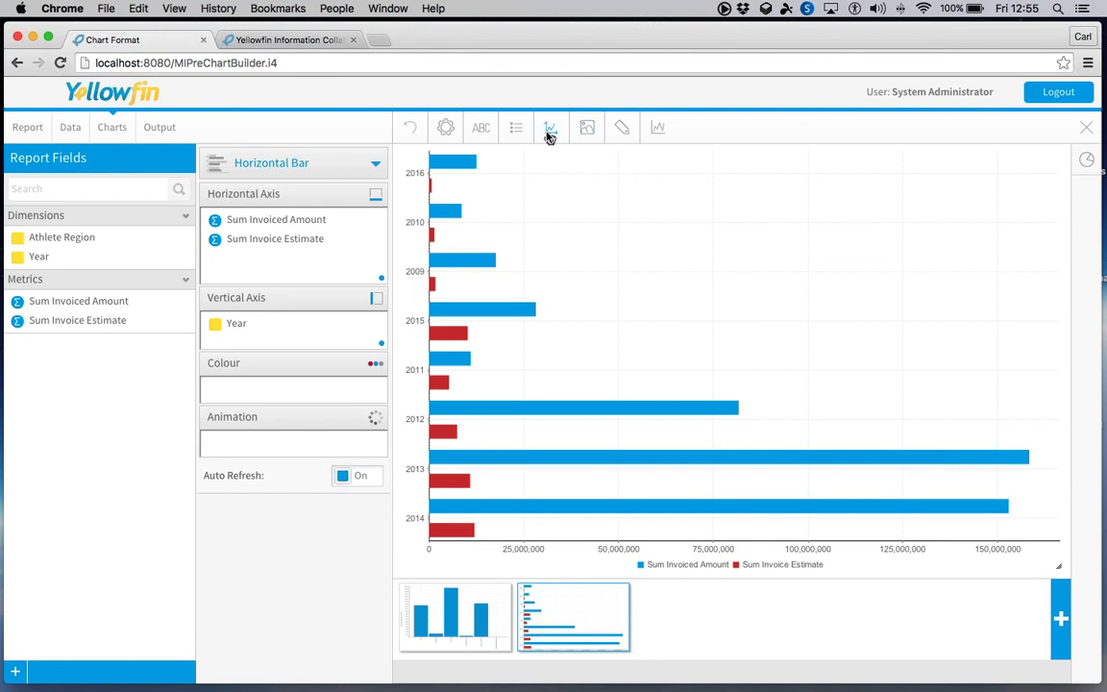
{"action": "mouse_move", "coordinate": [446, 367]}
- Add the Athlete fields Demographic and Age at Camp as report filters
{"action": "left_click", "coordinate": [67, 127]}
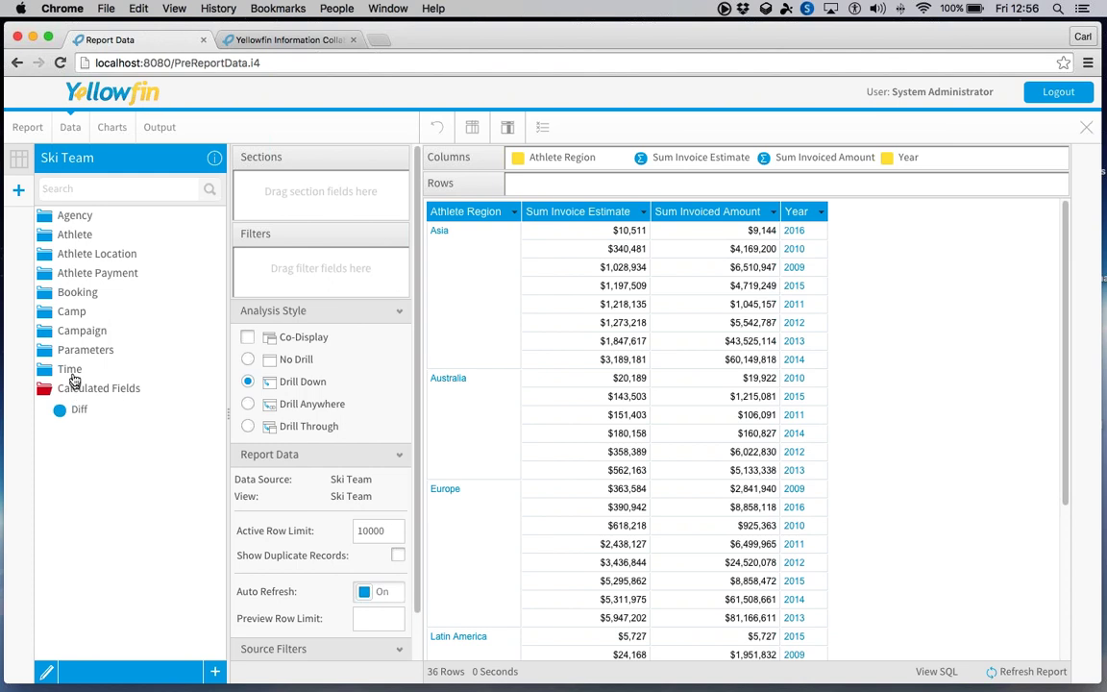
{"action": "left_click", "coordinate": [75, 234]}
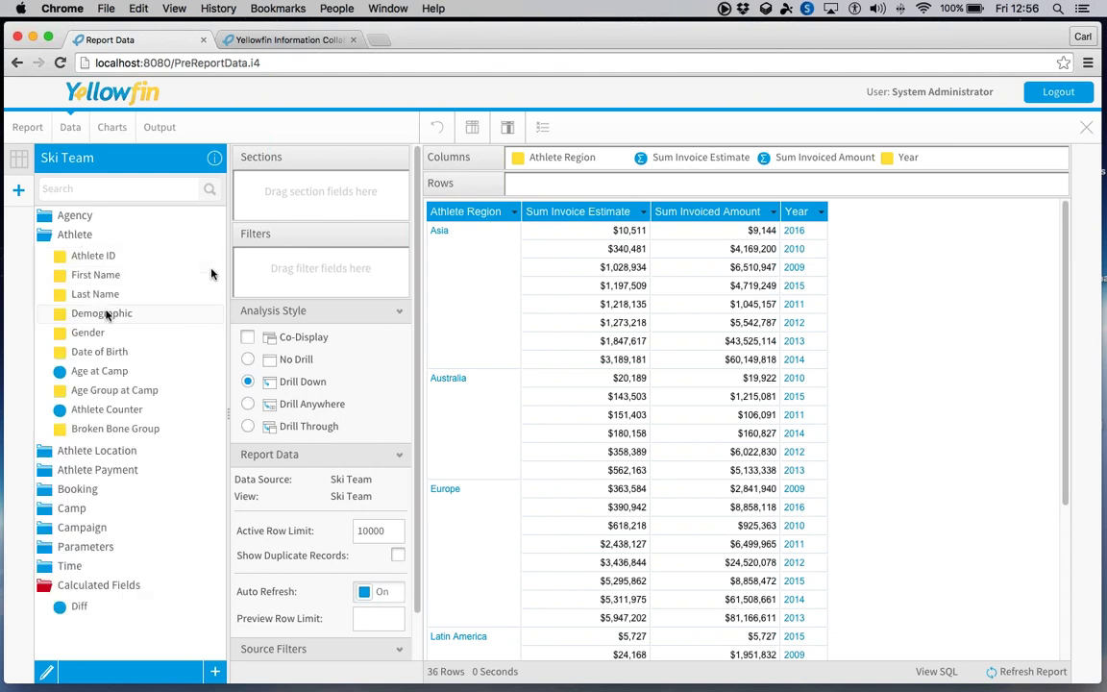
{"action": "left_click_drag", "start_coordinate": [104, 314], "coordinate": [309, 267]}
{"action": "left_click_drag", "start_coordinate": [99, 371], "coordinate": [158, 346]}
{"action": "left_click_drag", "start_coordinate": [320, 286], "coordinate": [321, 288]}
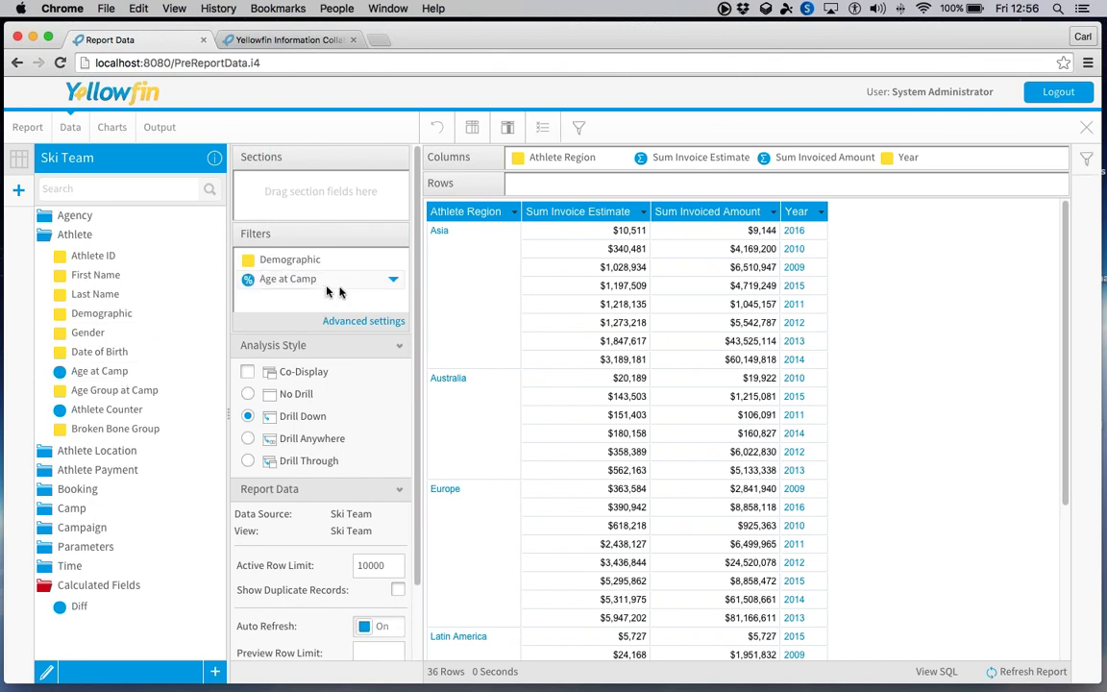
- Review the Demographic filter values in the Filters panel, then return to Charts
{"action": "left_click", "coordinate": [1082, 161]}
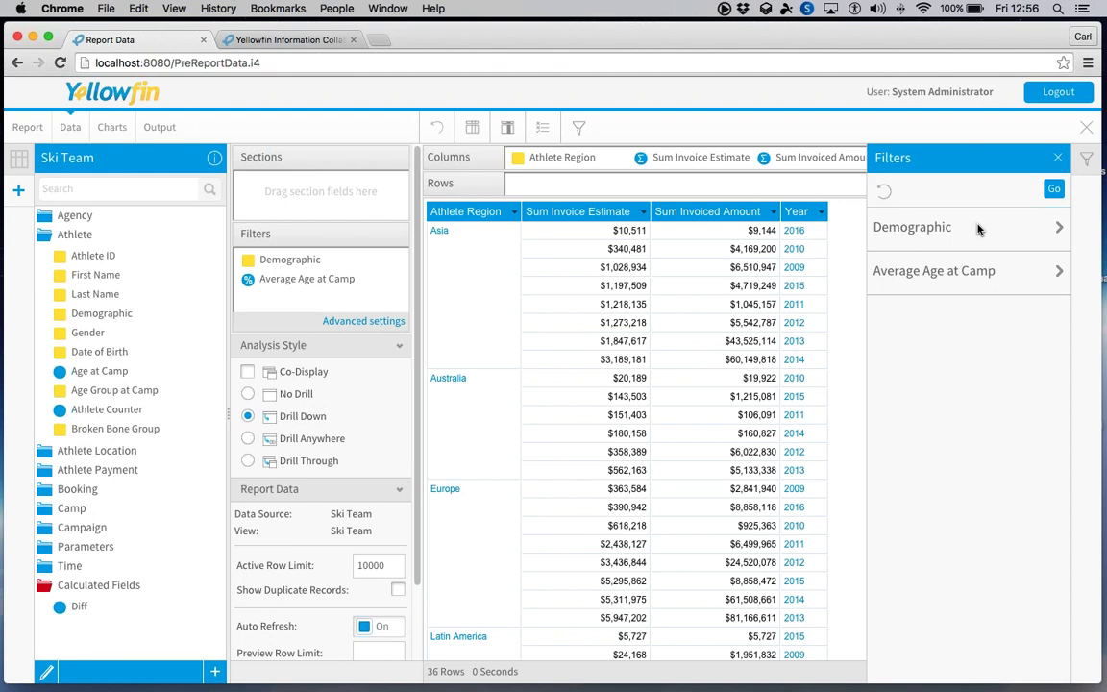
{"action": "left_click", "coordinate": [978, 228]}
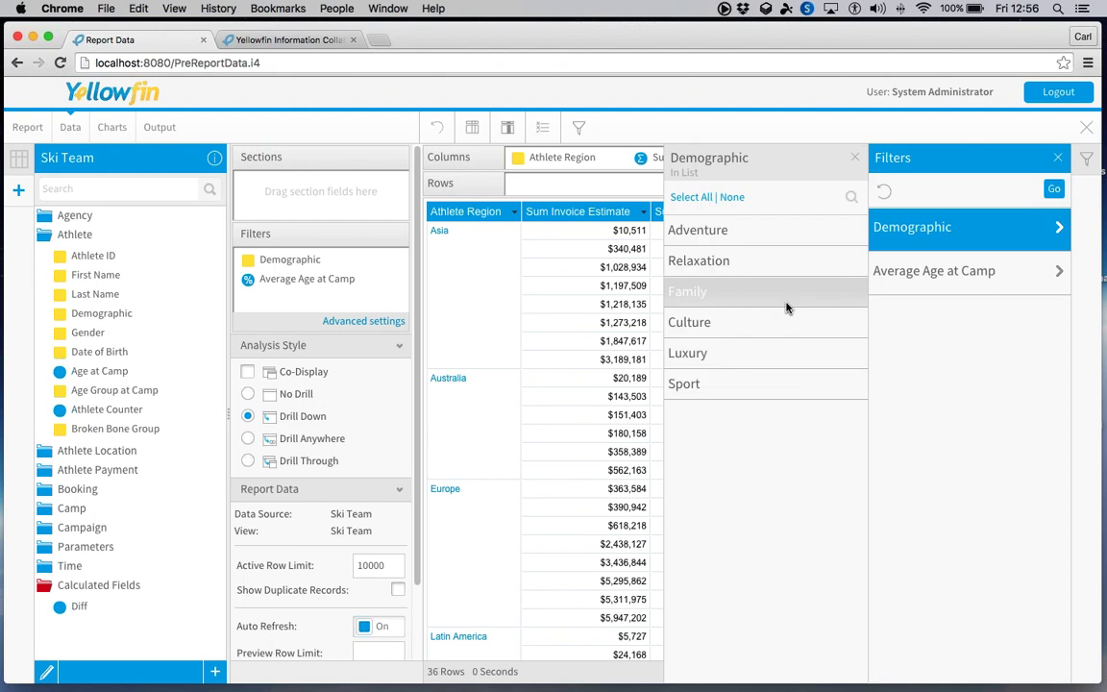
{"action": "left_click", "coordinate": [854, 158]}
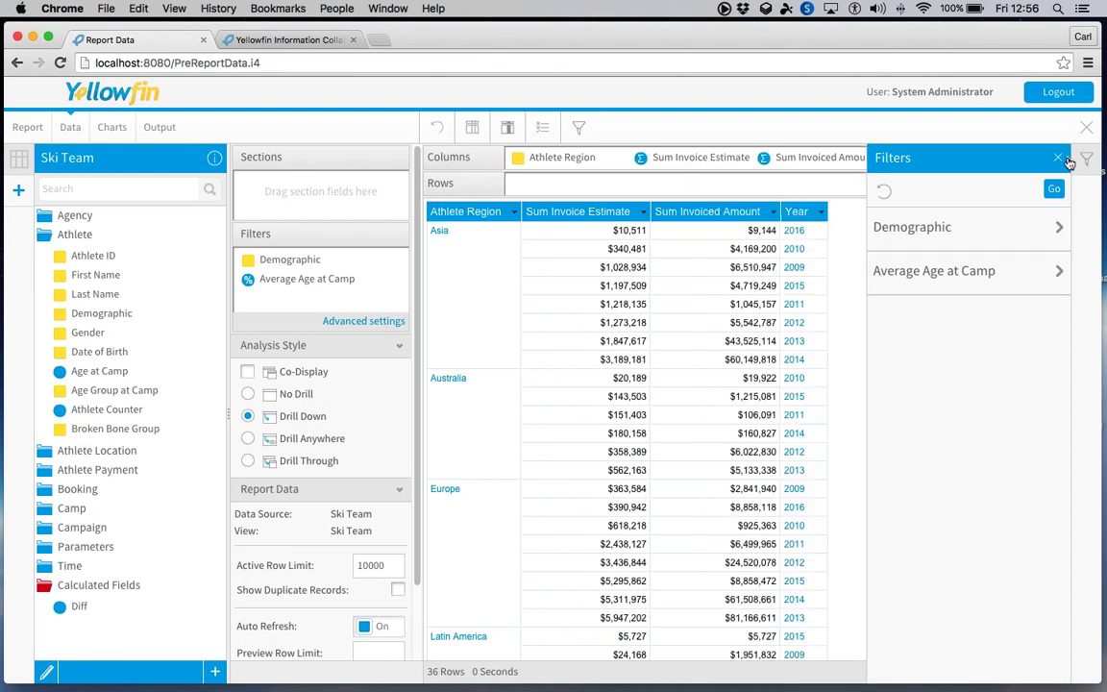
{"action": "left_click", "coordinate": [1060, 157]}
{"action": "left_click", "coordinate": [108, 129]}
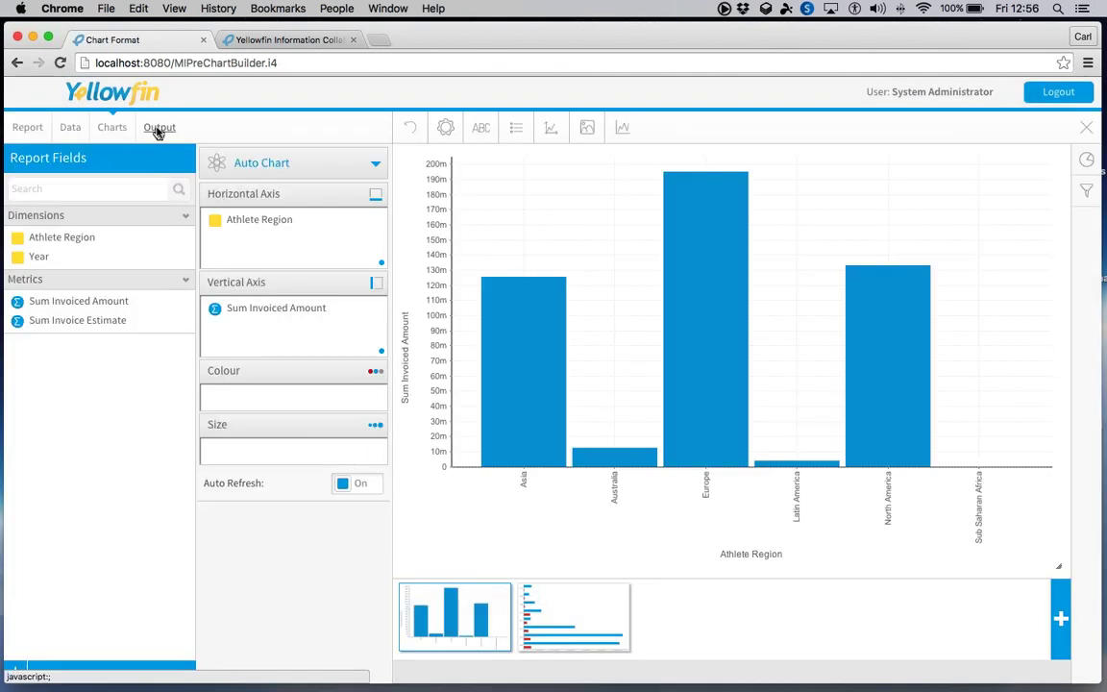
- Show the report Output with the Demographic and Average Age at Camp filters applied
{"action": "left_click", "coordinate": [159, 129]}
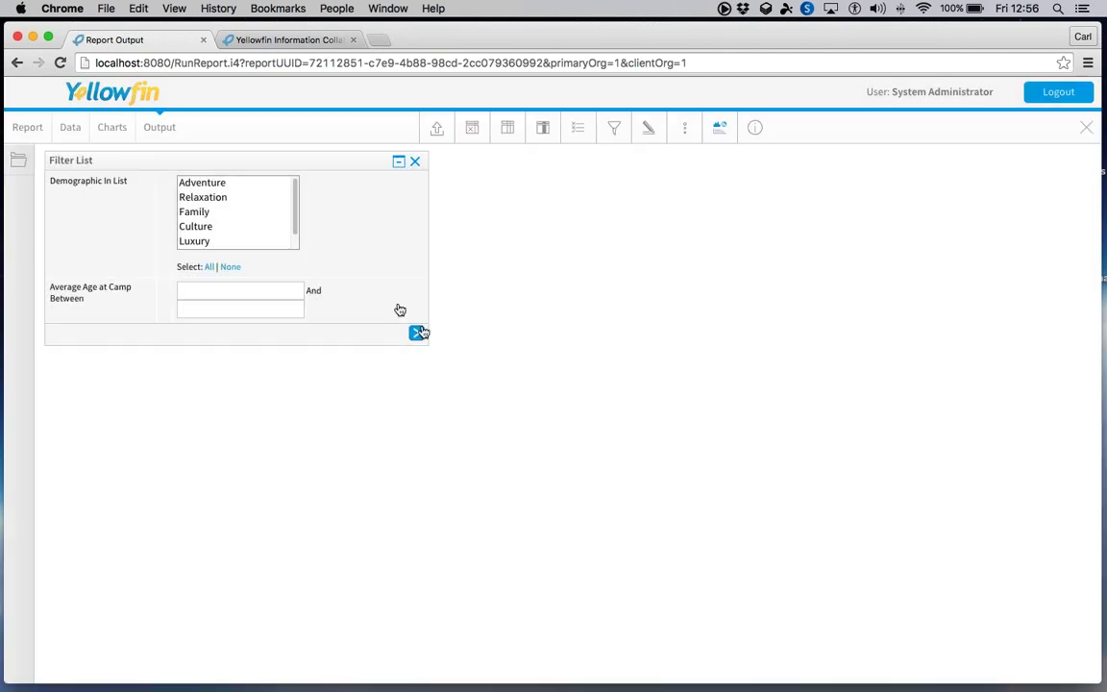
{"action": "left_click", "coordinate": [418, 333]}
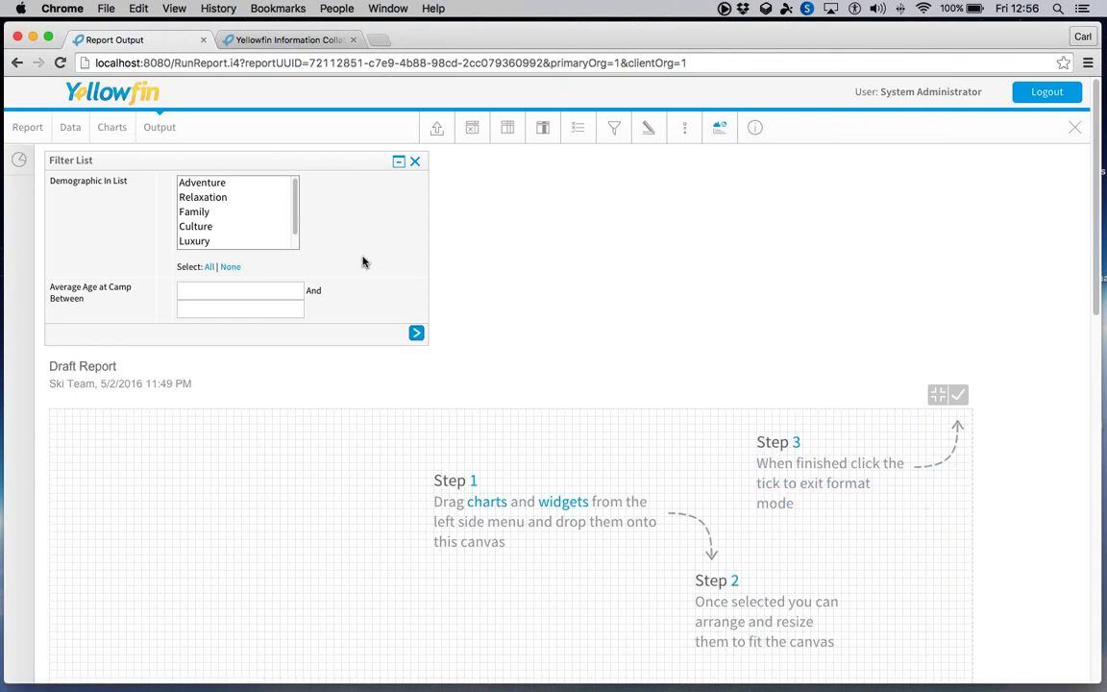
{"action": "scroll", "coordinate": [363, 262], "scroll_direction": "down", "scroll_amount": 10}
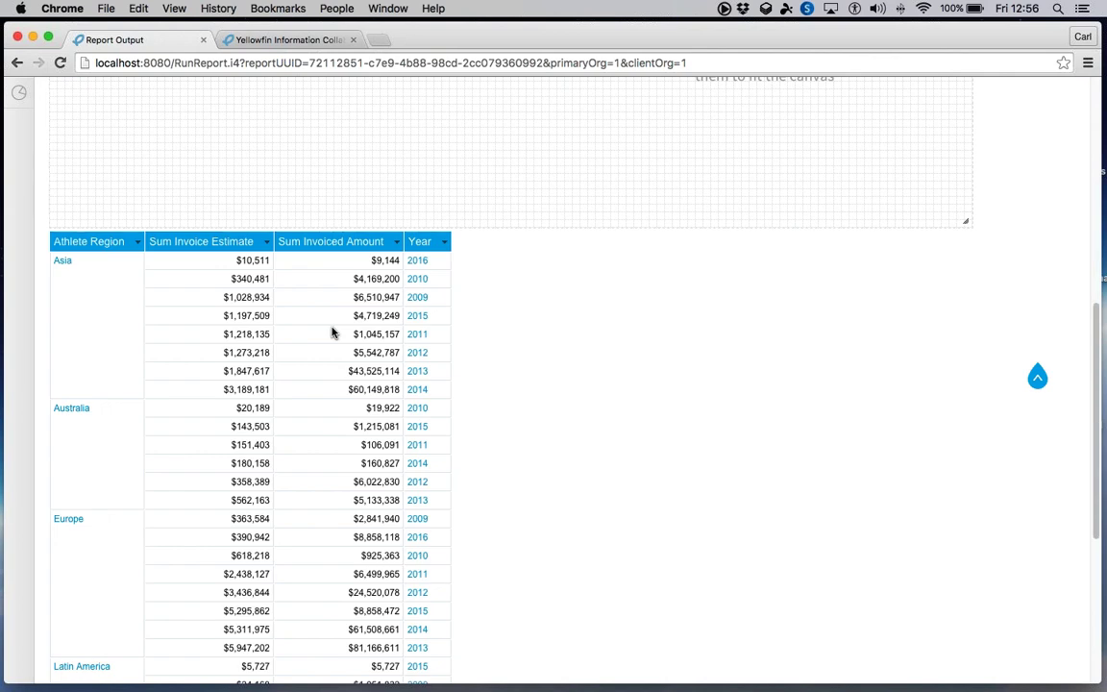
{"action": "scroll", "coordinate": [333, 330], "scroll_direction": "down", "scroll_amount": 4}
{"action": "scroll", "coordinate": [500, 328], "scroll_direction": "up", "scroll_amount": 15}
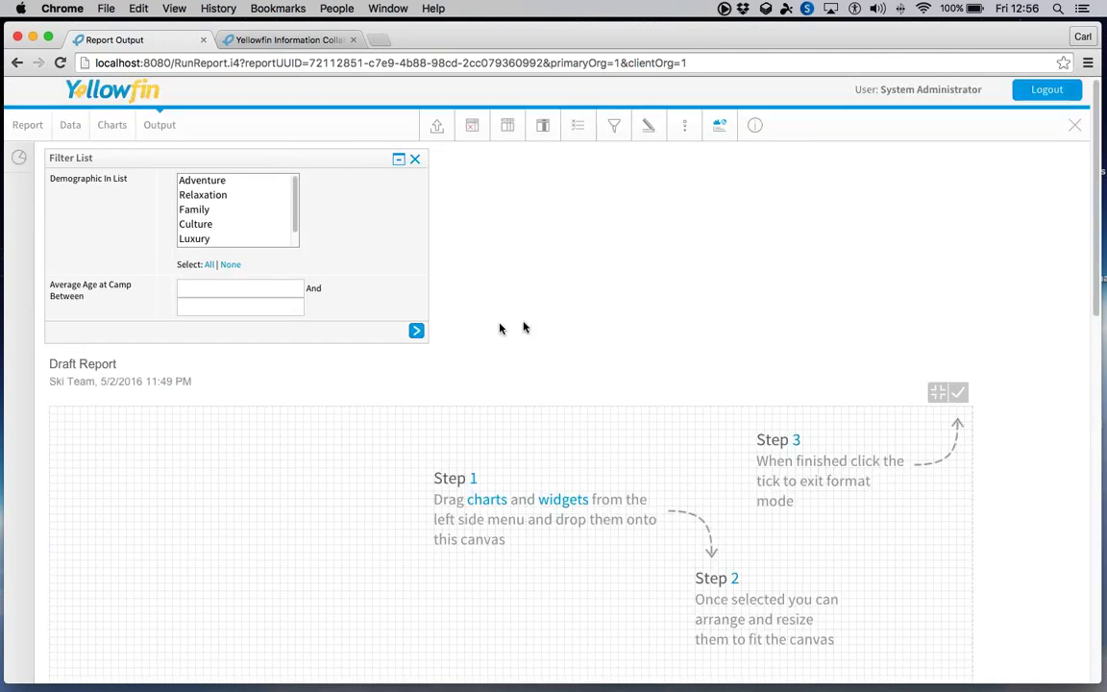
- Place the Athlete Region bar chart and the yearly horizontal bar chart on the report canvas
{"action": "left_click", "coordinate": [21, 158]}
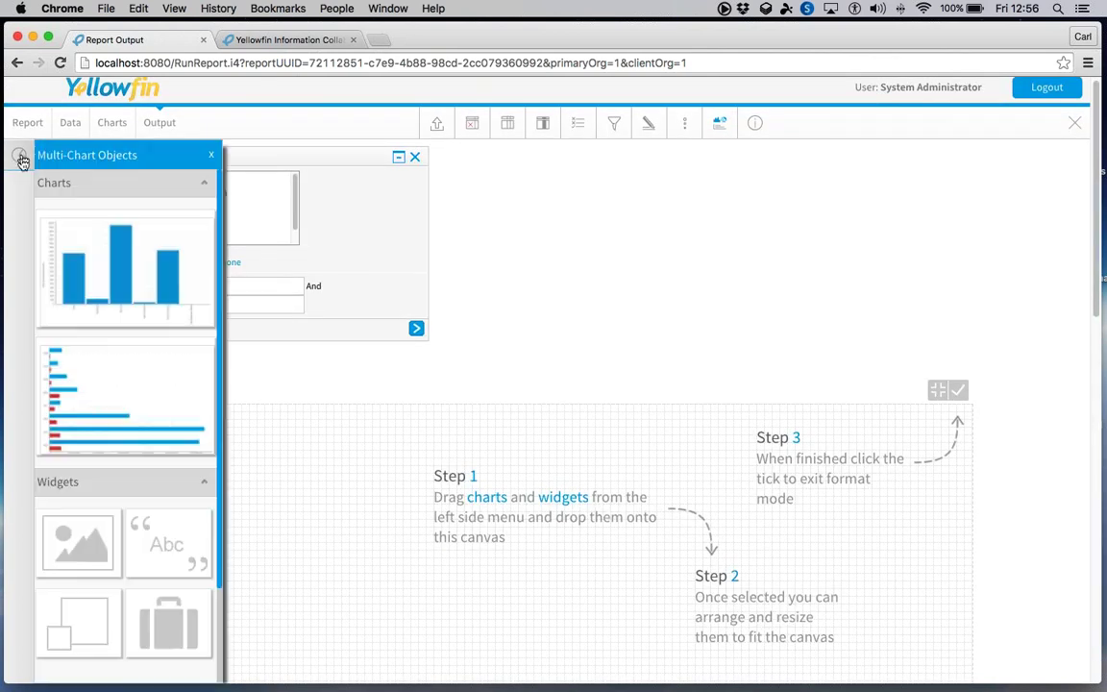
{"action": "left_click_drag", "start_coordinate": [81, 257], "coordinate": [462, 501]}
{"action": "left_click_drag", "start_coordinate": [128, 420], "coordinate": [753, 526]}
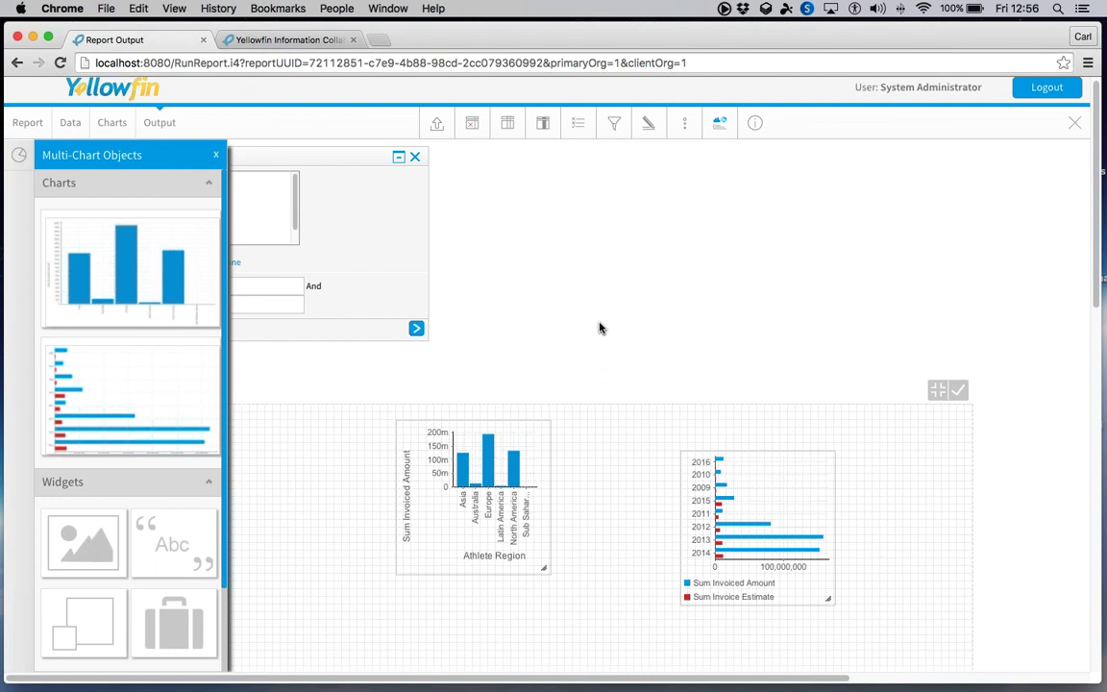
{"action": "scroll", "coordinate": [599, 327], "scroll_direction": "down", "scroll_amount": 3}
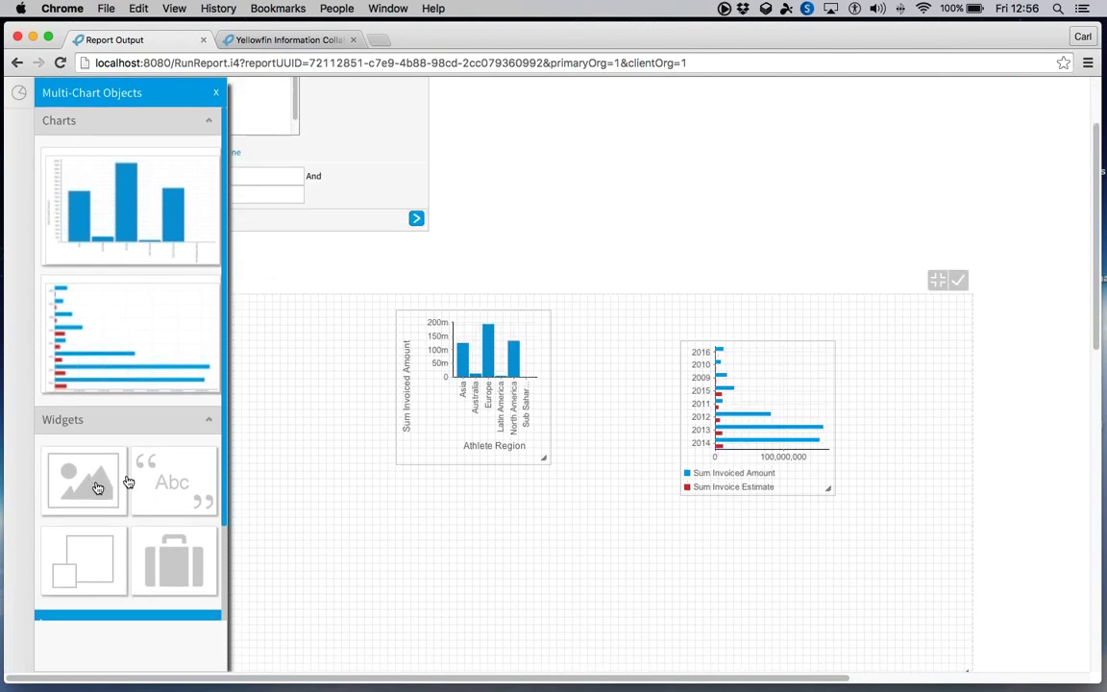
{"action": "scroll", "coordinate": [128, 480], "scroll_direction": "down", "scroll_amount": 3}
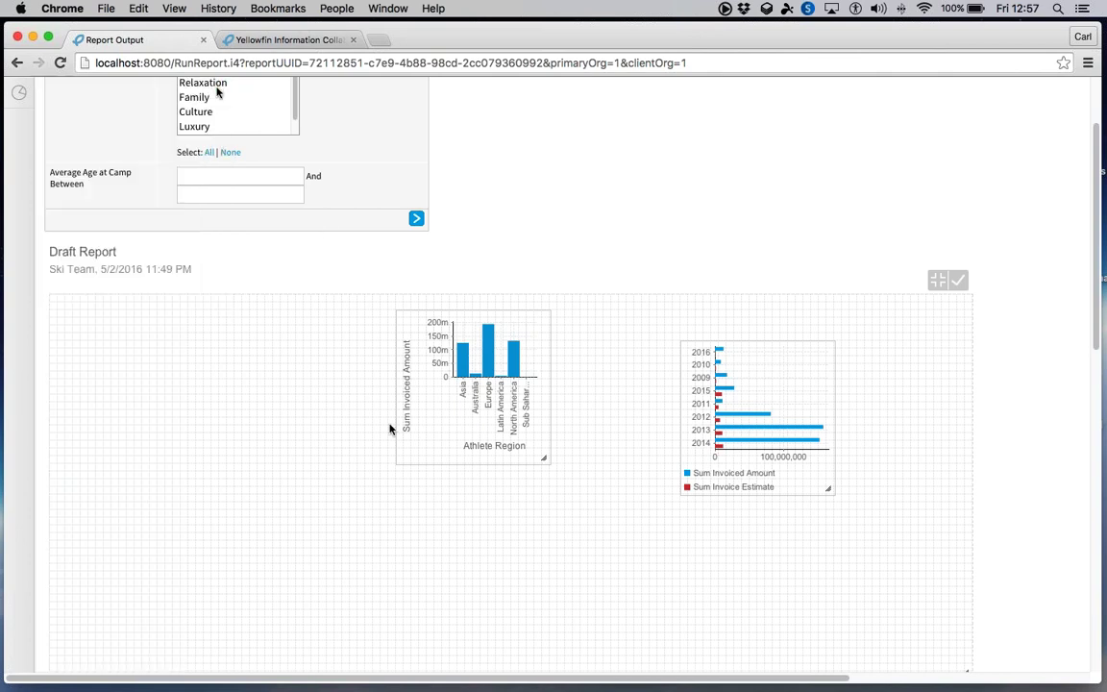
- Move and resize the two charts to fill the left and right halves of the canvas
{"action": "left_click_drag", "start_coordinate": [390, 424], "coordinate": [112, 407]}
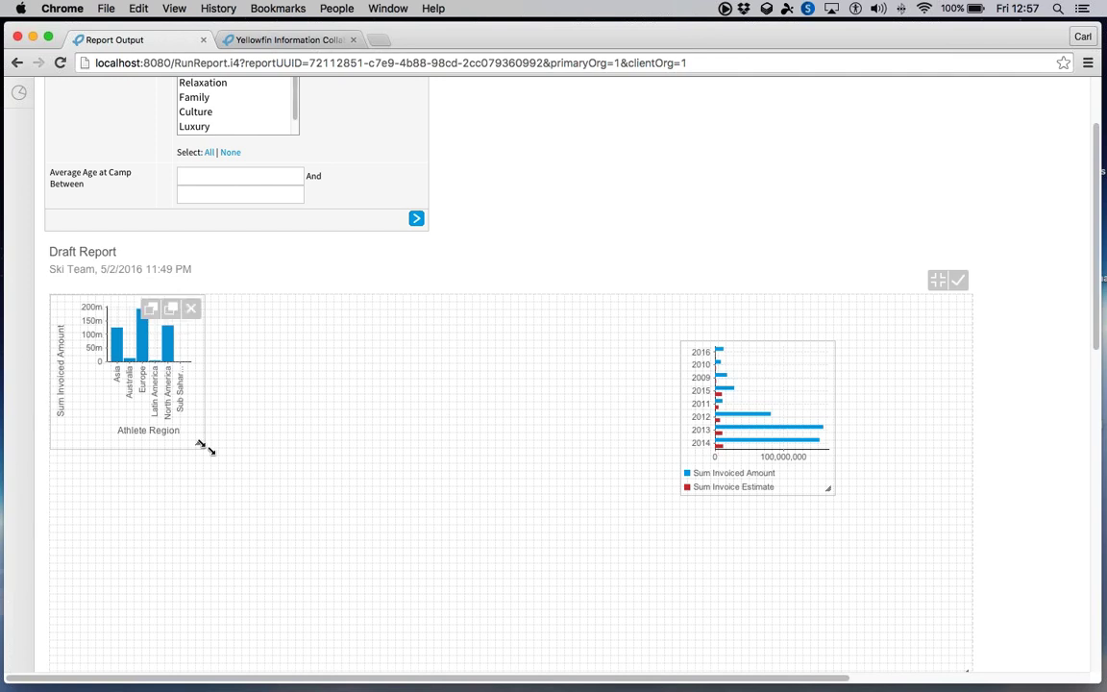
{"action": "left_click_drag", "start_coordinate": [203, 447], "coordinate": [558, 671]}
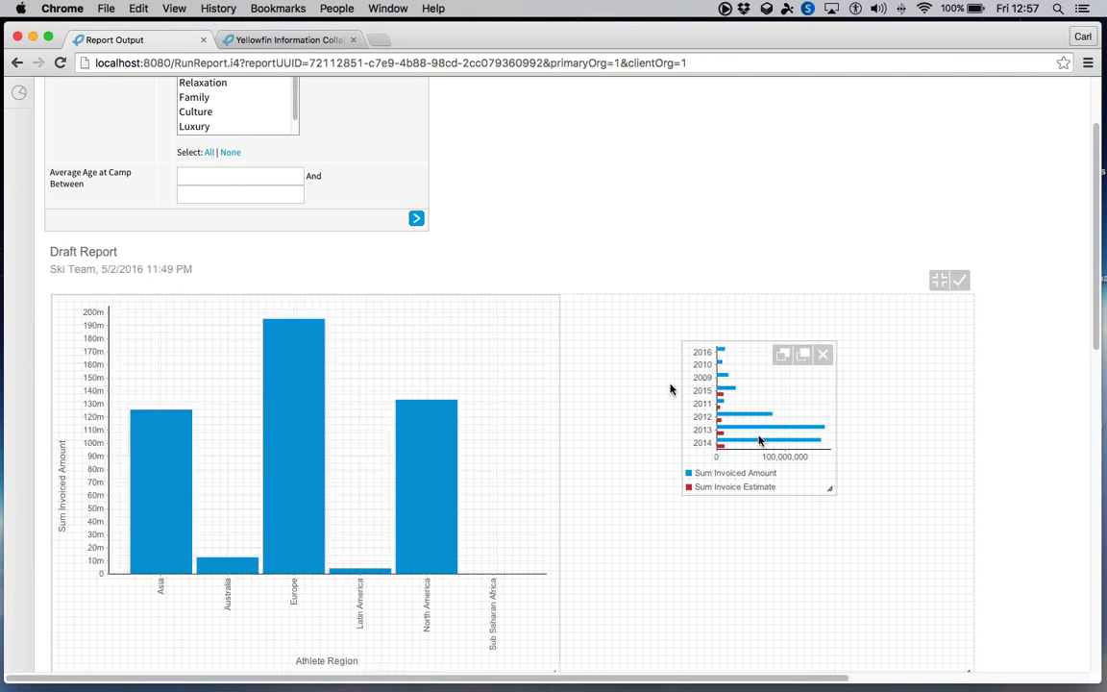
{"action": "left_click_drag", "start_coordinate": [759, 440], "coordinate": [637, 388]}
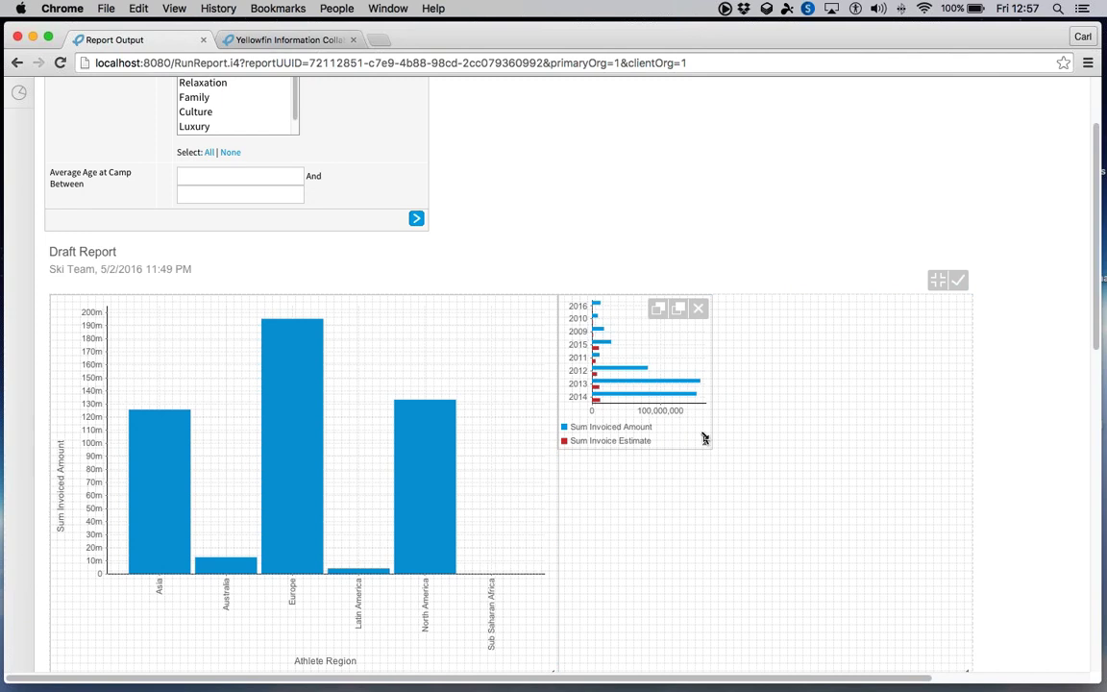
{"action": "left_click_drag", "start_coordinate": [708, 446], "coordinate": [958, 677]}
{"action": "left_click", "coordinate": [959, 279]}
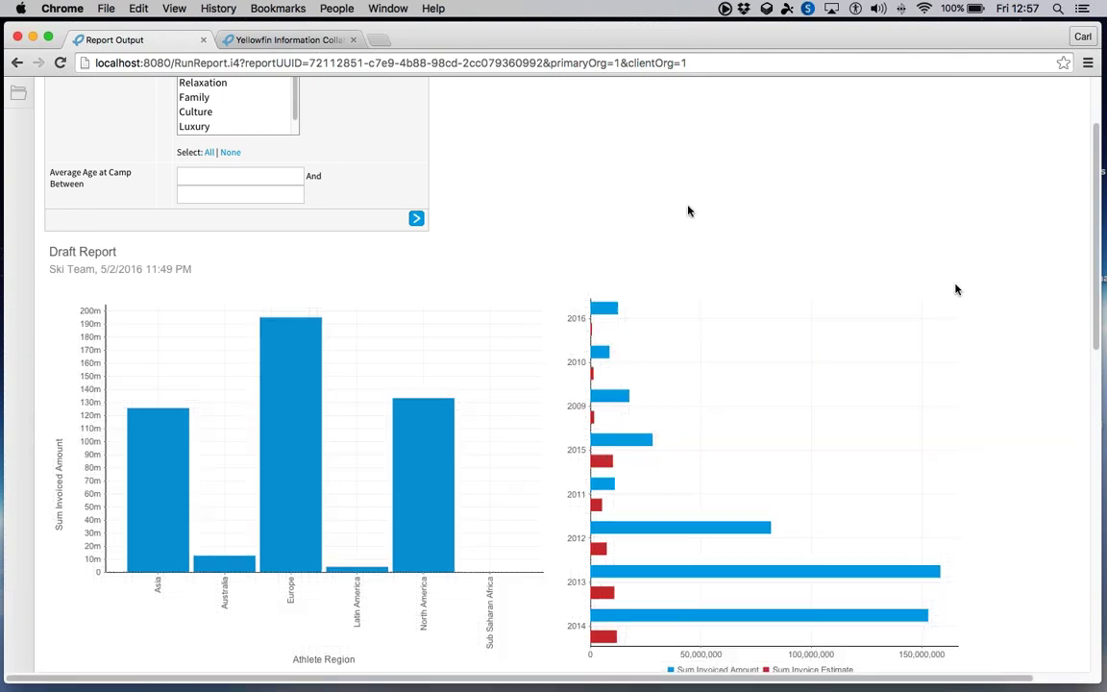
{"action": "scroll", "coordinate": [670, 210], "scroll_direction": "down", "scroll_amount": 4}
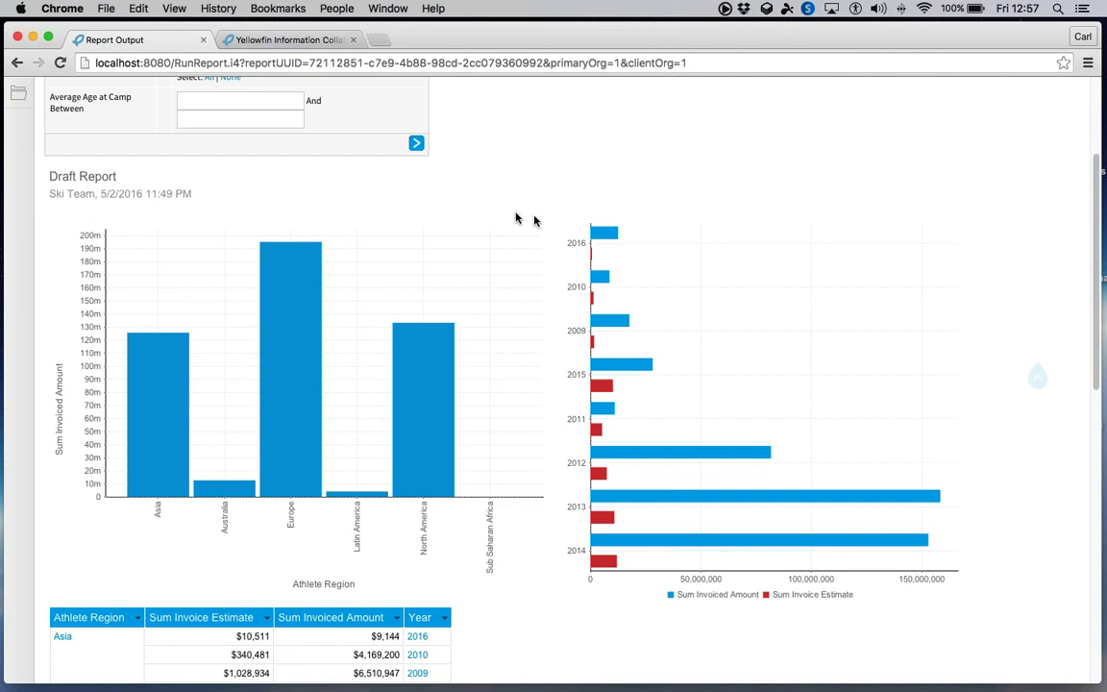
{"action": "scroll", "coordinate": [519, 218], "scroll_direction": "down", "scroll_amount": 4}
{"action": "scroll", "coordinate": [516, 217], "scroll_direction": "up", "scroll_amount": 8}
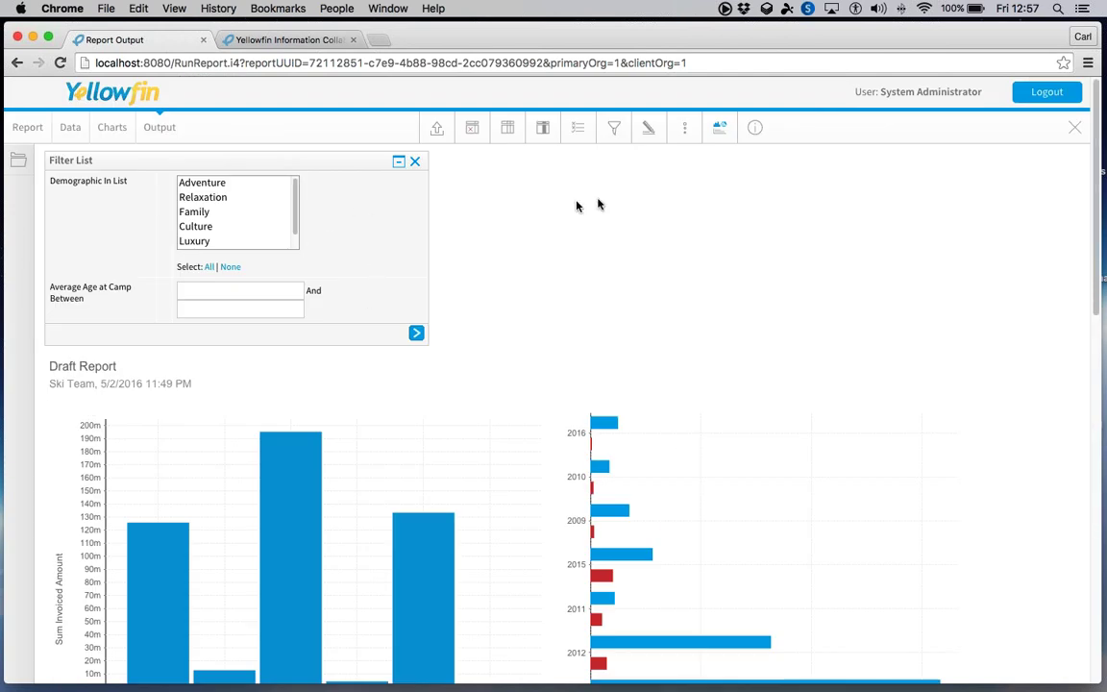
- Set Filter Display to Left Side Nav and the Average Age at Camp entry style to Slider
{"action": "left_click", "coordinate": [623, 130]}
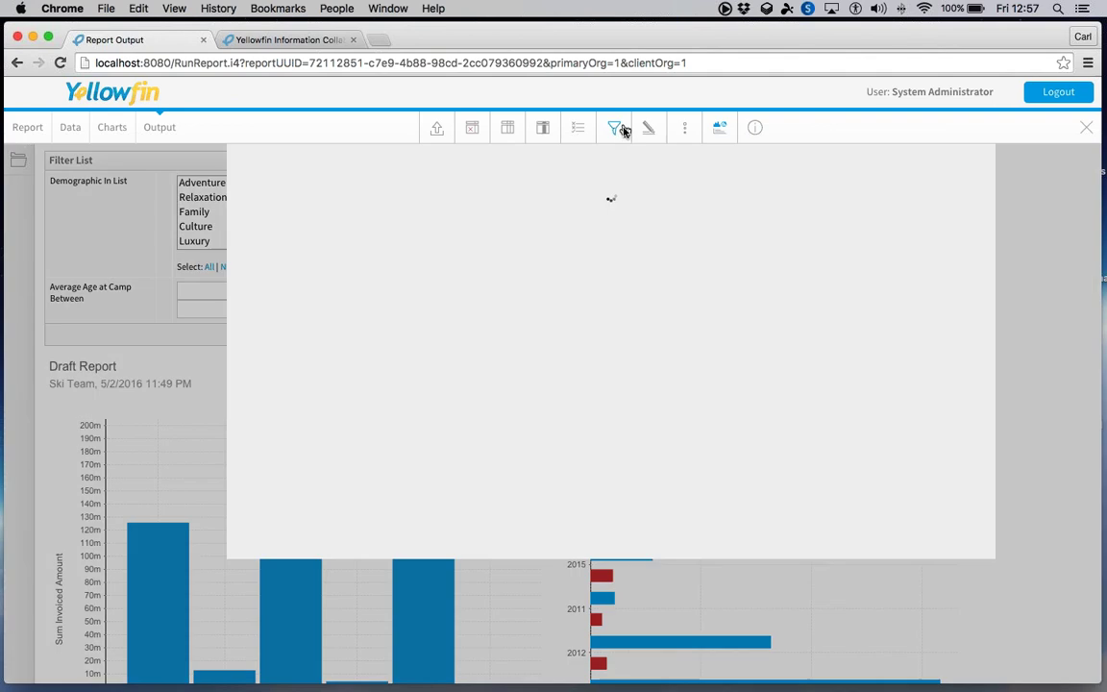
{"action": "left_click", "coordinate": [956, 260]}
{"action": "left_click", "coordinate": [915, 333]}
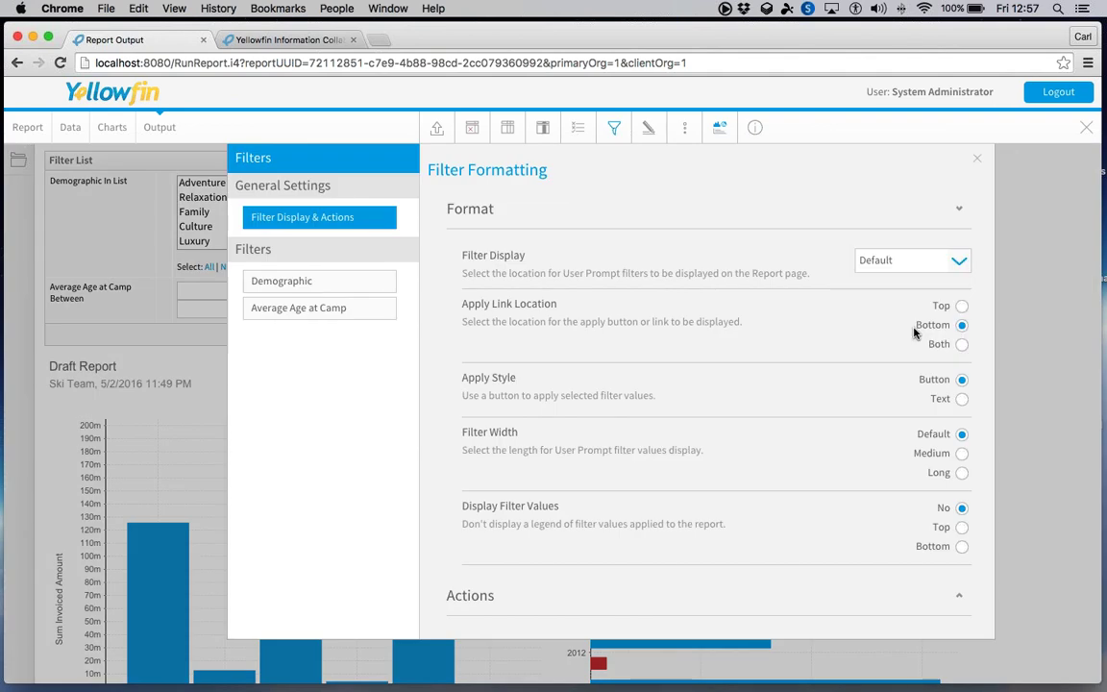
{"action": "left_click", "coordinate": [347, 312]}
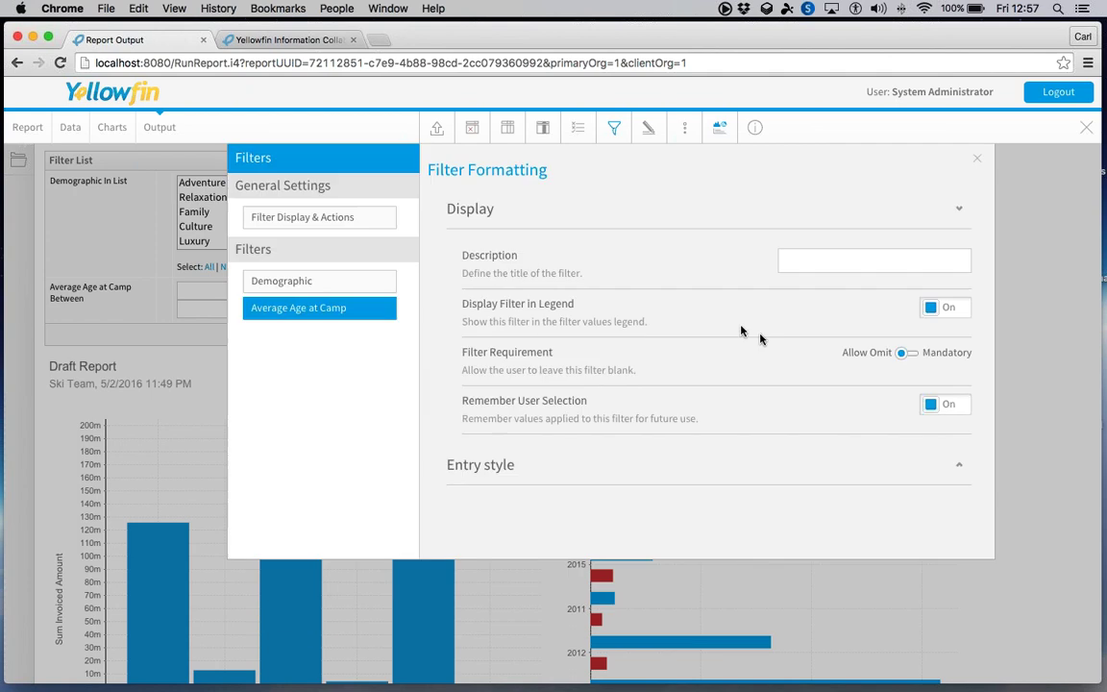
{"action": "left_click", "coordinate": [869, 465]}
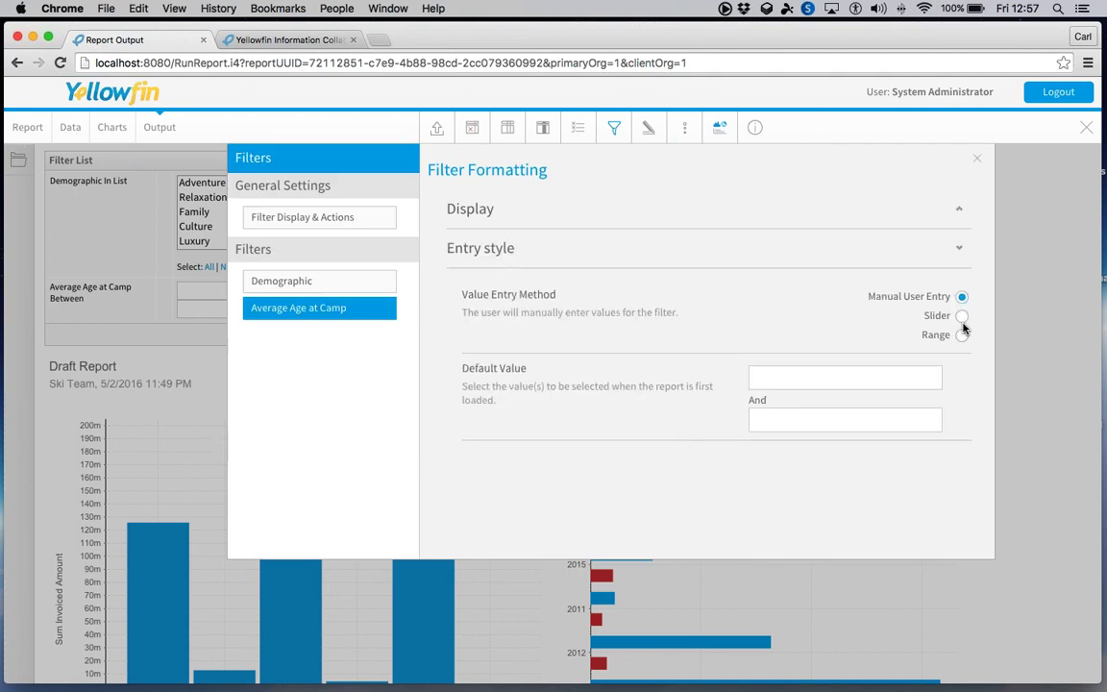
{"action": "left_click", "coordinate": [960, 315]}
{"action": "left_click", "coordinate": [966, 158]}
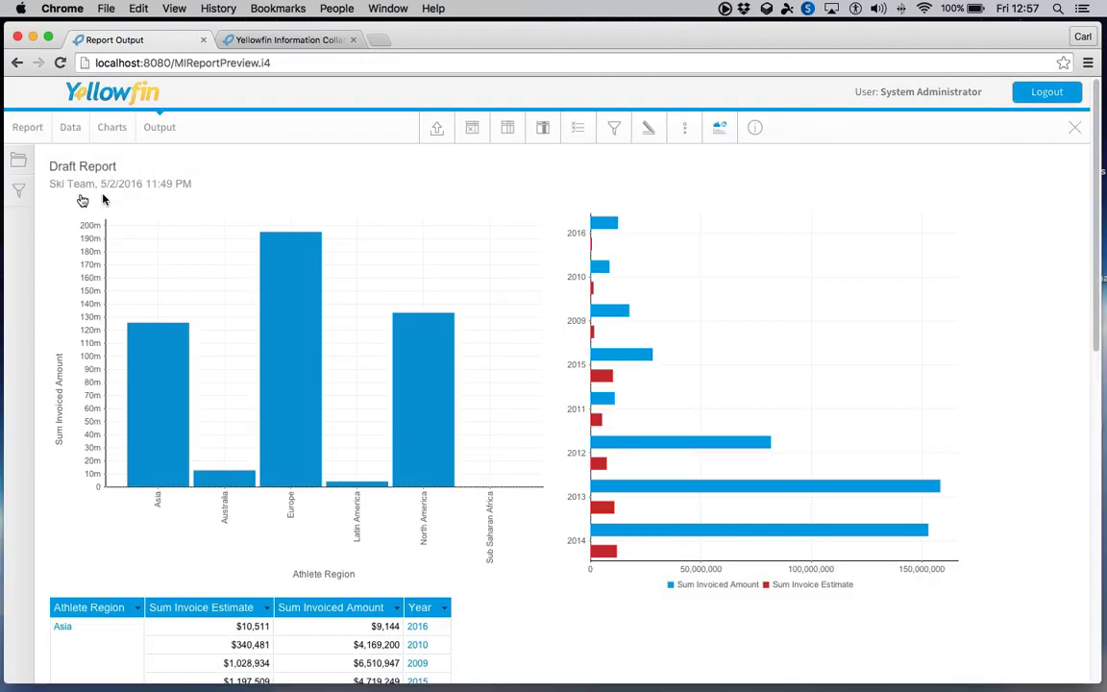
{"action": "left_click", "coordinate": [19, 189]}
{"action": "left_click", "coordinate": [116, 231]}
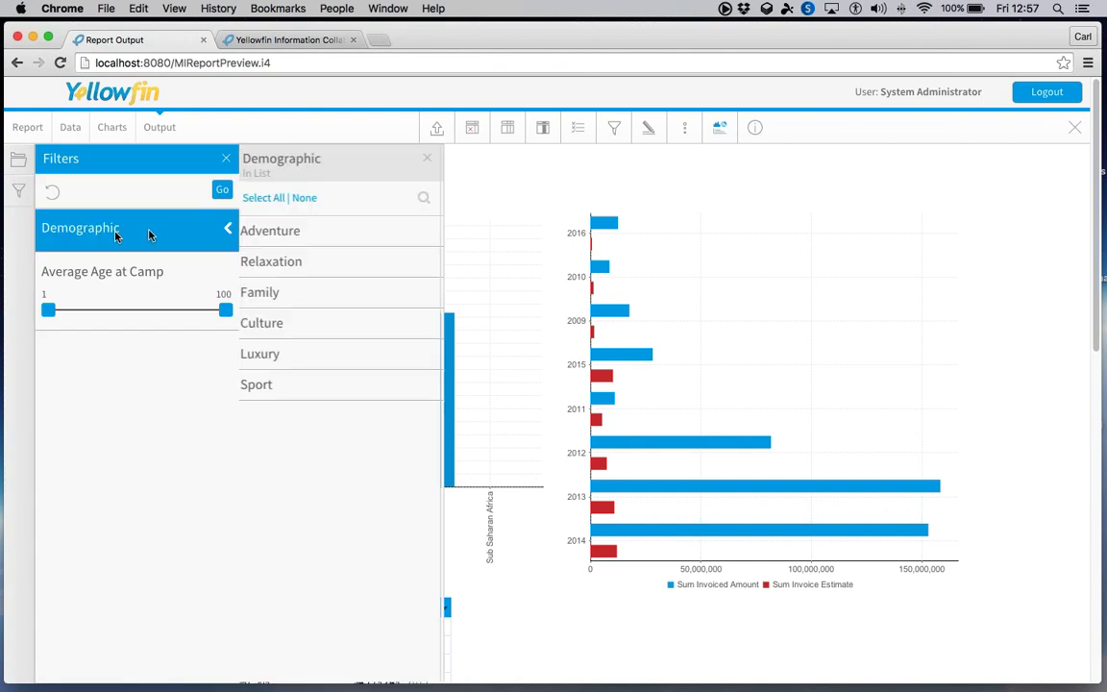
{"action": "left_click", "coordinate": [280, 264]}
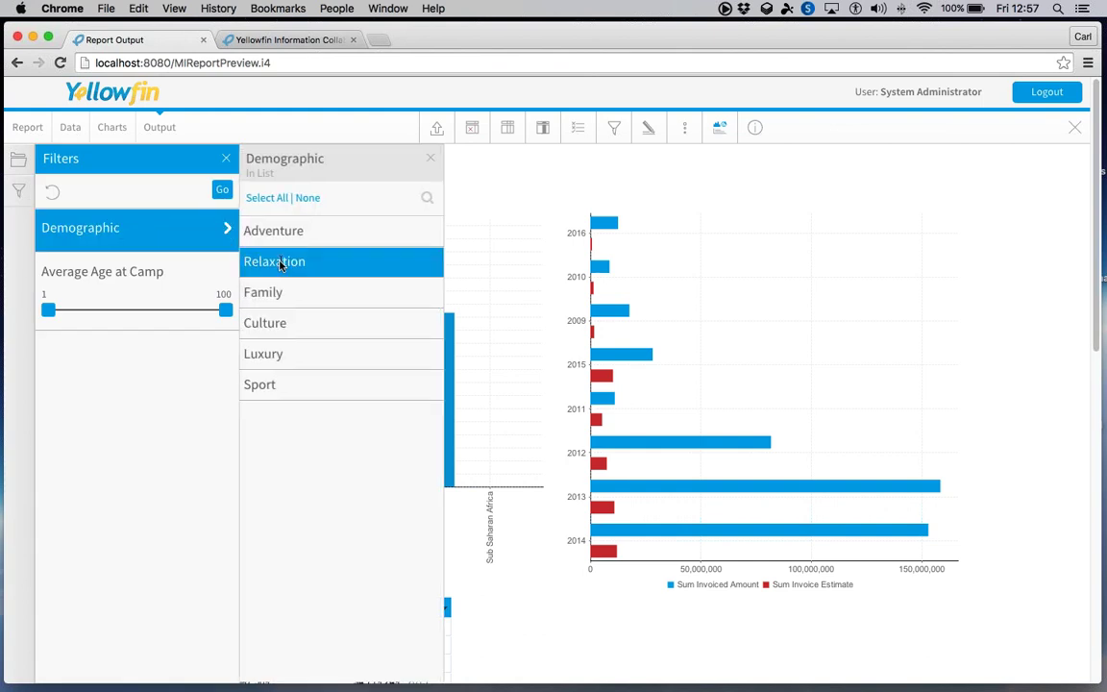
{"action": "left_click", "coordinate": [280, 264]}
{"action": "left_click", "coordinate": [281, 288]}
{"action": "left_click", "coordinate": [281, 317]}
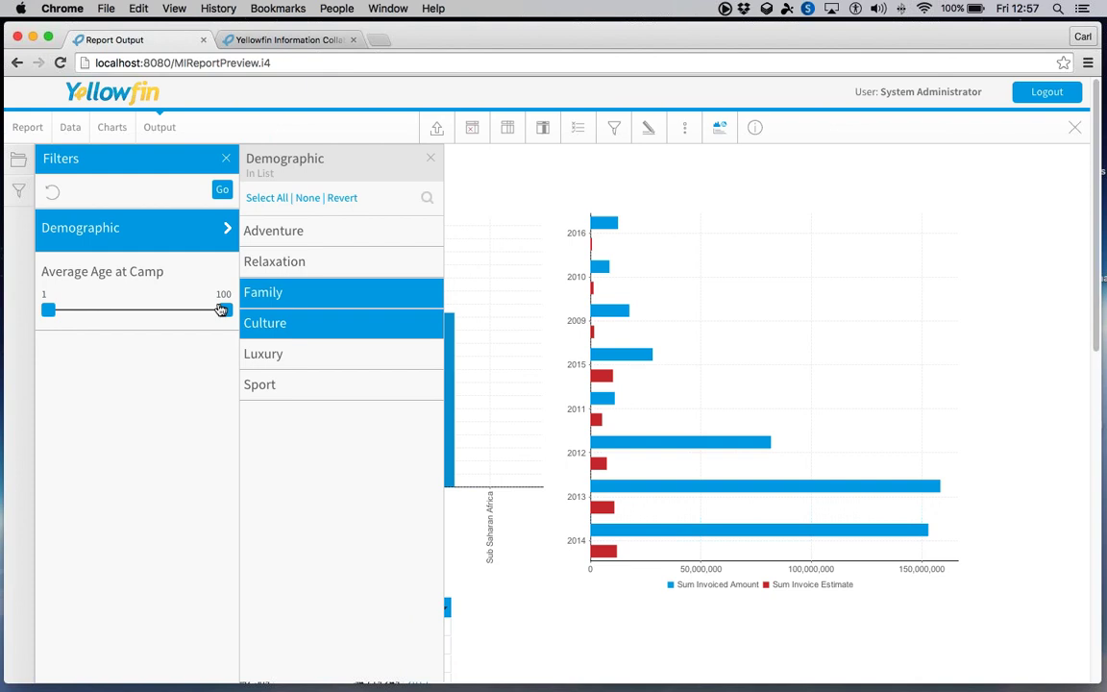
{"action": "left_click_drag", "start_coordinate": [220, 309], "coordinate": [104, 315]}
{"action": "left_click", "coordinate": [227, 191]}
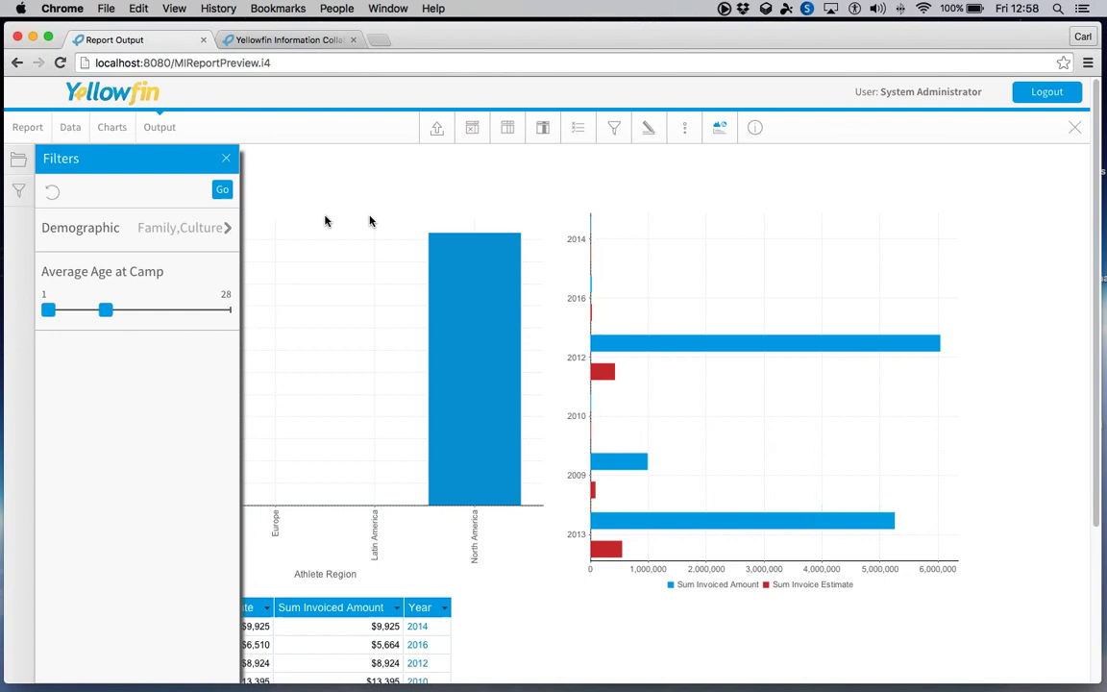
{"action": "left_click_drag", "start_coordinate": [105, 311], "coordinate": [232, 317]}
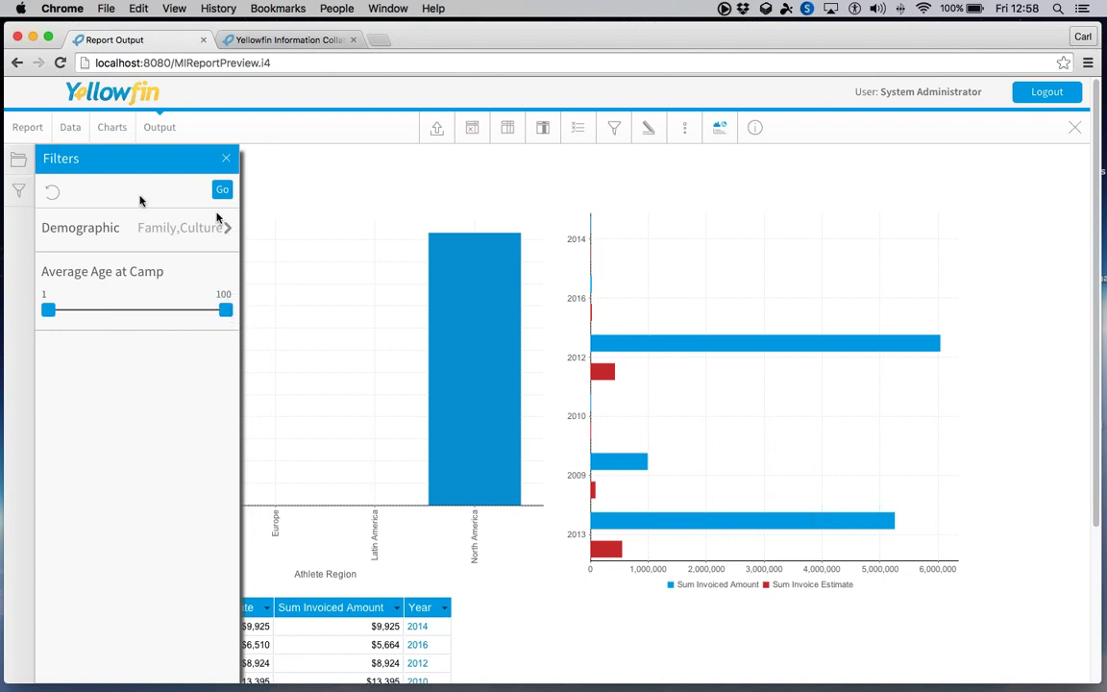
{"action": "left_click", "coordinate": [55, 194]}
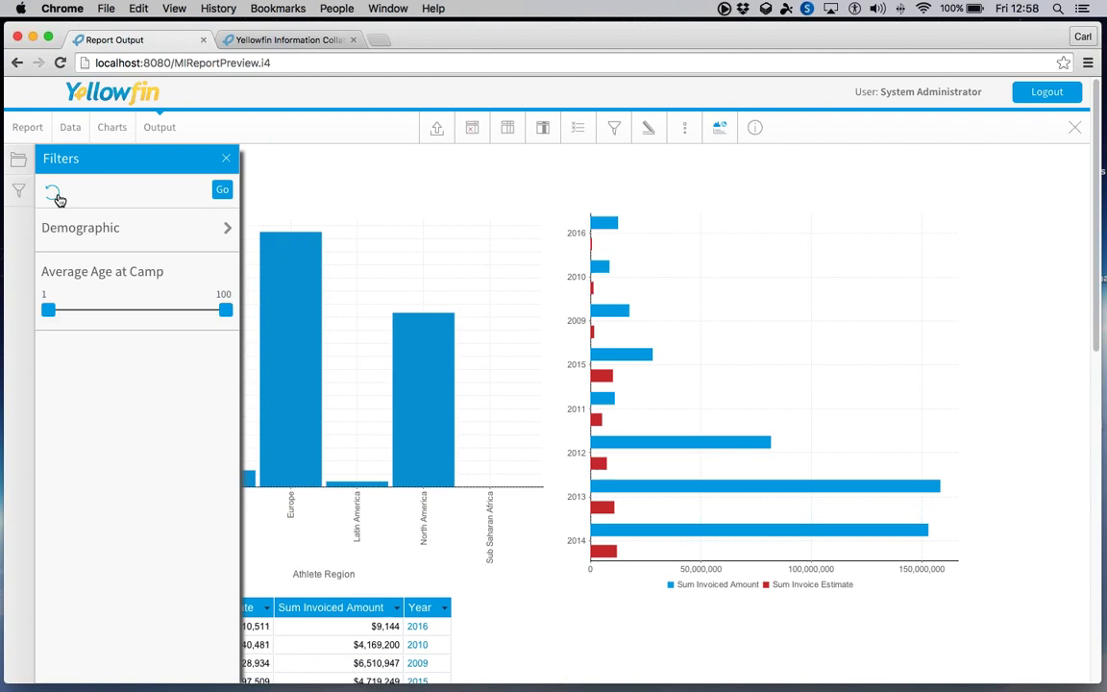
{"action": "left_click", "coordinate": [224, 160]}
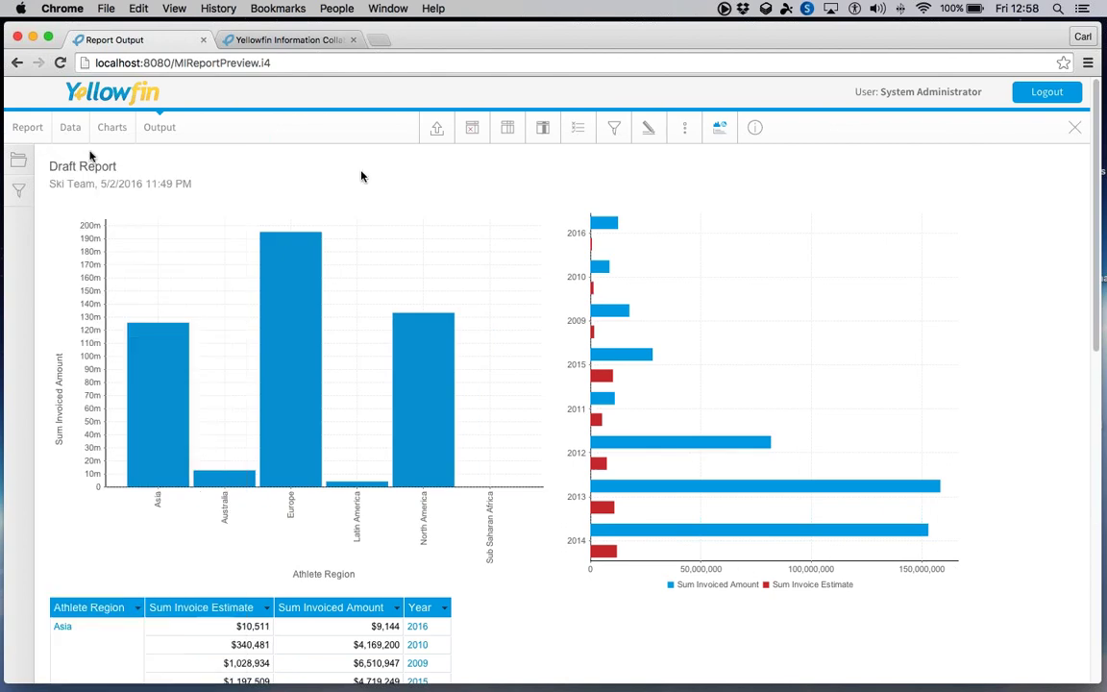
- Change the report title to 'Training rep 188' in the Report > Save settings
{"action": "left_click", "coordinate": [29, 127]}
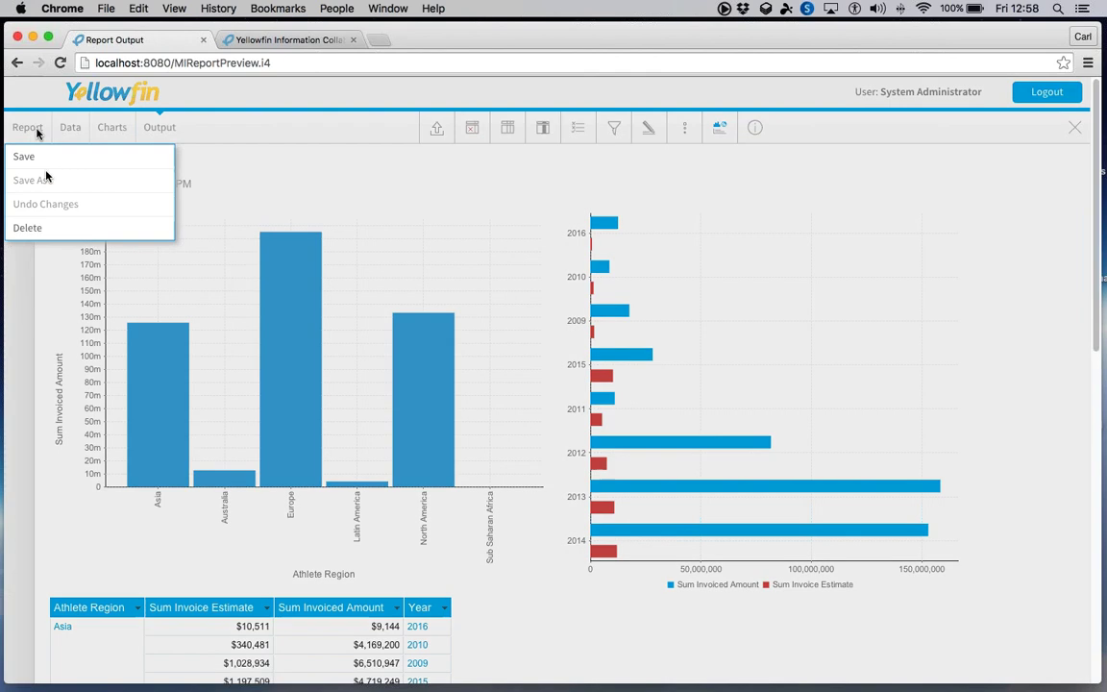
{"action": "left_click", "coordinate": [44, 156]}
{"action": "triple_click", "coordinate": [131, 212]}
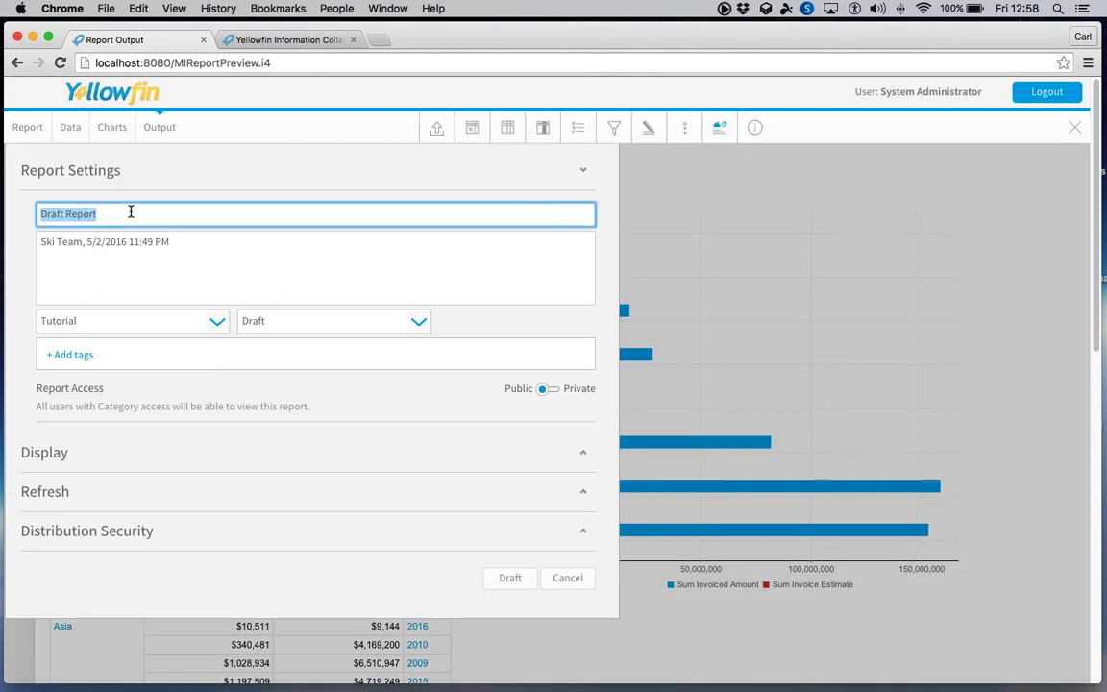
{"action": "type", "text": "Training"}
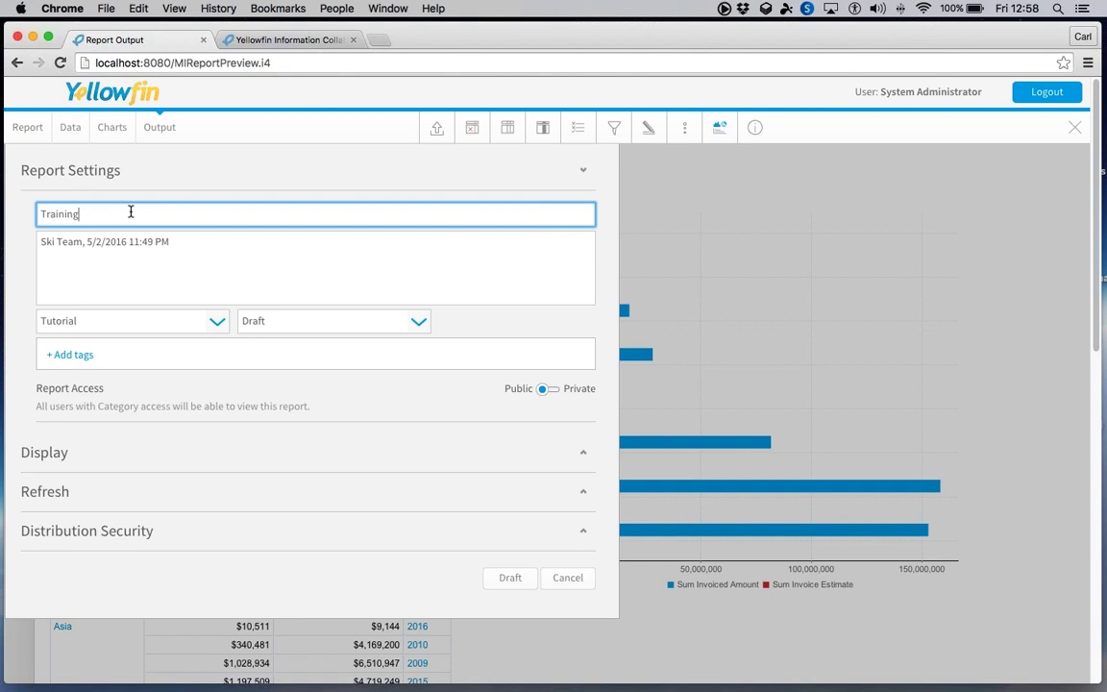
{"action": "key", "text": "BackSpace"}
{"action": "type", "text": "188"}
- Save the report under the title 'Training rep 188' and display its export format choices
{"action": "left_click", "coordinate": [451, 580]}
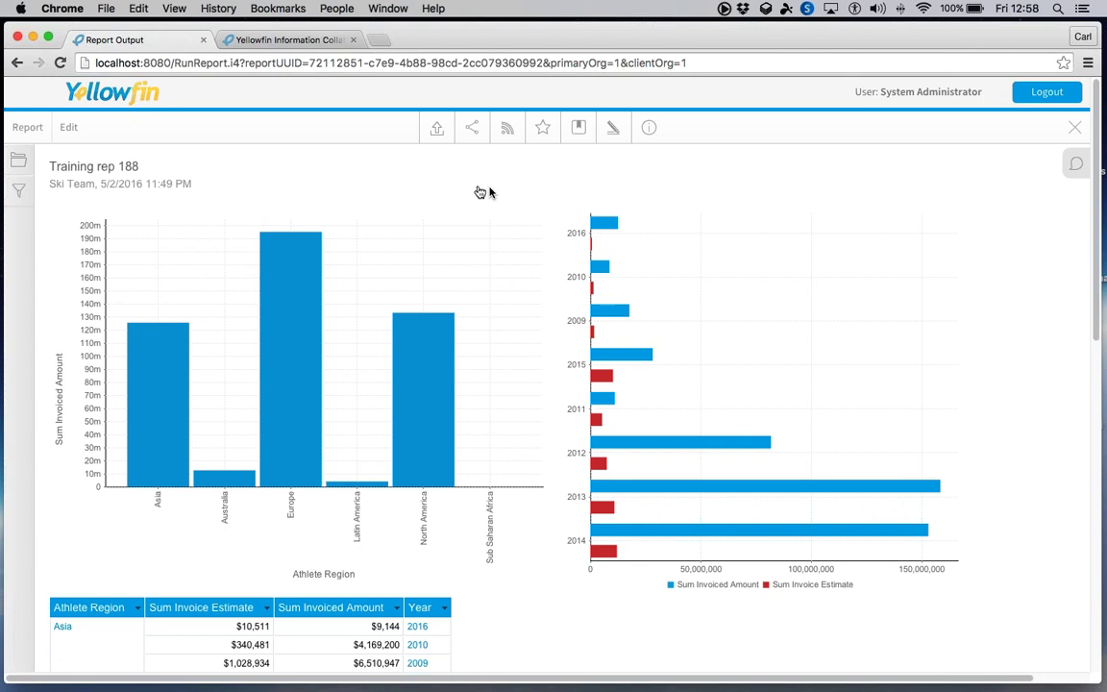
{"action": "left_click", "coordinate": [436, 130]}
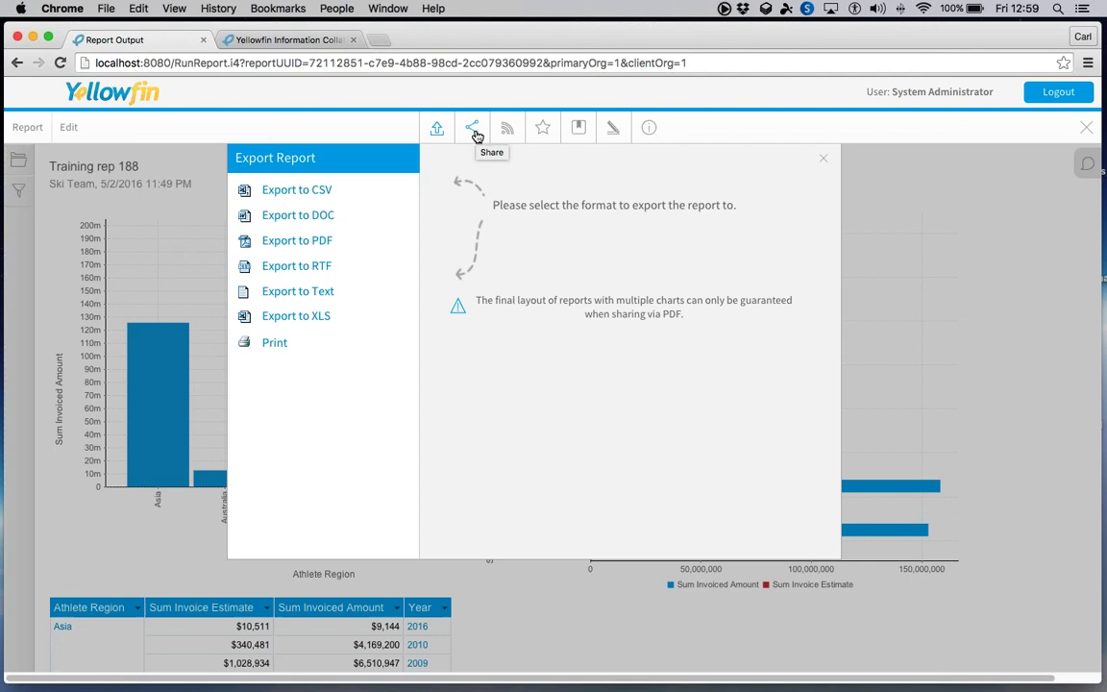
- Share Training rep 188 with a user found by name search, ready to add a message
{"action": "left_click", "coordinate": [473, 130]}
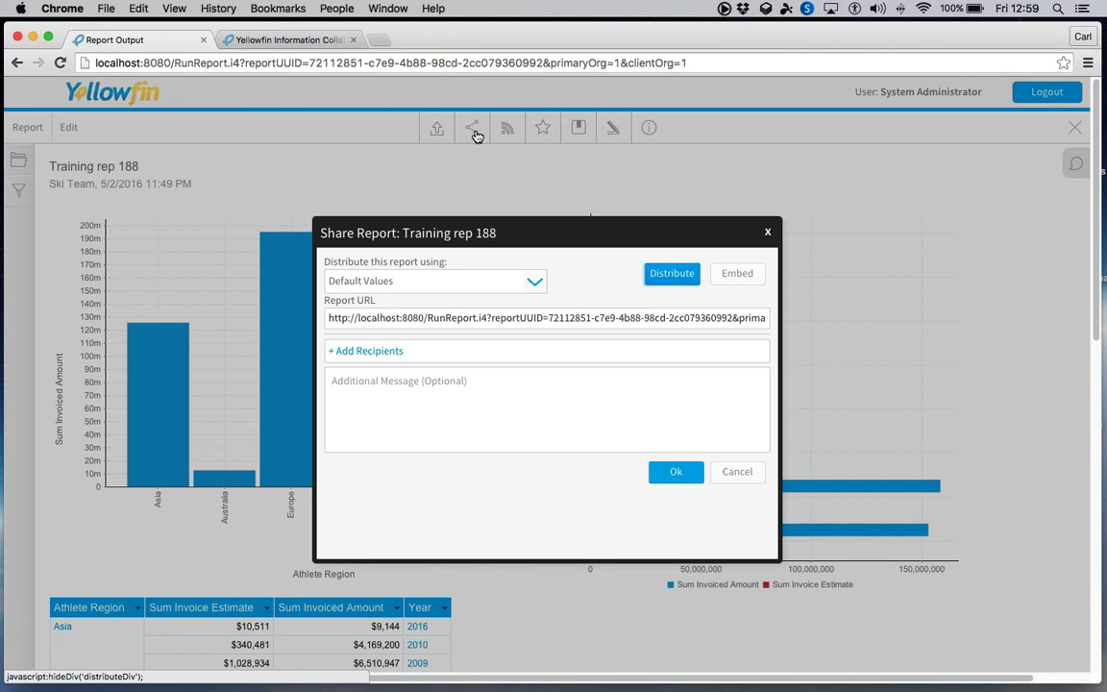
{"action": "left_click", "coordinate": [391, 357]}
{"action": "left_click", "coordinate": [380, 375]}
{"action": "type", "text": "carl"}
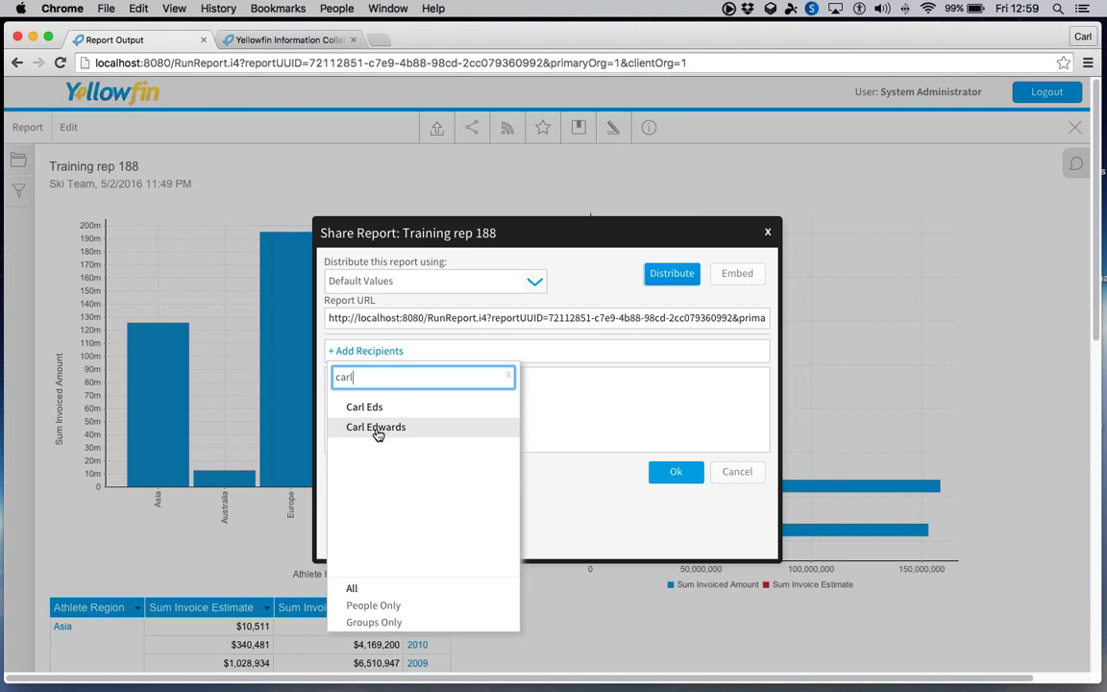
{"action": "left_click", "coordinate": [377, 428]}
{"action": "left_click", "coordinate": [443, 414]}
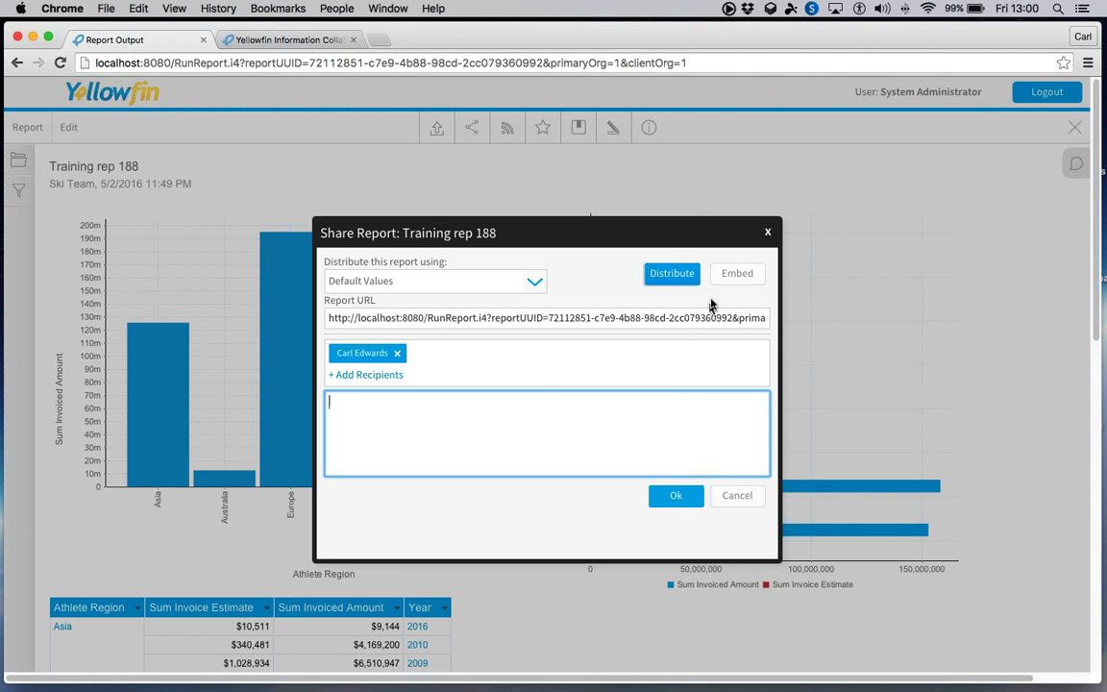
- Generate the Training rep 188 JavaScript embed script, select all of it, and close the dialog
{"action": "left_click", "coordinate": [738, 274]}
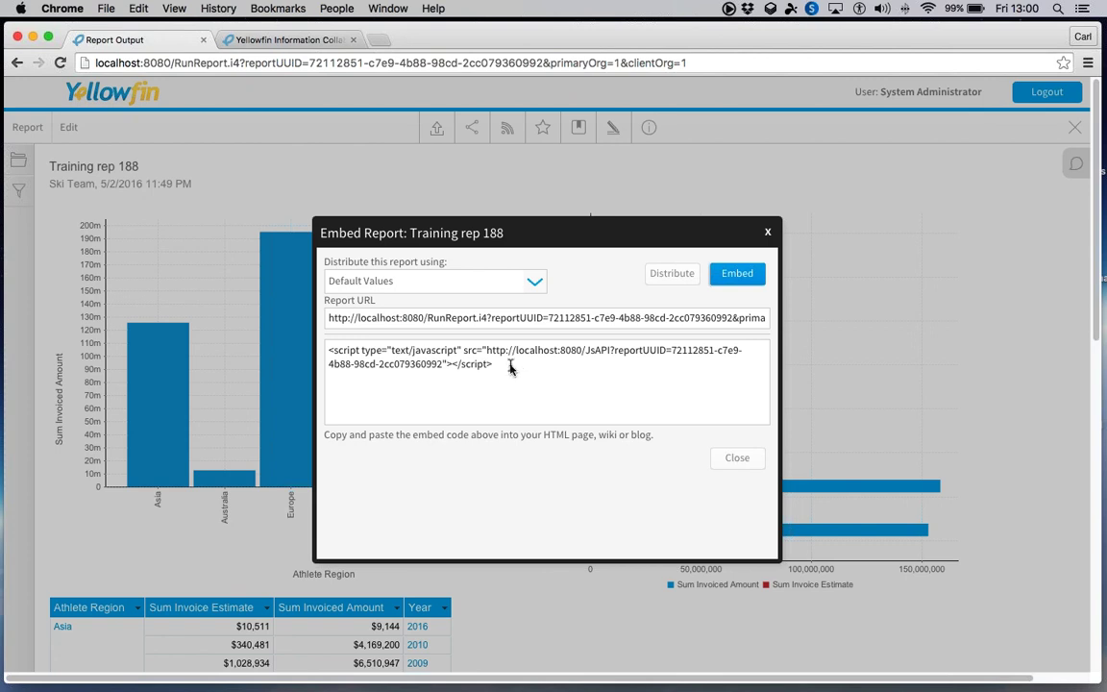
{"action": "left_click_drag", "start_coordinate": [493, 365], "coordinate": [334, 350]}
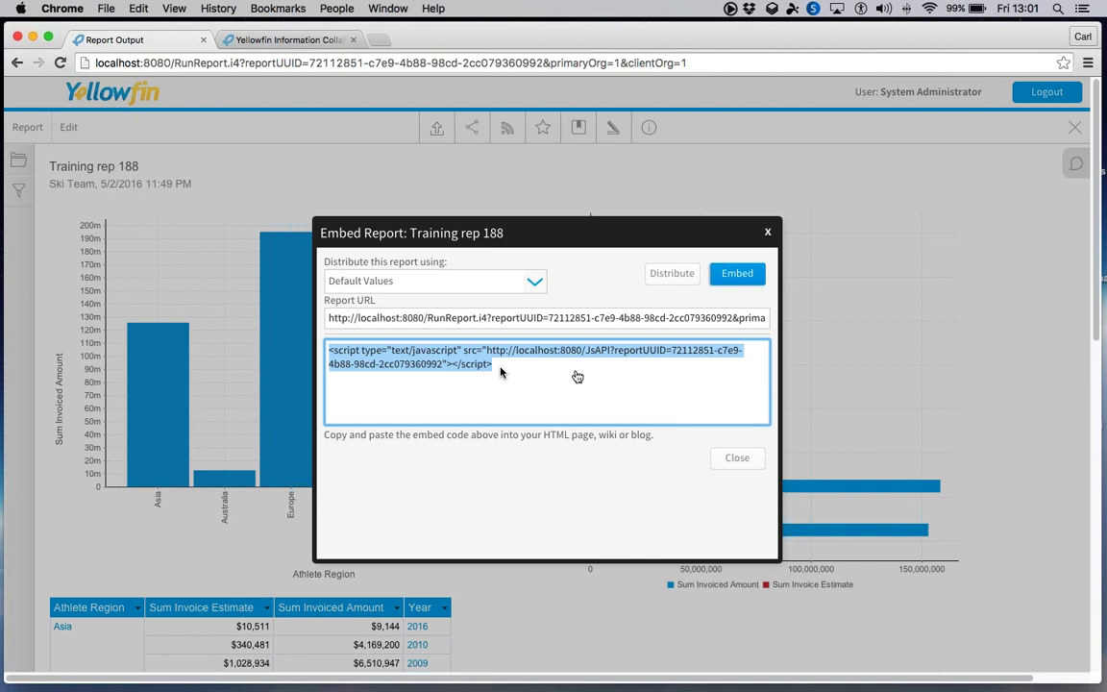
{"action": "left_click", "coordinate": [729, 466]}
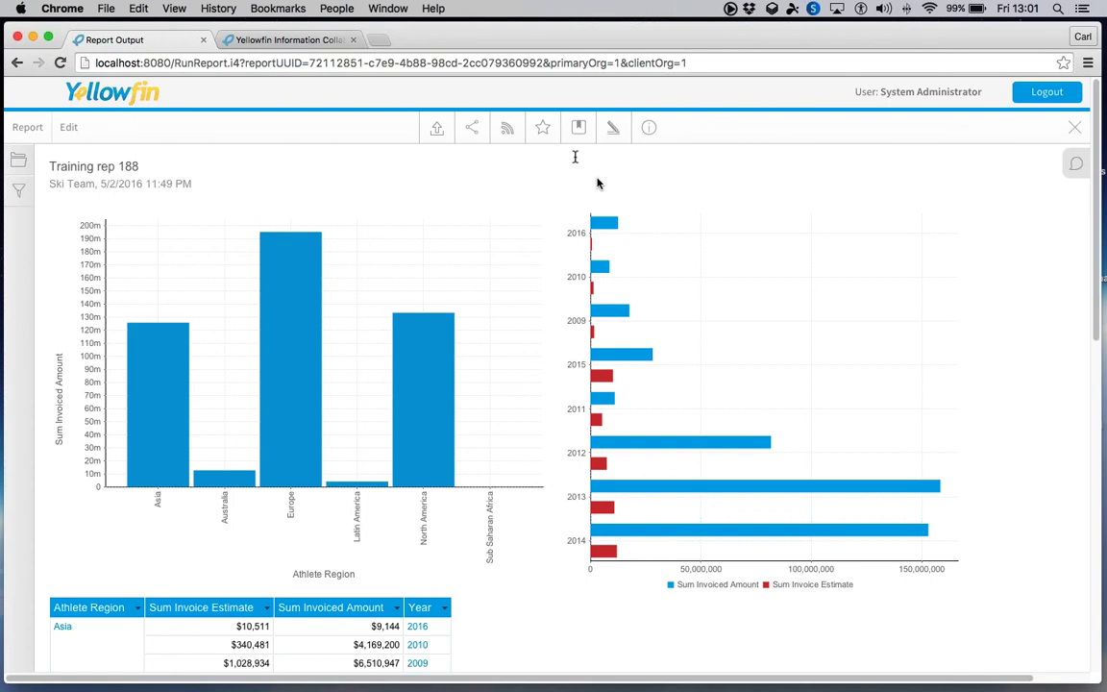
{"action": "left_click_drag", "start_coordinate": [584, 44], "coordinate": [581, 127]}
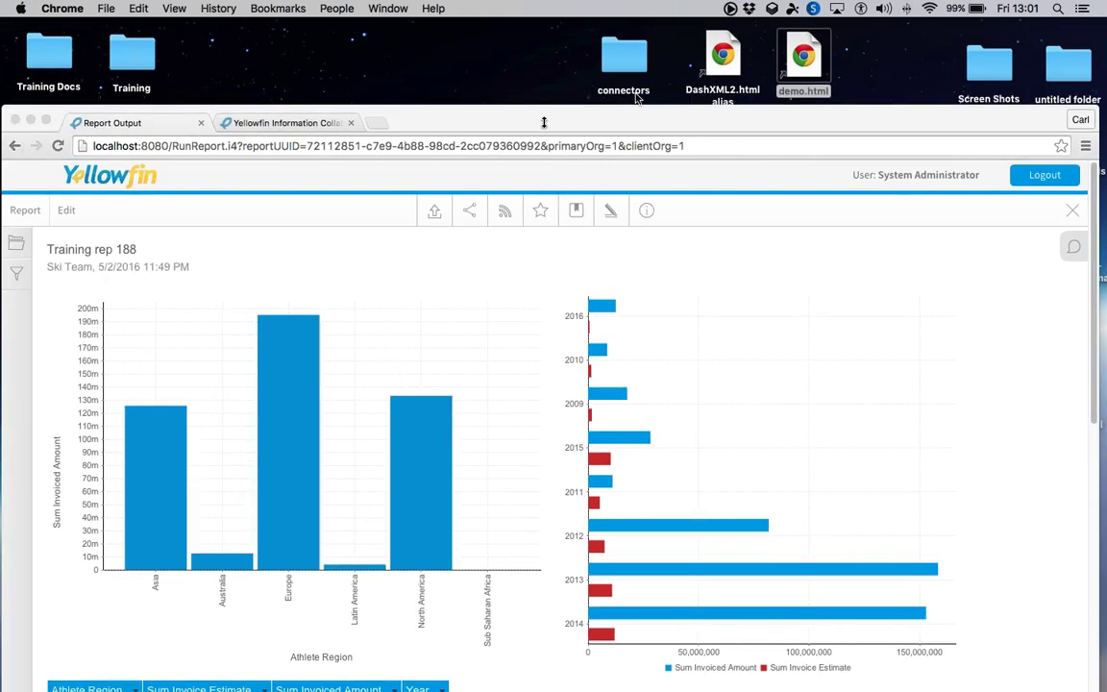
- Open the demo.html integration page and its JavaScript API example
{"action": "left_click_drag", "start_coordinate": [635, 97], "coordinate": [490, 116]}
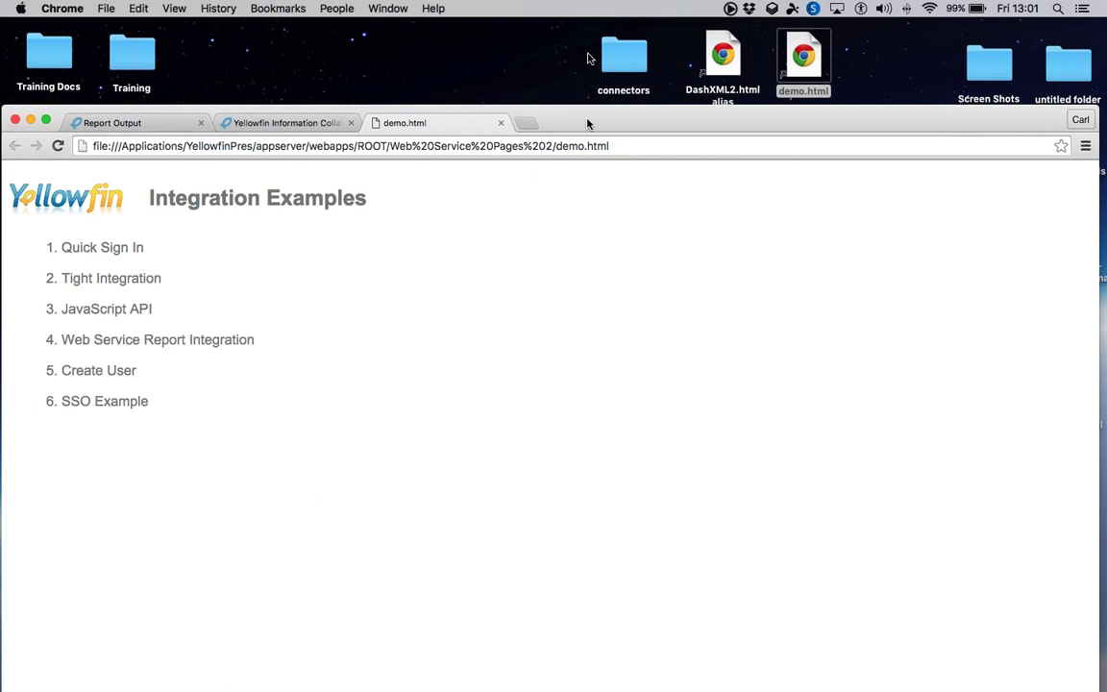
{"action": "left_click_drag", "start_coordinate": [588, 123], "coordinate": [595, 36]}
{"action": "left_click", "coordinate": [134, 222]}
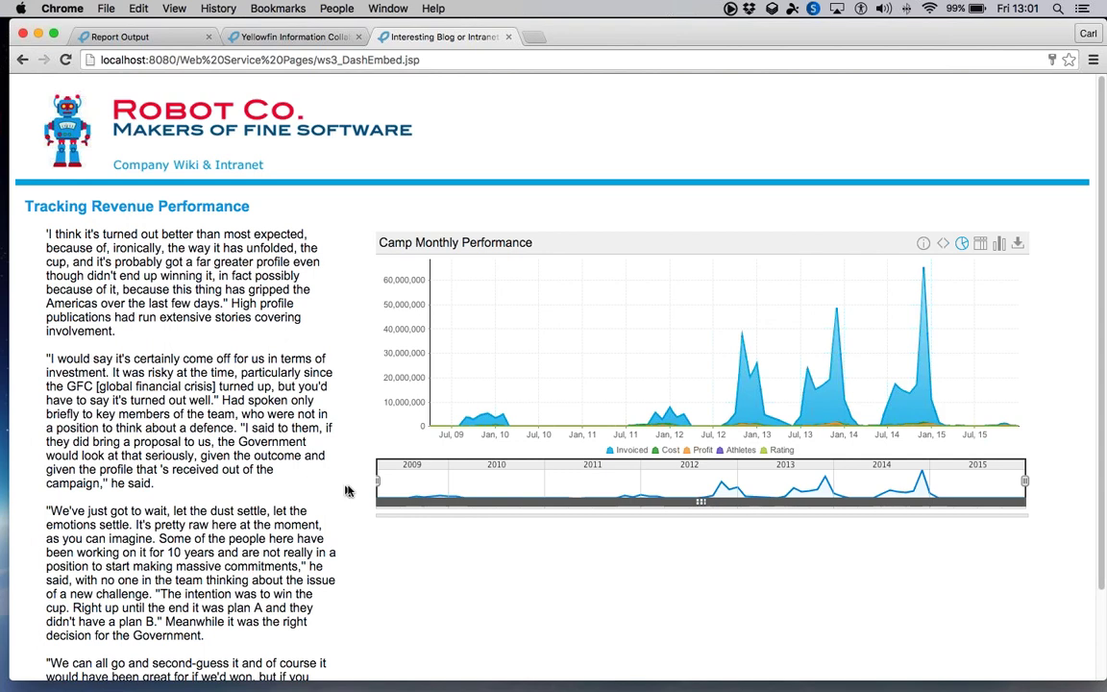
- Narrow the chart to 2011–2013, show only the Profit series, then shift the range to 2013–2015
{"action": "left_click_drag", "start_coordinate": [378, 480], "coordinate": [609, 480]}
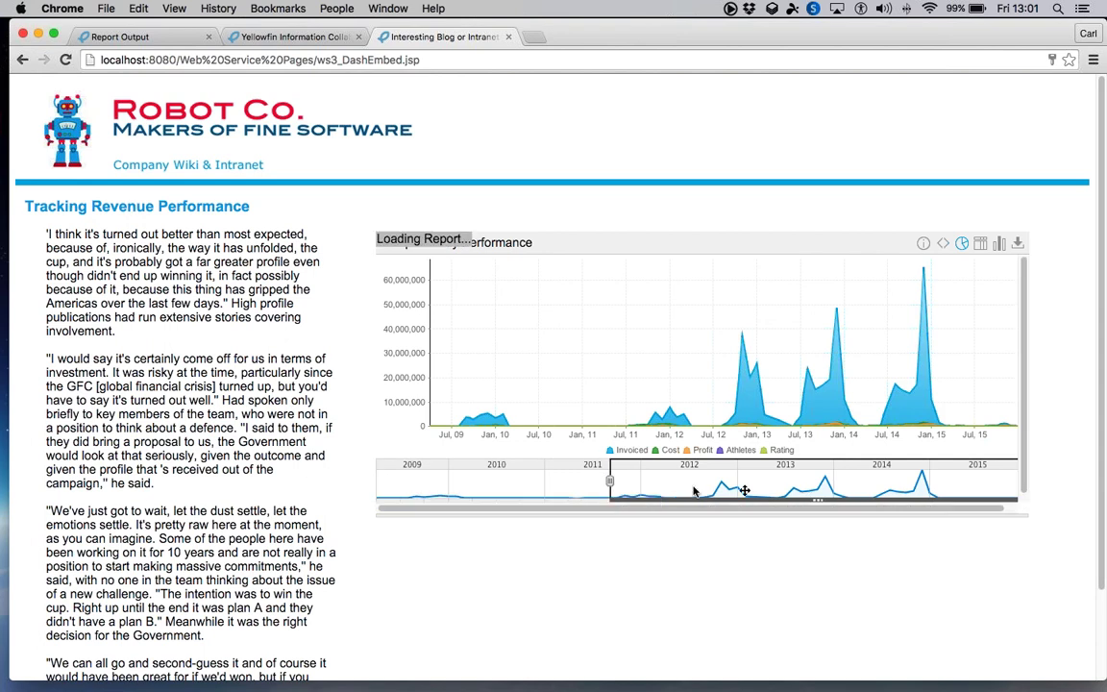
{"action": "left_click_drag", "start_coordinate": [1017, 481], "coordinate": [793, 494]}
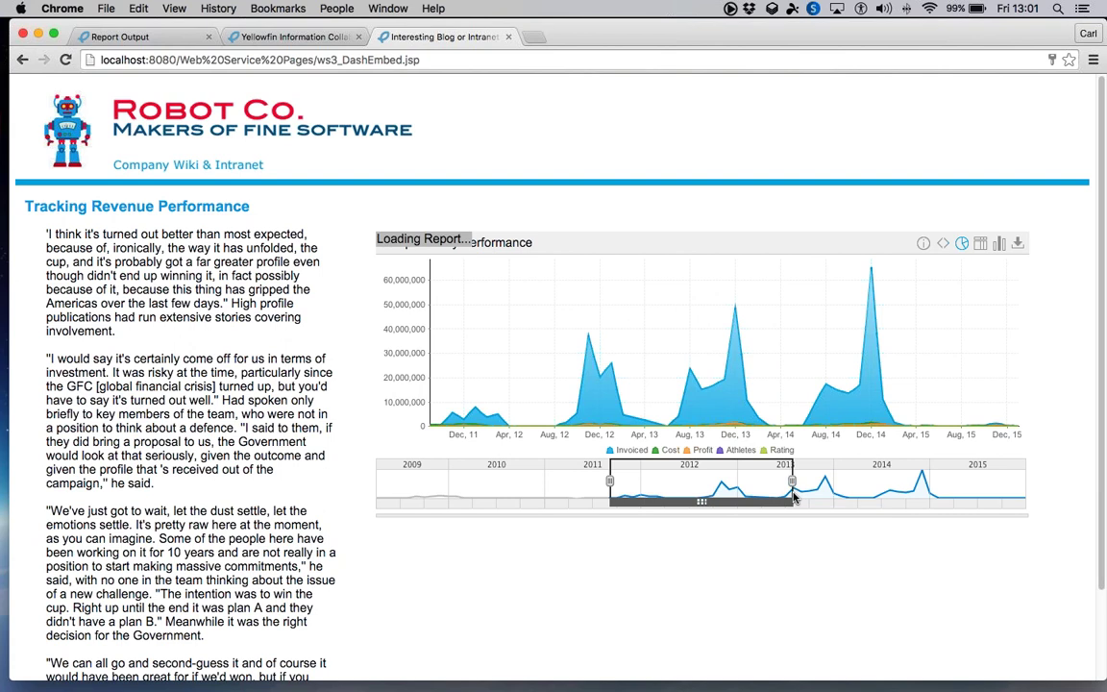
{"action": "left_click", "coordinate": [1000, 246]}
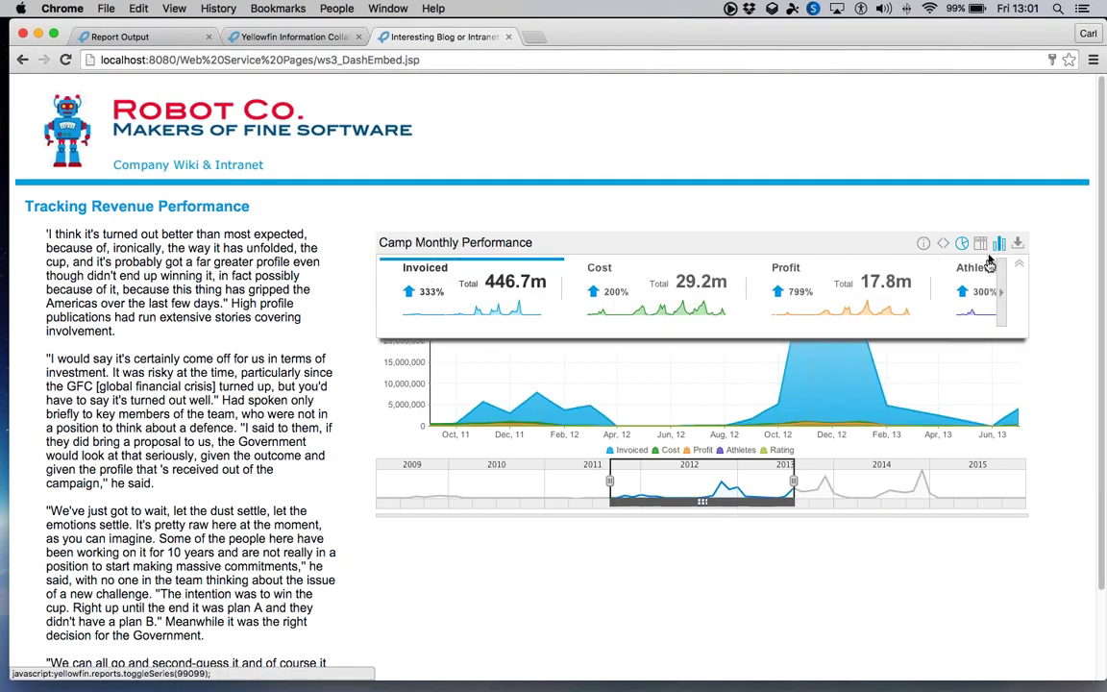
{"action": "left_click", "coordinate": [847, 305]}
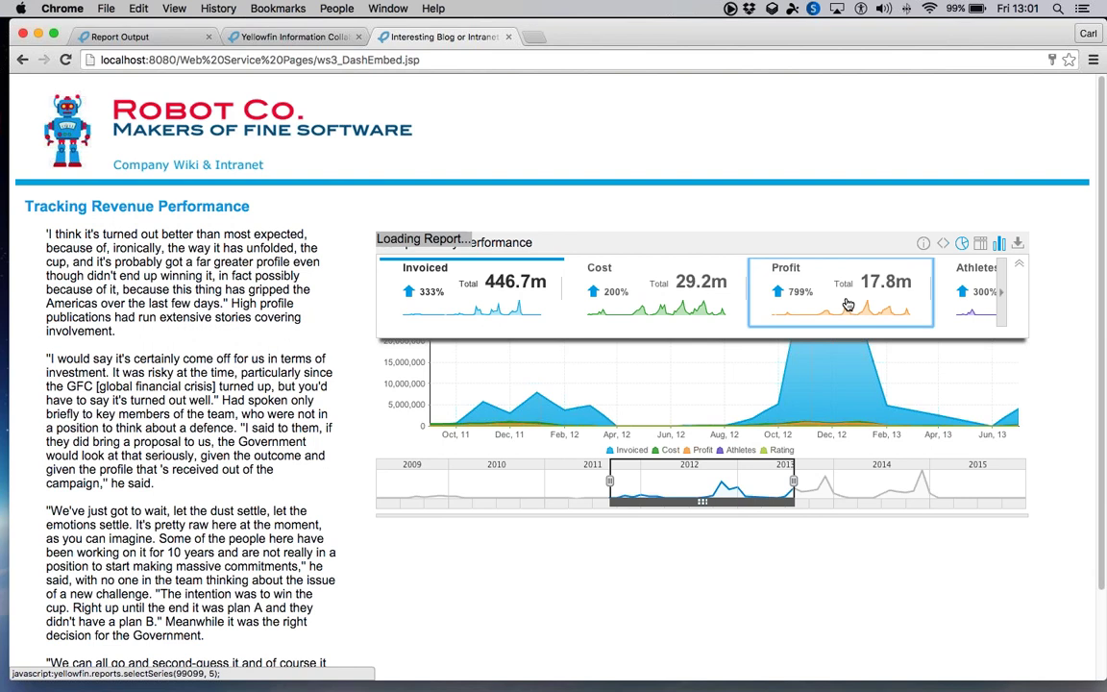
{"action": "left_click_drag", "start_coordinate": [699, 501], "coordinate": [858, 502]}
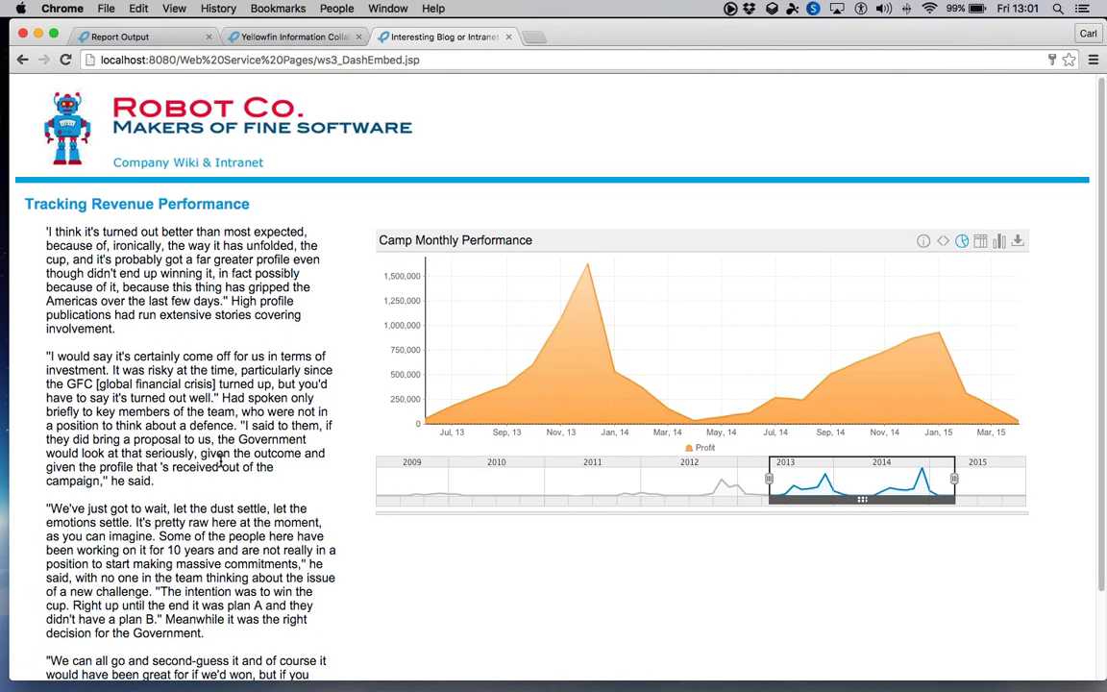
- Open the intranet's embedded Performance Dashboard page and browse it
{"action": "scroll", "coordinate": [221, 461], "scroll_direction": "down", "scroll_amount": 3}
{"action": "left_click", "coordinate": [165, 666]}
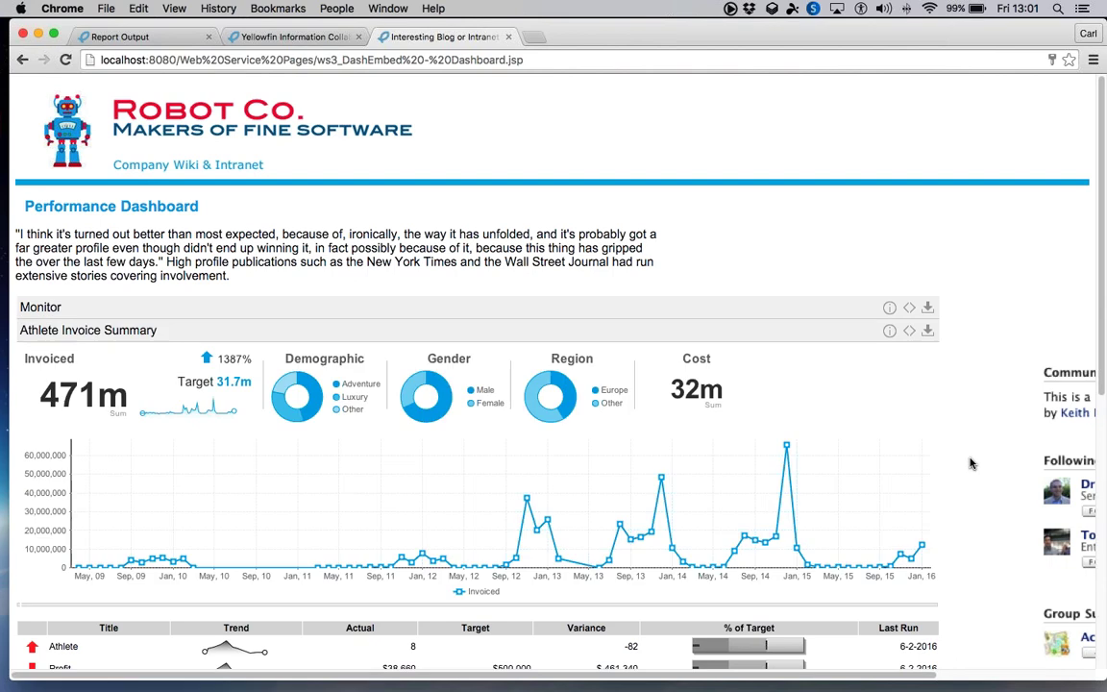
{"action": "scroll", "coordinate": [970, 464], "scroll_direction": "down", "scroll_amount": 8}
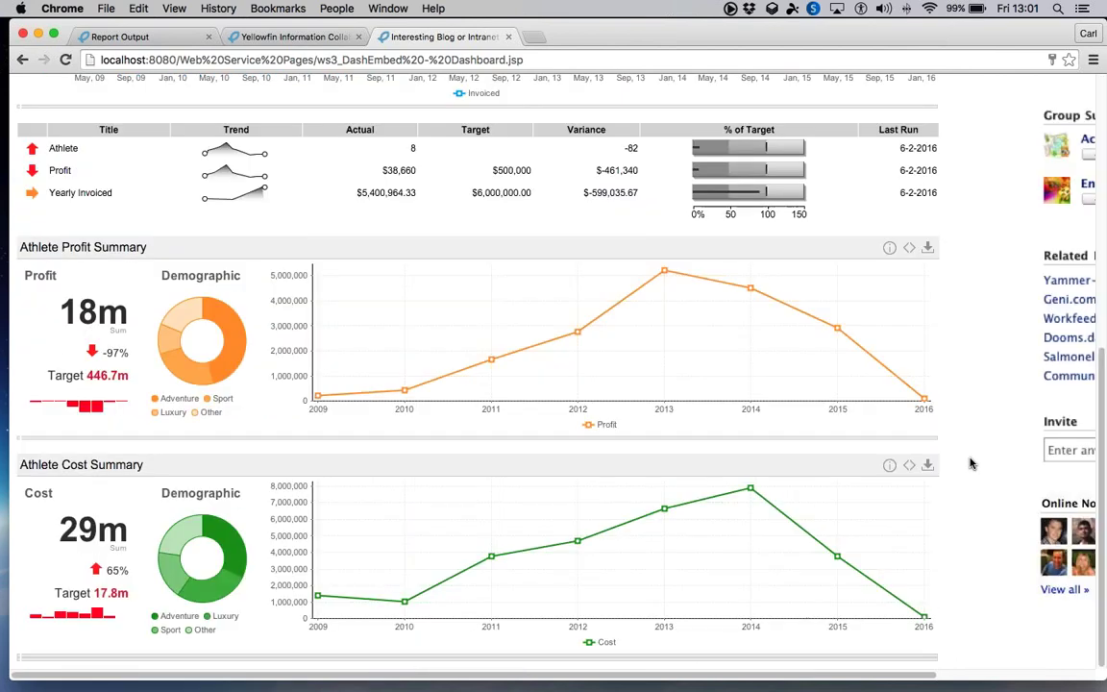
{"action": "scroll", "coordinate": [970, 464], "scroll_direction": "up", "scroll_amount": 8}
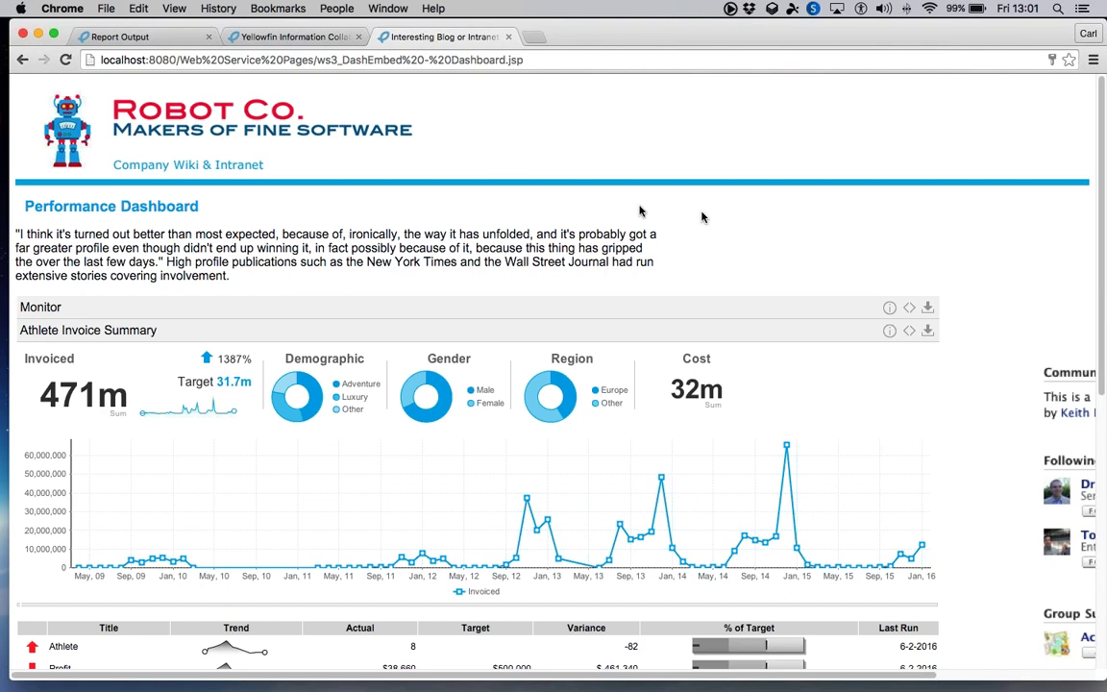
- Return to the Training rep 188 report output and bring up the broadcast Add options
{"action": "left_click", "coordinate": [147, 43]}
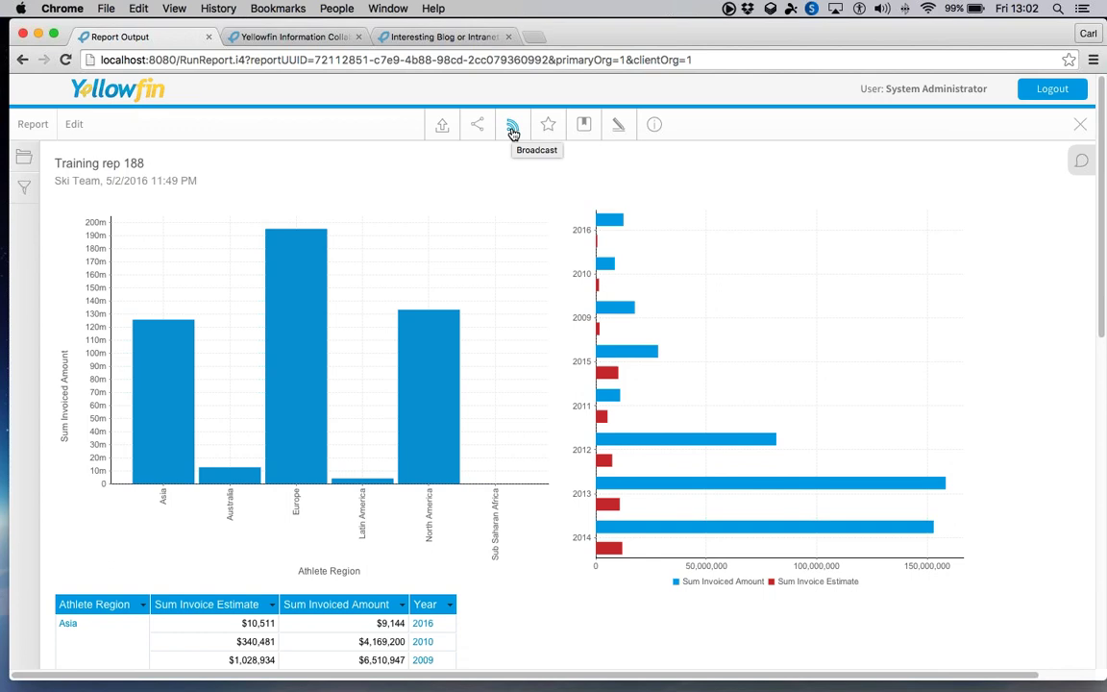
{"action": "left_click", "coordinate": [513, 131]}
{"action": "left_click", "coordinate": [471, 302]}
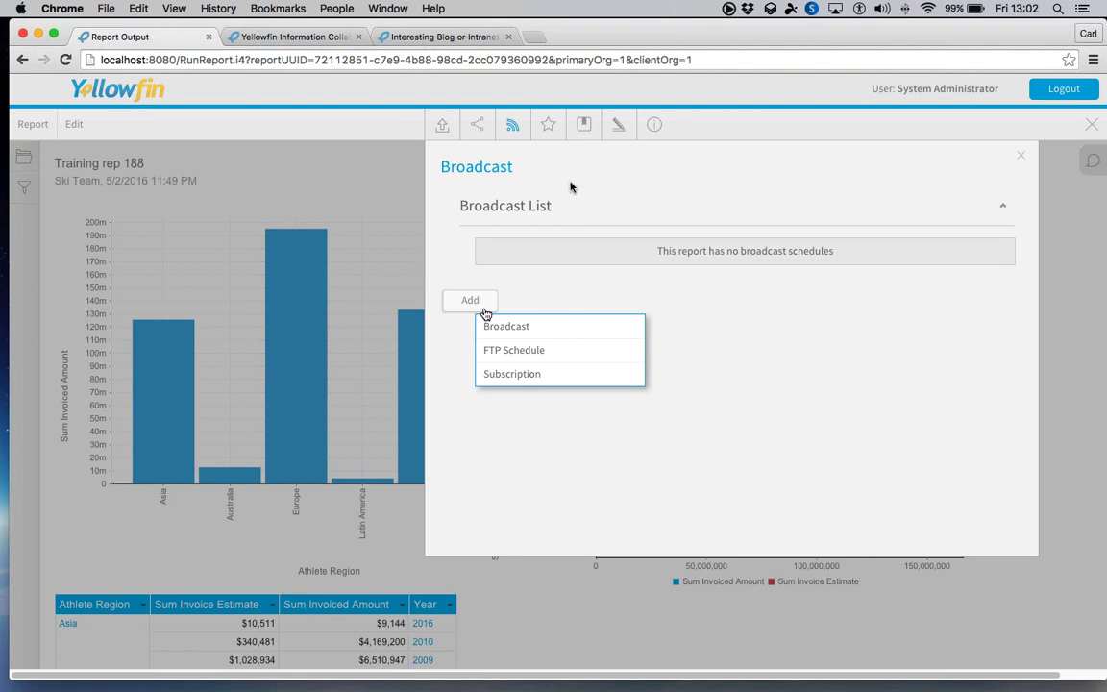
- Start a new broadcast, add one recipient found by name search, and fill in placeholder subject and body
{"action": "left_click", "coordinate": [529, 327]}
{"action": "left_click", "coordinate": [358, 186]}
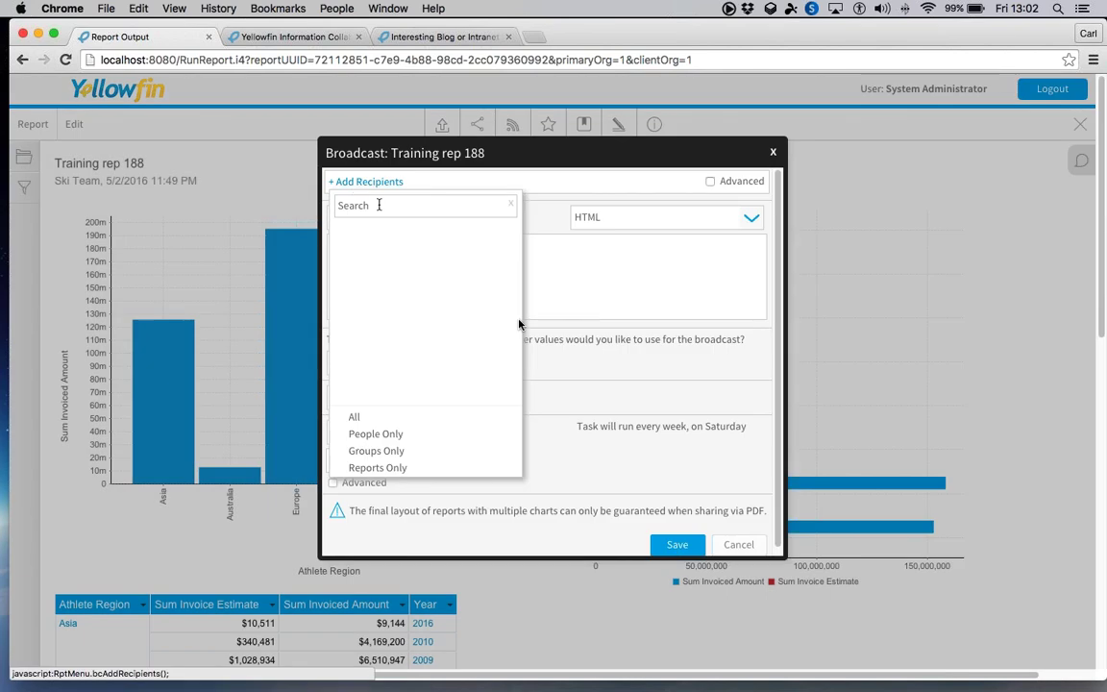
{"action": "left_click", "coordinate": [376, 209]}
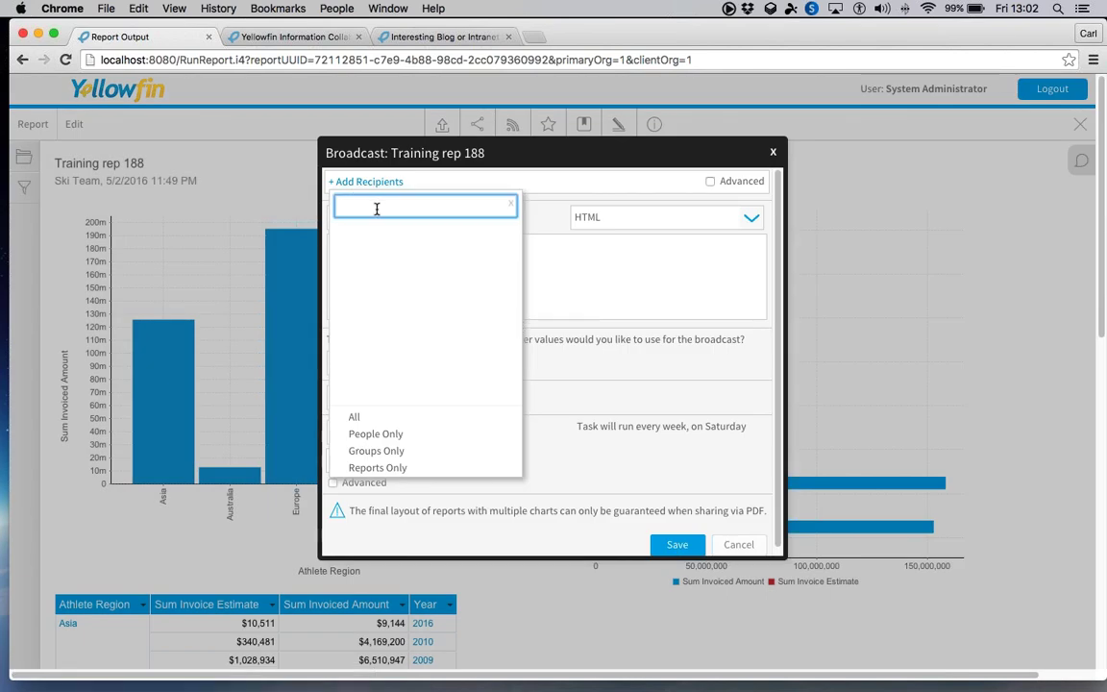
{"action": "type", "text": "carl"}
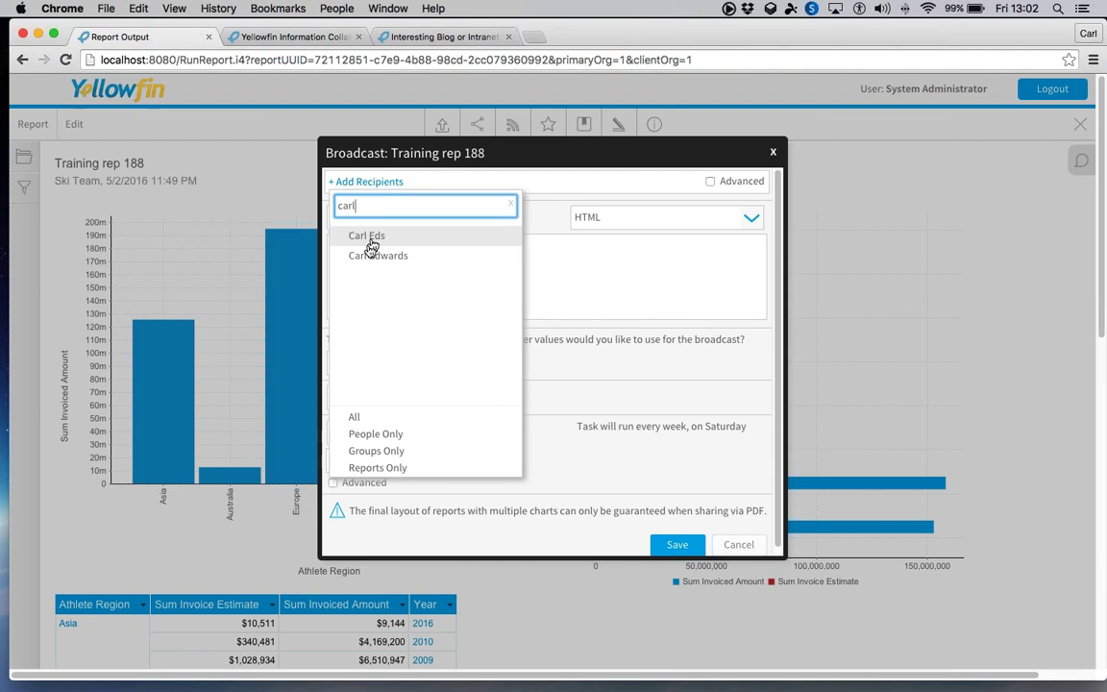
{"action": "left_click", "coordinate": [375, 255]}
{"action": "left_click", "coordinate": [406, 251]}
{"action": "type", "text": "cvbxbx"}
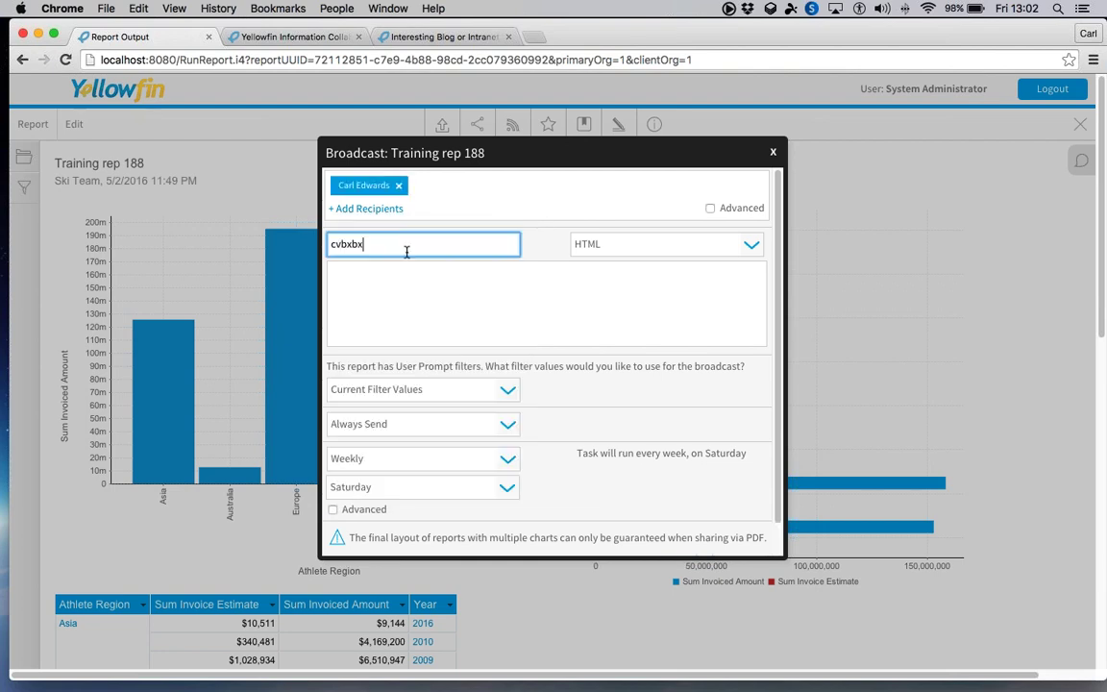
{"action": "type", "text": "ccx"}
{"action": "left_click", "coordinate": [413, 290]}
{"action": "type", "text": "xcbxcbxcbcxb"}
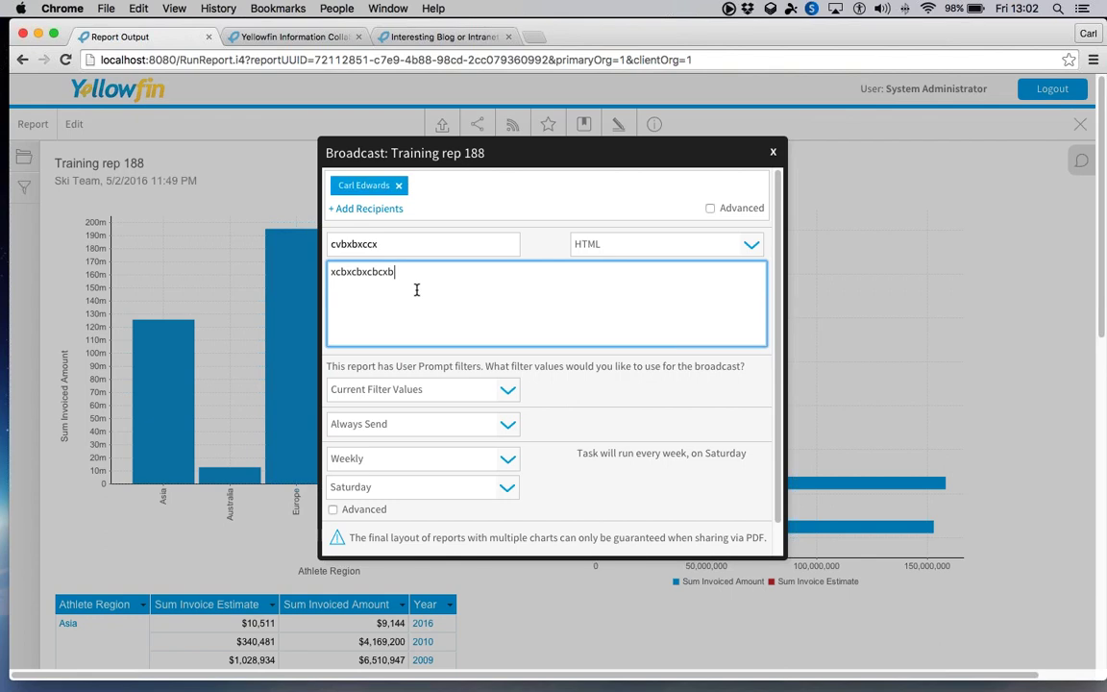
{"action": "type", "text": "xc"}
- Show the advanced timing options and set delivery to Only if Delivery Rule met
{"action": "left_click", "coordinate": [469, 427]}
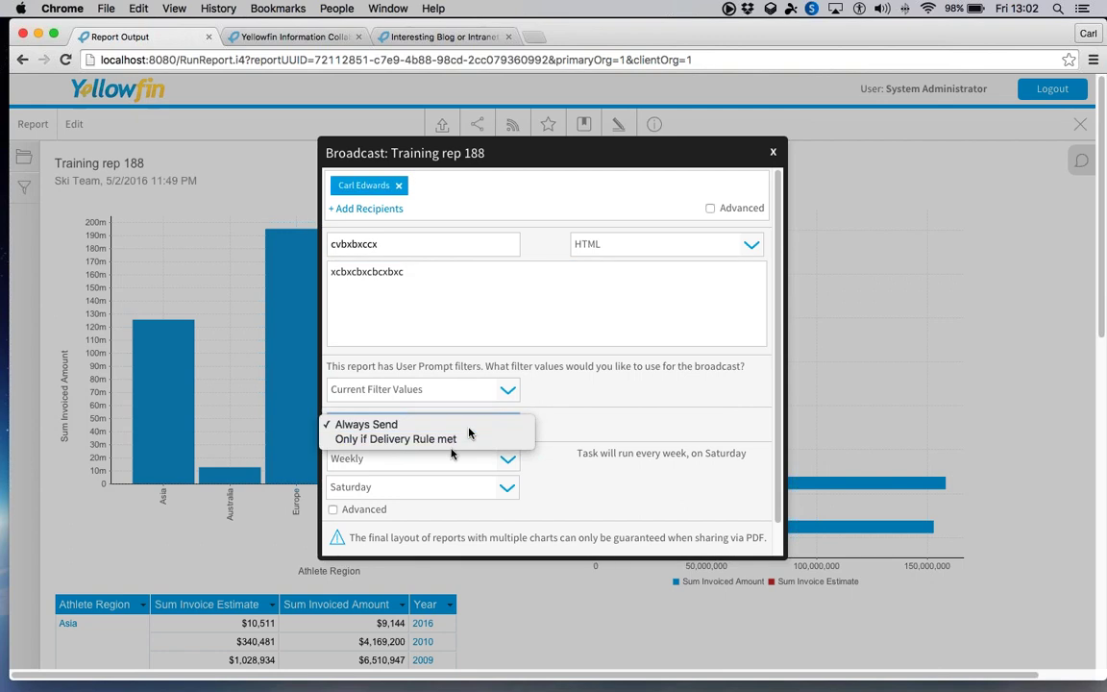
{"action": "left_click", "coordinate": [467, 428]}
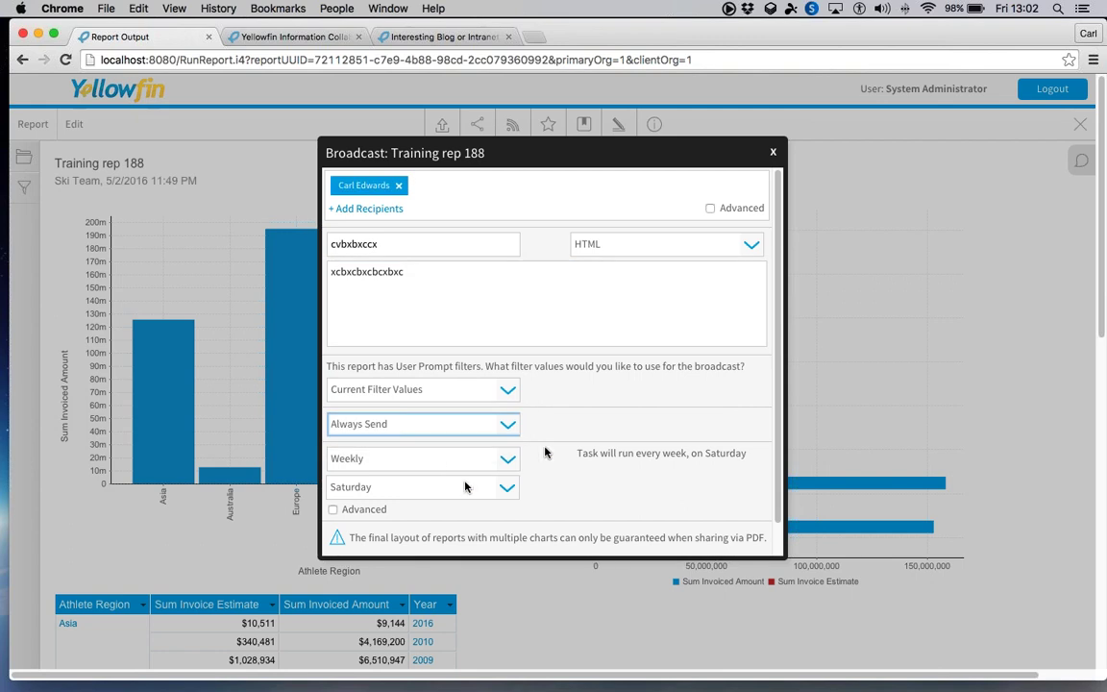
{"action": "left_click", "coordinate": [334, 507]}
{"action": "scroll", "coordinate": [538, 472], "scroll_direction": "down", "scroll_amount": 2}
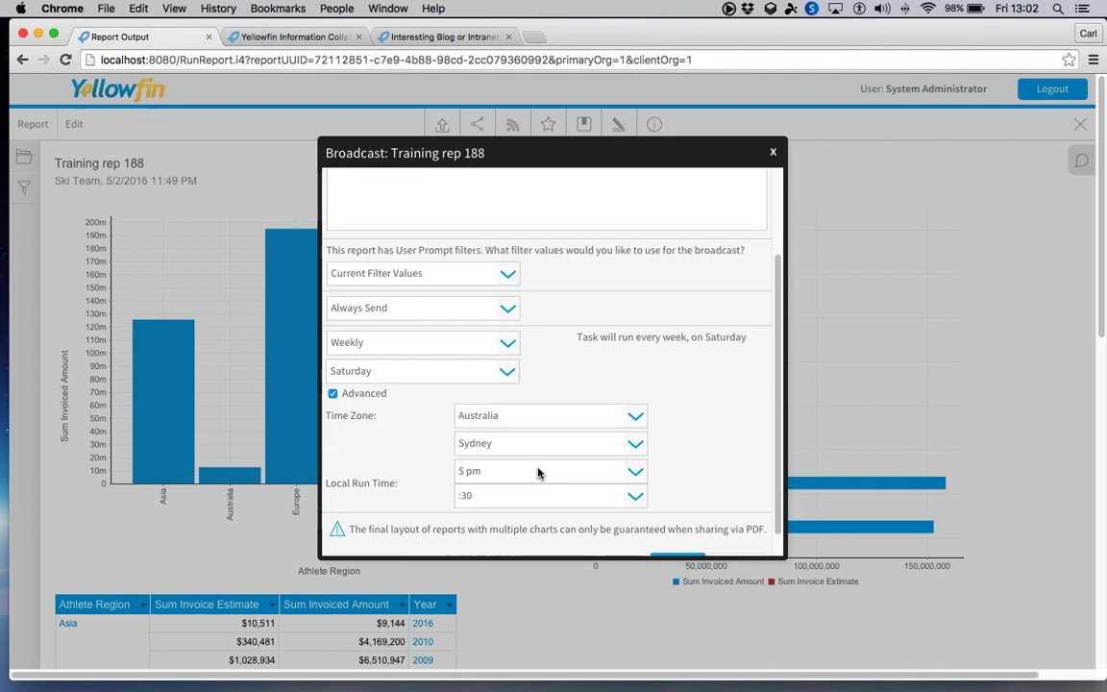
{"action": "scroll", "coordinate": [538, 472], "scroll_direction": "down", "scroll_amount": 1}
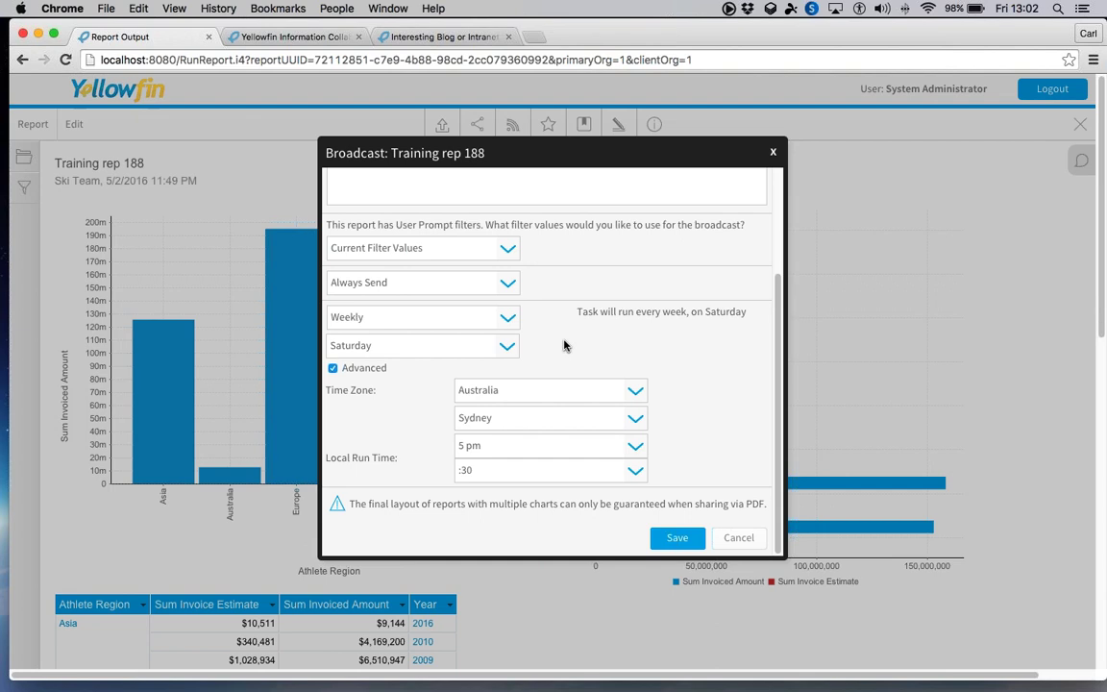
{"action": "scroll", "coordinate": [564, 346], "scroll_direction": "up", "scroll_amount": 2}
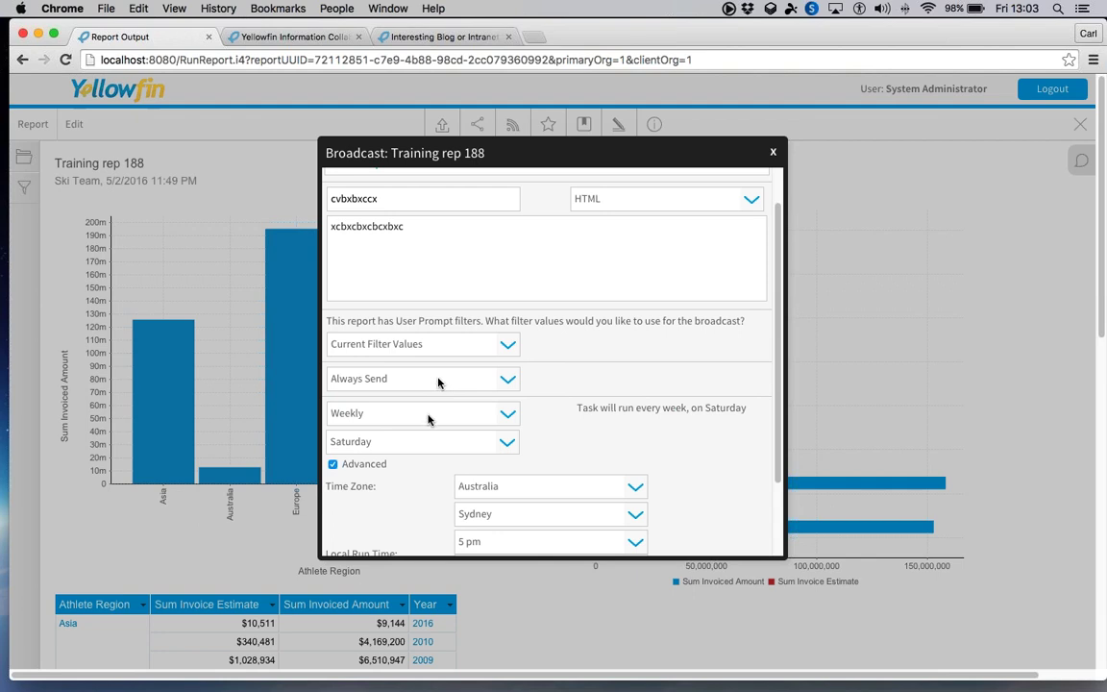
{"action": "left_click", "coordinate": [428, 414]}
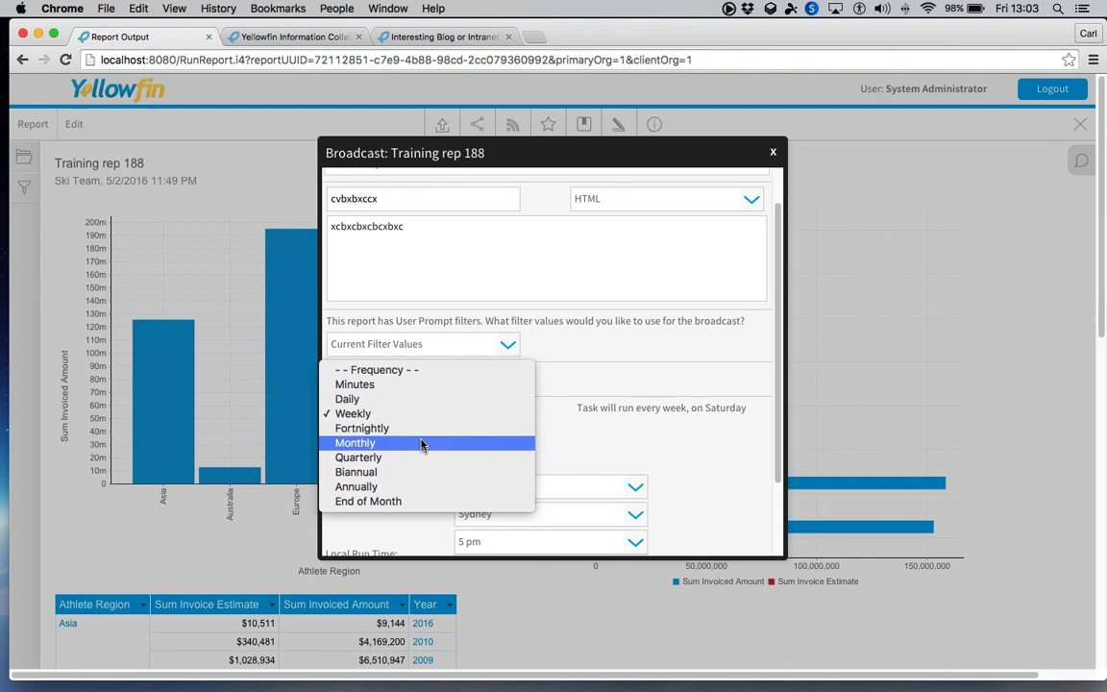
{"action": "key", "text": "Escape"}
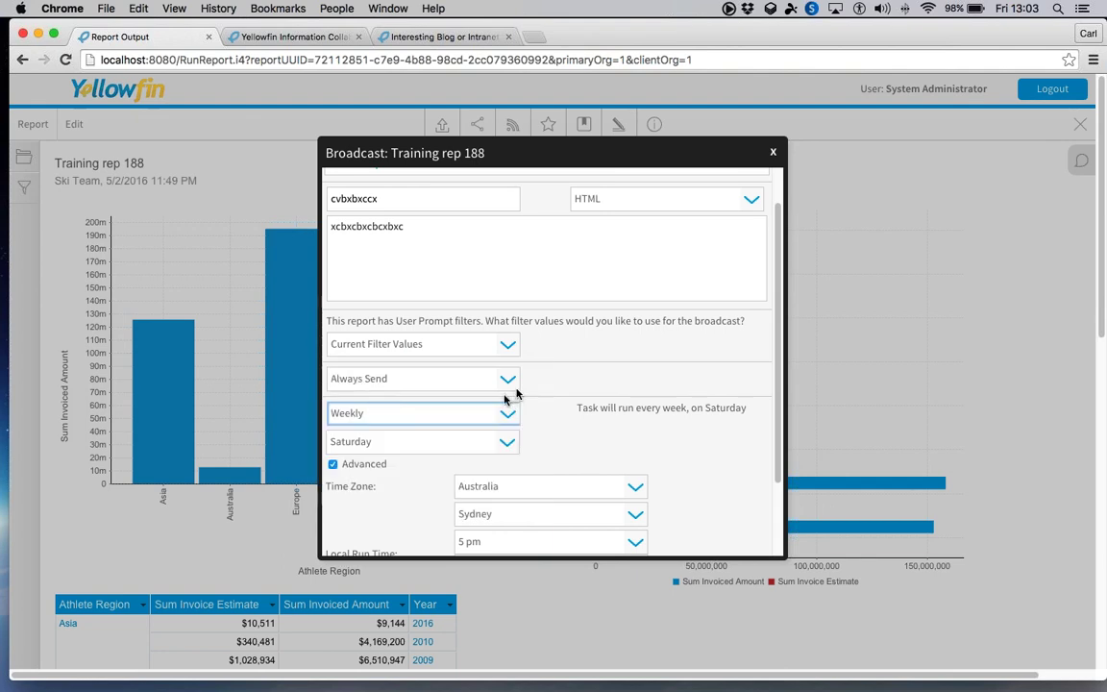
{"action": "left_click", "coordinate": [508, 380]}
{"action": "left_click", "coordinate": [485, 390]}
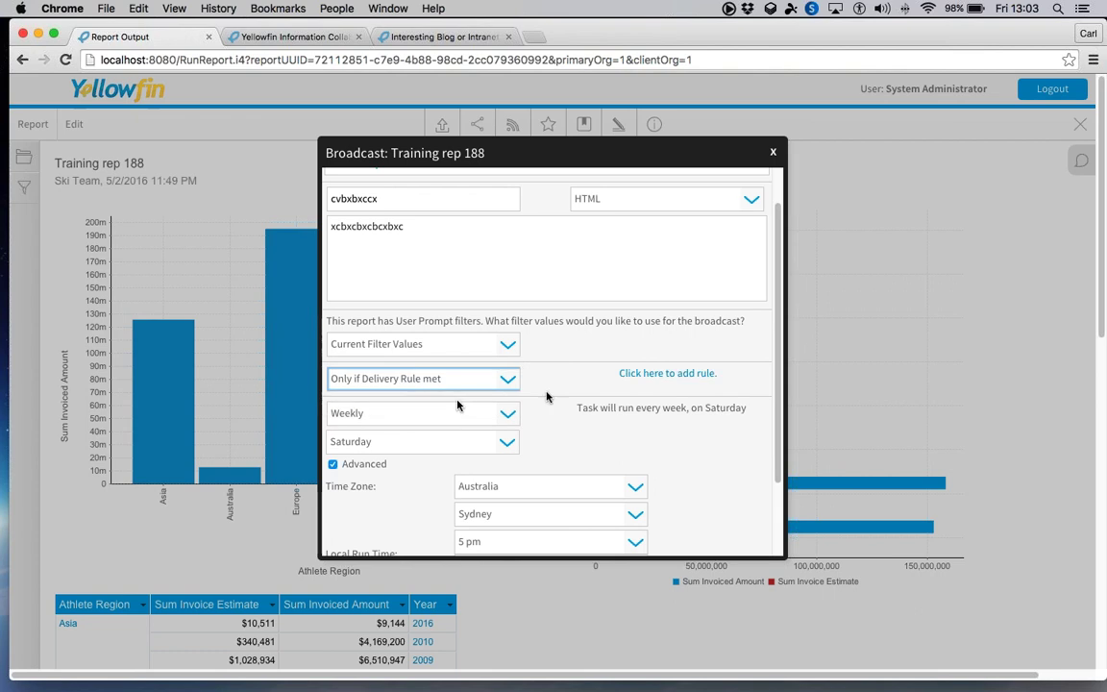
{"action": "left_click", "coordinate": [644, 376]}
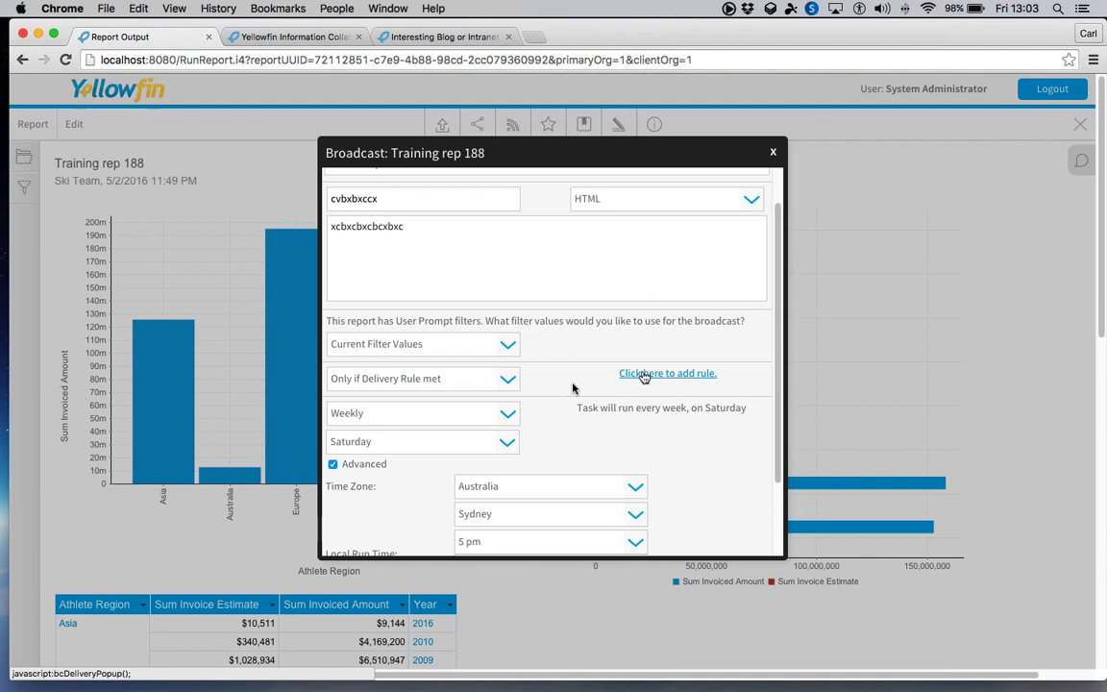
- Add the rule Sum Invoiced Amount Equal to 5000000 and save the delivery rules
{"action": "left_click", "coordinate": [643, 376]}
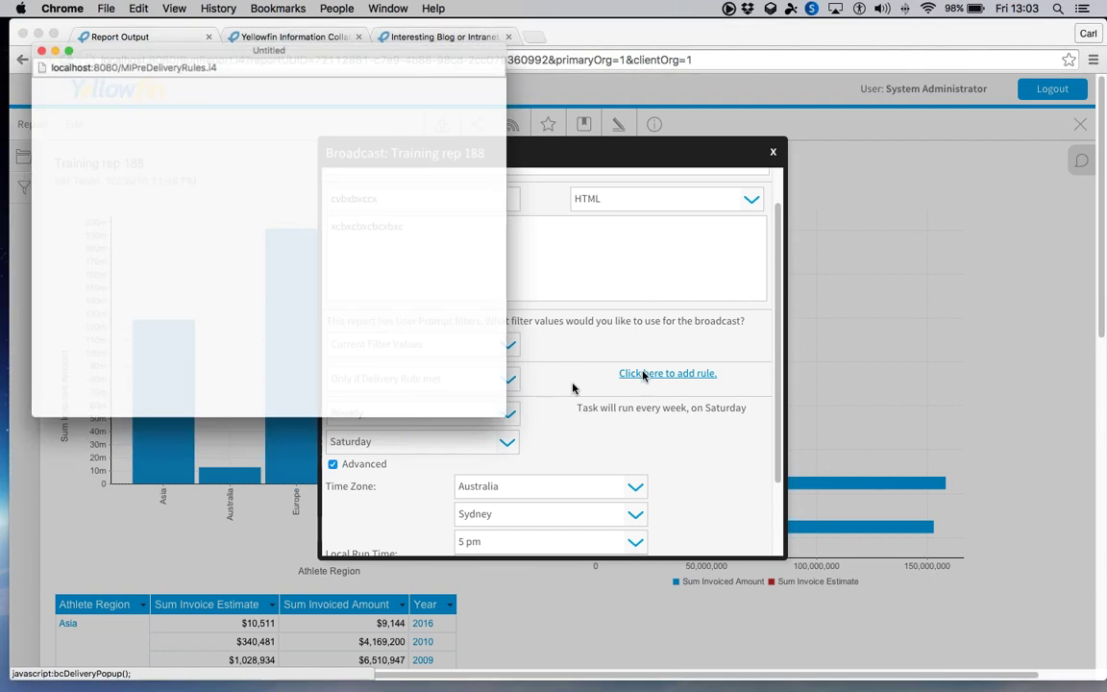
{"action": "left_click", "coordinate": [196, 271]}
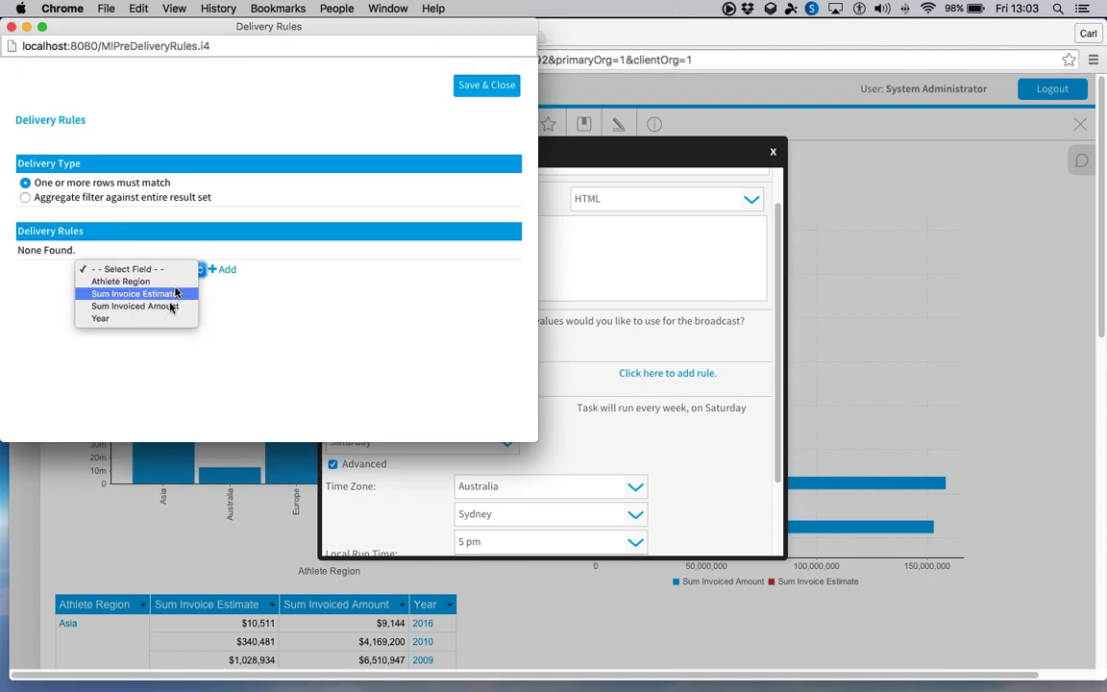
{"action": "left_click", "coordinate": [171, 307]}
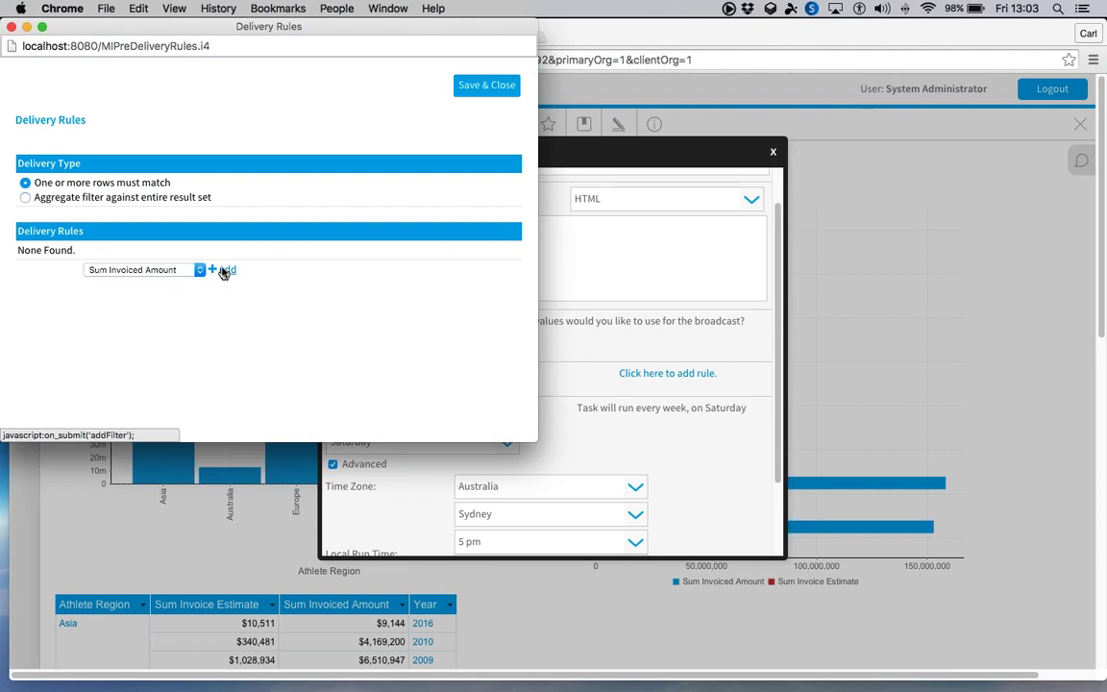
{"action": "left_click", "coordinate": [221, 269]}
{"action": "type", "text": "5"}
{"action": "key", "text": "Down"}
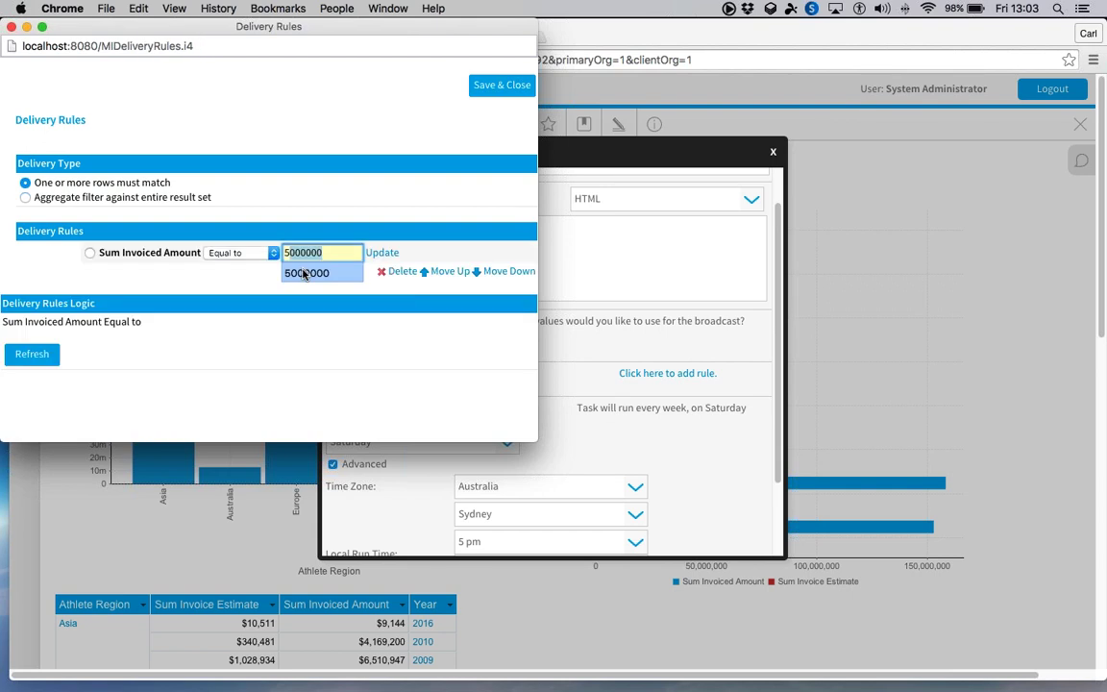
{"action": "key", "text": "Return"}
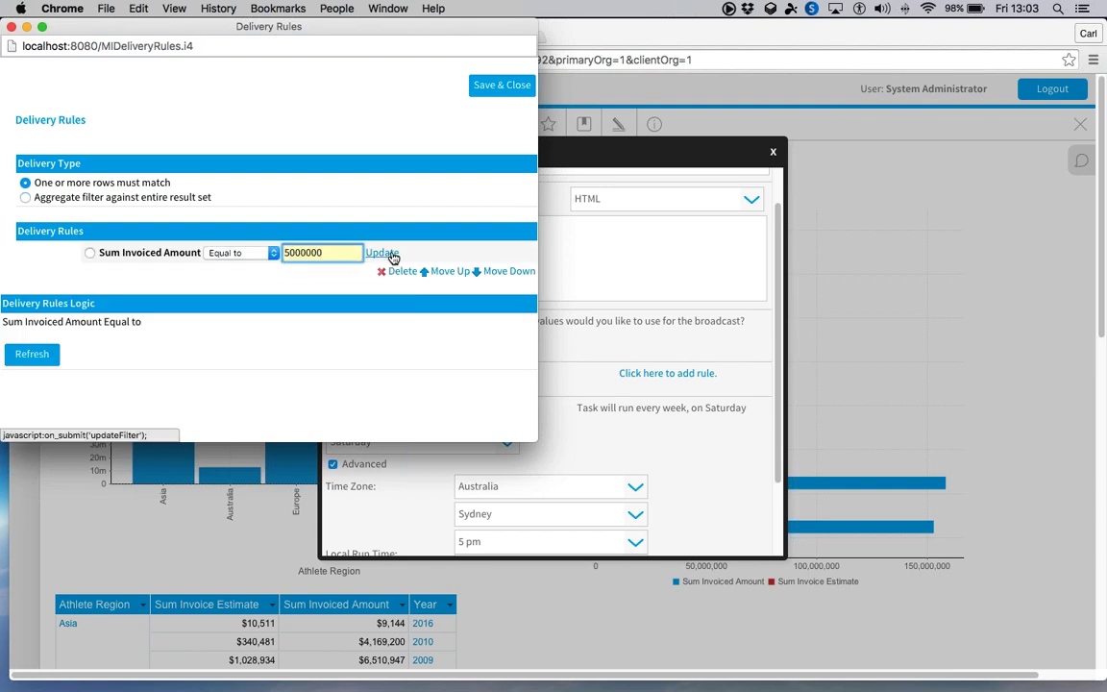
{"action": "left_click", "coordinate": [380, 254]}
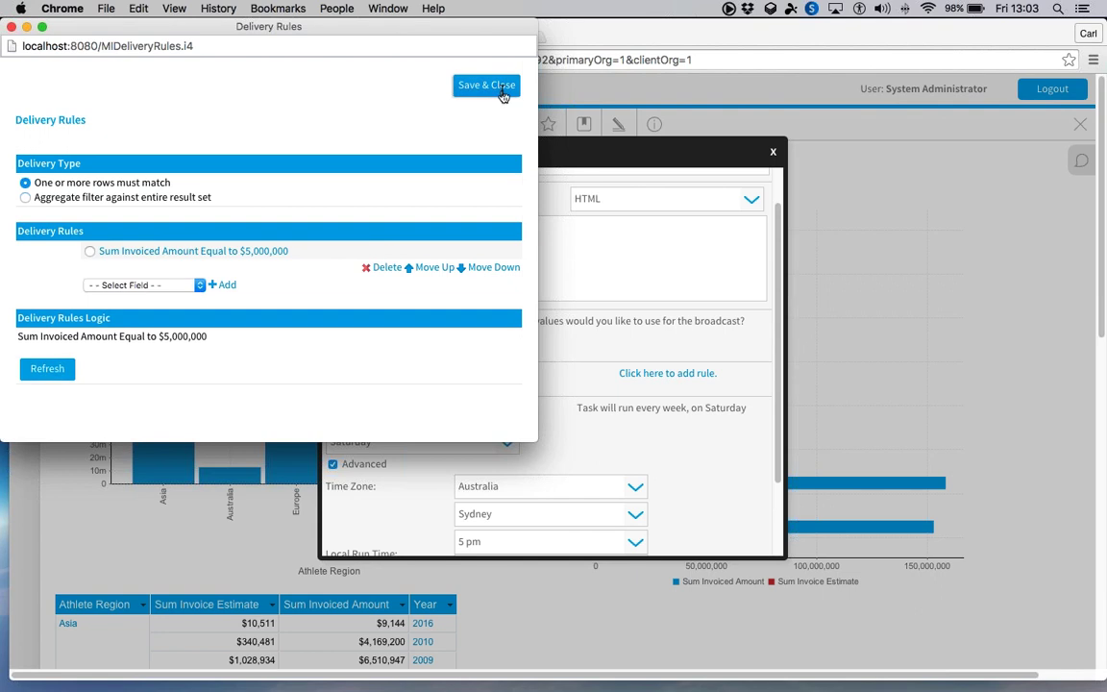
{"action": "left_click", "coordinate": [486, 86]}
- Set the broadcast frequency to every 45 minutes, then close the Broadcast window
{"action": "left_click", "coordinate": [422, 418]}
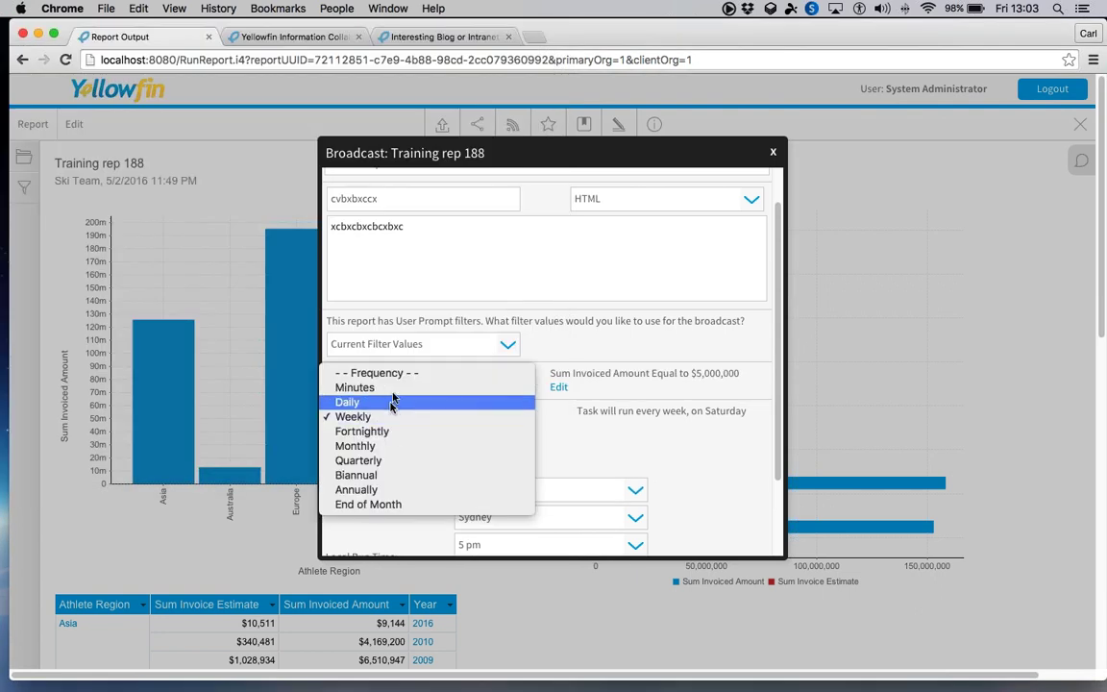
{"action": "left_click", "coordinate": [355, 387]}
{"action": "double_click", "coordinate": [363, 457]}
{"action": "type", "text": "4"}
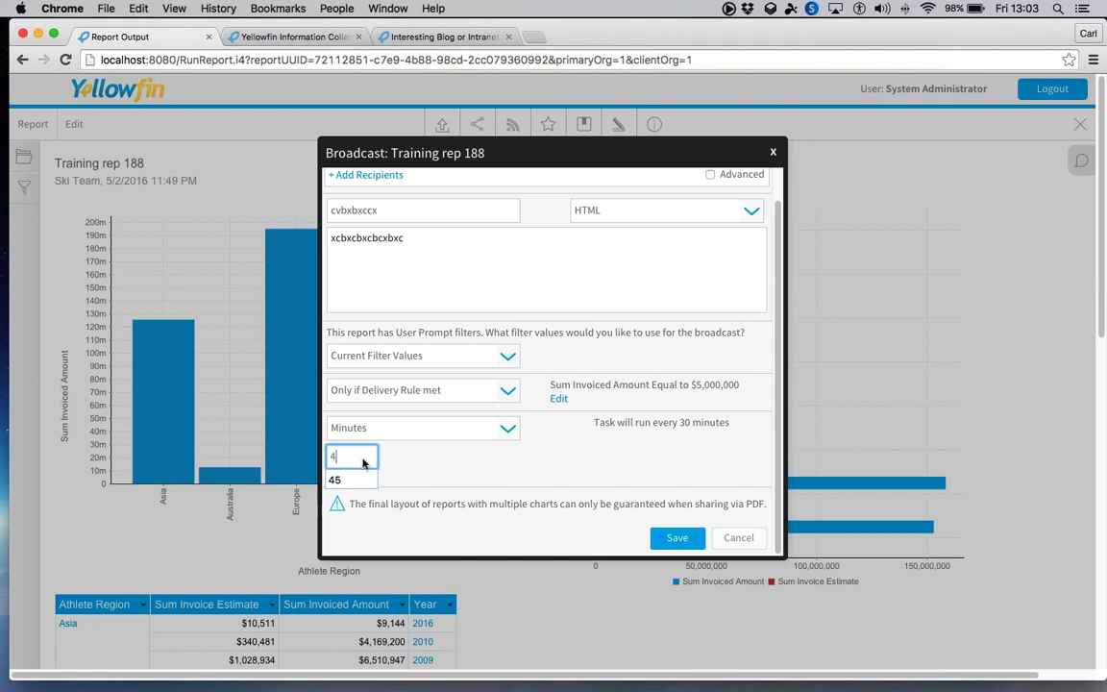
{"action": "type", "text": "5"}
{"action": "left_click", "coordinate": [452, 463]}
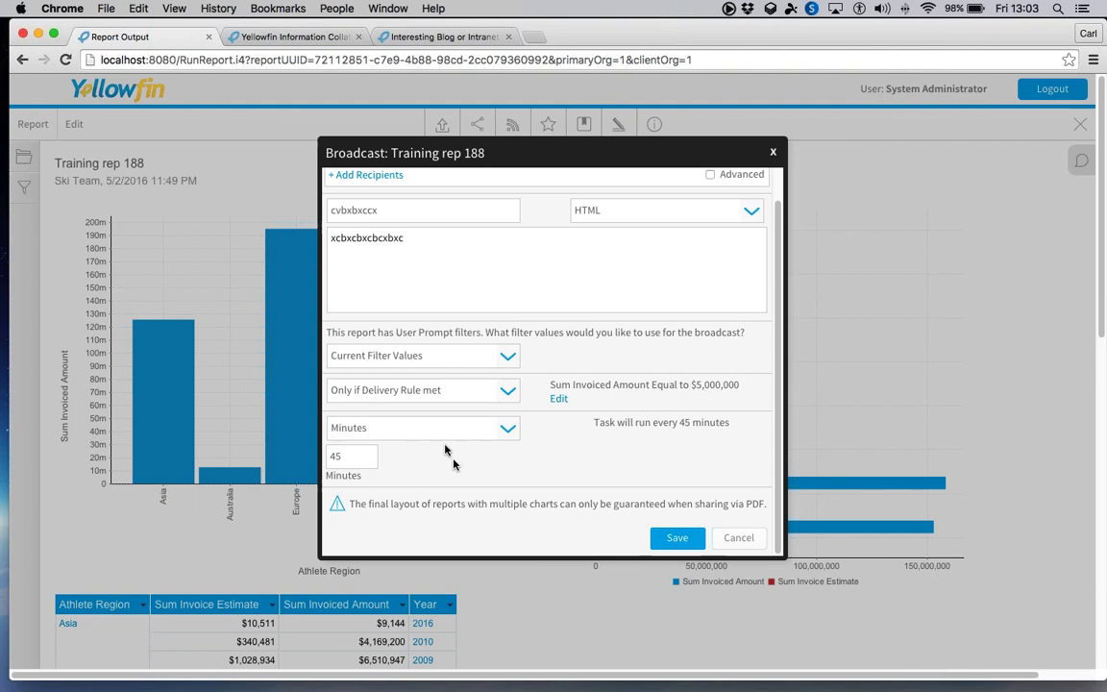
{"action": "scroll", "coordinate": [438, 231], "scroll_direction": "up", "scroll_amount": 2}
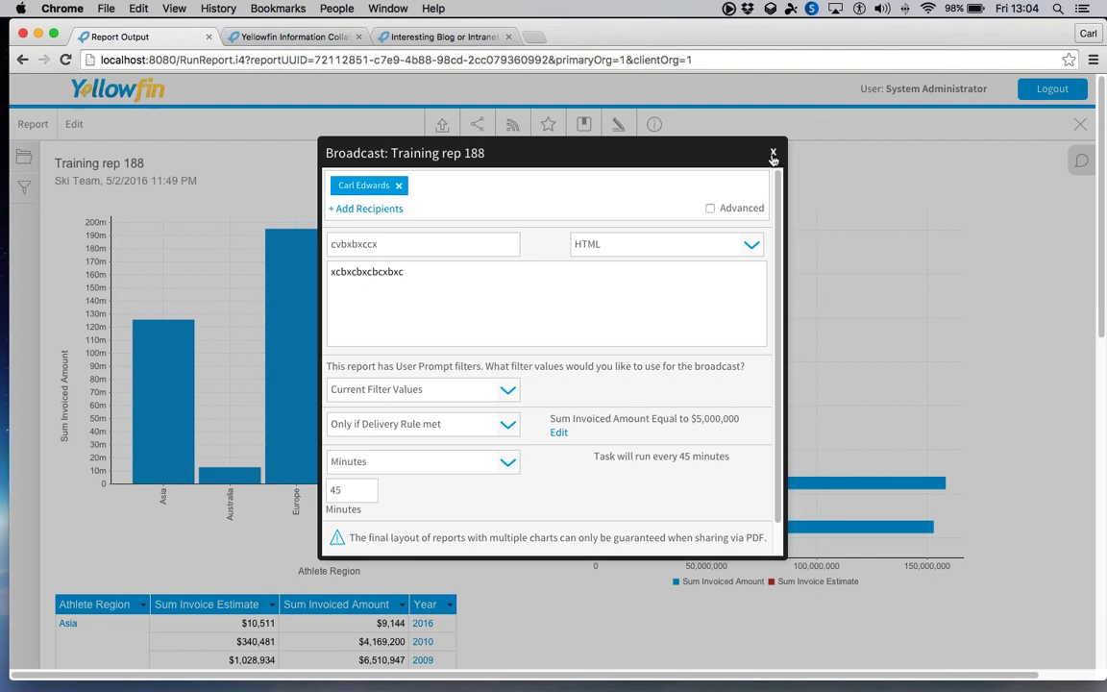
{"action": "left_click", "coordinate": [773, 155]}
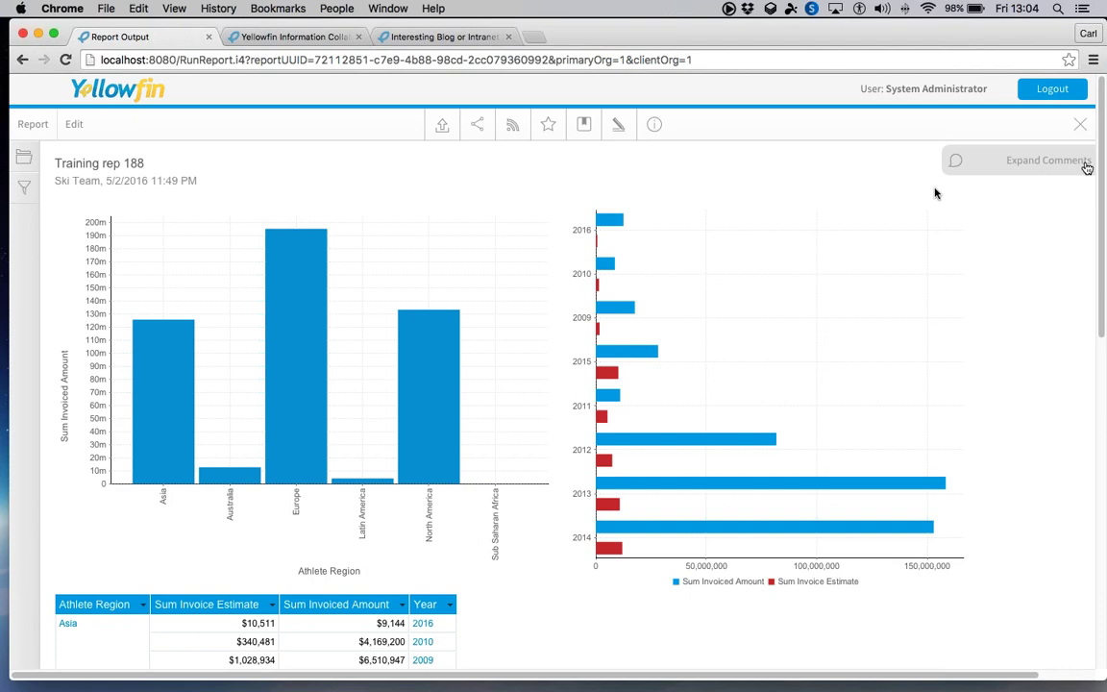
- Add the comment 'Comment 1' to the Training rep 188 report
{"action": "left_click", "coordinate": [1086, 168]}
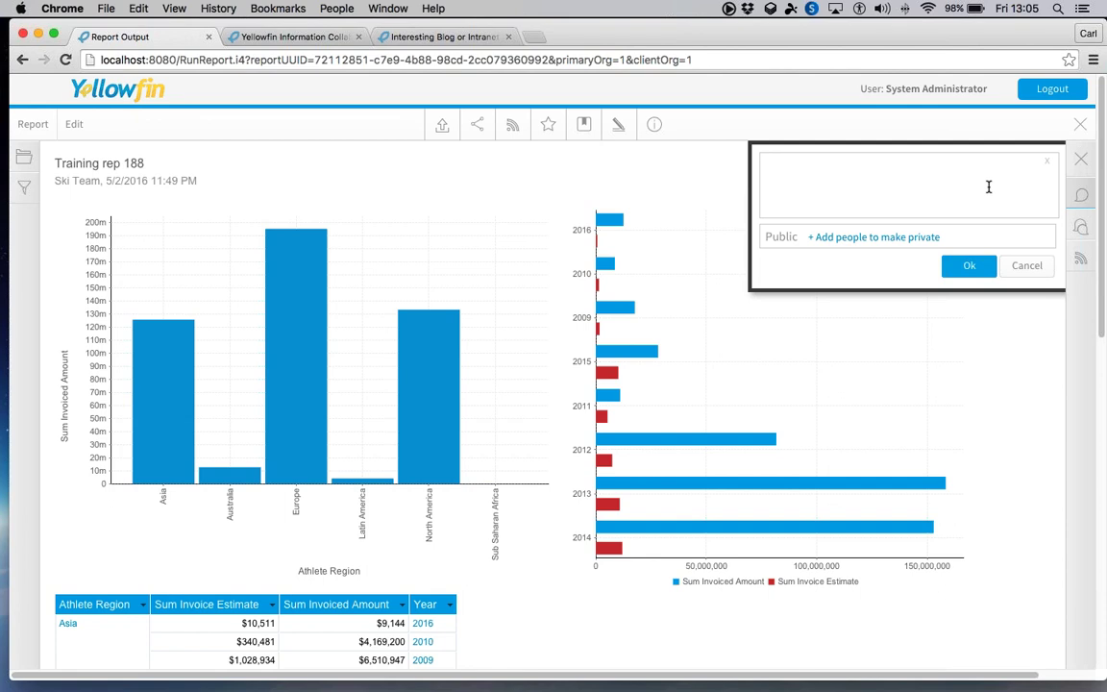
{"action": "left_click", "coordinate": [988, 187]}
{"action": "type", "text": "Coment 1"}
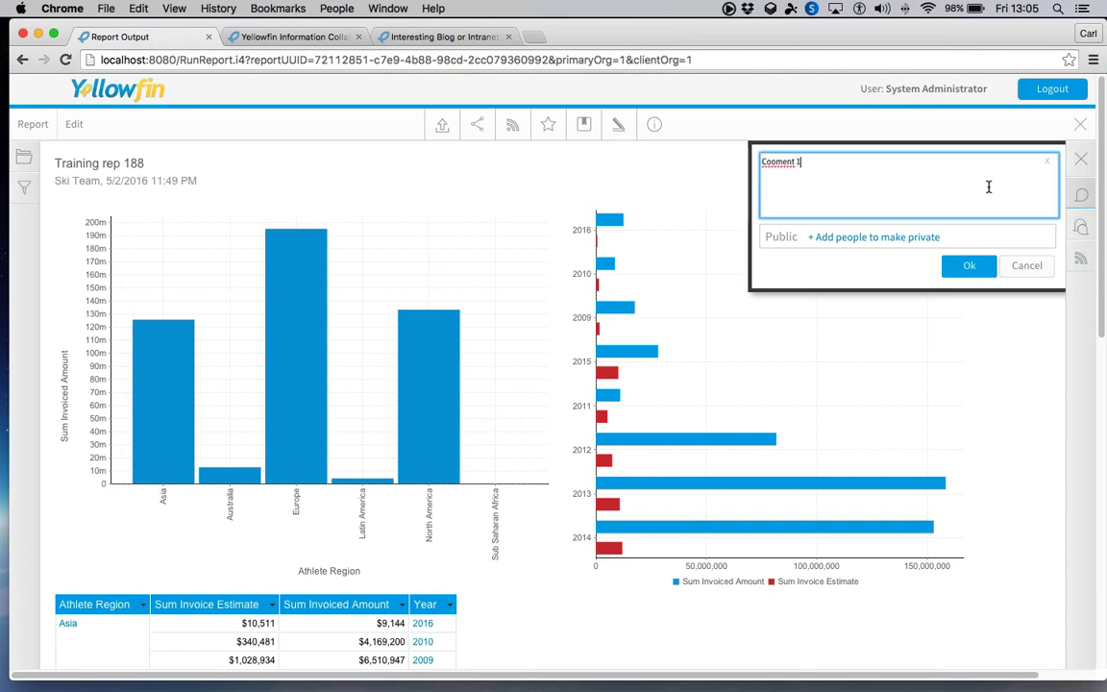
{"action": "key", "text": "BackSpace"}
{"action": "key", "text": "BackSpace"}
{"action": "key", "text": "BackSpace"}
{"action": "key", "text": "BackSpace"}
{"action": "key", "text": "BackSpace"}
{"action": "key", "text": "BackSpace"}
{"action": "type", "text": "mment 1"}
{"action": "left_click", "coordinate": [990, 266]}
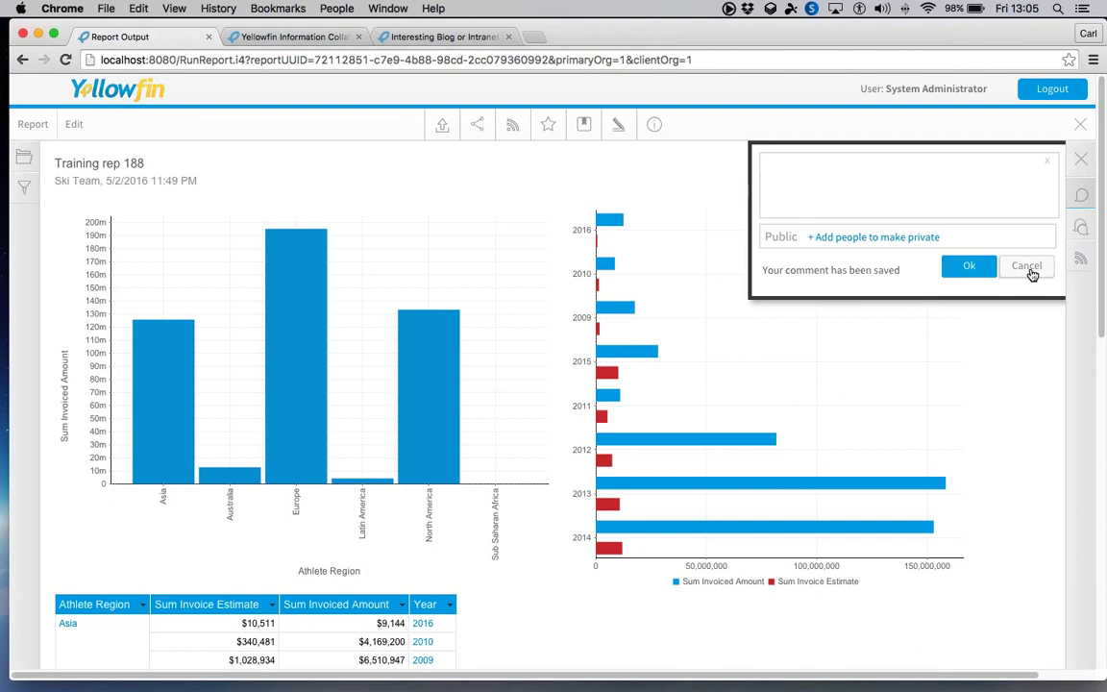
- Review the saved comments, hide the panel, and close the report back to GIS Maps
{"action": "left_click", "coordinate": [1081, 236]}
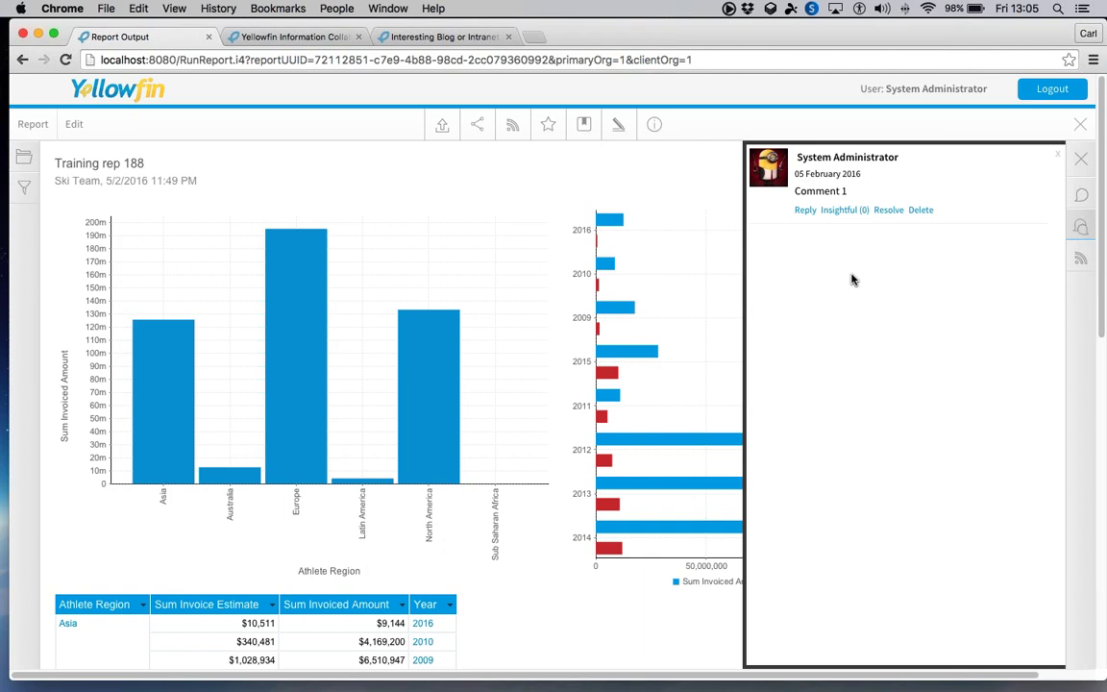
{"action": "left_click", "coordinate": [1049, 163]}
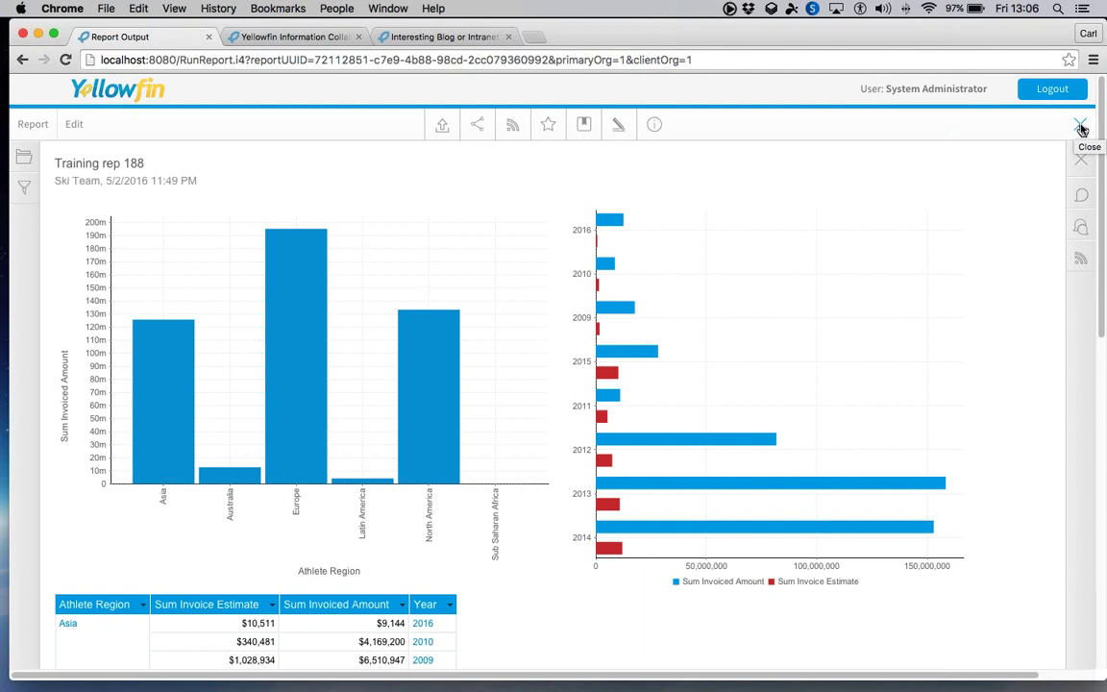
{"action": "left_click", "coordinate": [1081, 130]}
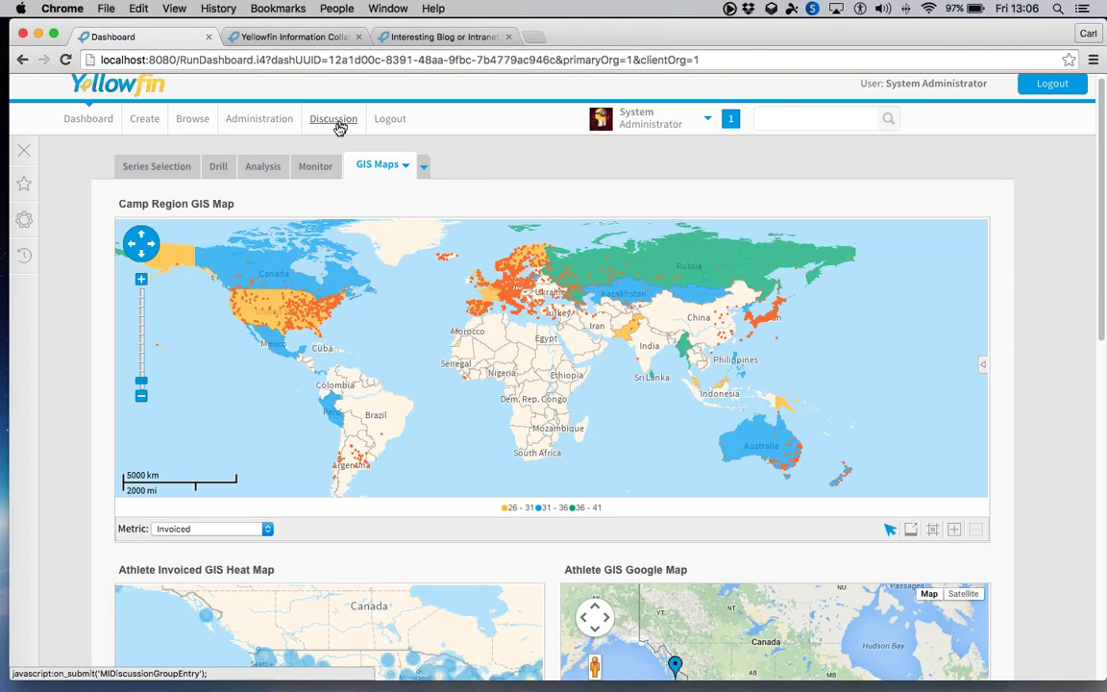
- Go to the Discussion area and open the Demo Discussion topic
{"action": "left_click", "coordinate": [333, 119]}
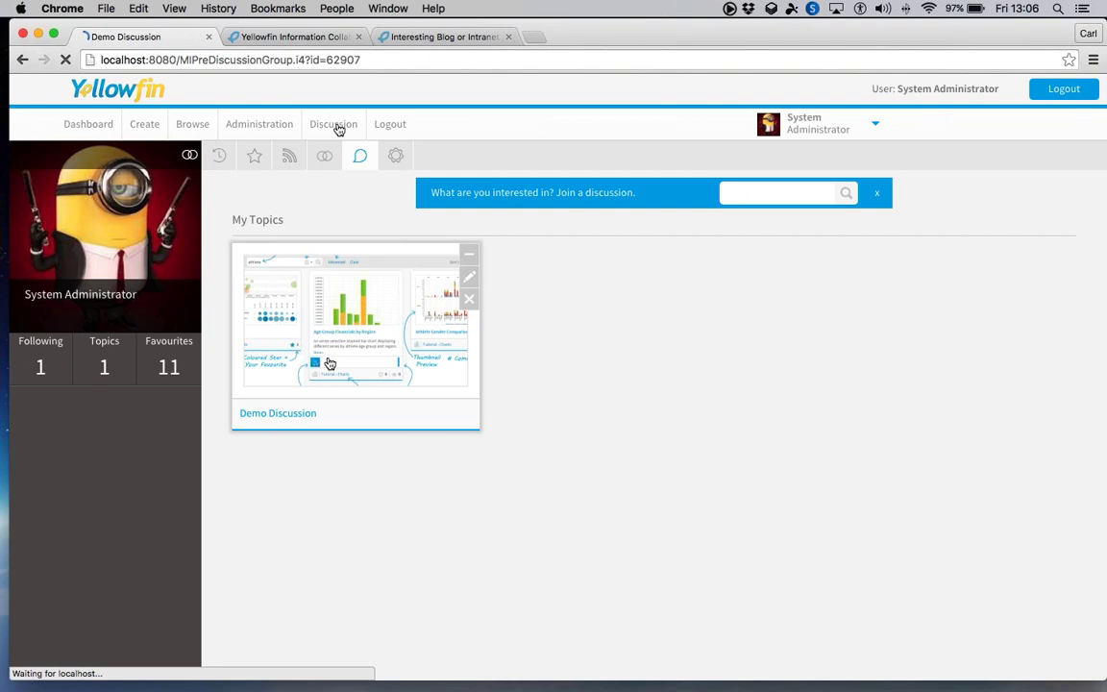
{"action": "left_click", "coordinate": [329, 363]}
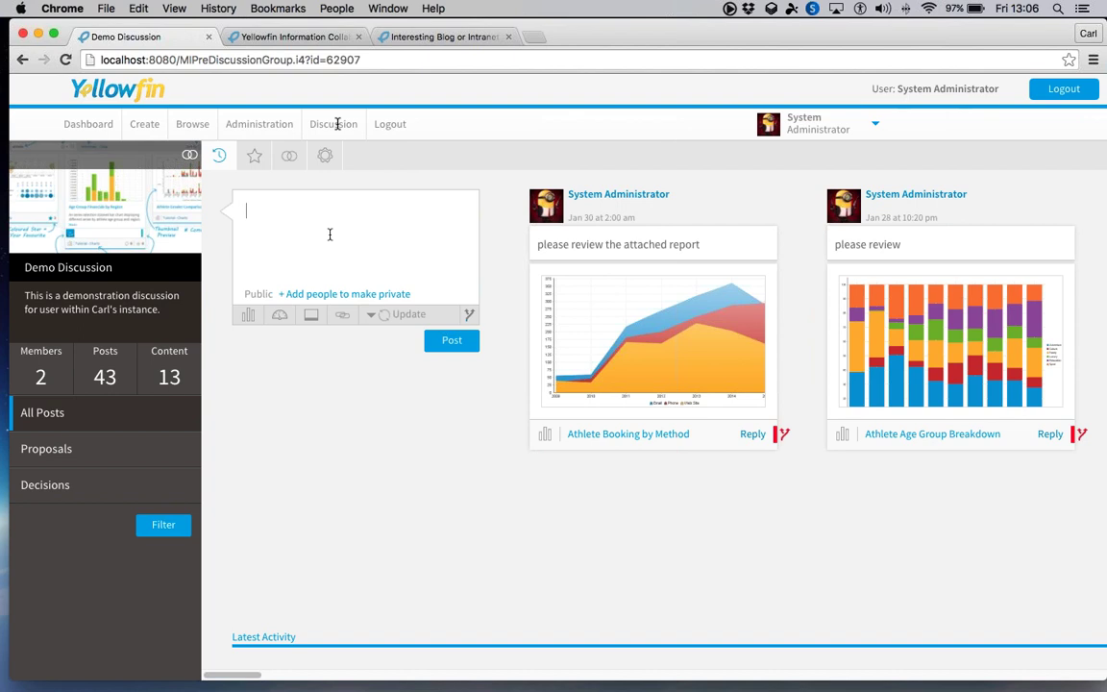
- Draft the post 'please review the attached report', attach the Andrew Draft report, and open Post Settings
{"action": "type", "text": "please review the attached report"}
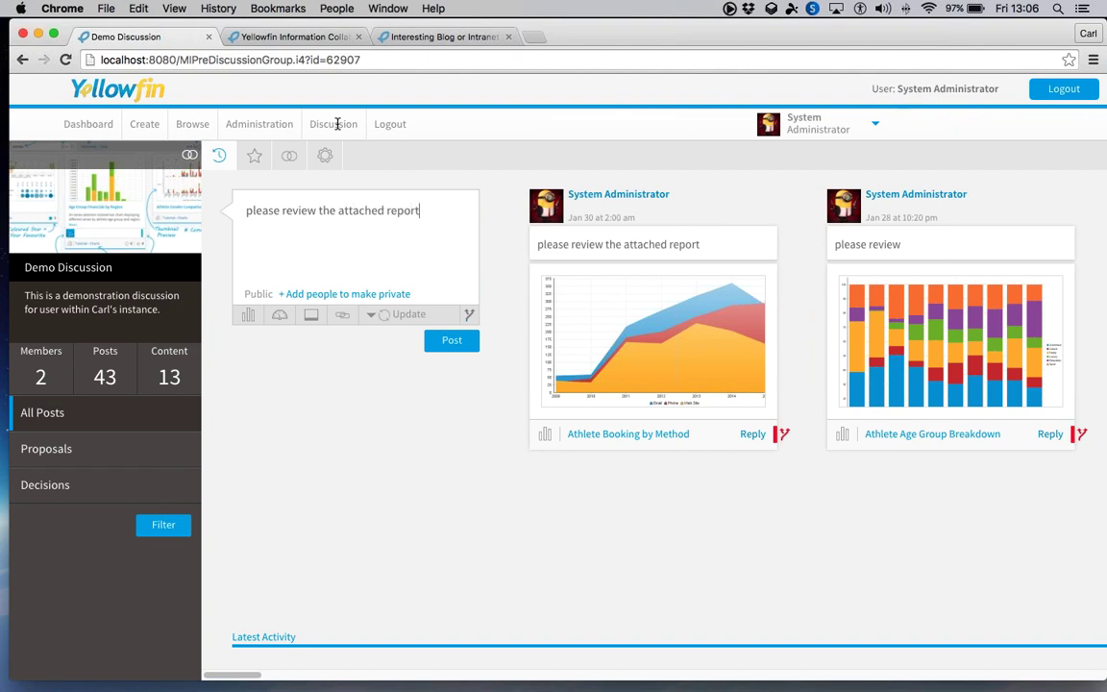
{"action": "left_click", "coordinate": [248, 315]}
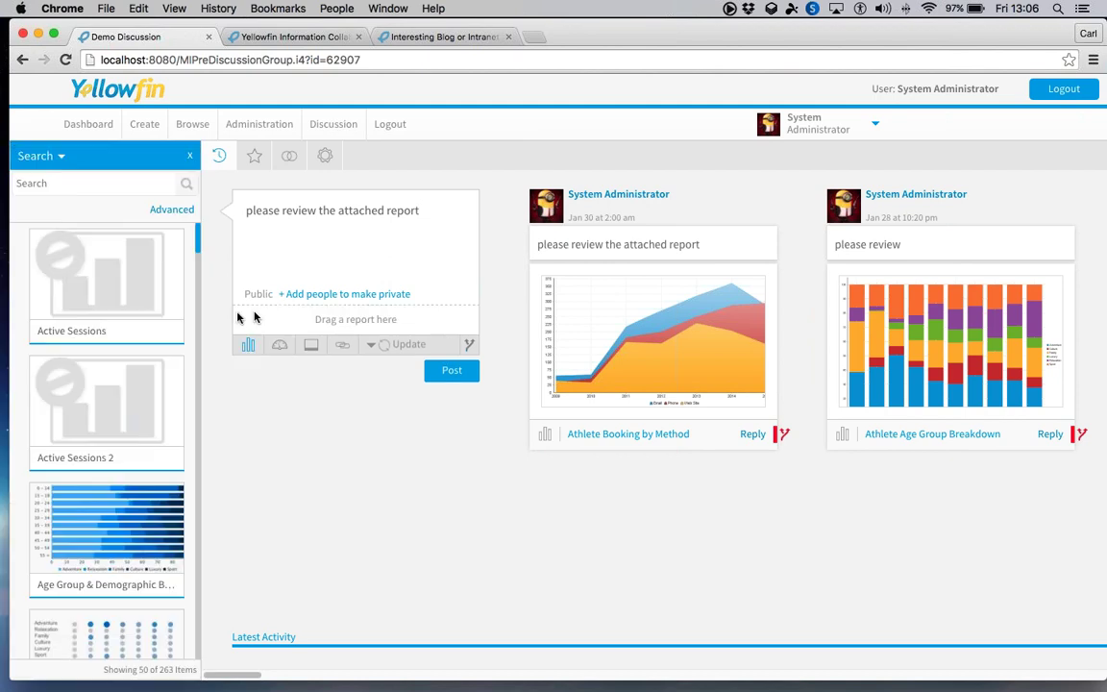
{"action": "scroll", "coordinate": [168, 365], "scroll_direction": "down", "scroll_amount": 10}
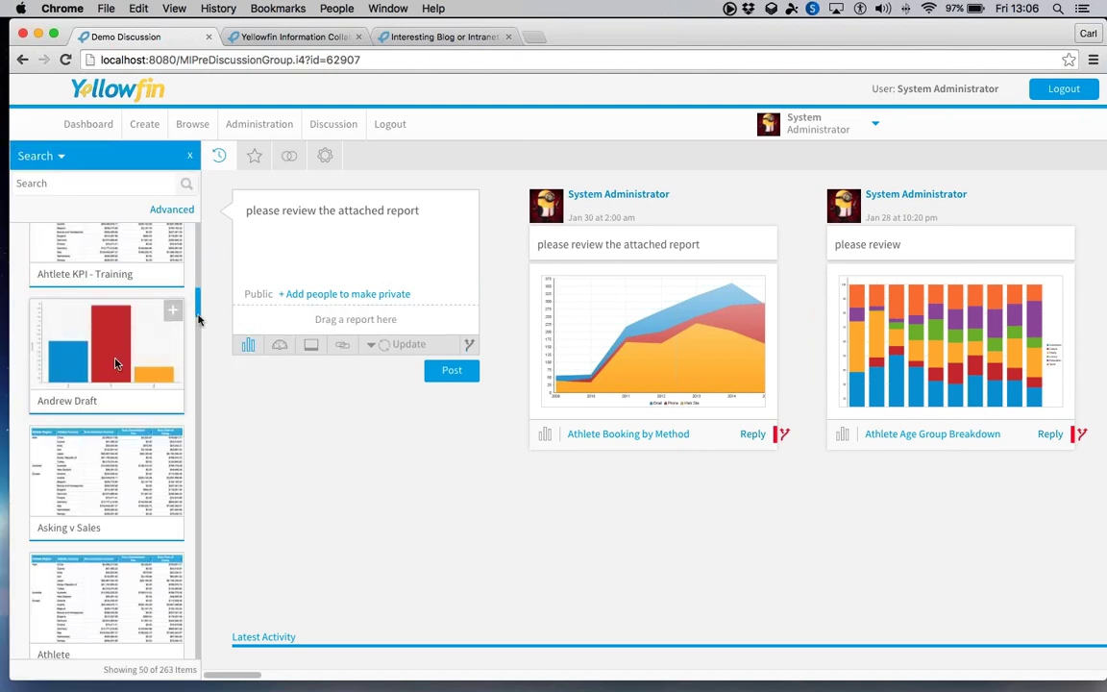
{"action": "left_click_drag", "start_coordinate": [105, 345], "coordinate": [326, 317]}
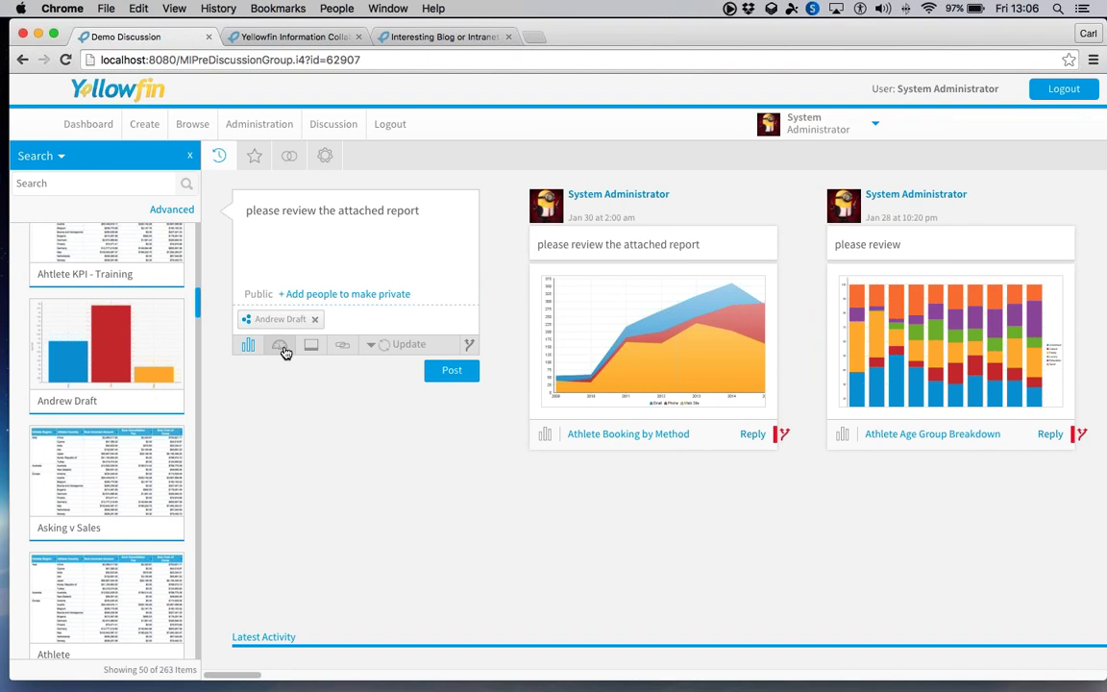
{"action": "left_click", "coordinate": [469, 344]}
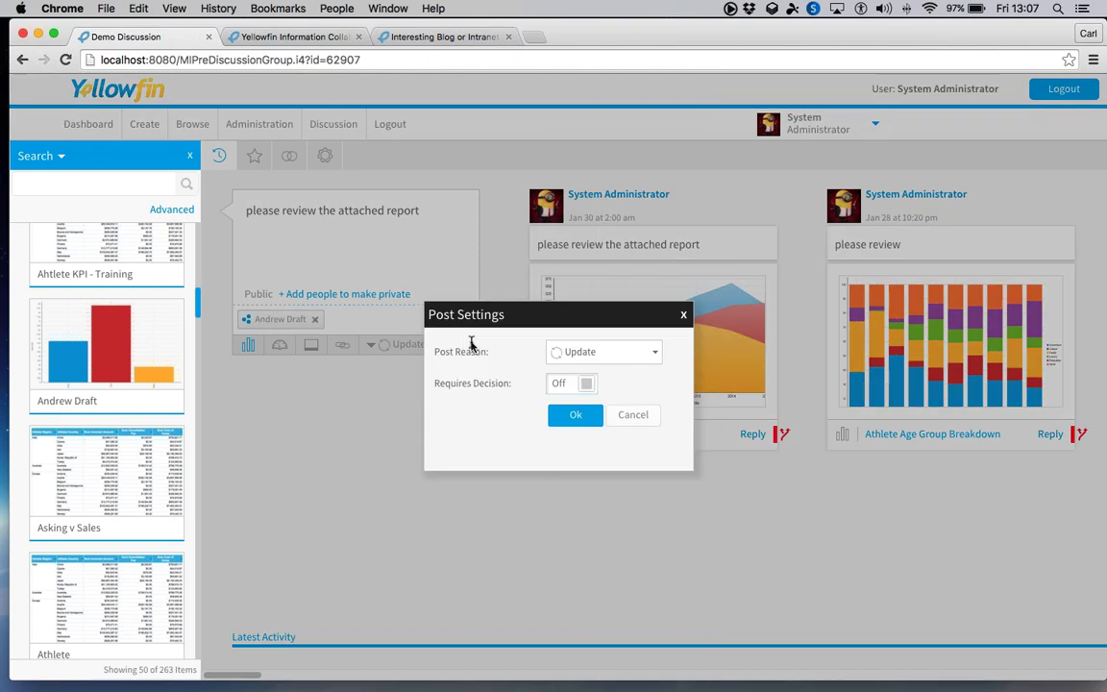
- Set the post reason to Issue, due 24 February 2016, and publish the post
{"action": "left_click", "coordinate": [567, 352]}
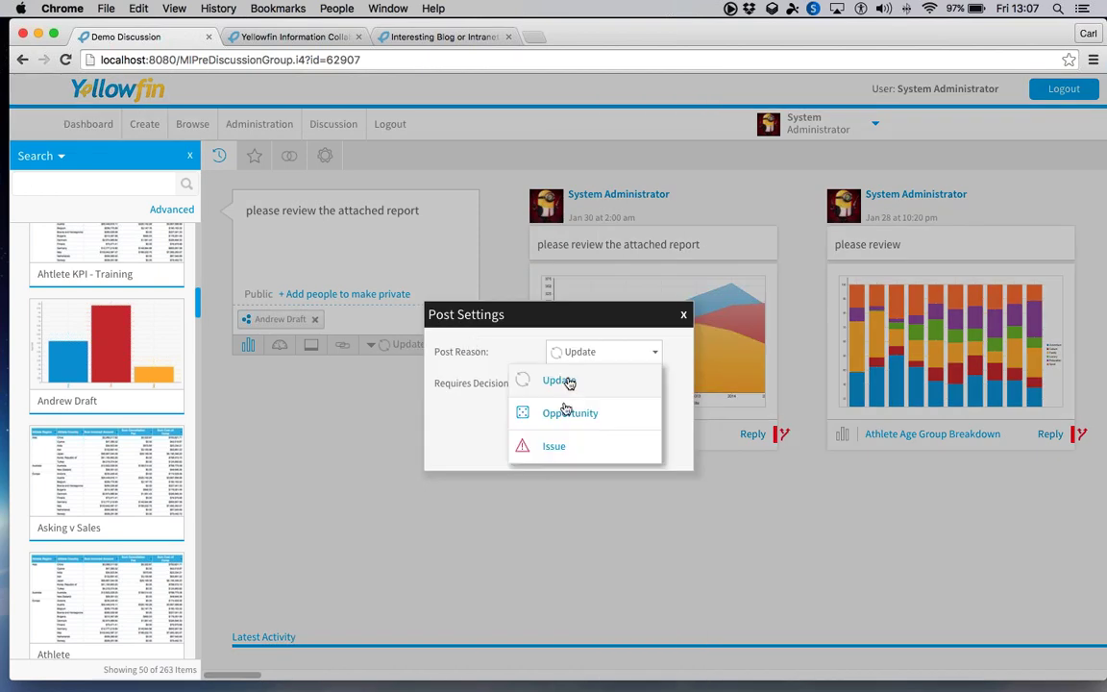
{"action": "left_click", "coordinate": [555, 447]}
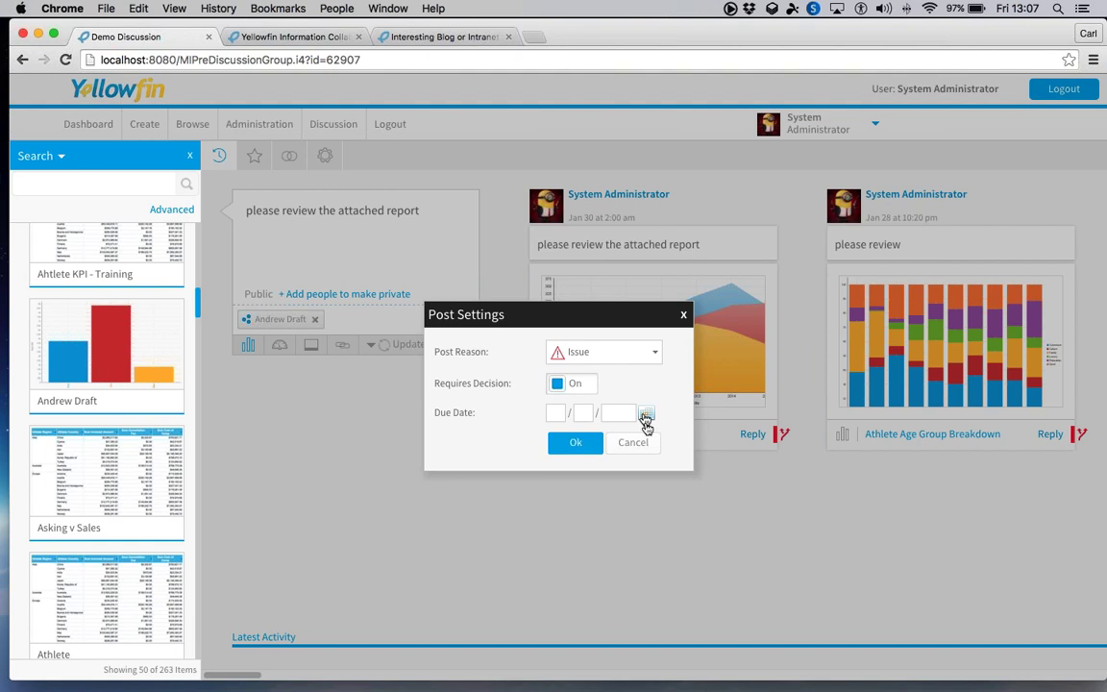
{"action": "left_click", "coordinate": [646, 415]}
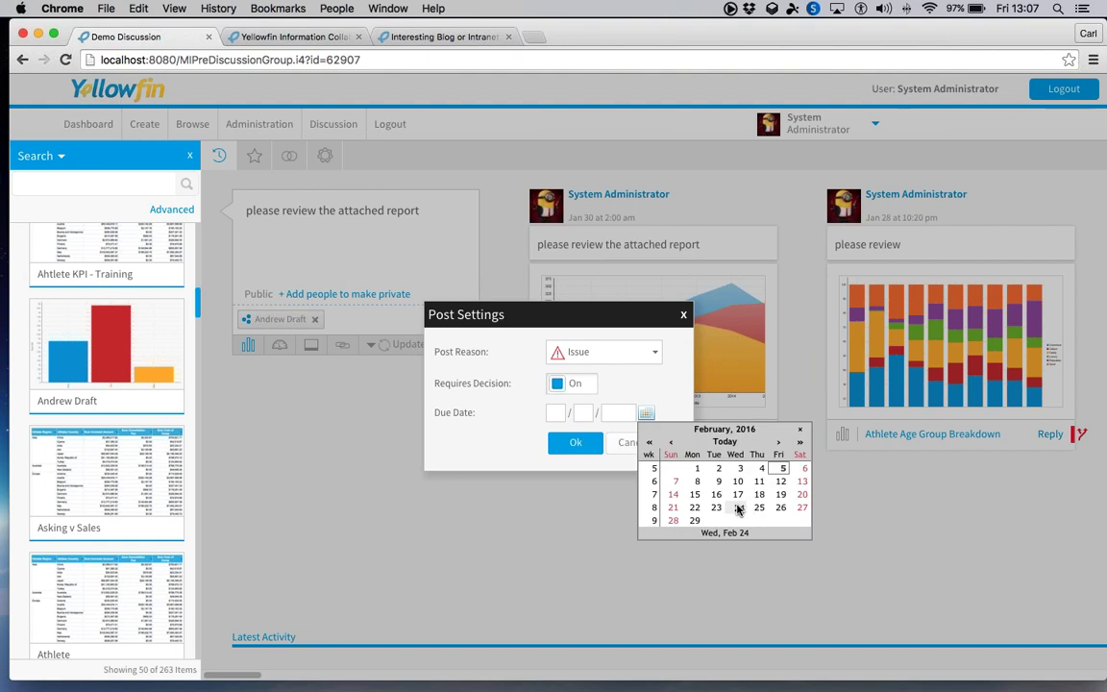
{"action": "left_click", "coordinate": [736, 507]}
{"action": "left_click", "coordinate": [585, 448]}
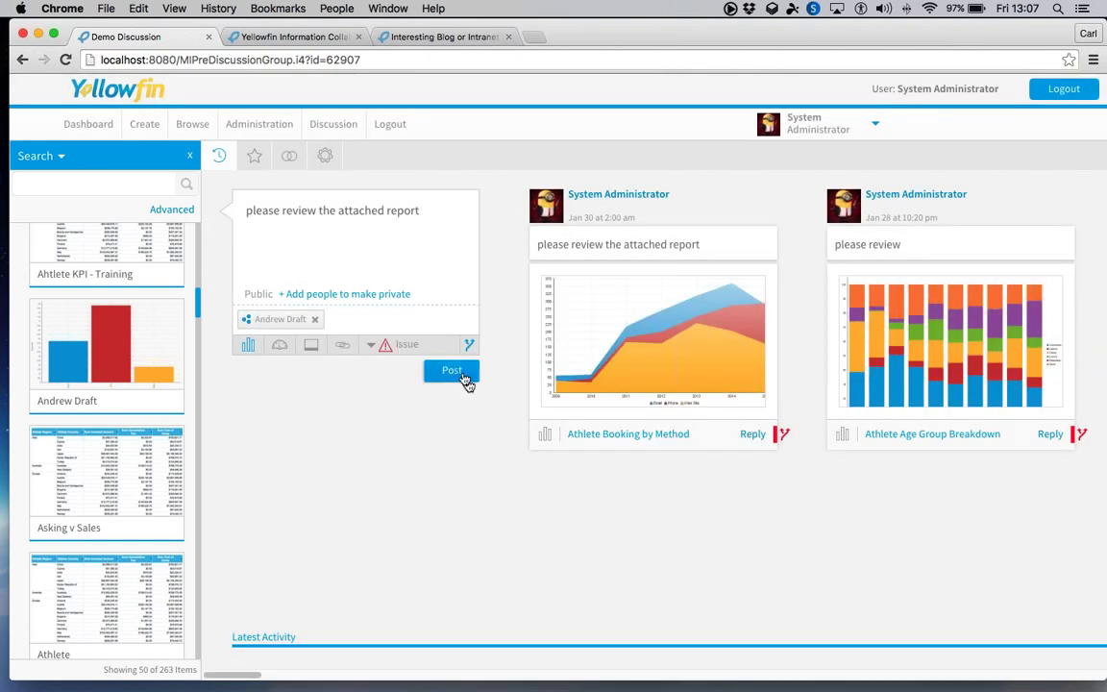
{"action": "left_click", "coordinate": [462, 376]}
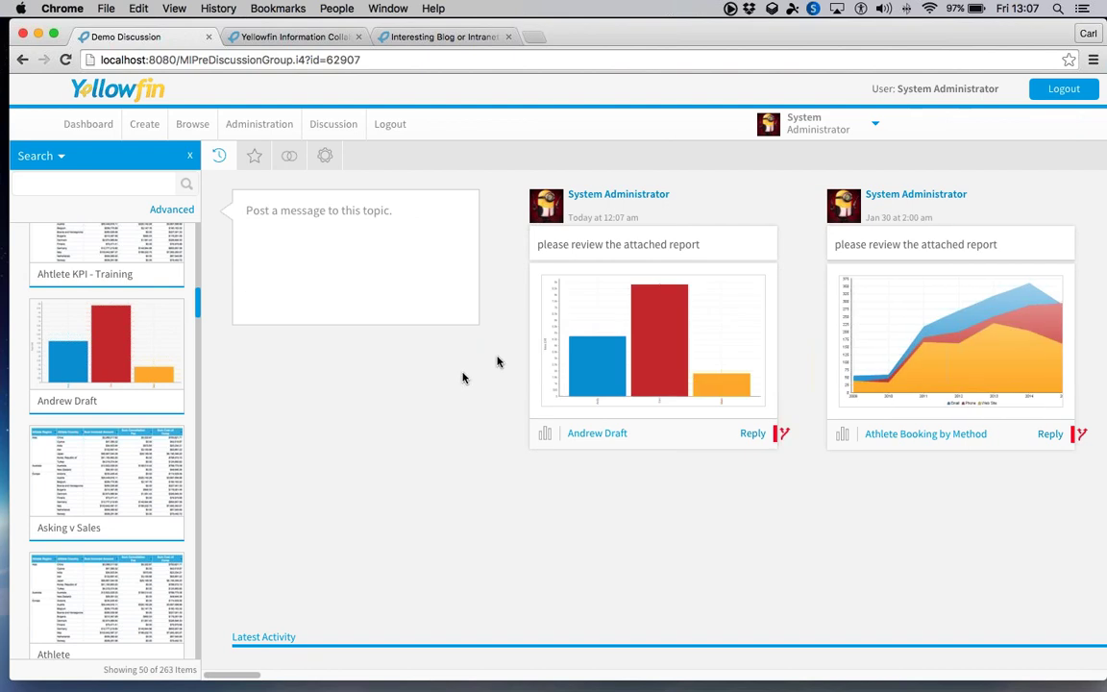
{"action": "left_click", "coordinate": [188, 154]}
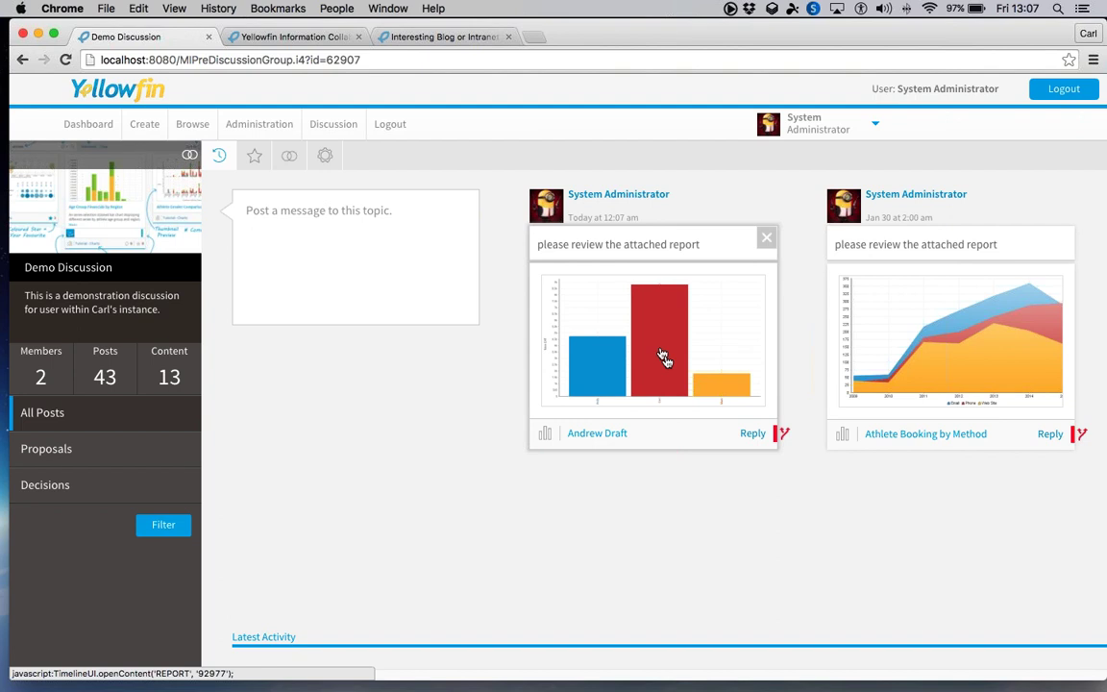
{"action": "left_click", "coordinate": [752, 433]}
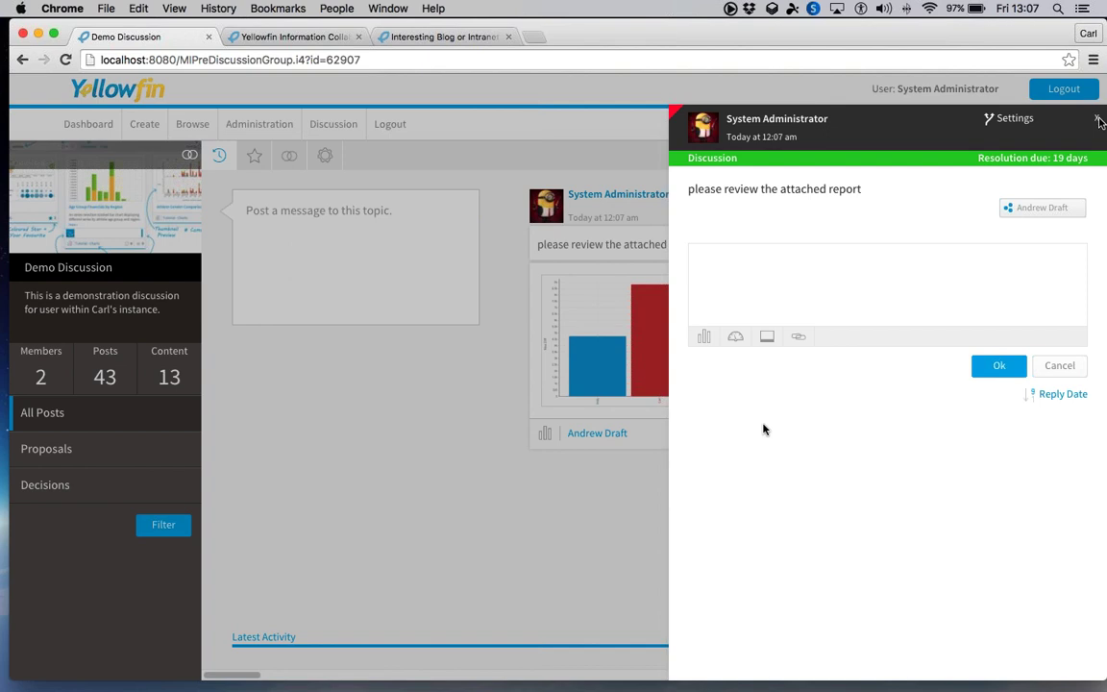
{"action": "left_click", "coordinate": [1098, 120]}
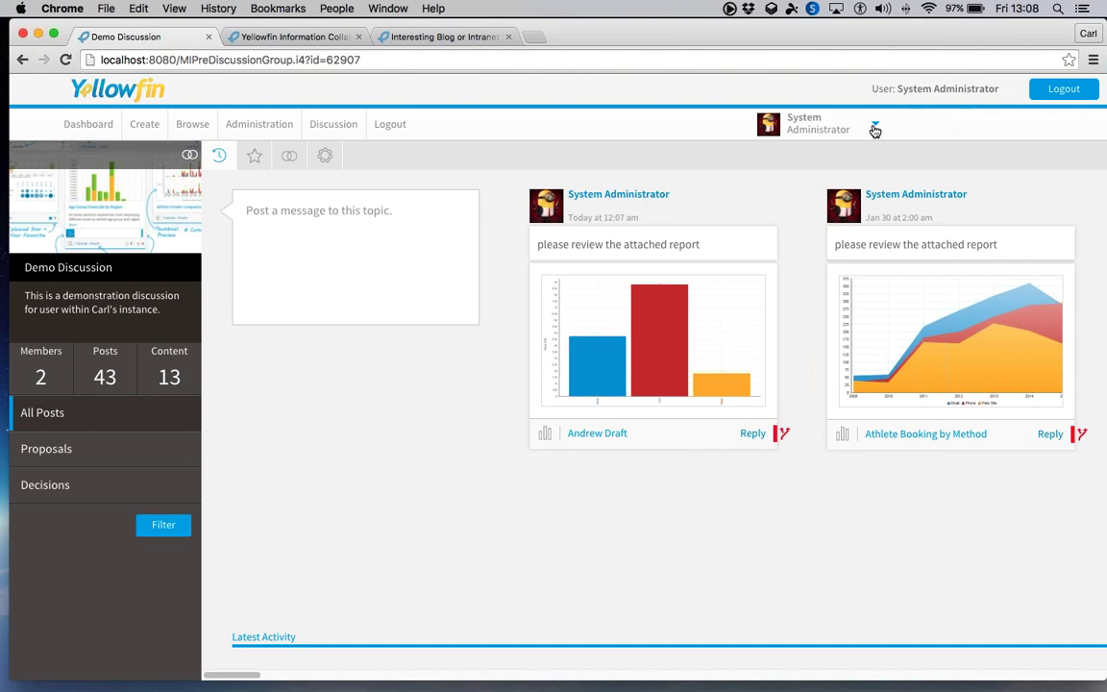
- Glance at the personal user menu, then bring up the Administration dropdown
{"action": "left_click", "coordinate": [874, 128]}
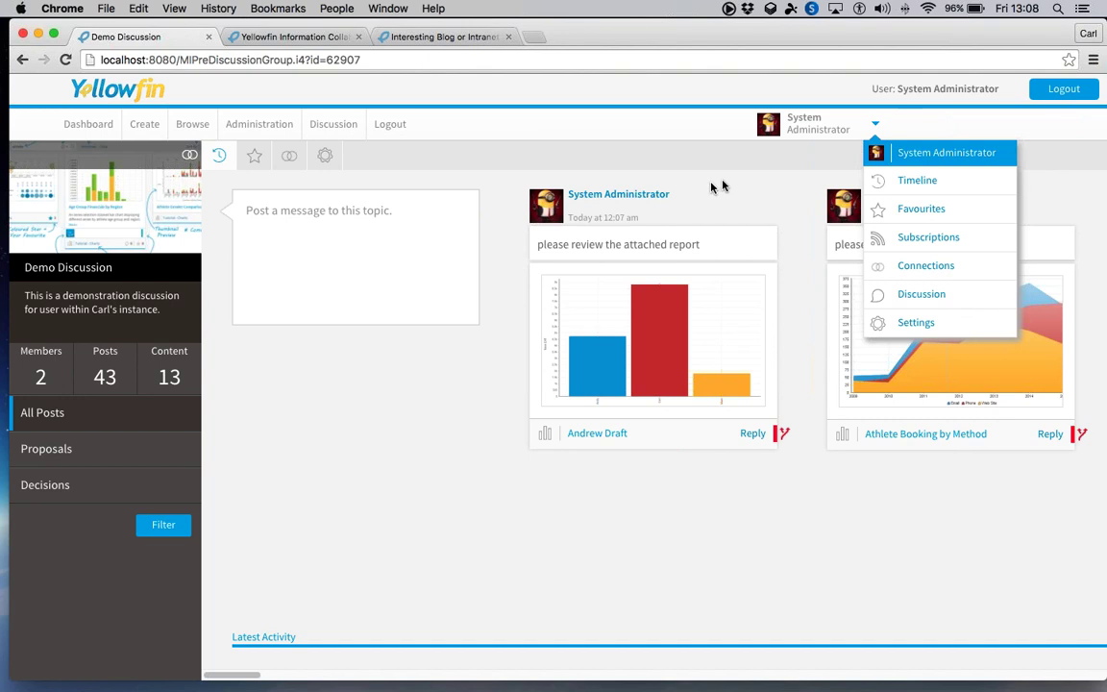
{"action": "left_click", "coordinate": [722, 184]}
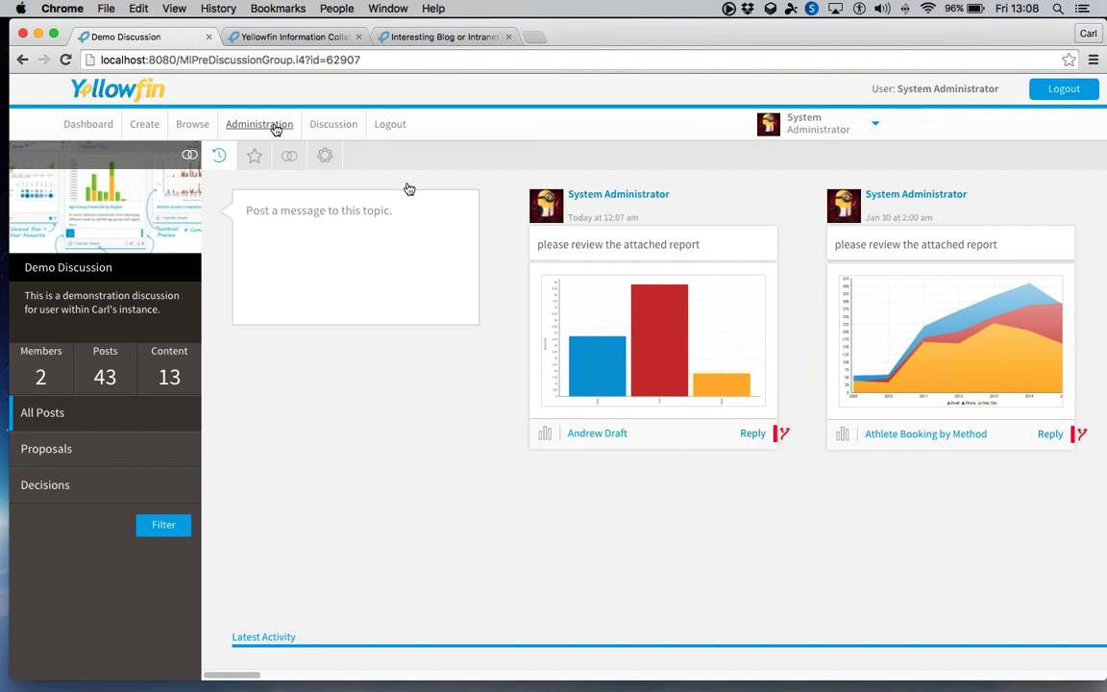
{"action": "mouse_move", "coordinate": [276, 128]}
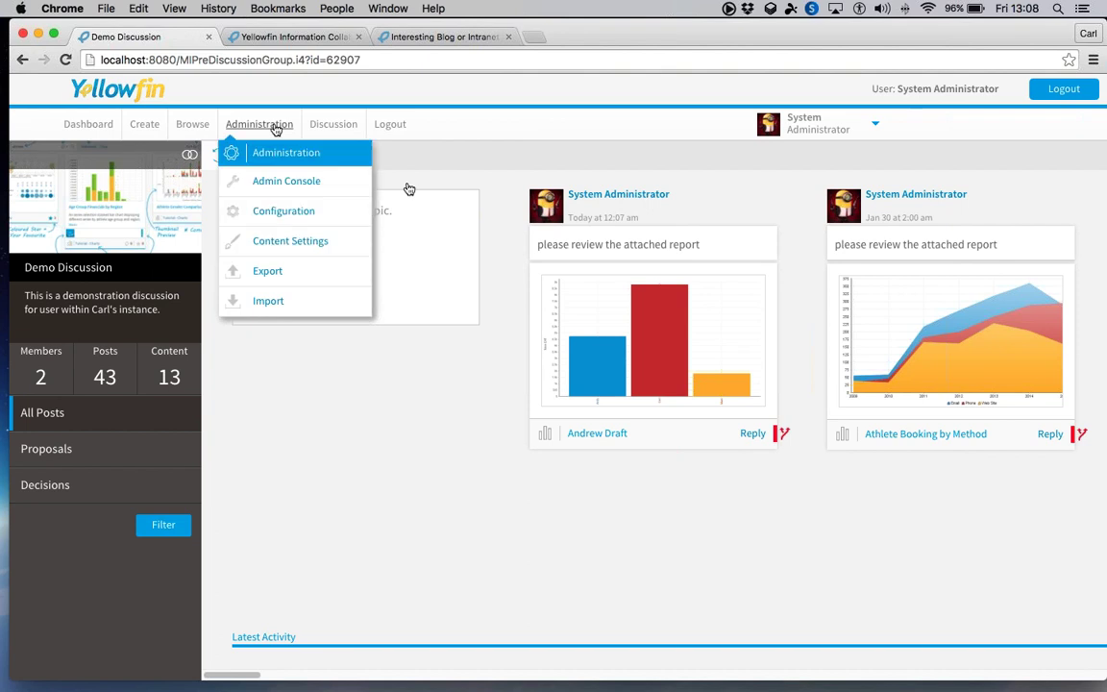
- Open the Admin Console and list its roles: Admin, Corp Writer, Report Consumer and Report Writer
{"action": "left_click", "coordinate": [290, 185]}
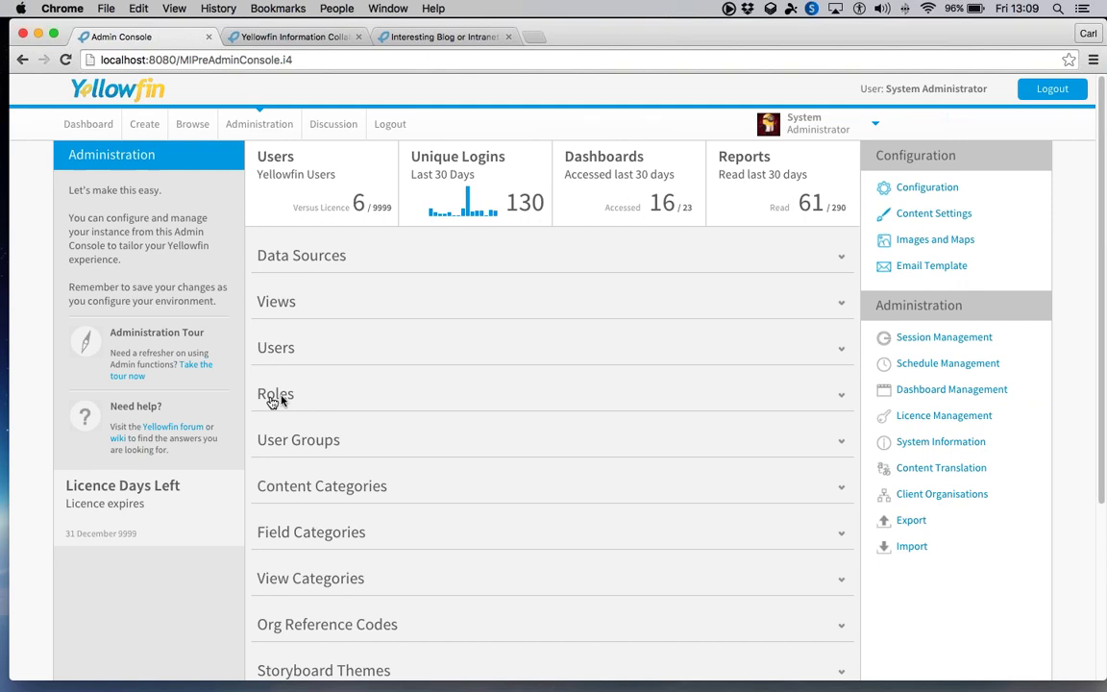
{"action": "left_click", "coordinate": [274, 400]}
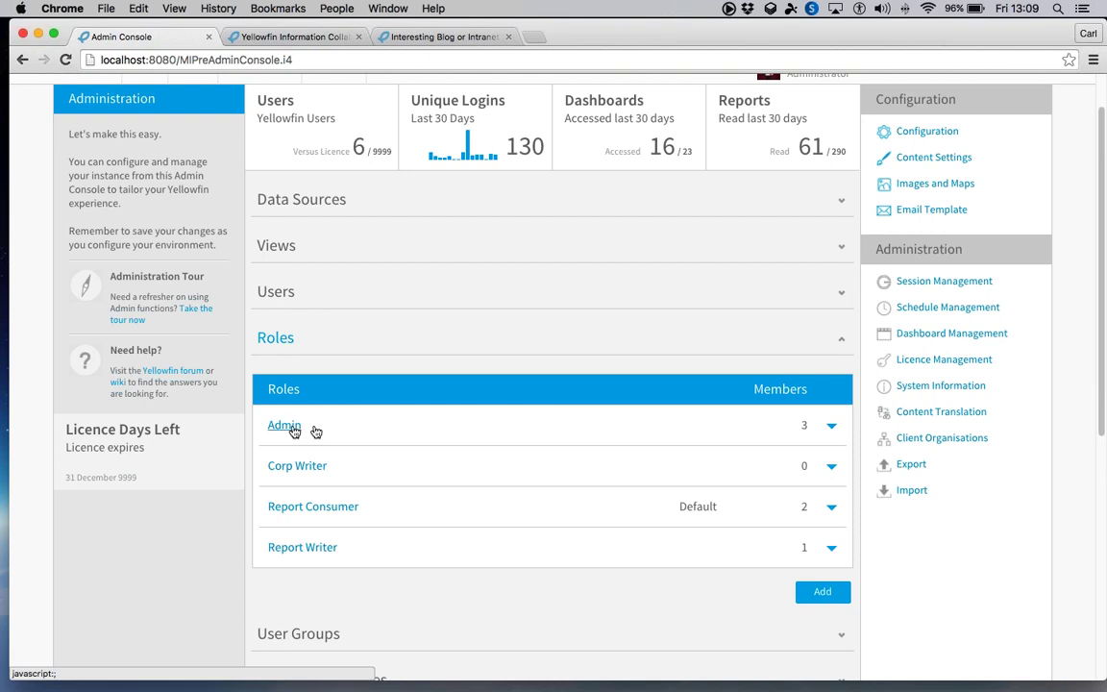
{"action": "left_click", "coordinate": [288, 425]}
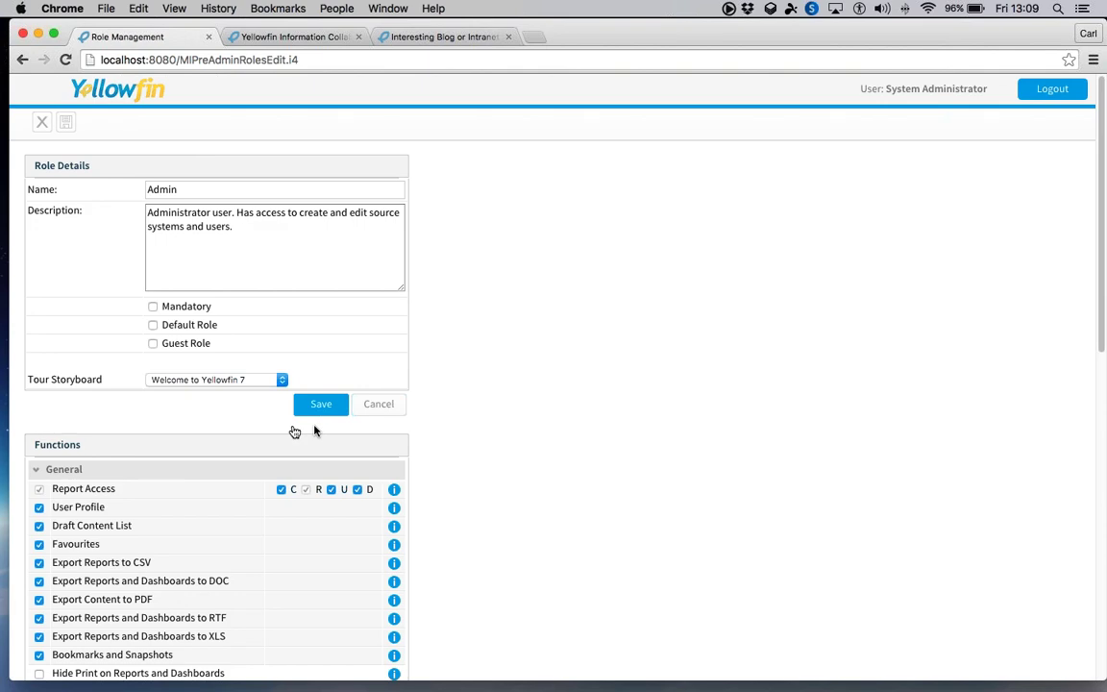
{"action": "scroll", "coordinate": [269, 424], "scroll_direction": "down", "scroll_amount": 3}
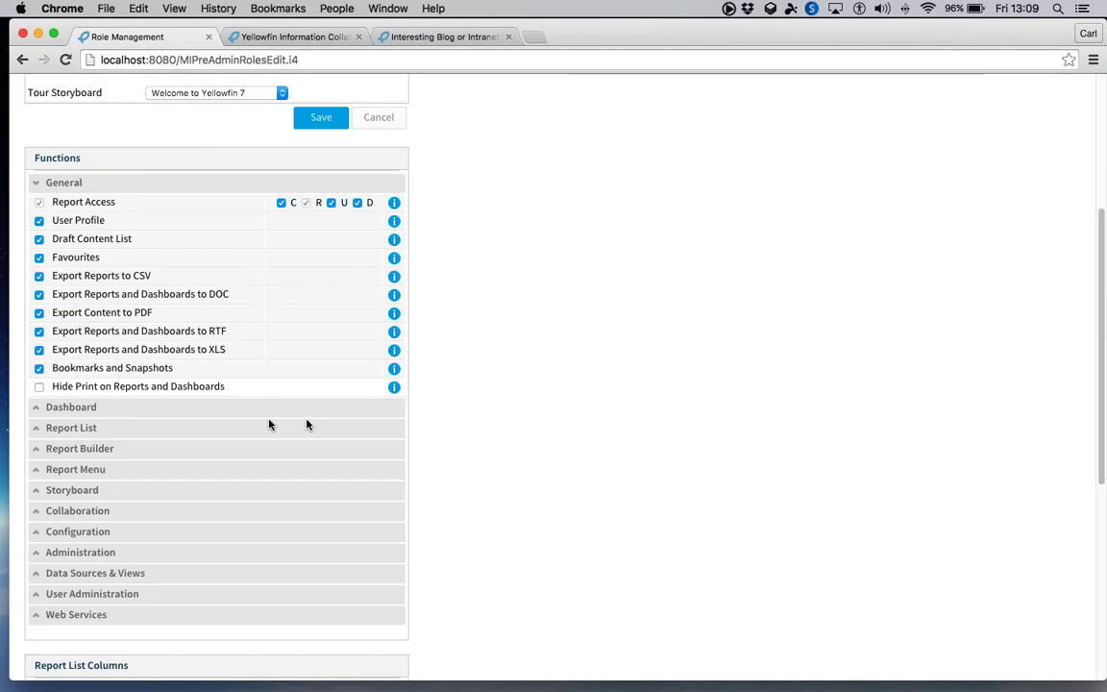
{"action": "left_click", "coordinate": [82, 413]}
{"action": "scroll", "coordinate": [83, 444], "scroll_direction": "down", "scroll_amount": 4}
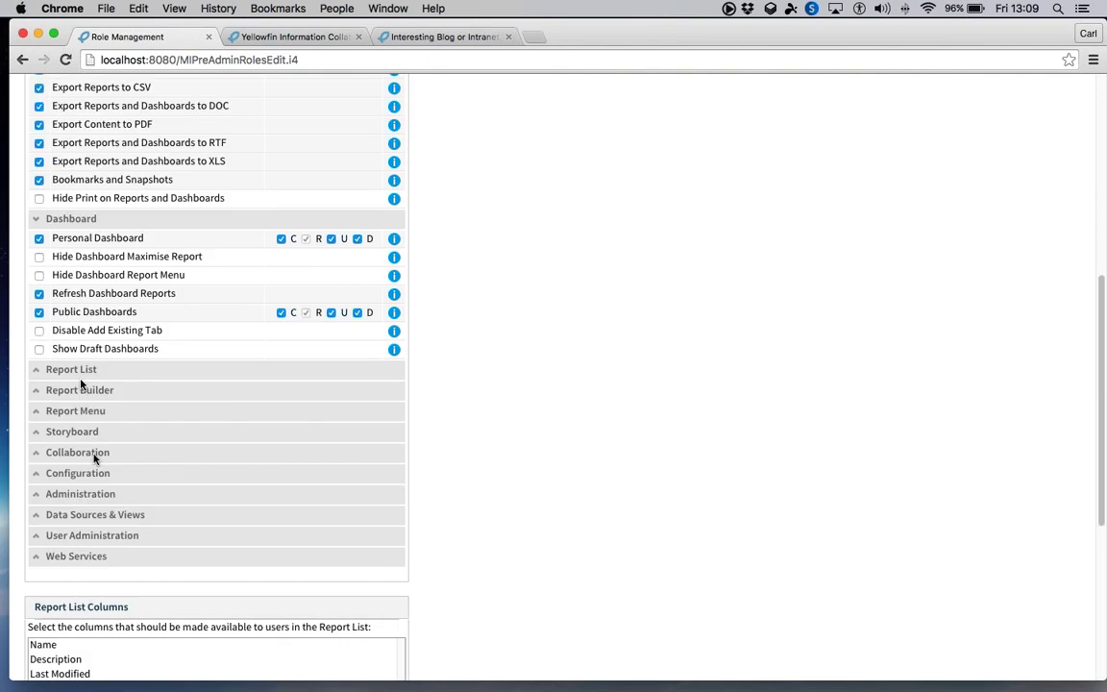
{"action": "left_click", "coordinate": [83, 378]}
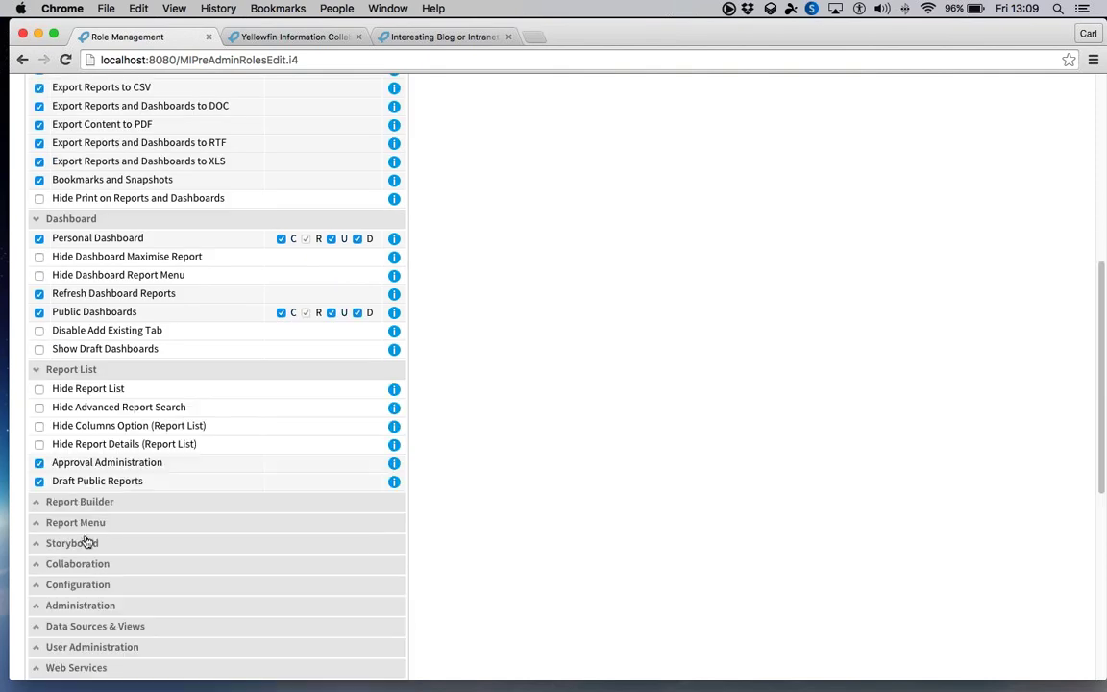
{"action": "left_click", "coordinate": [81, 501]}
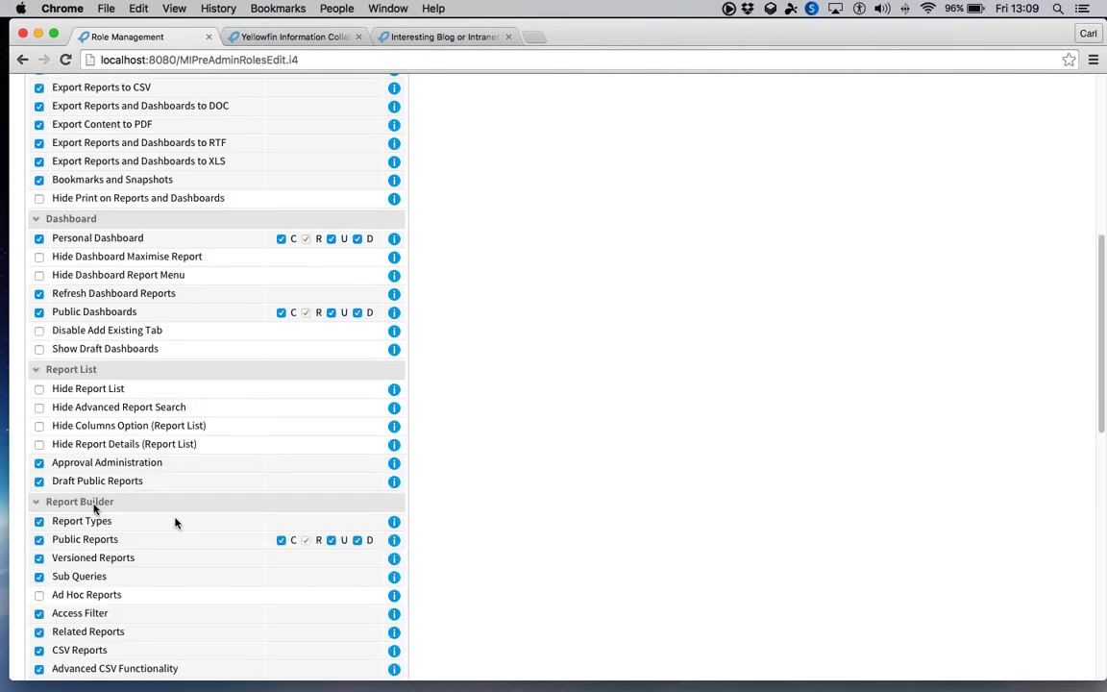
{"action": "scroll", "coordinate": [171, 519], "scroll_direction": "down", "scroll_amount": 9}
{"action": "left_click", "coordinate": [75, 363]}
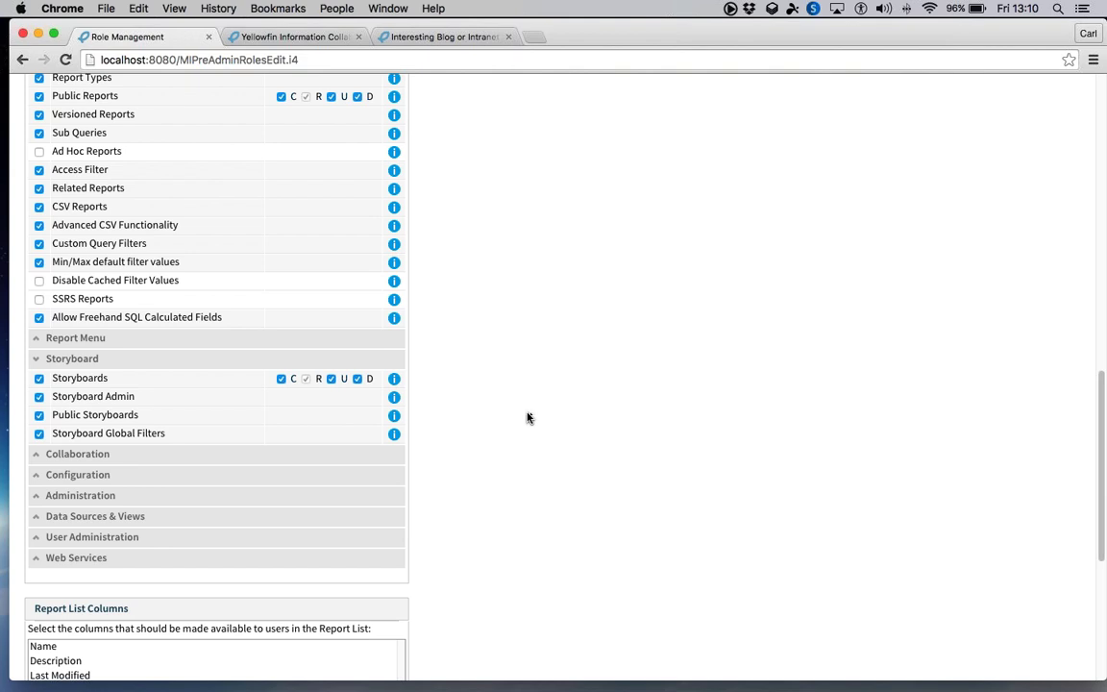
{"action": "scroll", "coordinate": [528, 417], "scroll_direction": "up", "scroll_amount": 15}
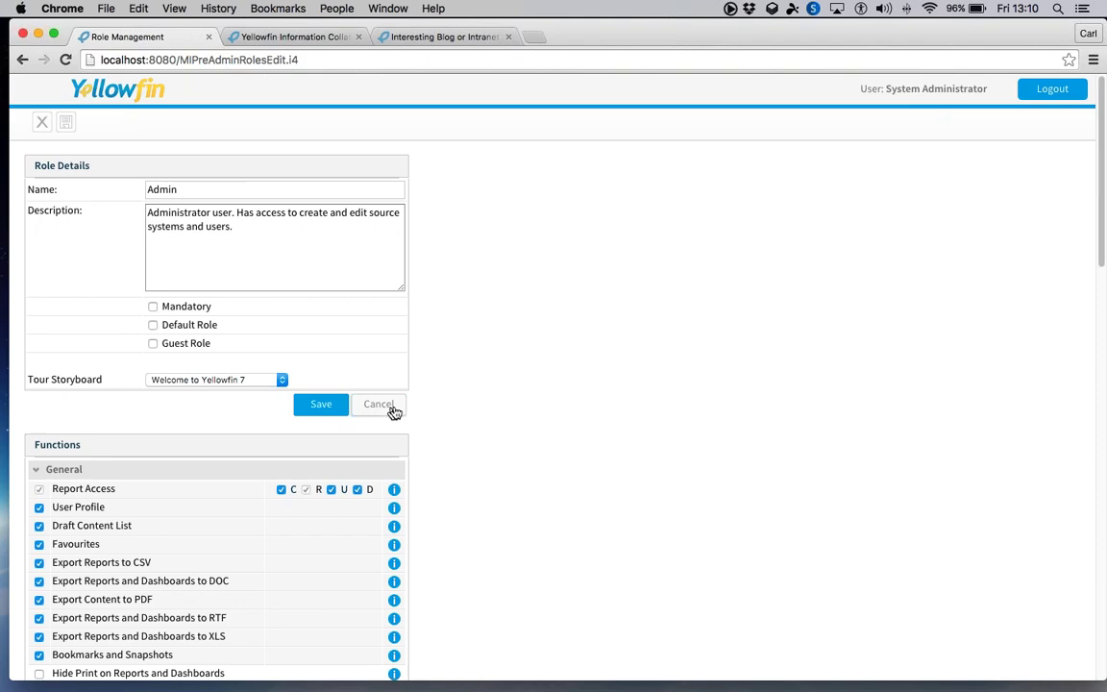
{"action": "left_click", "coordinate": [392, 407]}
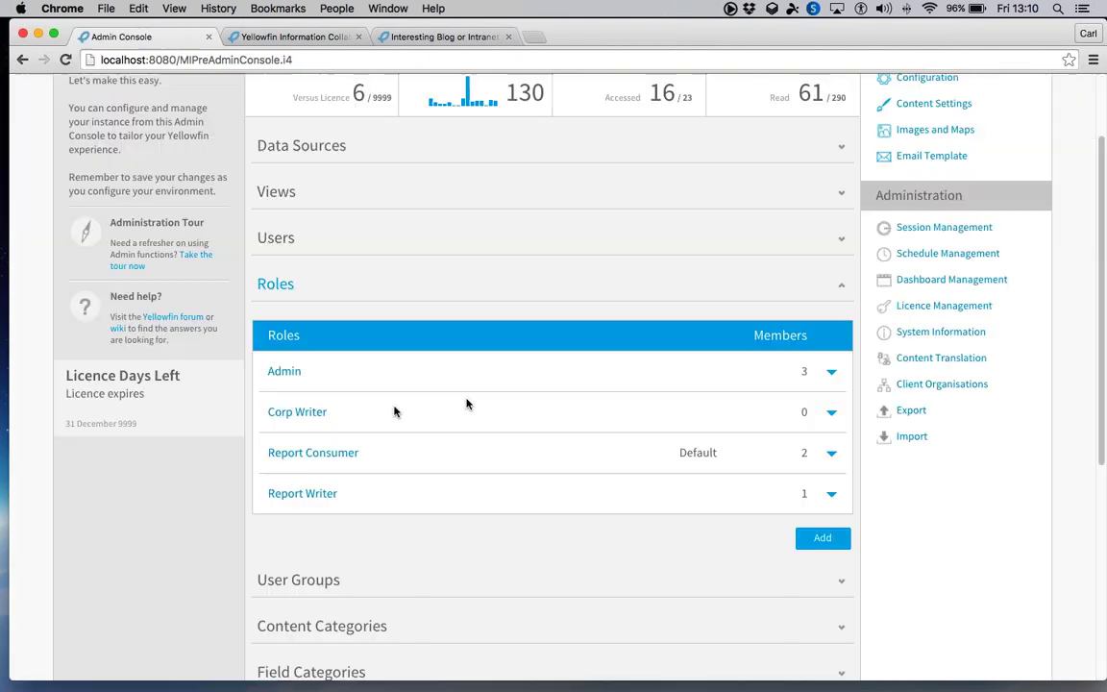
- Collapse the Roles section of the Admin Console
{"action": "scroll", "coordinate": [395, 410], "scroll_direction": "down", "scroll_amount": 3}
{"action": "scroll", "coordinate": [395, 394], "scroll_direction": "up", "scroll_amount": 3}
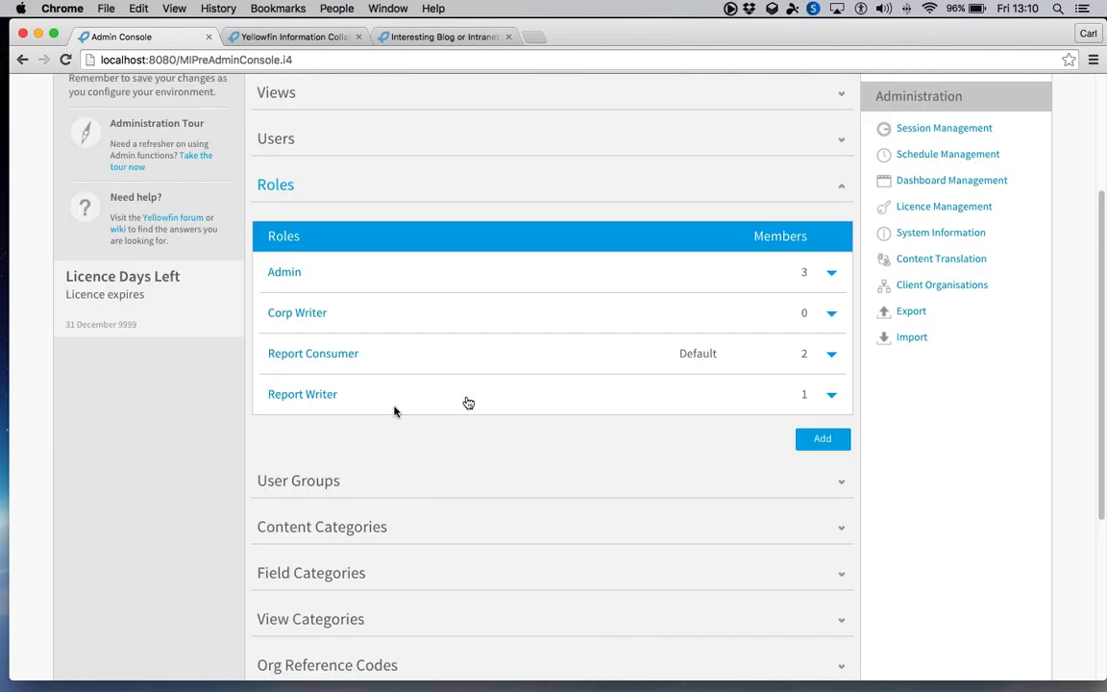
{"action": "scroll", "coordinate": [394, 370], "scroll_direction": "up", "scroll_amount": 2}
{"action": "left_click", "coordinate": [293, 362]}
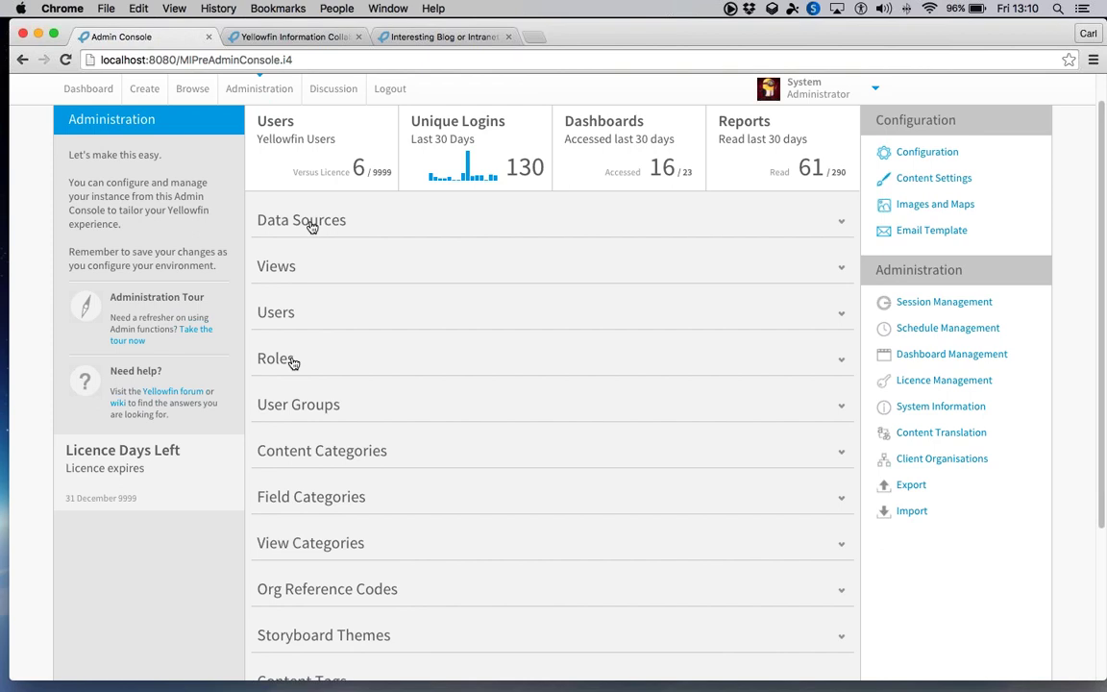
- Expand Data Sources and scroll through connections from Admin Audit to Wirral NHS Trust
{"action": "left_click", "coordinate": [311, 227]}
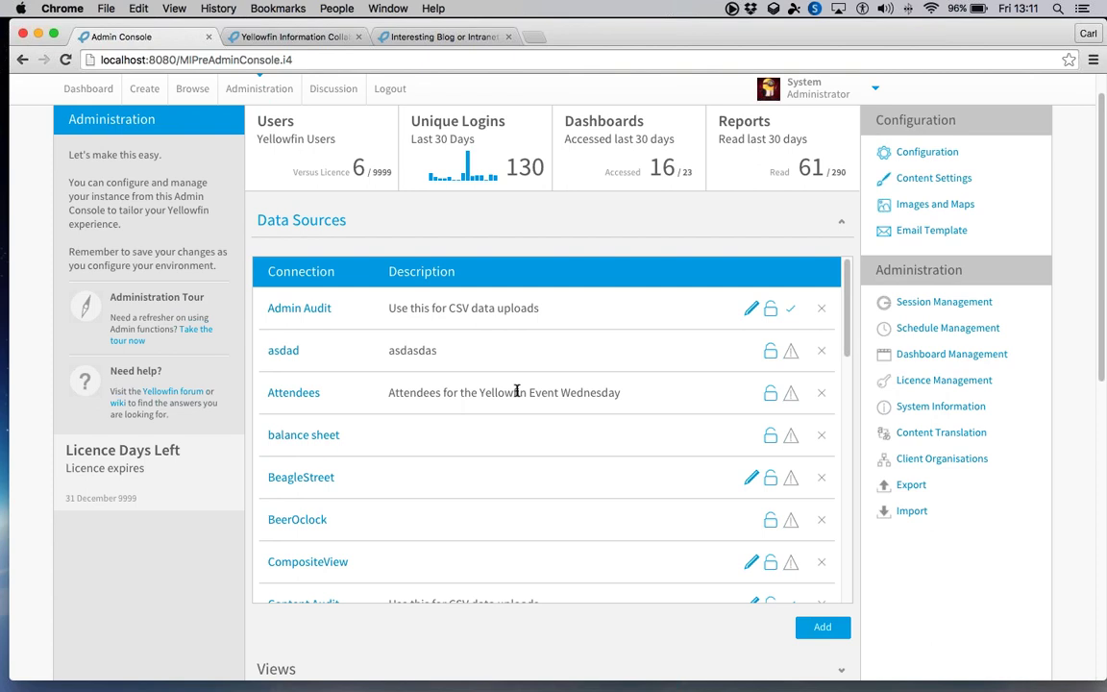
{"action": "scroll", "coordinate": [427, 398], "scroll_direction": "down", "scroll_amount": 10}
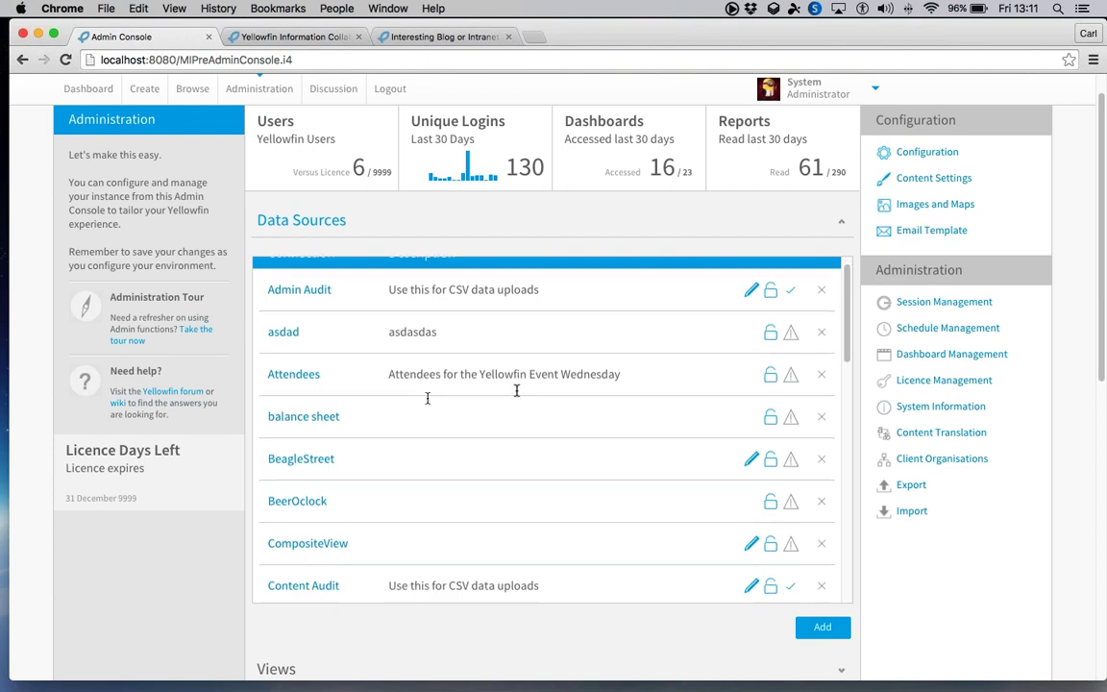
{"action": "scroll", "coordinate": [427, 398], "scroll_direction": "down", "scroll_amount": 5}
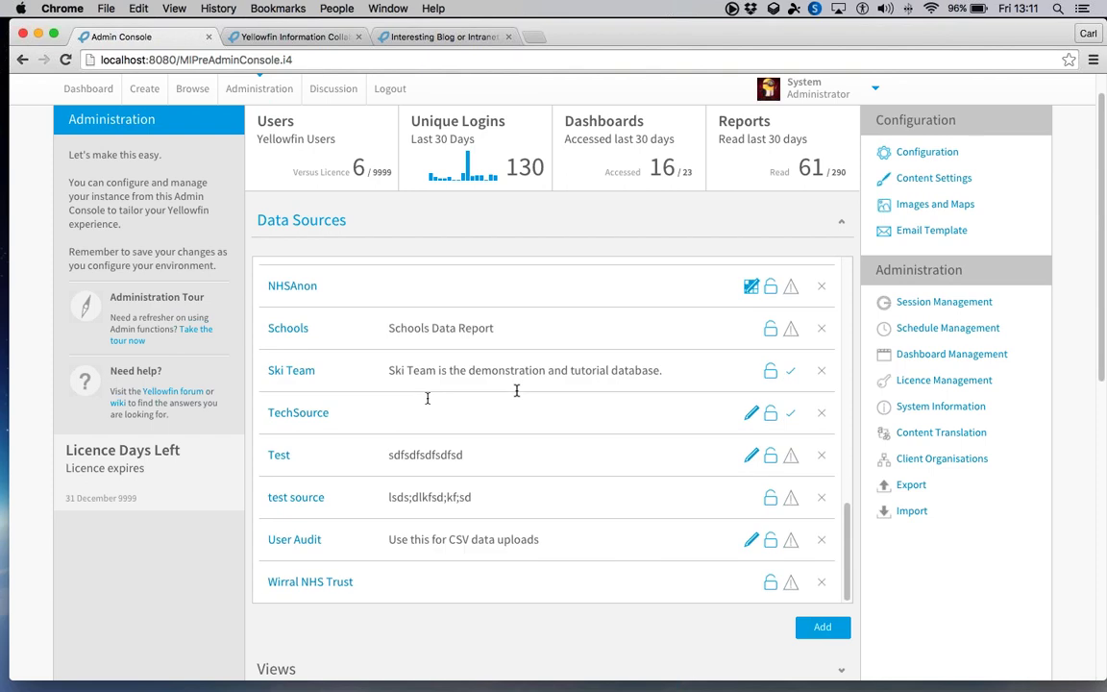
{"action": "scroll", "coordinate": [515, 390], "scroll_direction": "down", "scroll_amount": 3}
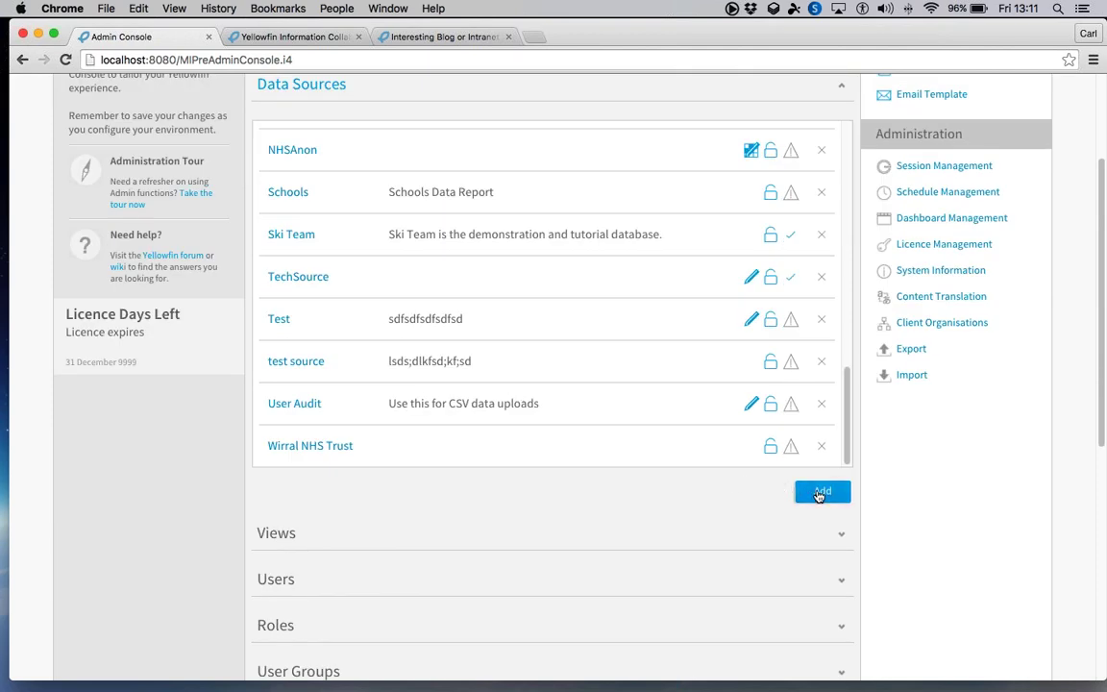
- Add a new data source named 'new source', correcting the misspelled 'new sourse'
{"action": "left_click", "coordinate": [819, 494]}
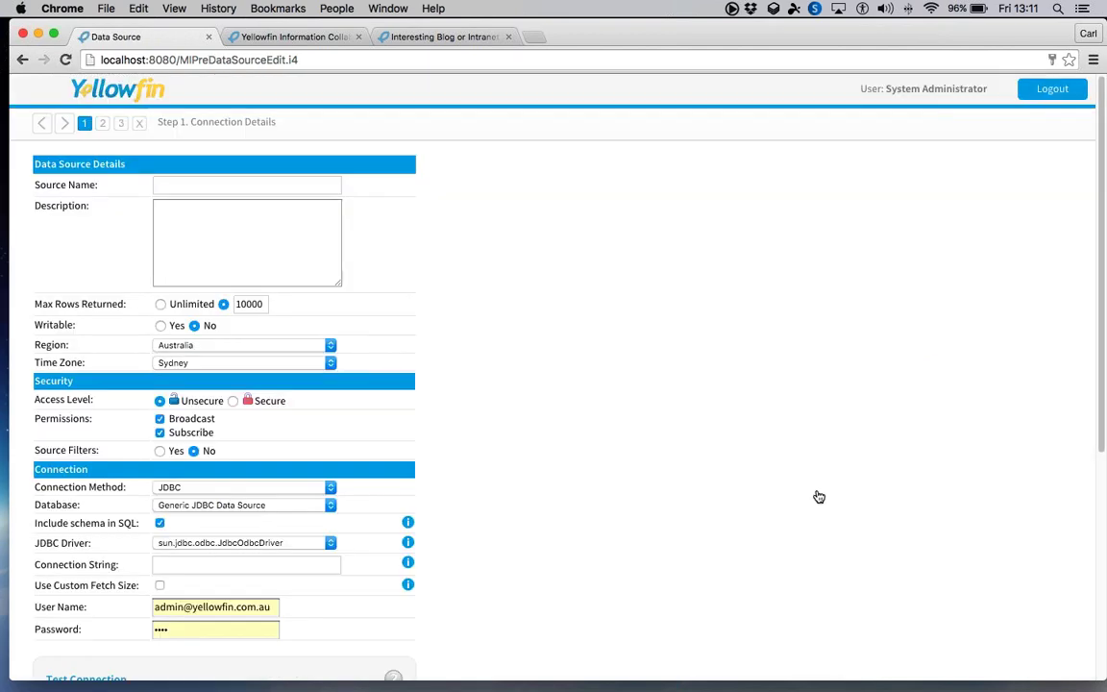
{"action": "left_click", "coordinate": [219, 185]}
{"action": "type", "text": "new so"}
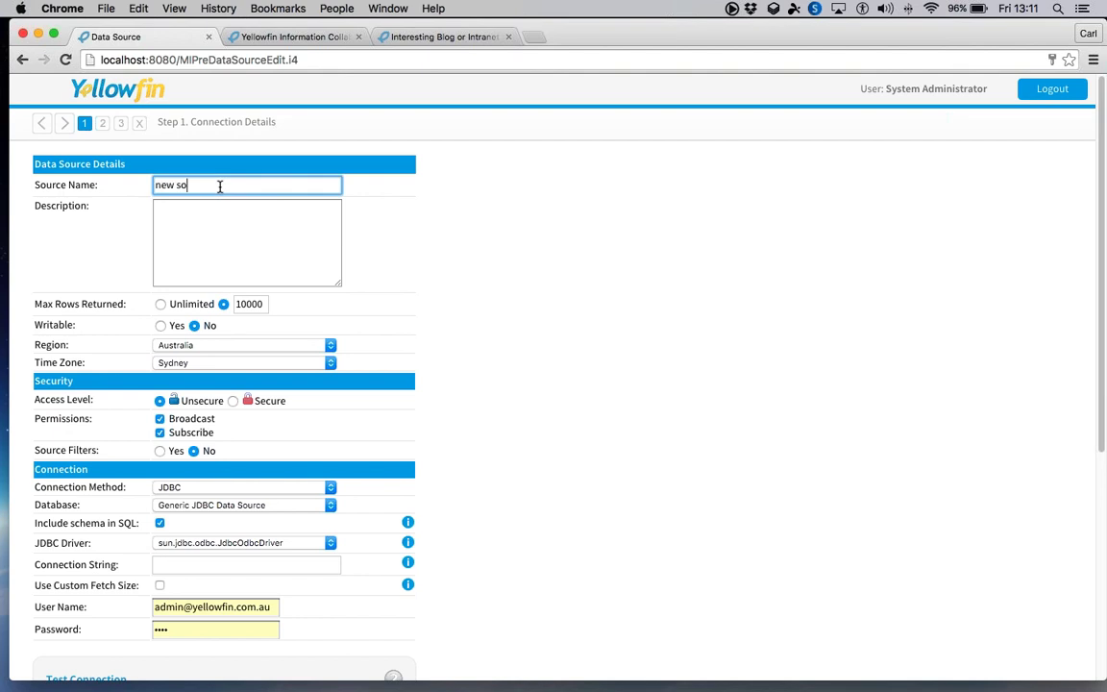
{"action": "type", "text": "urse"}
{"action": "left_click", "coordinate": [472, 265]}
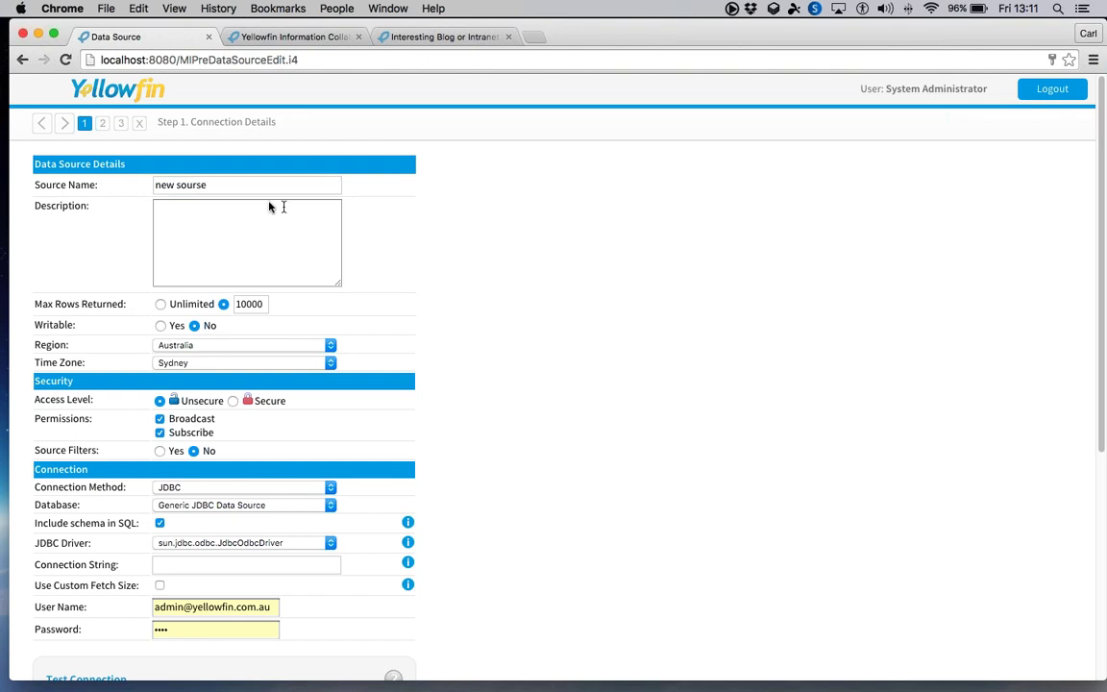
{"action": "triple_click", "coordinate": [245, 183]}
{"action": "type", "text": "new s"}
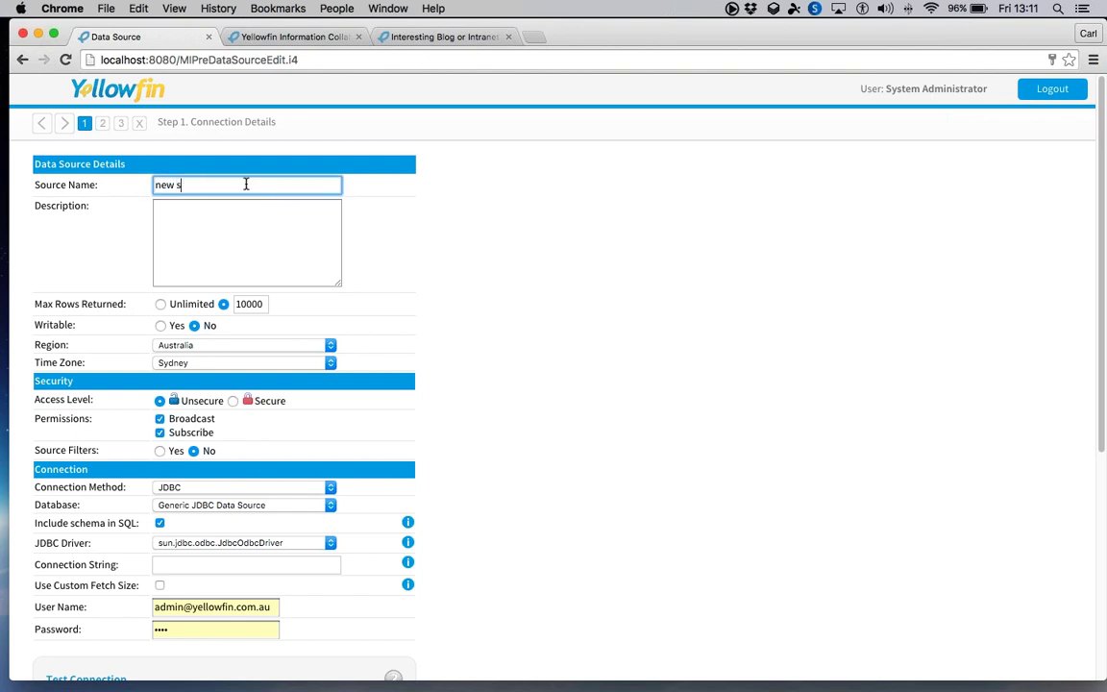
{"action": "type", "text": "ource"}
{"action": "left_click", "coordinate": [278, 224]}
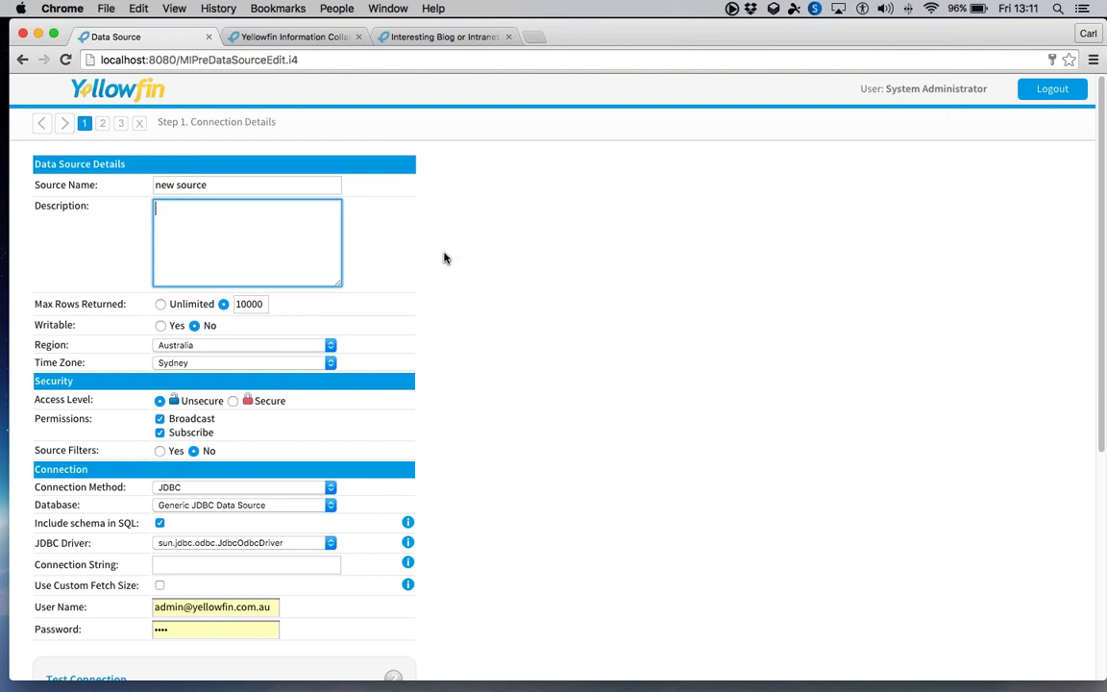
{"action": "scroll", "coordinate": [413, 267], "scroll_direction": "down", "scroll_amount": 3}
- Choose MySQL as the new source's database type, keeping the JDBC connection method
{"action": "left_click", "coordinate": [274, 366]}
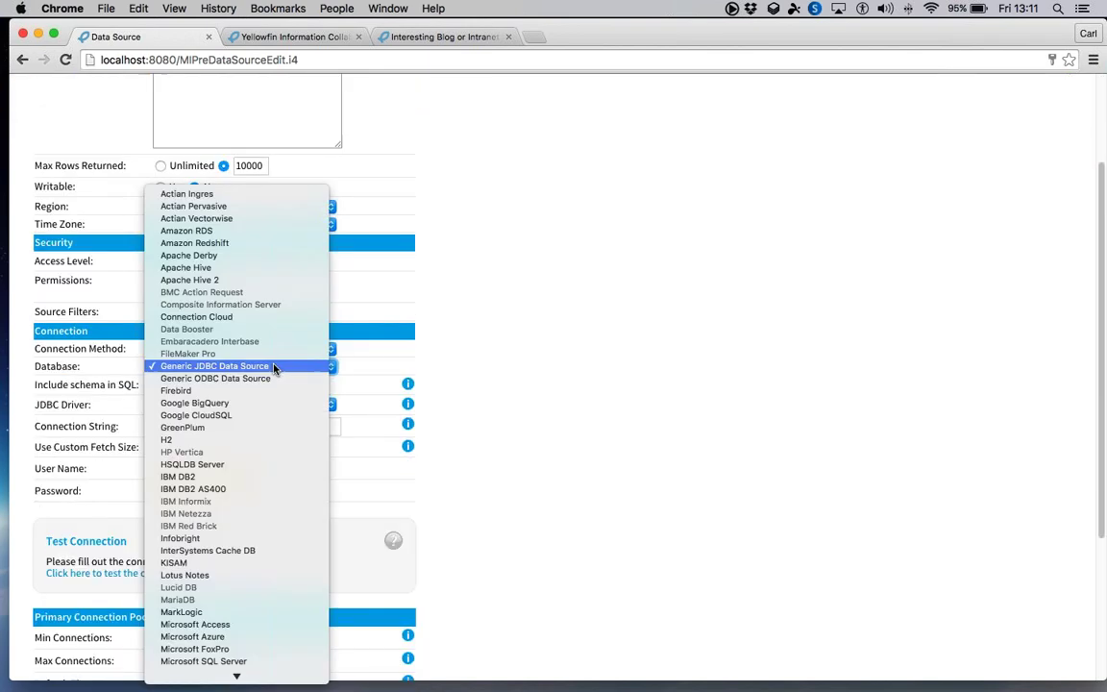
{"action": "scroll", "coordinate": [261, 278], "scroll_direction": "down", "scroll_amount": 3}
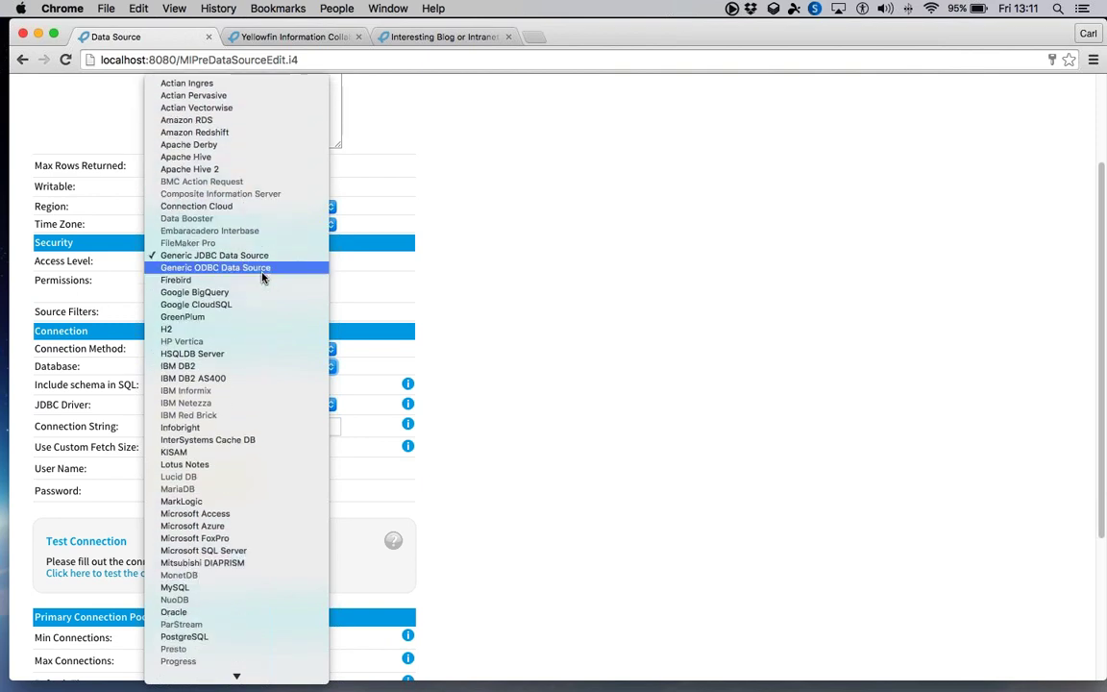
{"action": "scroll", "coordinate": [261, 277], "scroll_direction": "down", "scroll_amount": 4}
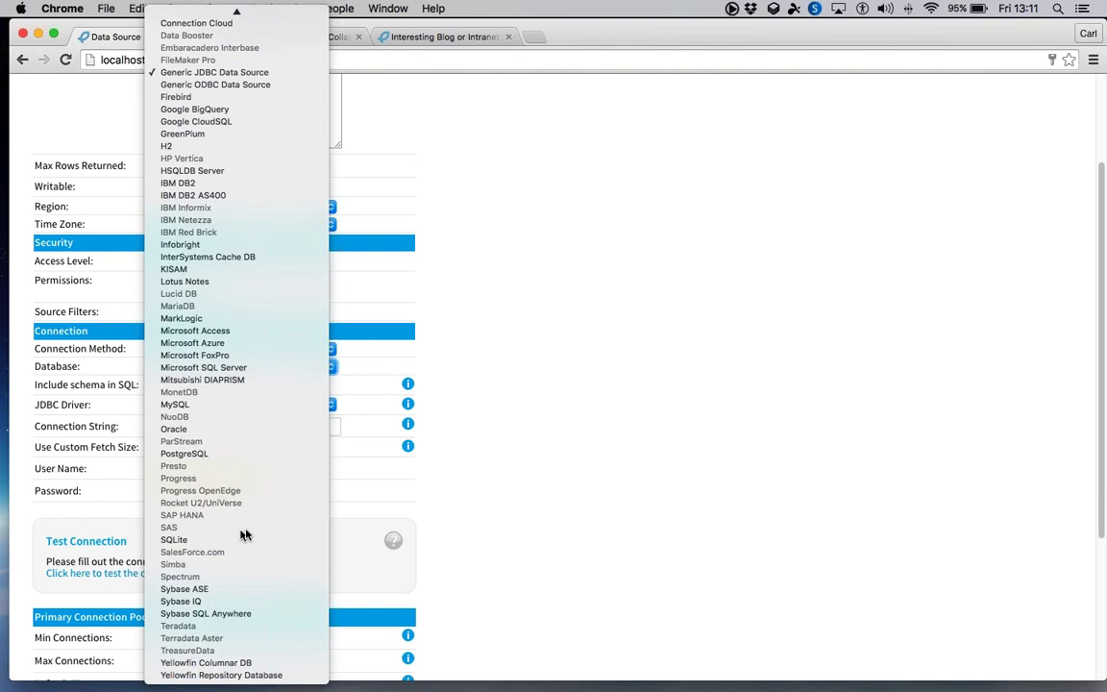
{"action": "left_click", "coordinate": [511, 511]}
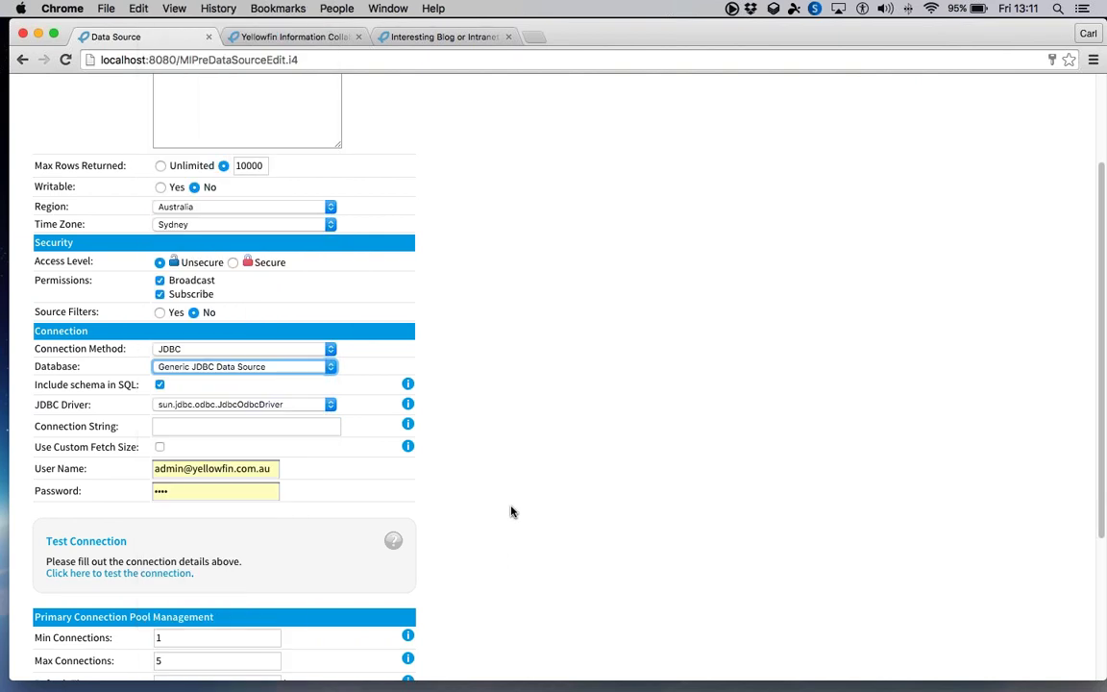
{"action": "left_click", "coordinate": [329, 350]}
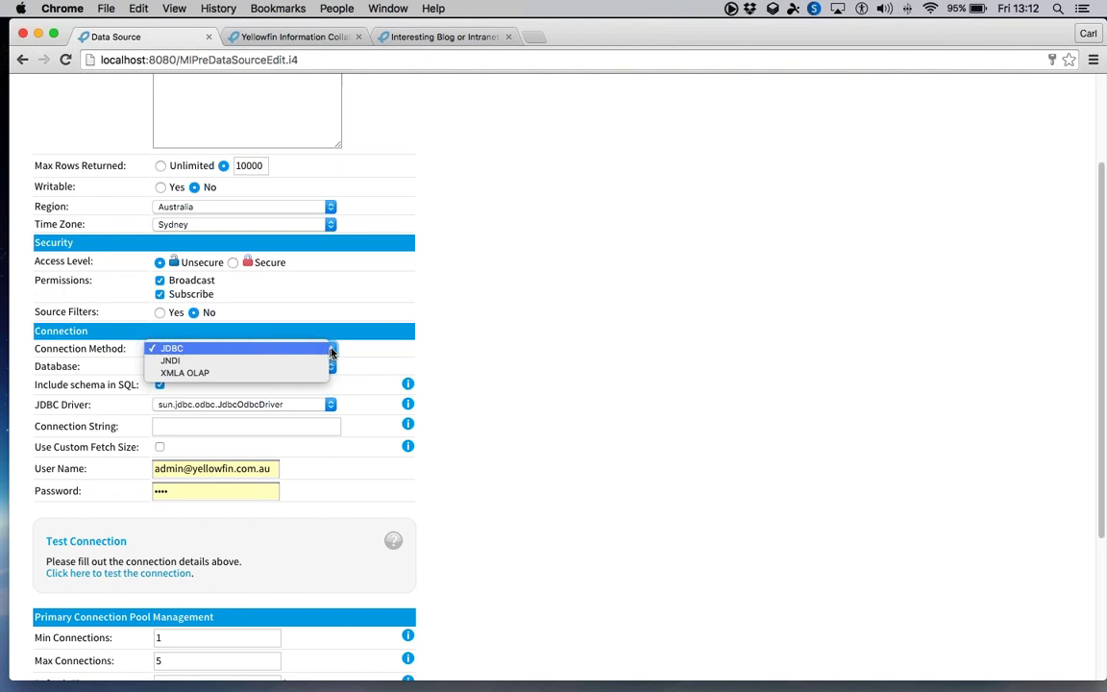
{"action": "left_click", "coordinate": [507, 373]}
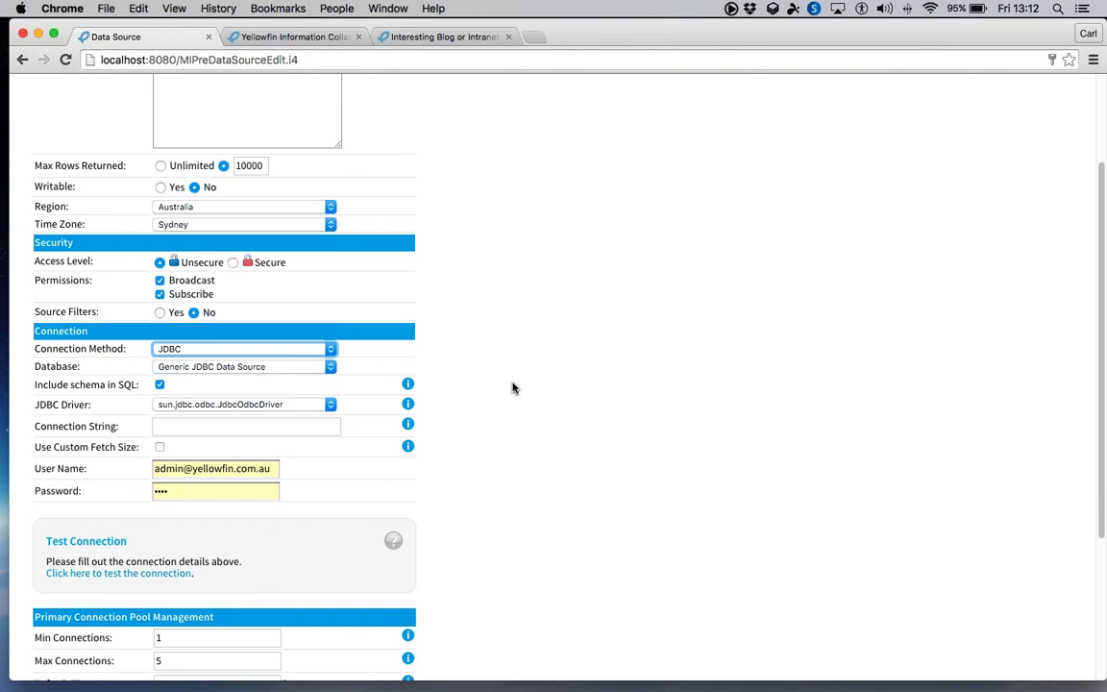
{"action": "left_click", "coordinate": [245, 366]}
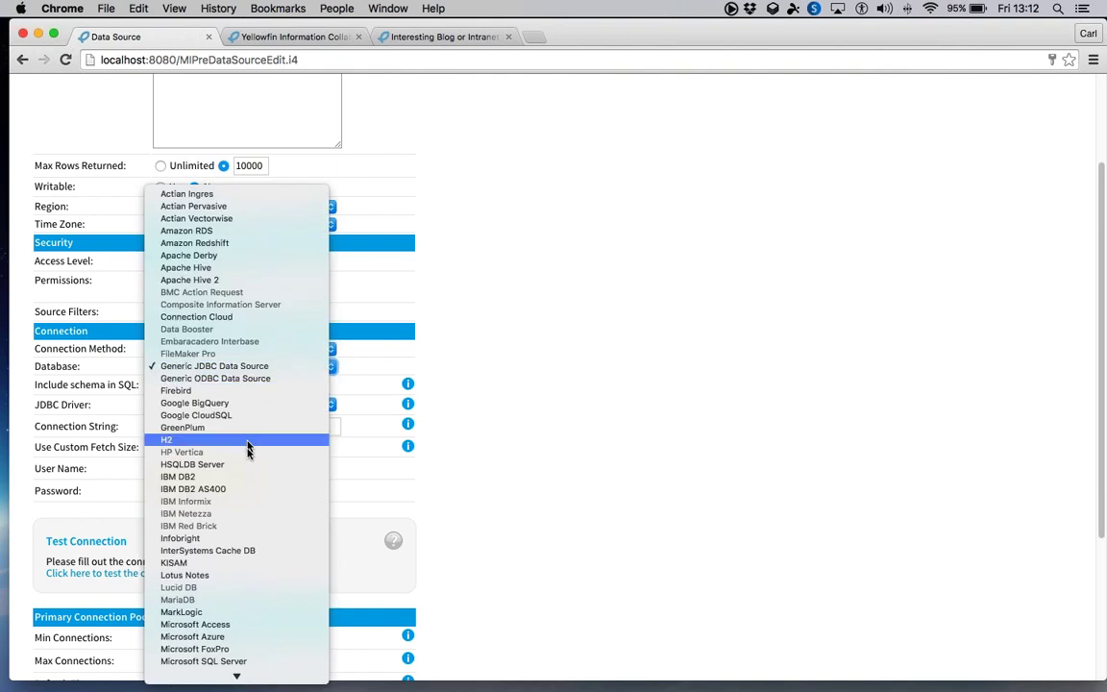
{"action": "scroll", "coordinate": [221, 510], "scroll_direction": "down", "scroll_amount": 5}
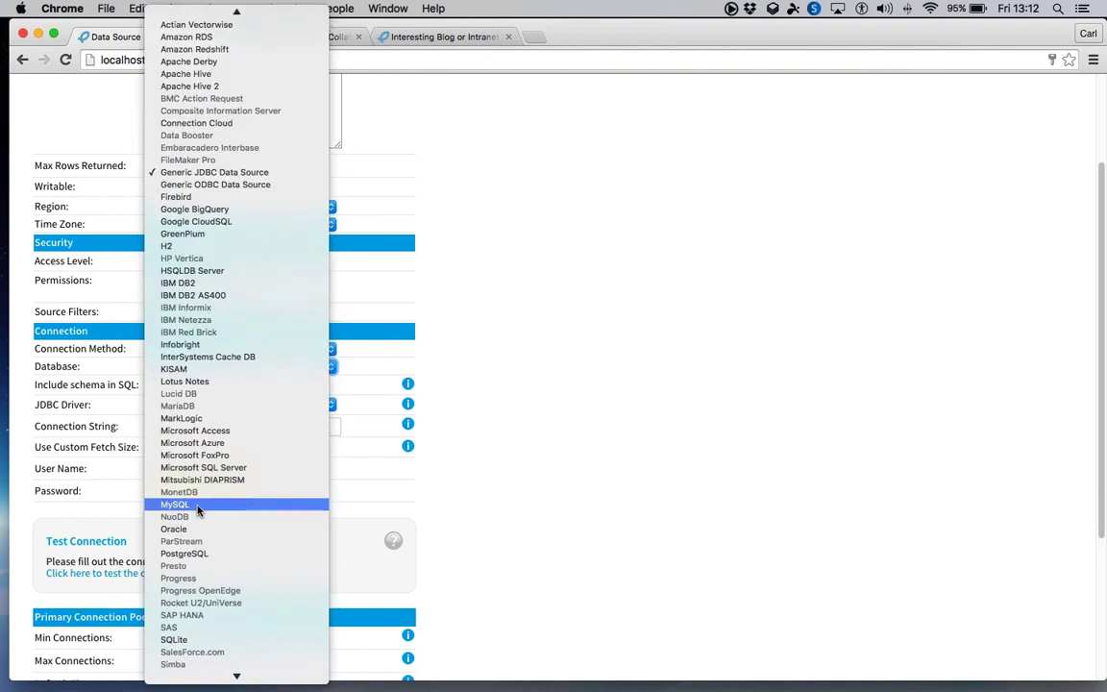
{"action": "left_click", "coordinate": [176, 454]}
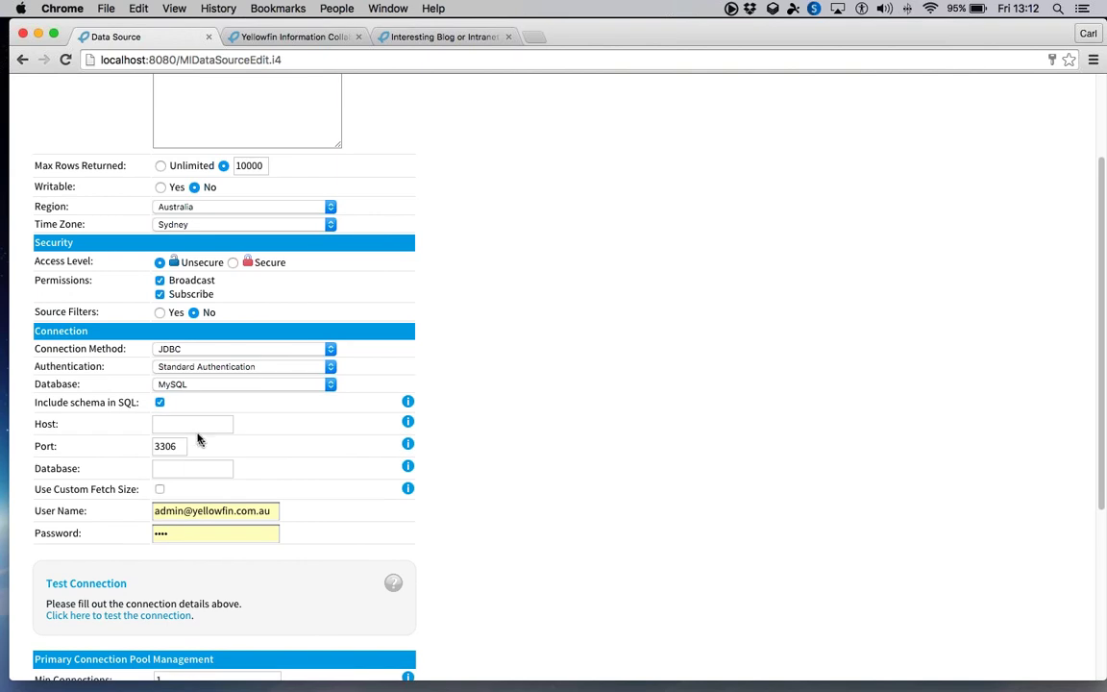
- Enter host 127.0.0.1, database test and user root, leaving the password empty
{"action": "left_click", "coordinate": [197, 423]}
{"action": "type", "text": "127.0.0.1"}
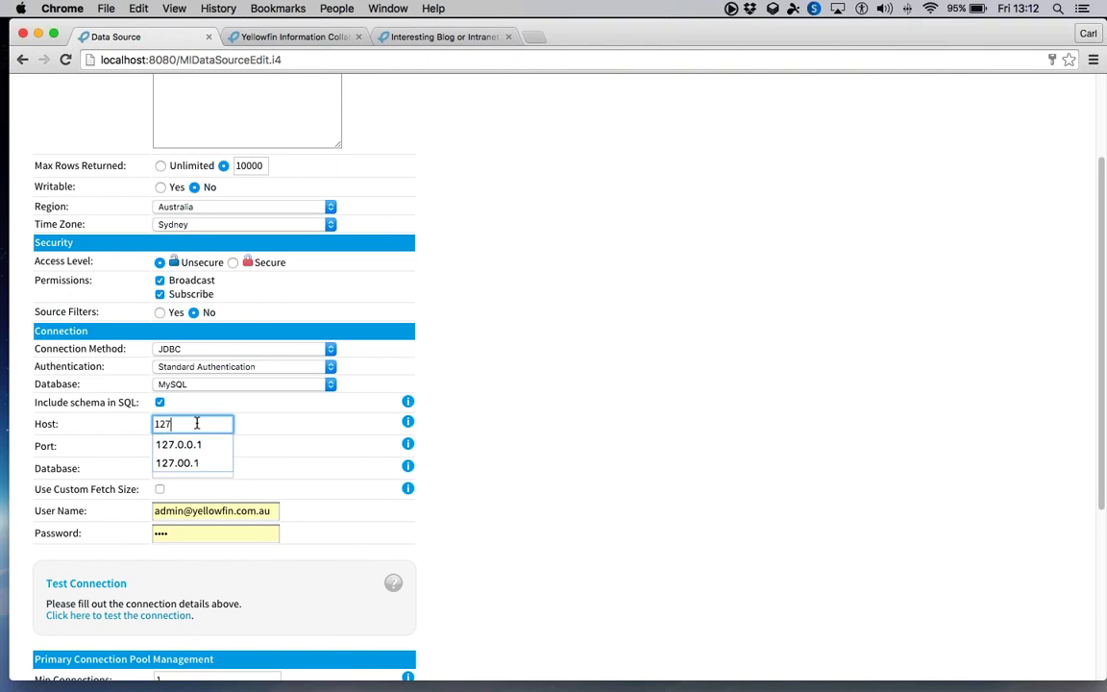
{"action": "left_click", "coordinate": [195, 442]}
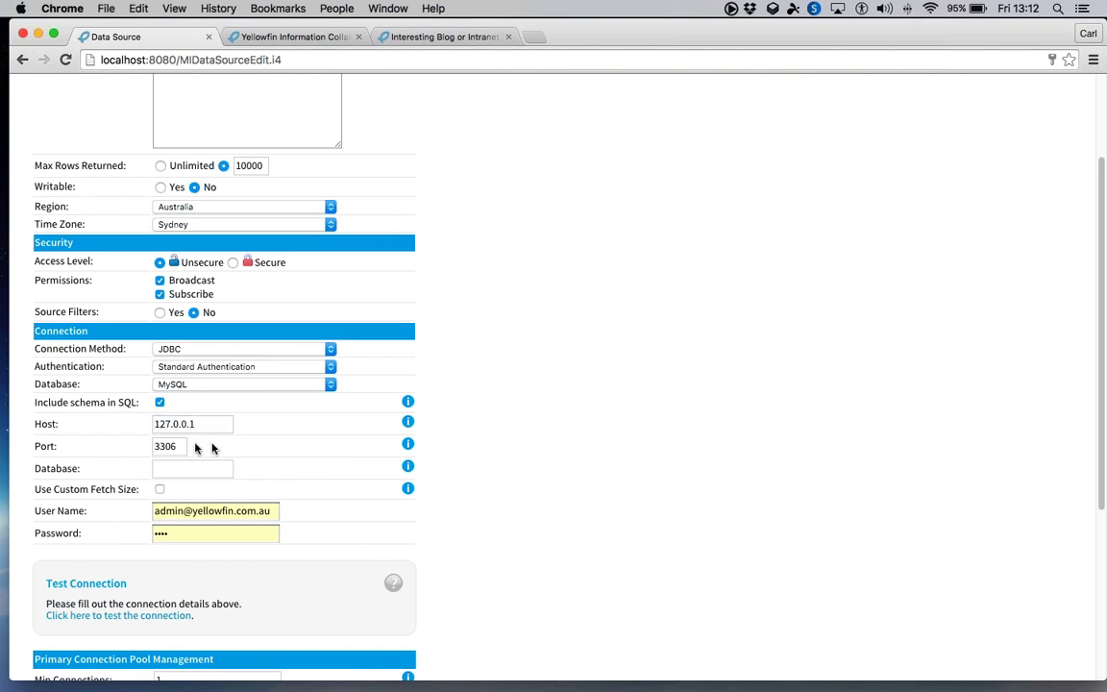
{"action": "left_click", "coordinate": [177, 469]}
{"action": "type", "text": "tes"}
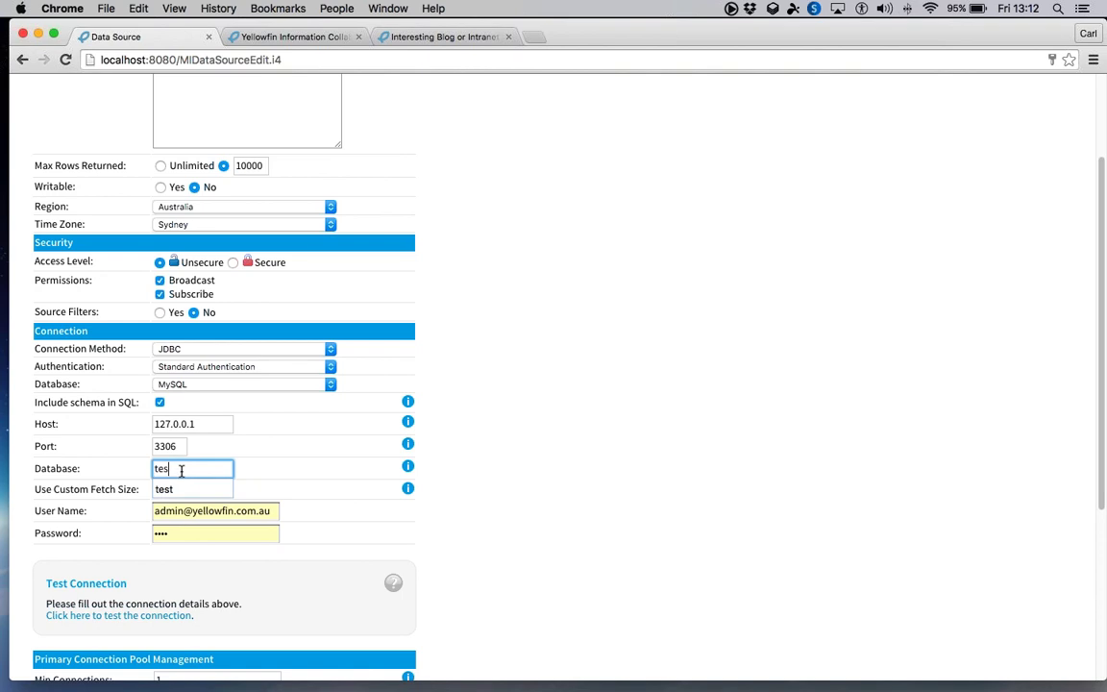
{"action": "type", "text": "t"}
{"action": "left_click", "coordinate": [232, 510]}
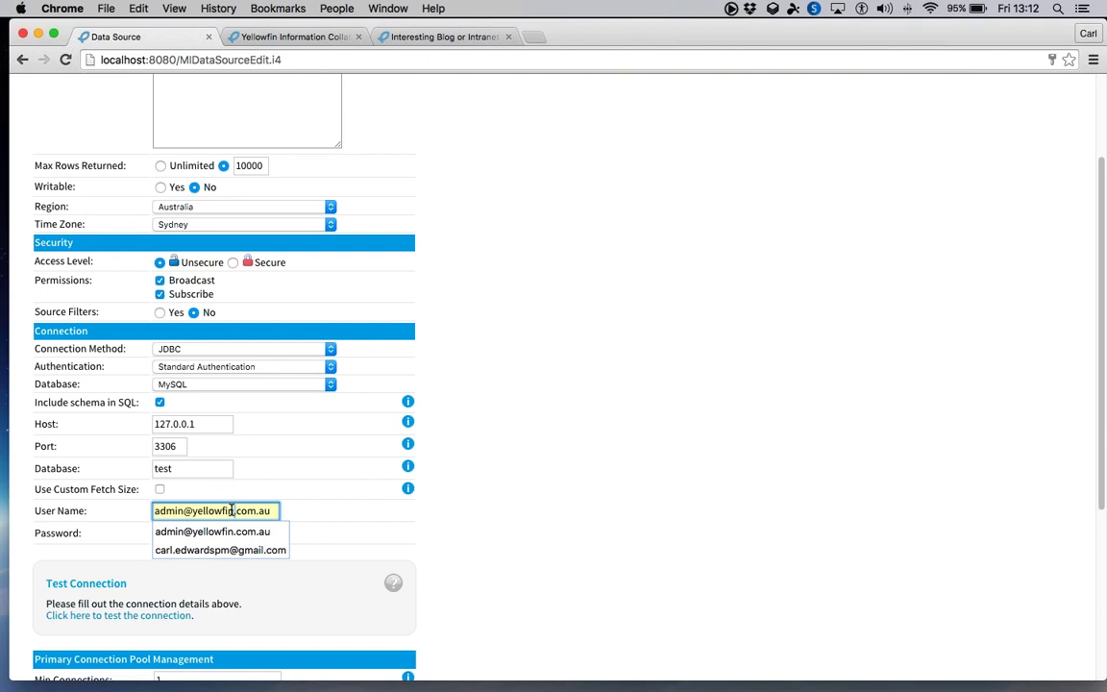
{"action": "left_click_drag", "start_coordinate": [274, 510], "coordinate": [119, 519]}
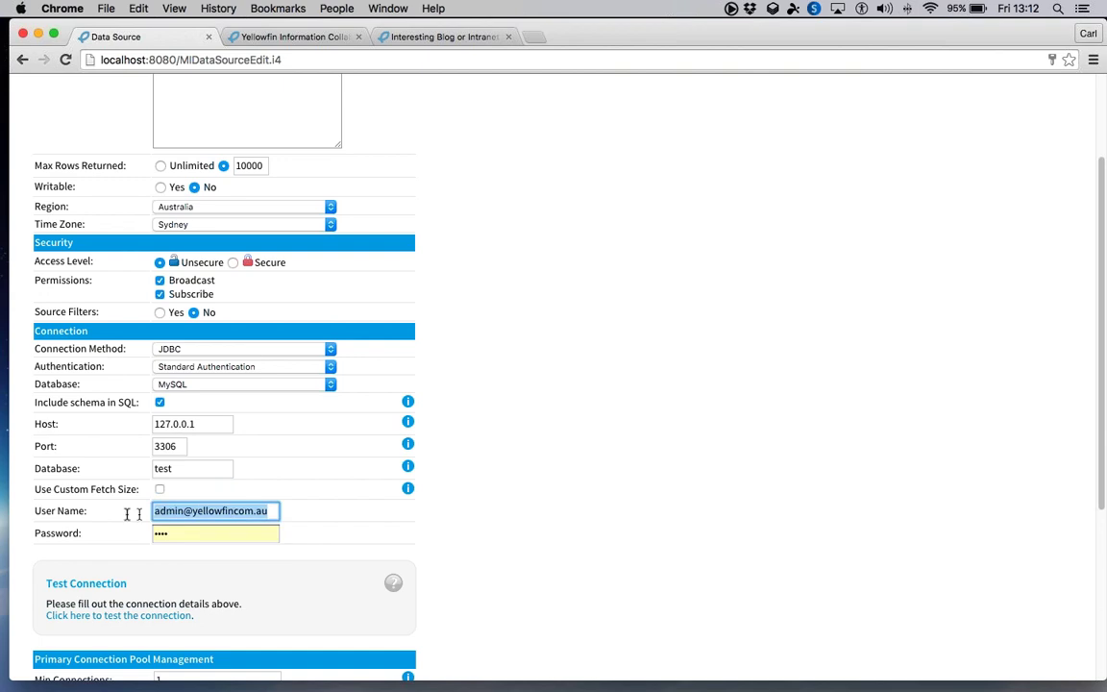
{"action": "type", "text": "root"}
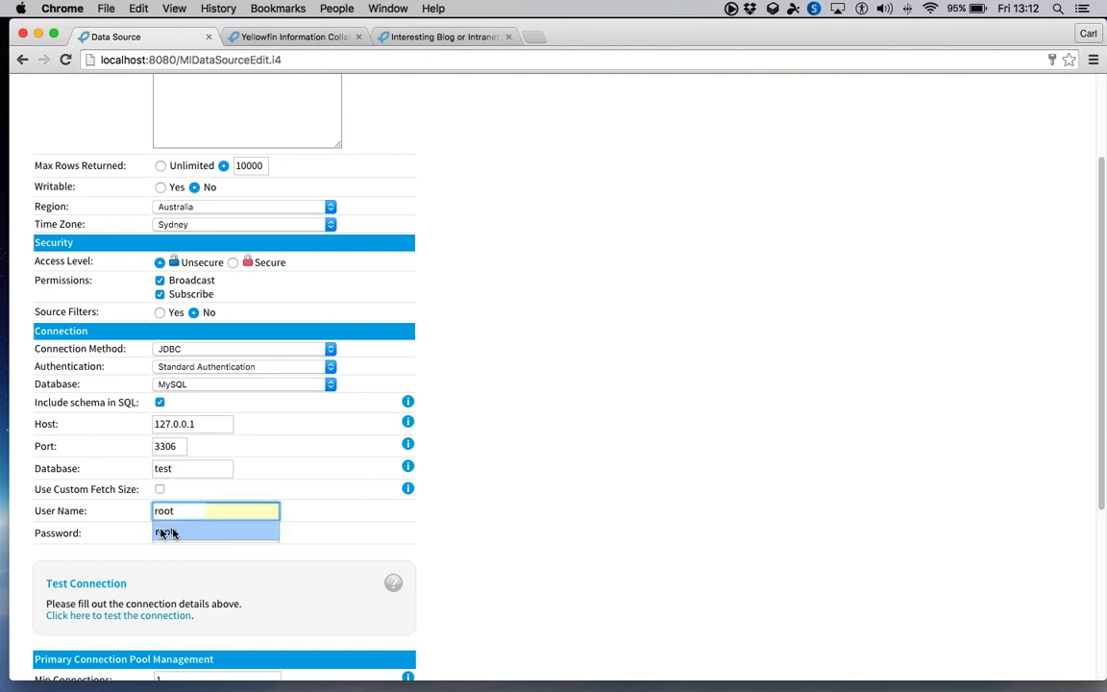
{"action": "left_click", "coordinate": [186, 534]}
{"action": "left_click", "coordinate": [238, 533]}
{"action": "key", "text": "BackSpace"}
{"action": "key", "text": "BackSpace"}
{"action": "key", "text": "BackSpace"}
{"action": "key", "text": "BackSpace"}
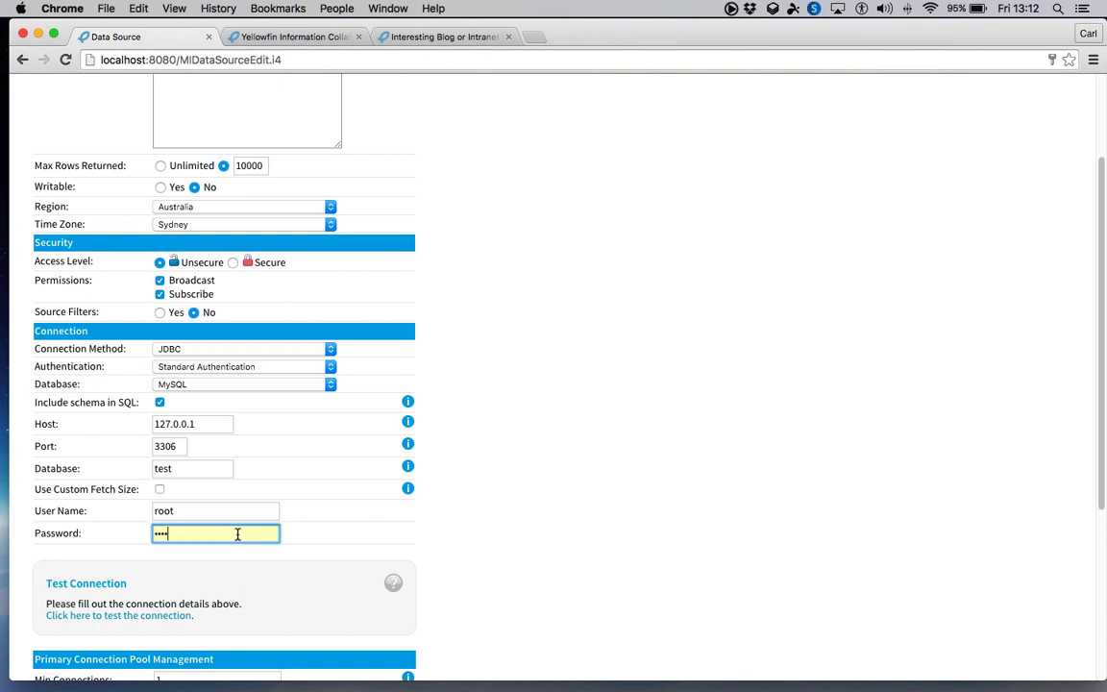
{"action": "left_click", "coordinate": [457, 552]}
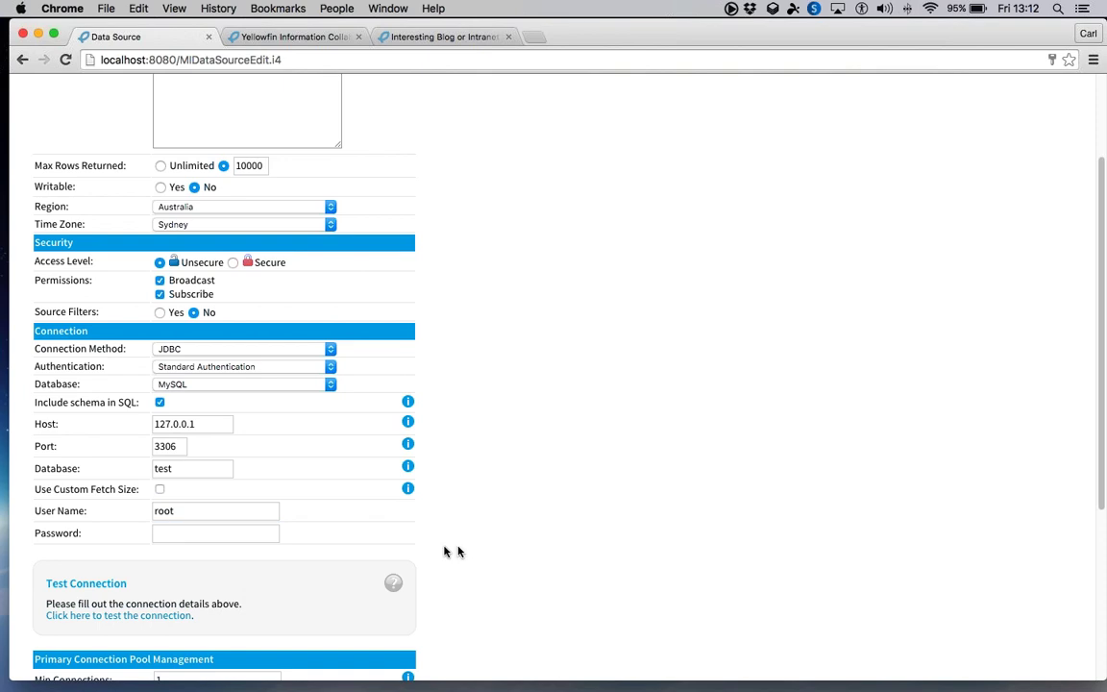
- Test the connection without a password, advance to the Summary, and close the wizard
{"action": "left_click", "coordinate": [149, 617]}
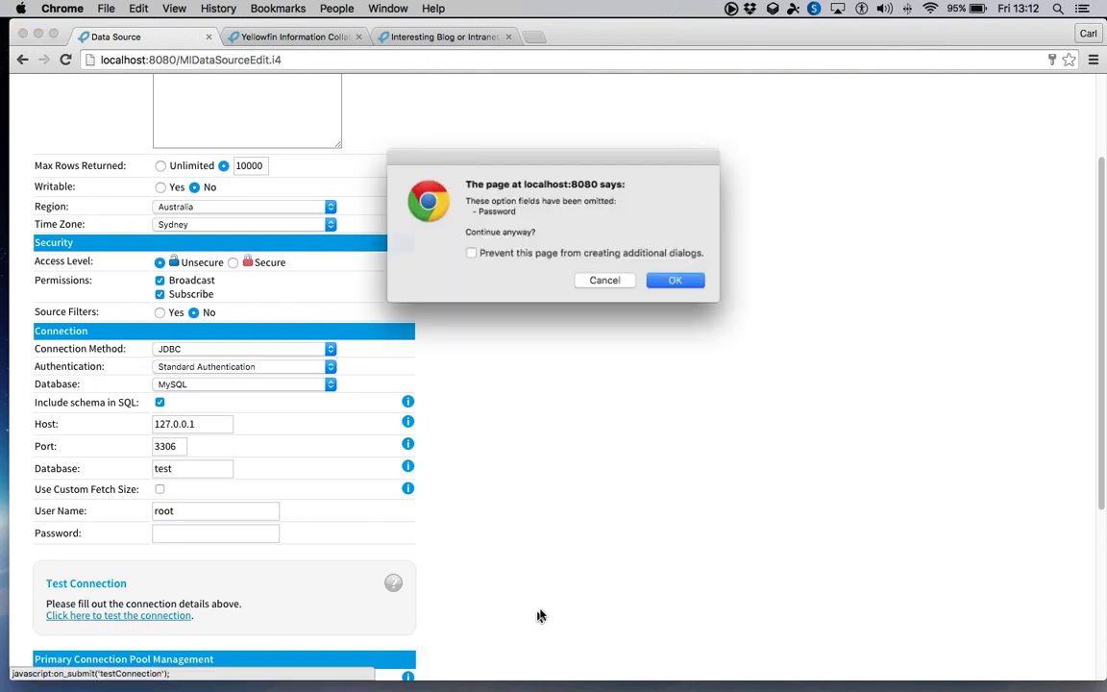
{"action": "key", "text": "Return"}
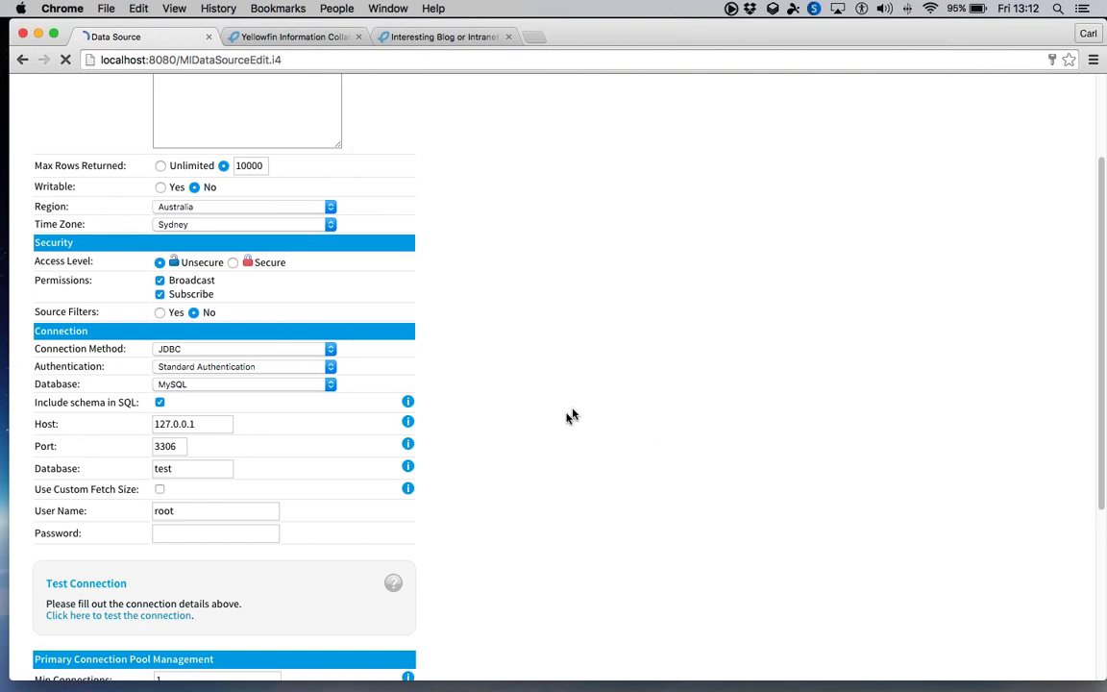
{"action": "scroll", "coordinate": [533, 411], "scroll_direction": "down", "scroll_amount": 5}
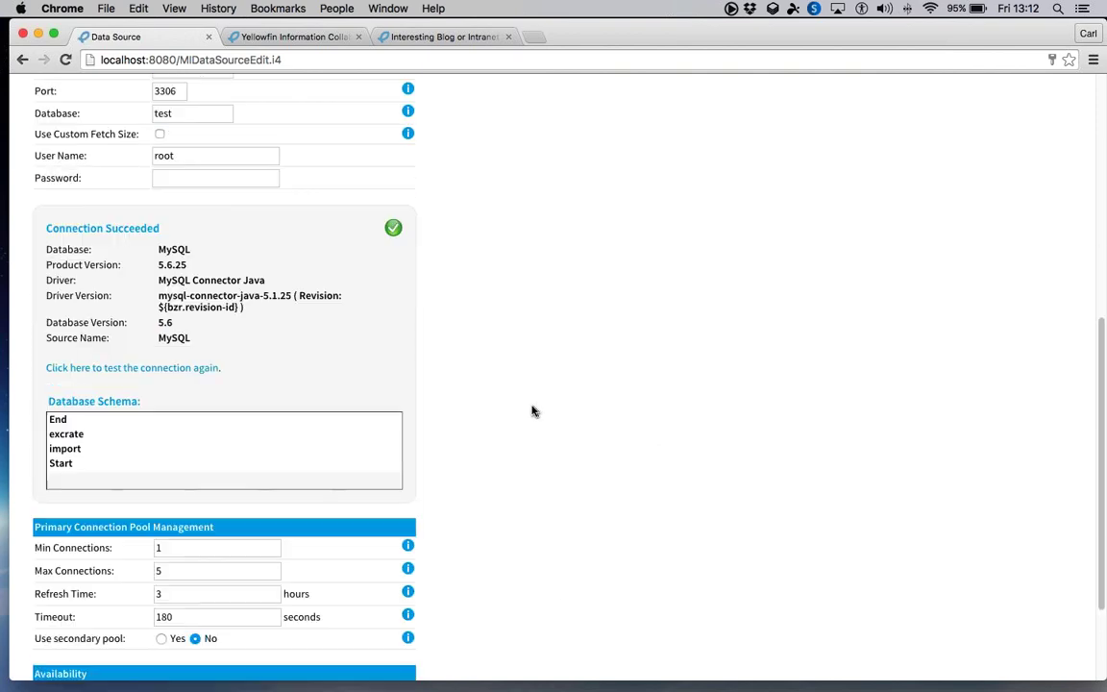
{"action": "scroll", "coordinate": [565, 435], "scroll_direction": "down", "scroll_amount": 3}
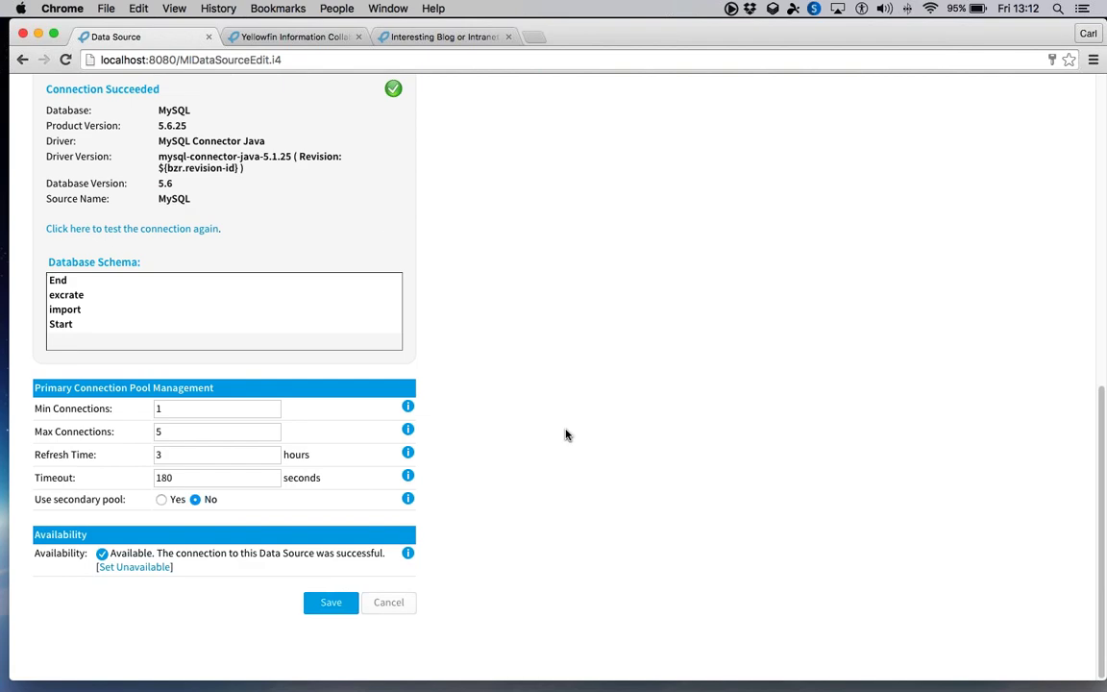
{"action": "scroll", "coordinate": [565, 435], "scroll_direction": "up", "scroll_amount": 10}
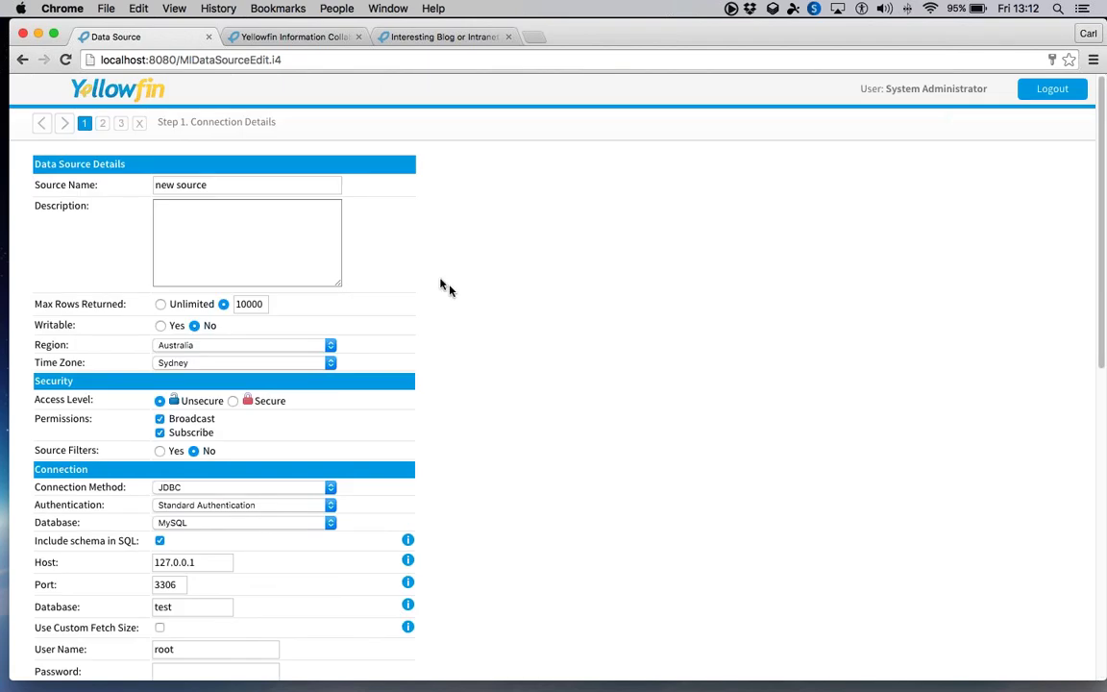
{"action": "left_click", "coordinate": [104, 126]}
{"action": "left_click", "coordinate": [119, 126]}
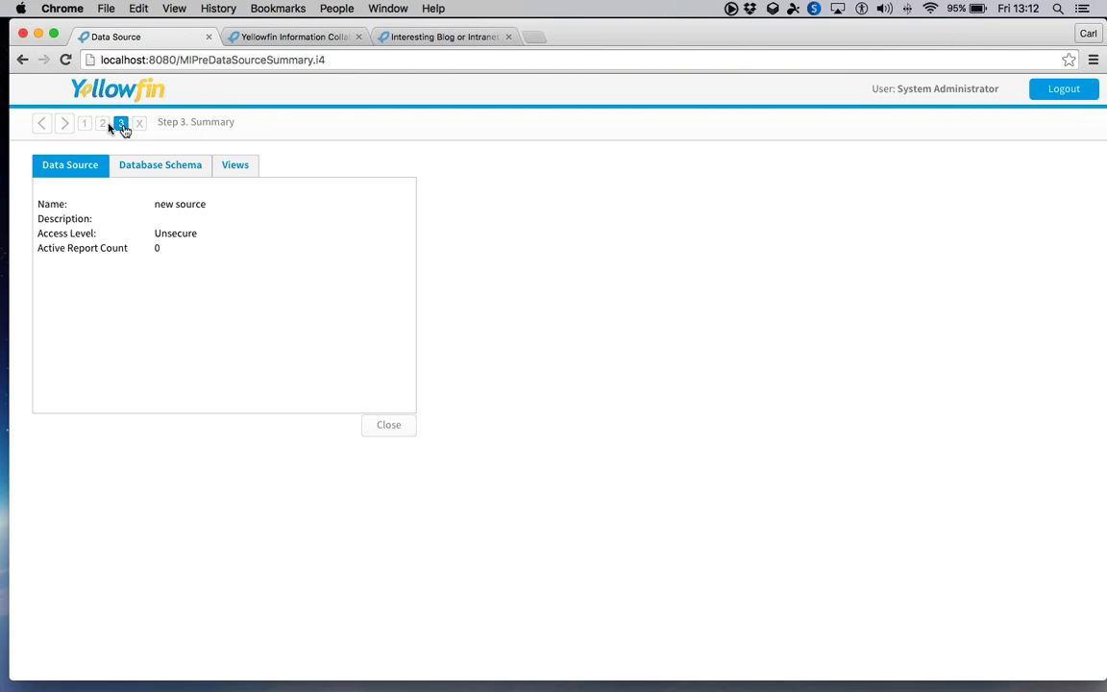
{"action": "left_click", "coordinate": [389, 426]}
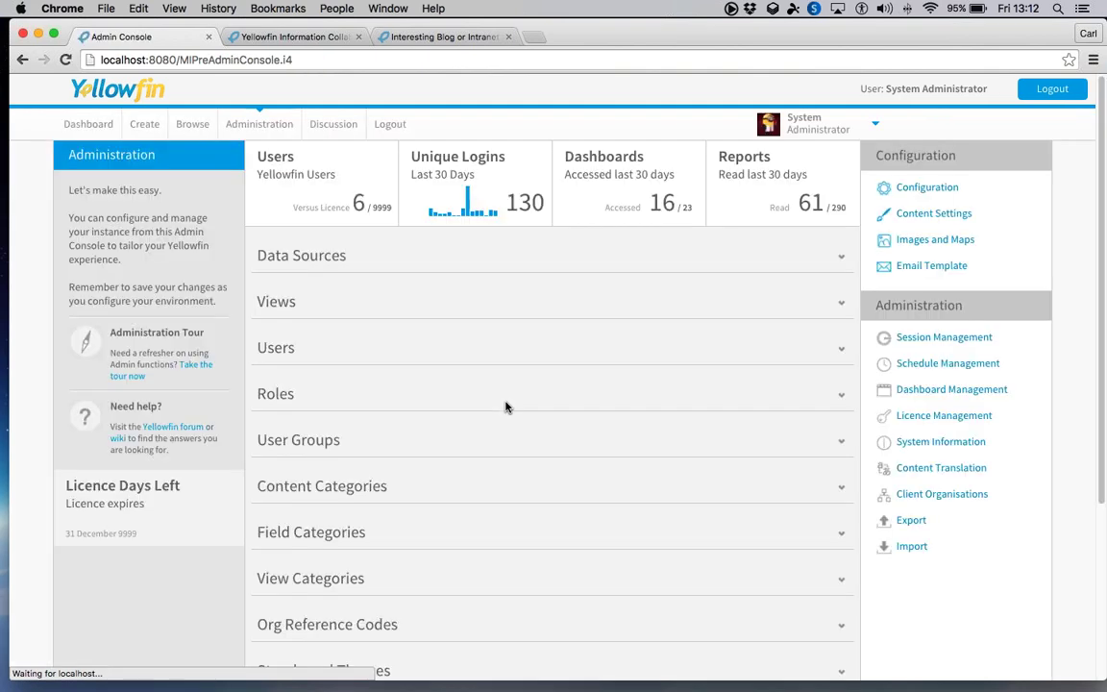
- Expand Views and the Ski Team folder, then open the Ski Team view's summary
{"action": "scroll", "coordinate": [454, 380], "scroll_direction": "down", "scroll_amount": 5}
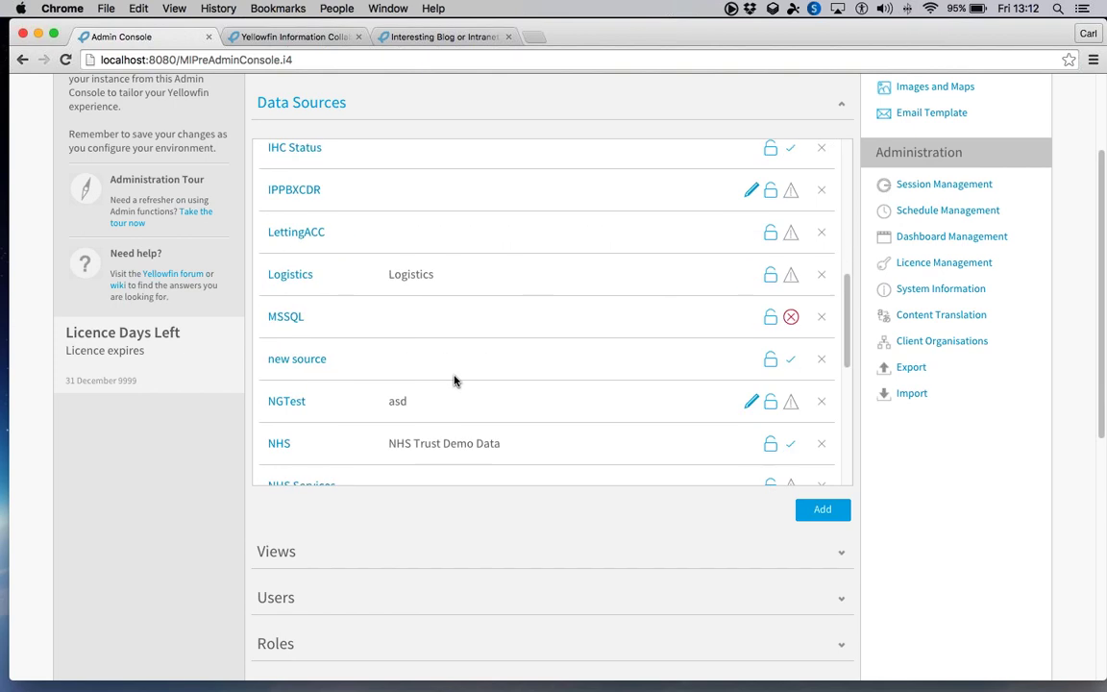
{"action": "scroll", "coordinate": [455, 381], "scroll_direction": "down", "scroll_amount": 1}
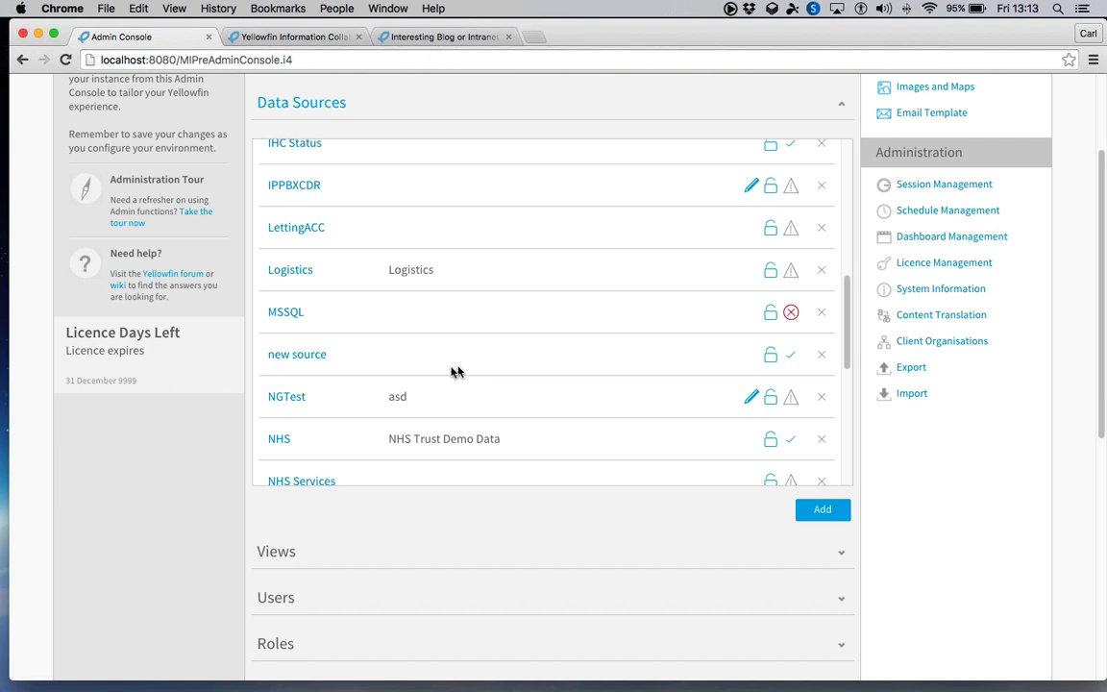
{"action": "left_click", "coordinate": [297, 552]}
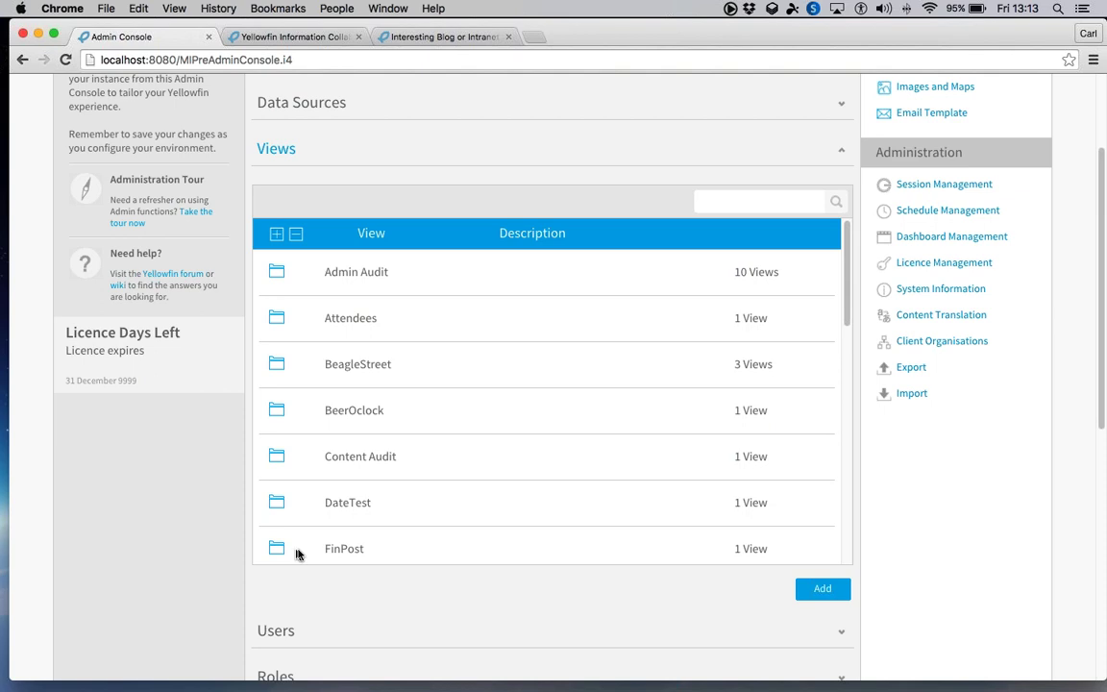
{"action": "scroll", "coordinate": [408, 445], "scroll_direction": "down", "scroll_amount": 10}
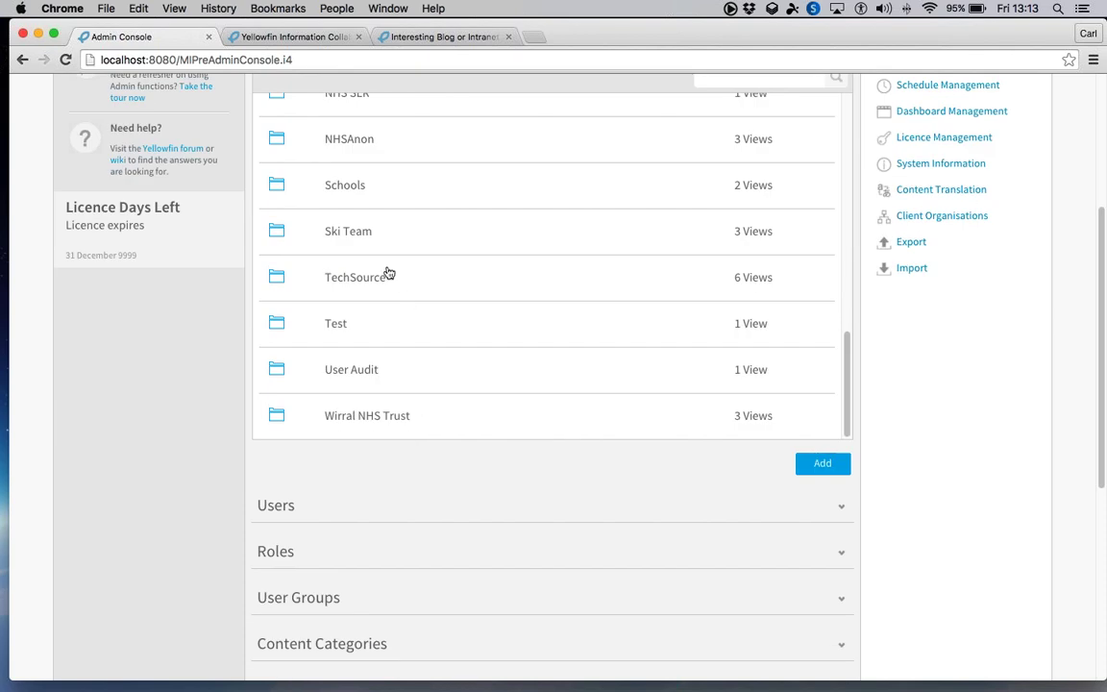
{"action": "left_click", "coordinate": [351, 242]}
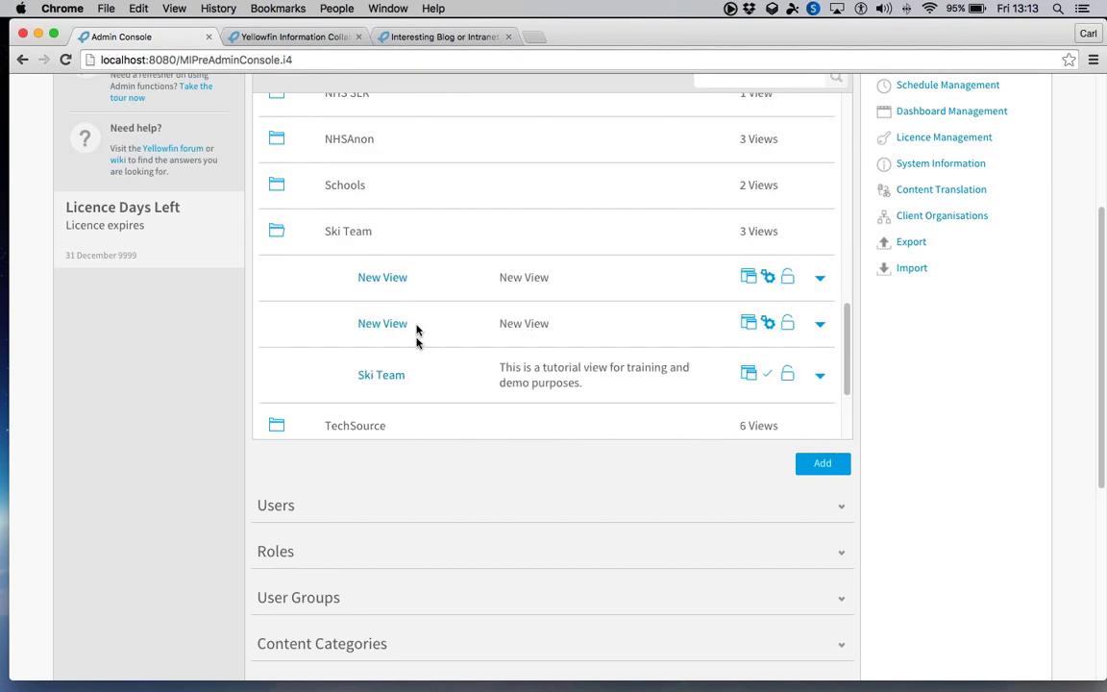
{"action": "left_click", "coordinate": [386, 376]}
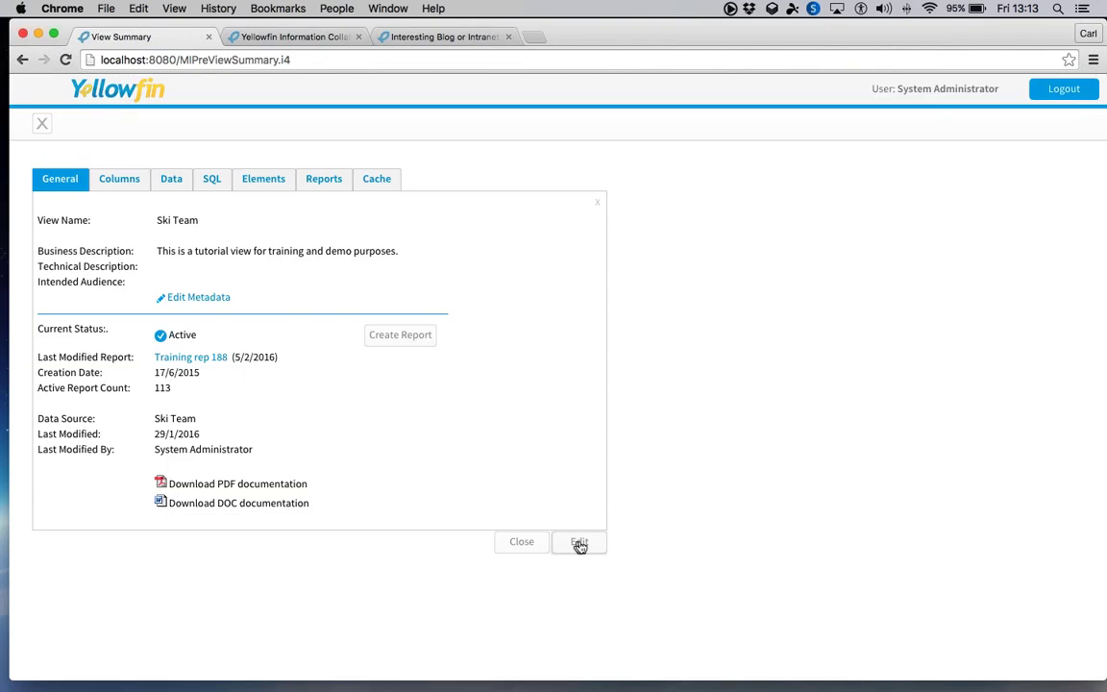
- Edit the existing Ski Team view in place and inspect its table joins and generated SQL
{"action": "left_click", "coordinate": [580, 544]}
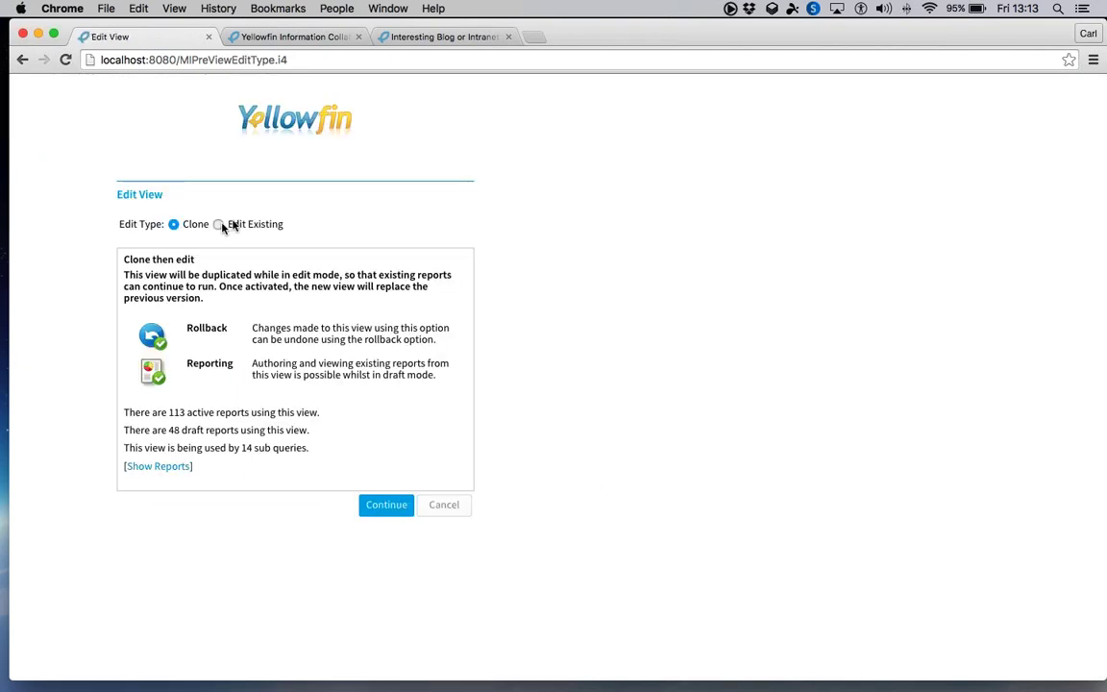
{"action": "left_click", "coordinate": [219, 224]}
{"action": "left_click", "coordinate": [387, 497]}
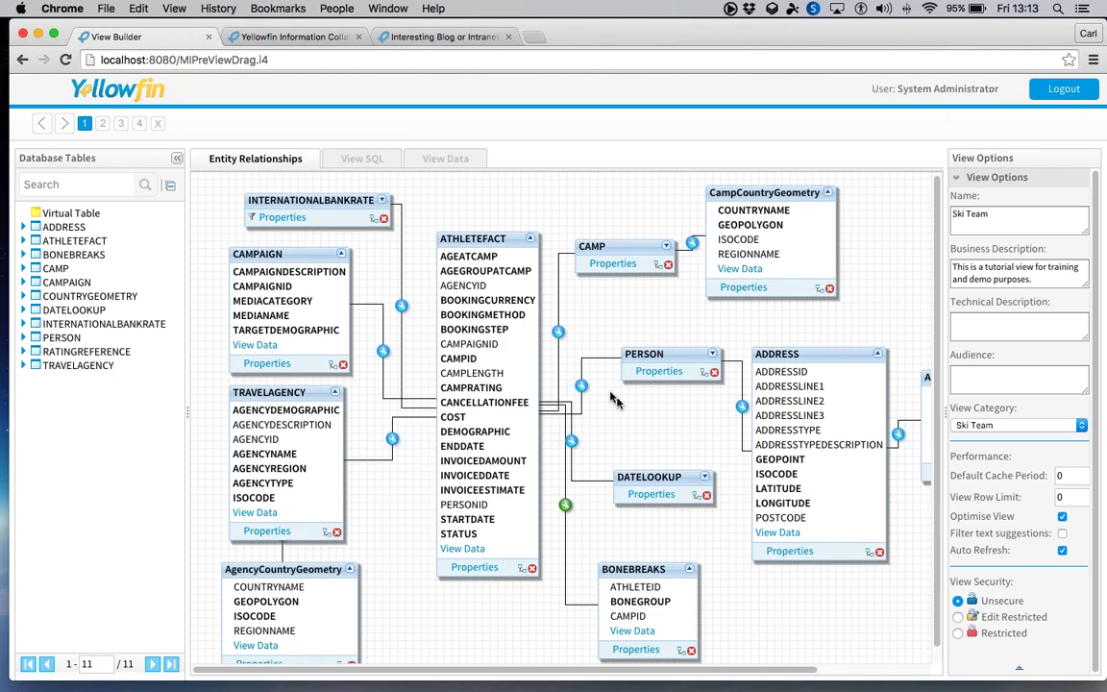
{"action": "scroll", "coordinate": [610, 396], "scroll_direction": "down", "scroll_amount": 1}
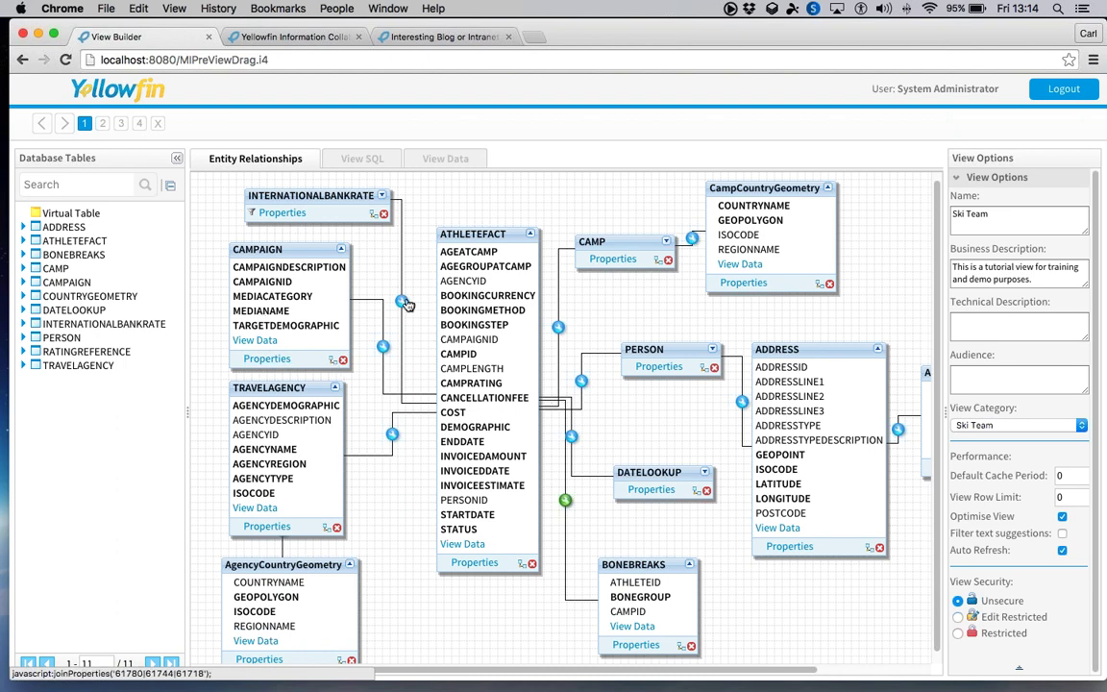
{"action": "mouse_move", "coordinate": [407, 304]}
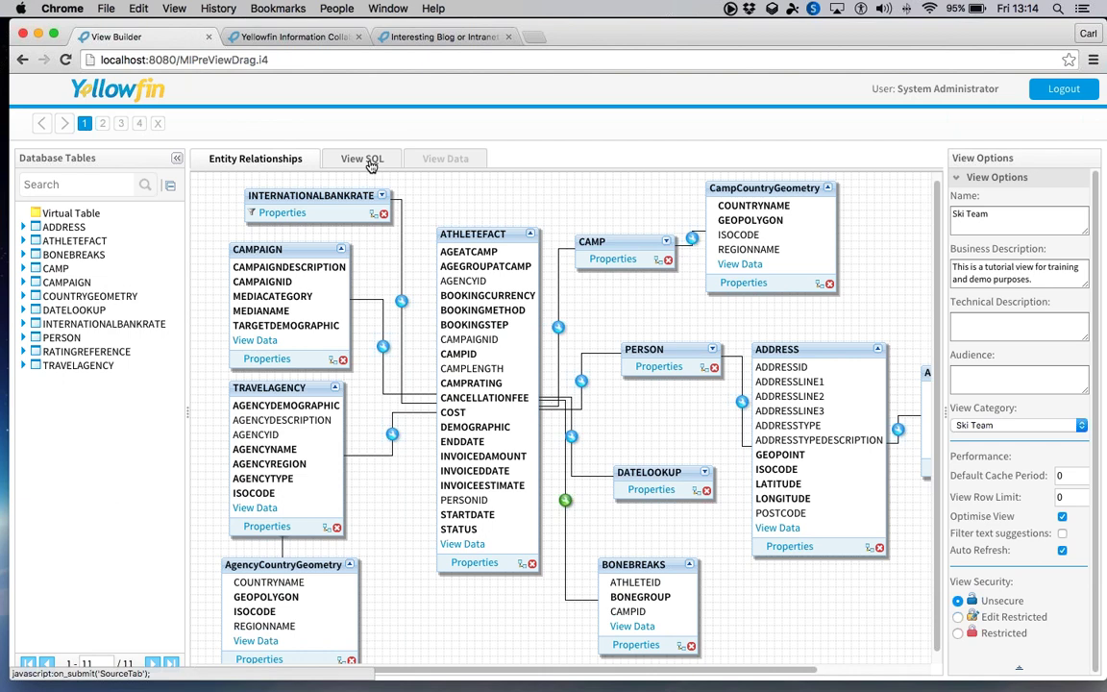
{"action": "left_click", "coordinate": [370, 166]}
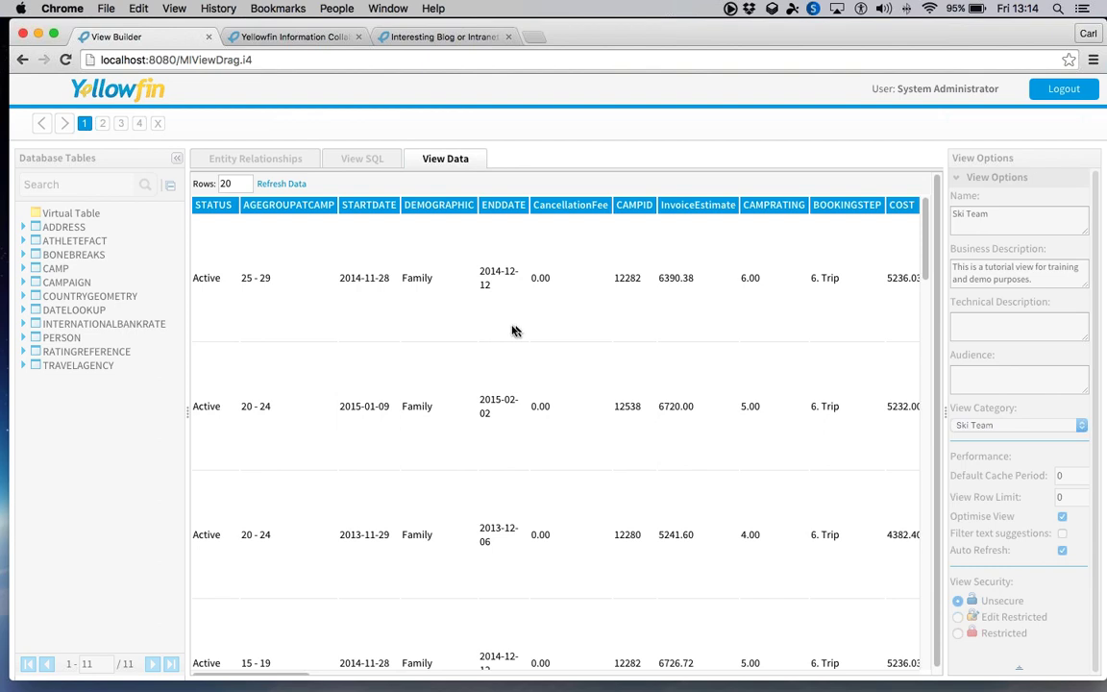
- Browse the view's Agency and Athlete field folders and its calculated field options
{"action": "left_click", "coordinate": [106, 126]}
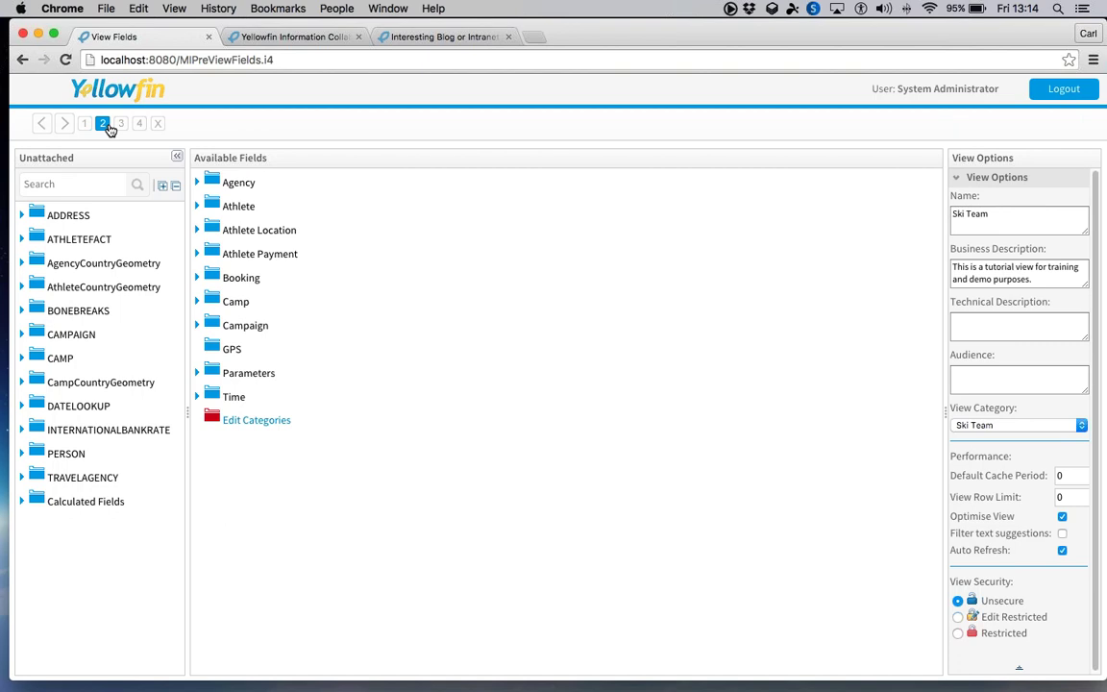
{"action": "left_click", "coordinate": [199, 184]}
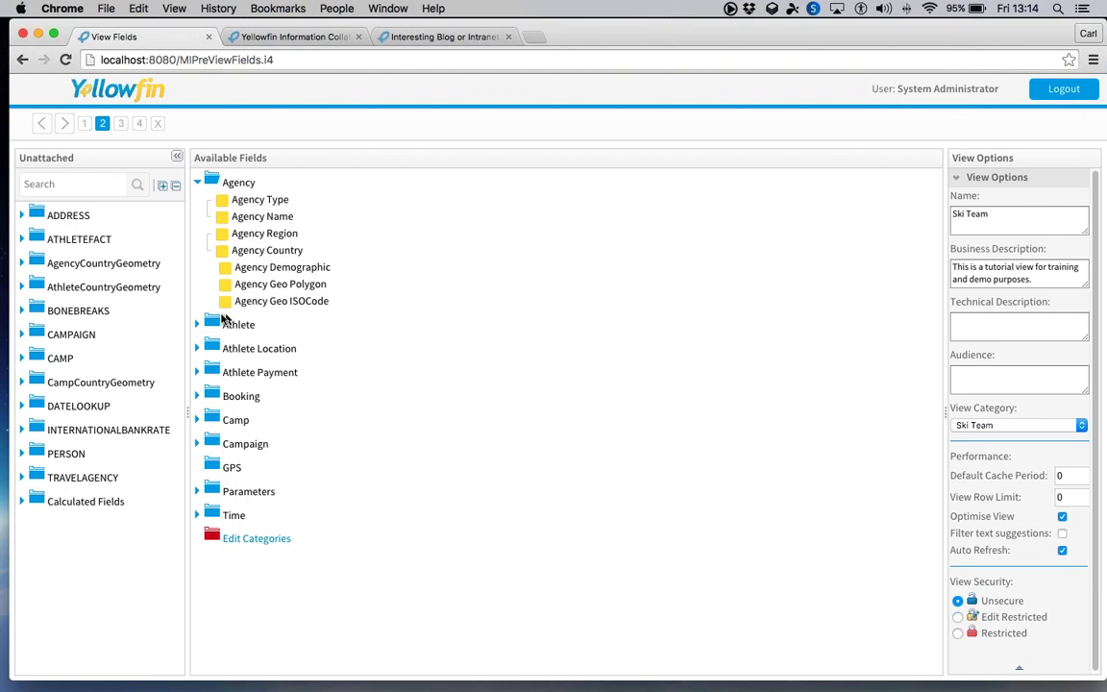
{"action": "left_click", "coordinate": [197, 323]}
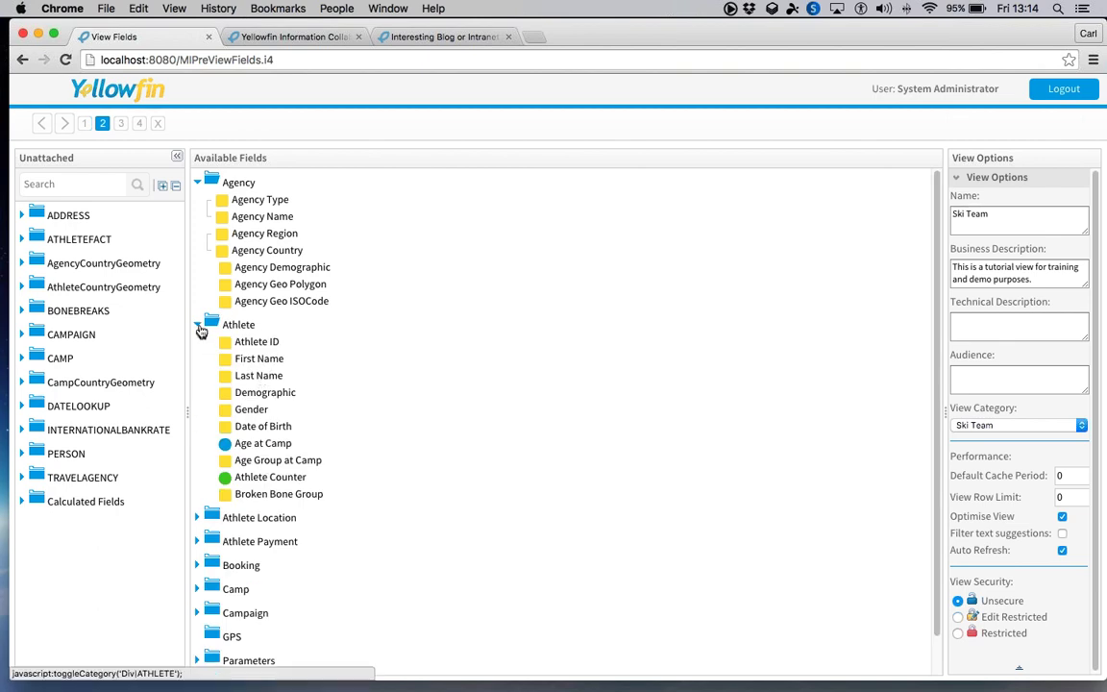
{"action": "left_click", "coordinate": [198, 326]}
{"action": "left_click", "coordinate": [197, 182]}
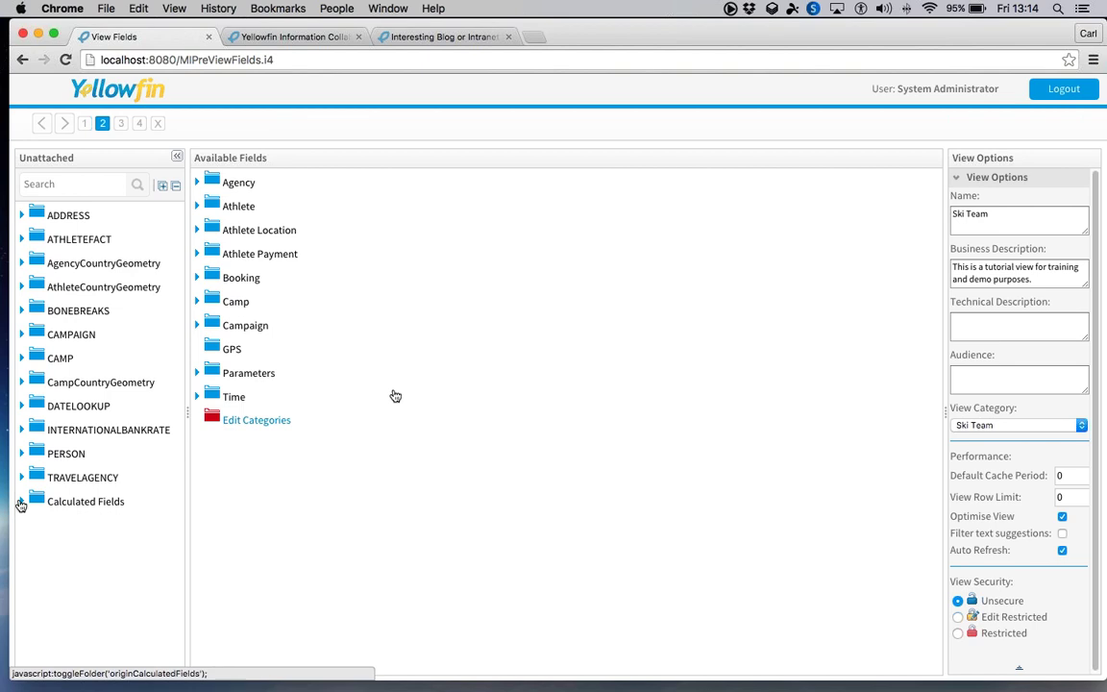
{"action": "left_click", "coordinate": [21, 501]}
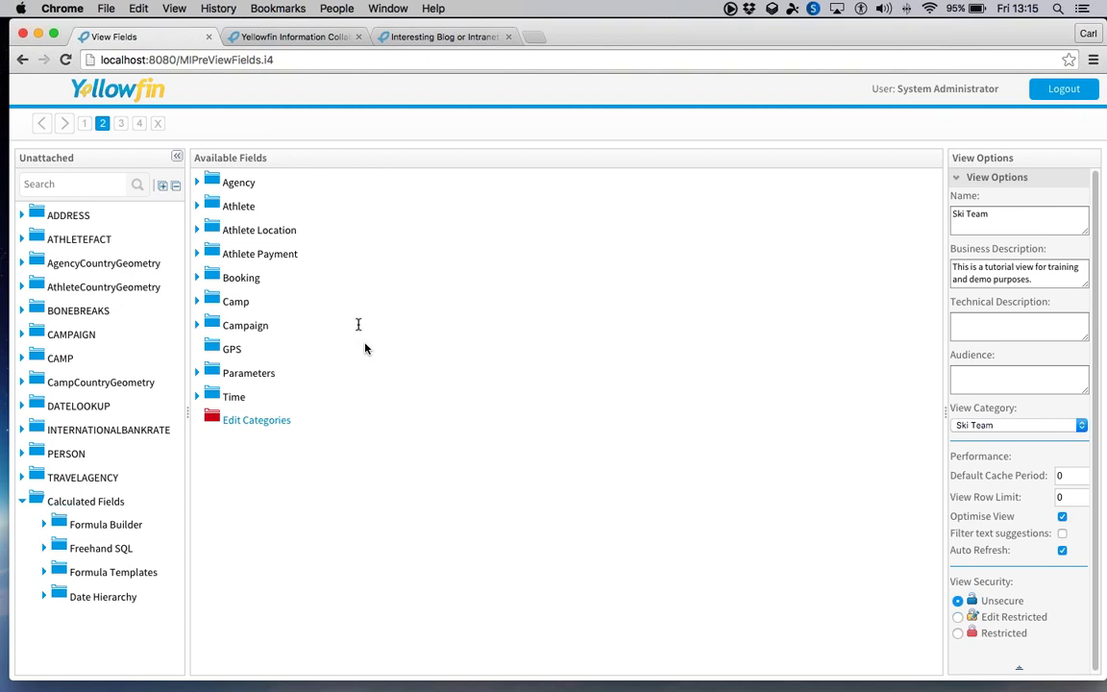
{"action": "left_click", "coordinate": [123, 125]}
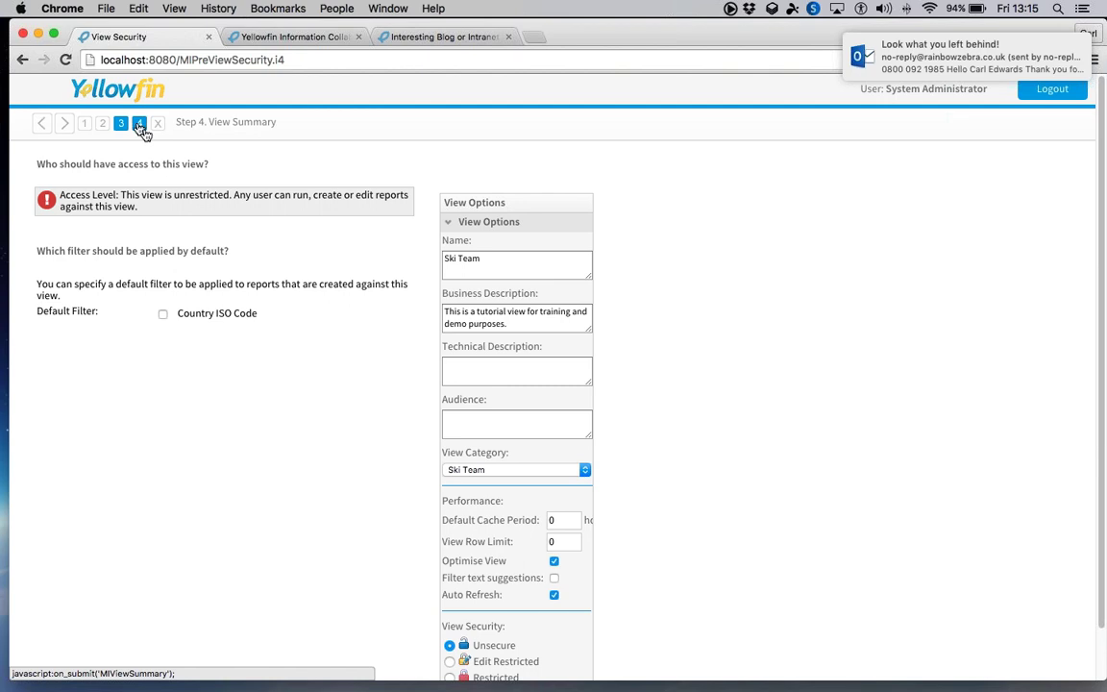
- Activate the Ski Team view, close its summary, and collapse the Views section
{"action": "left_click", "coordinate": [140, 126]}
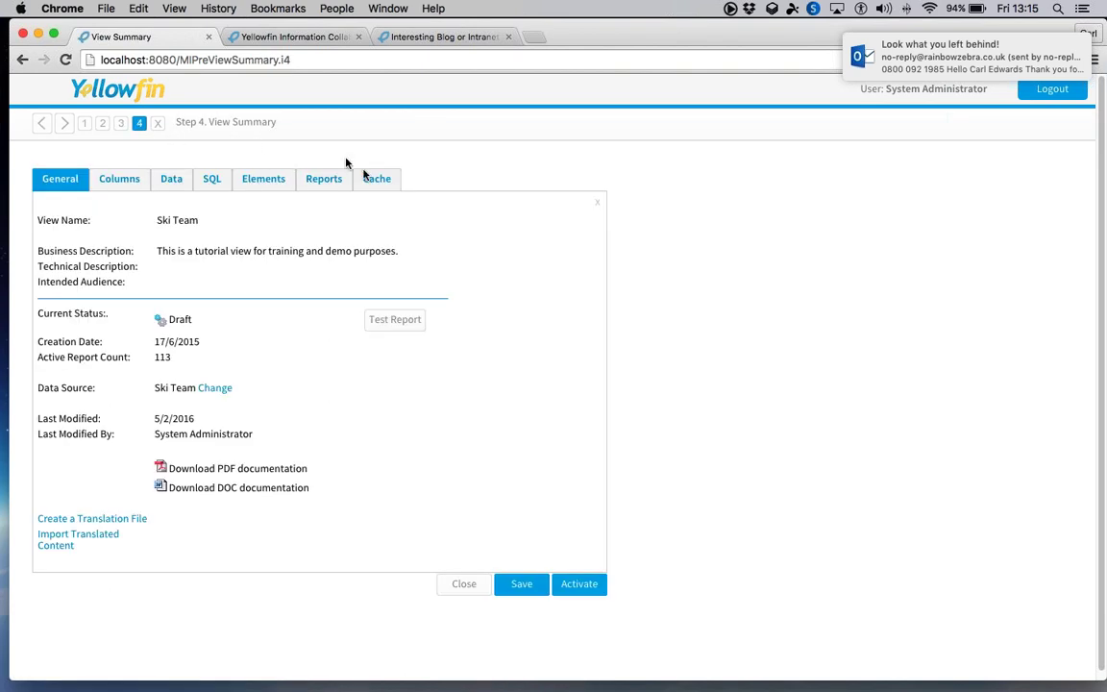
{"action": "left_click", "coordinate": [582, 585]}
{"action": "left_click", "coordinate": [529, 415]}
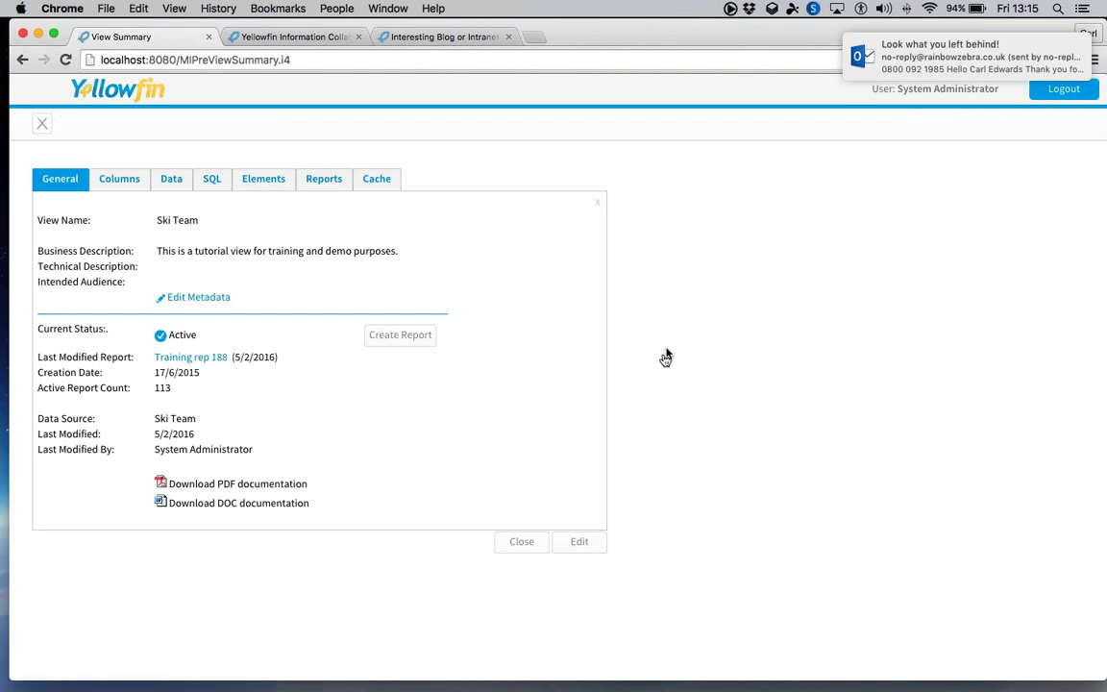
{"action": "left_click", "coordinate": [517, 544]}
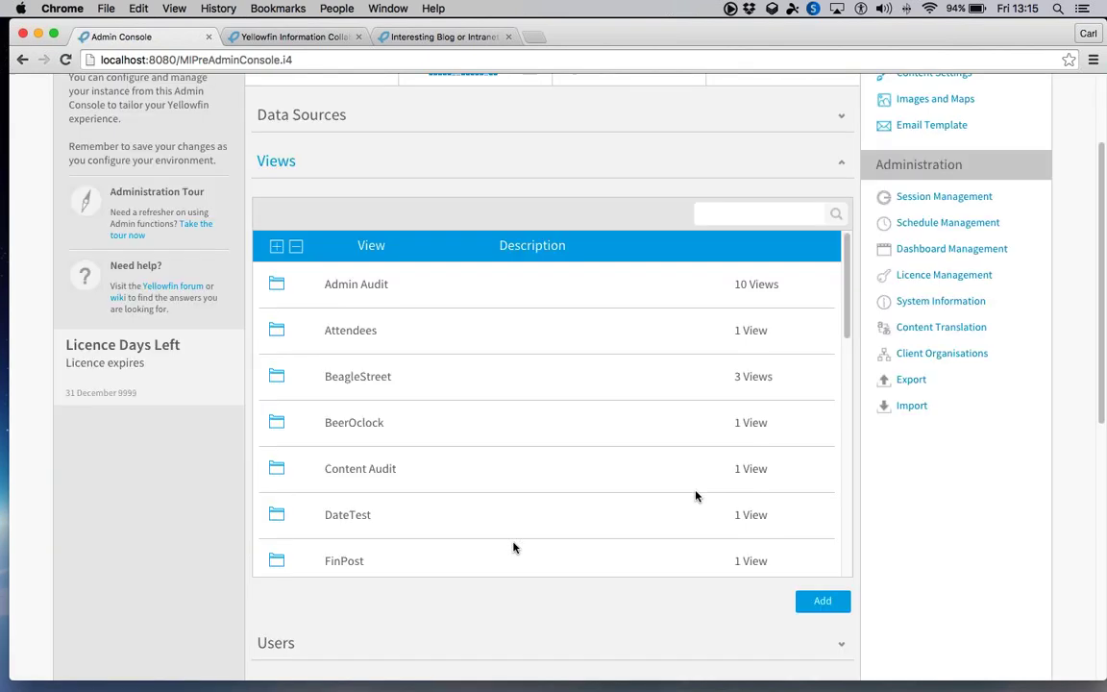
{"action": "scroll", "coordinate": [513, 547], "scroll_direction": "down", "scroll_amount": 1}
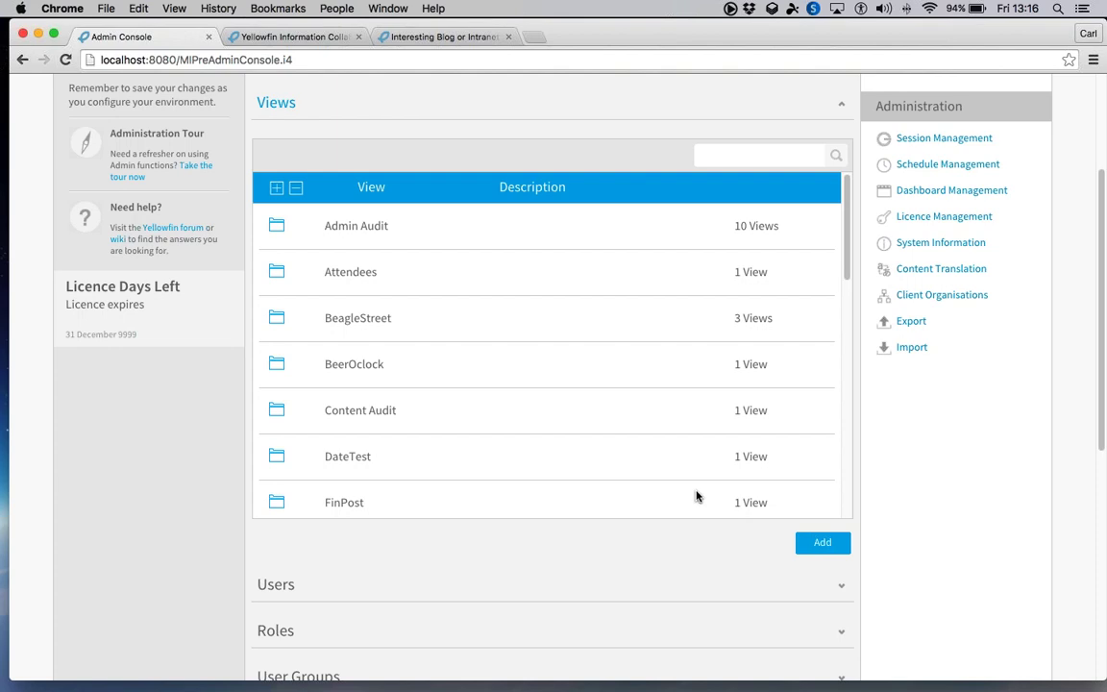
{"action": "scroll", "coordinate": [698, 496], "scroll_direction": "up", "scroll_amount": 4}
{"action": "left_click", "coordinate": [297, 308]}
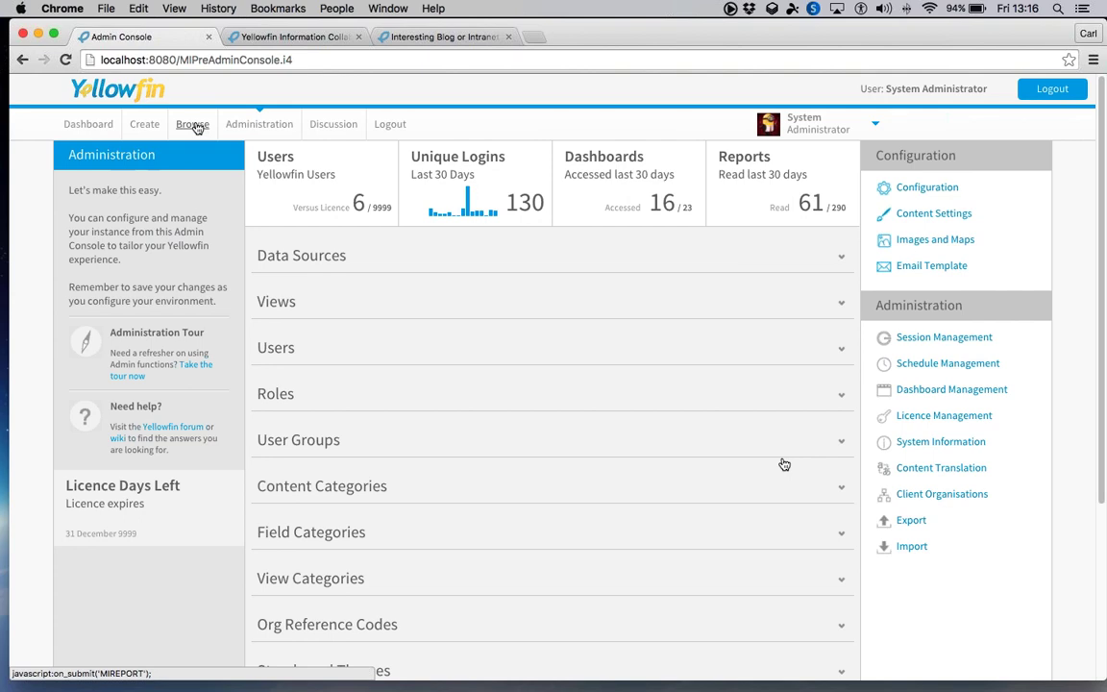
- Search Browse for 'welcome' and open the Welcome to Yellowfin 7 - CAE storyboard
{"action": "left_click", "coordinate": [193, 125]}
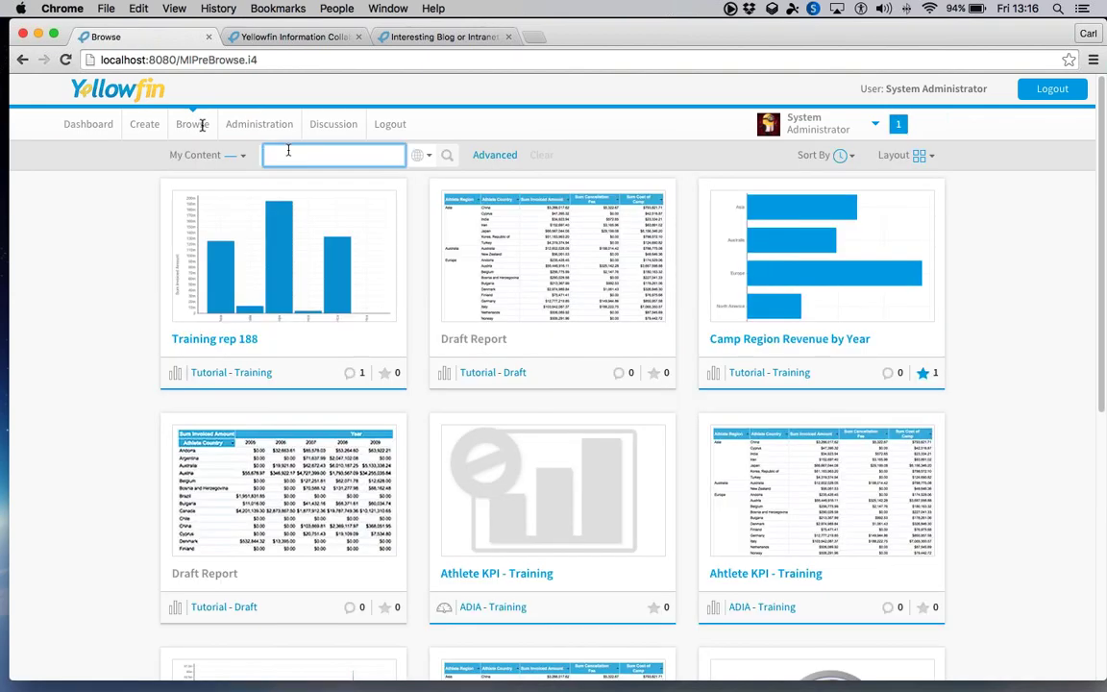
{"action": "type", "text": "welcome"}
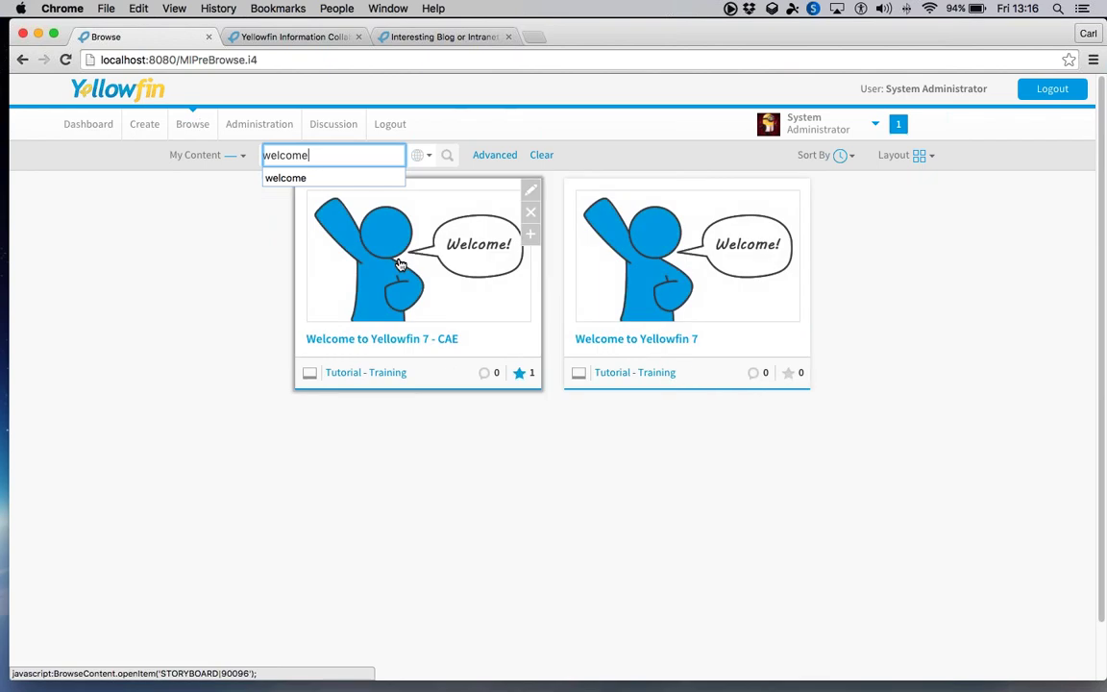
{"action": "left_click", "coordinate": [399, 264]}
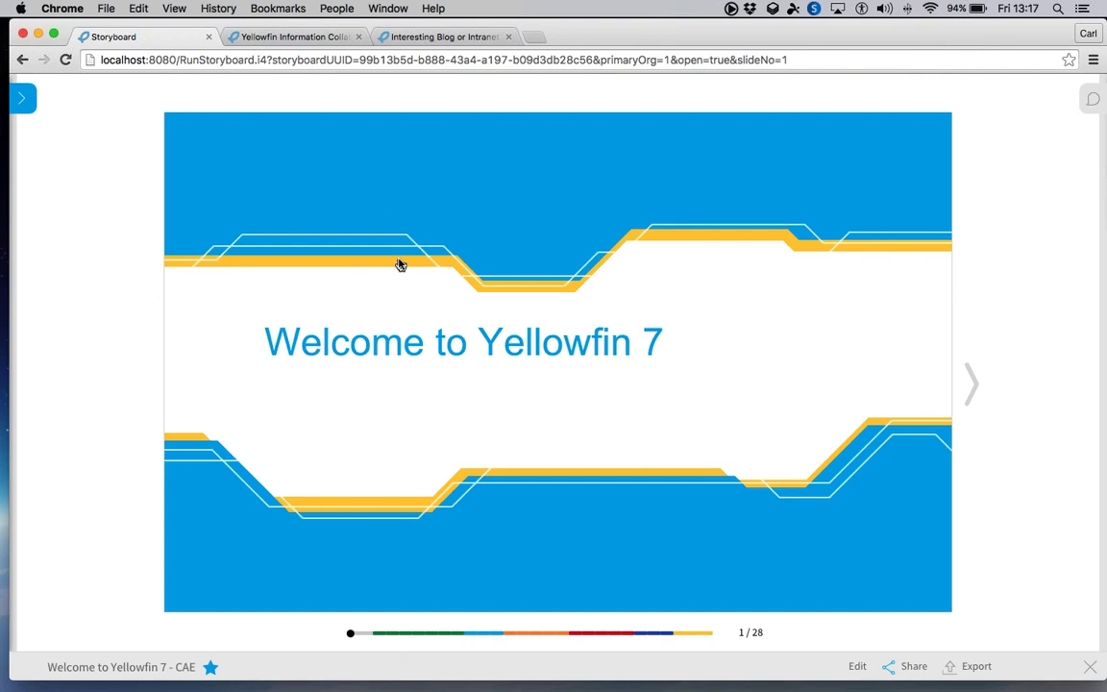
- Advance through the storyboard slides to the Drilling slide
{"action": "left_click", "coordinate": [973, 387]}
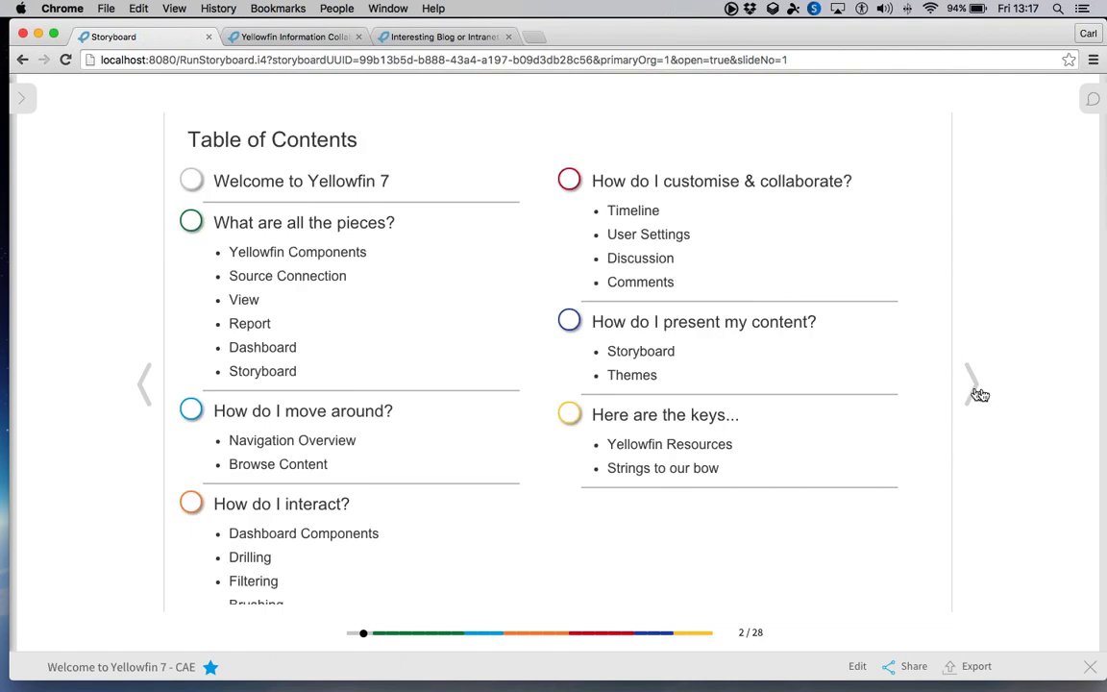
{"action": "left_click", "coordinate": [977, 392]}
{"action": "left_click", "coordinate": [977, 392]}
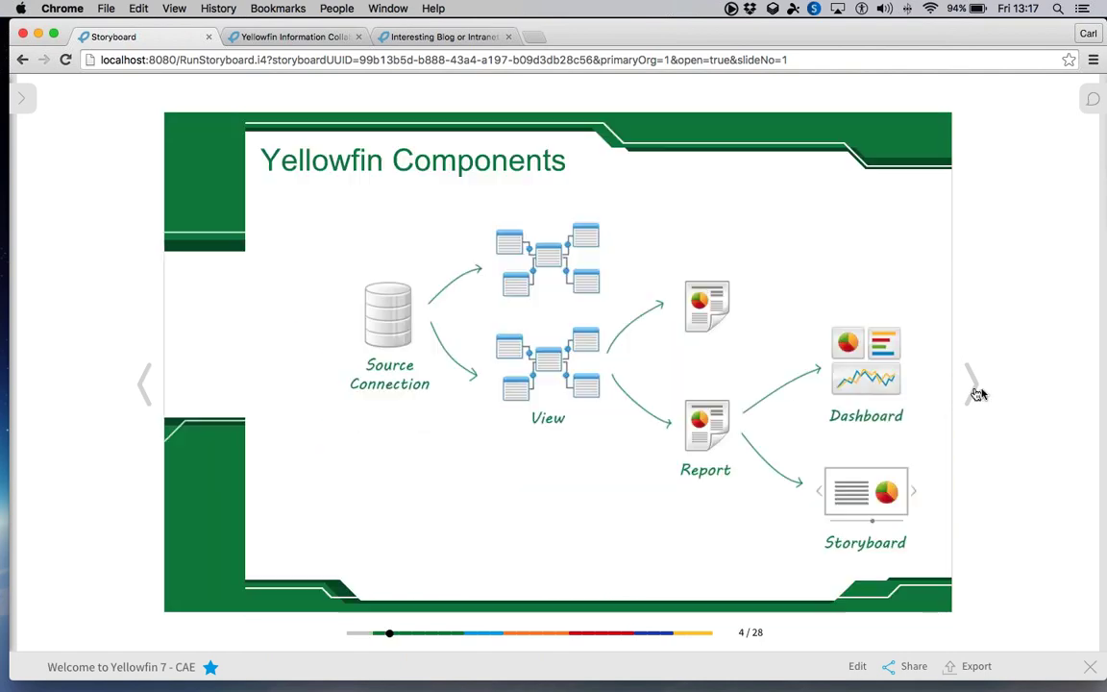
{"action": "left_click", "coordinate": [526, 636]}
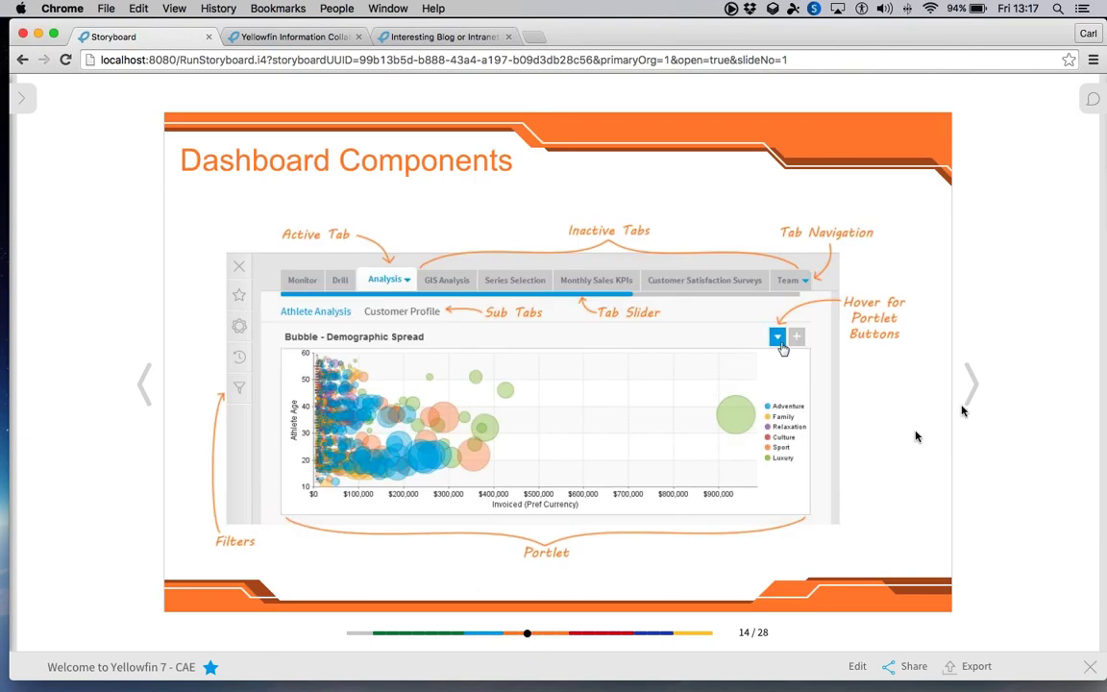
{"action": "left_click", "coordinate": [969, 400]}
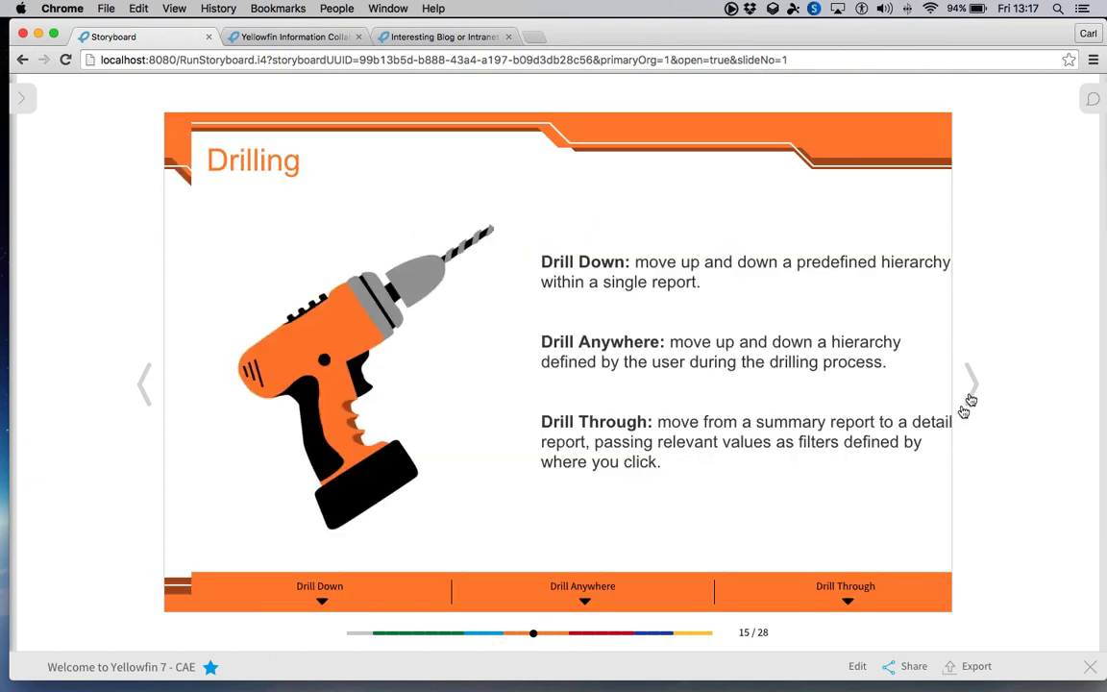
{"action": "left_click", "coordinate": [970, 399]}
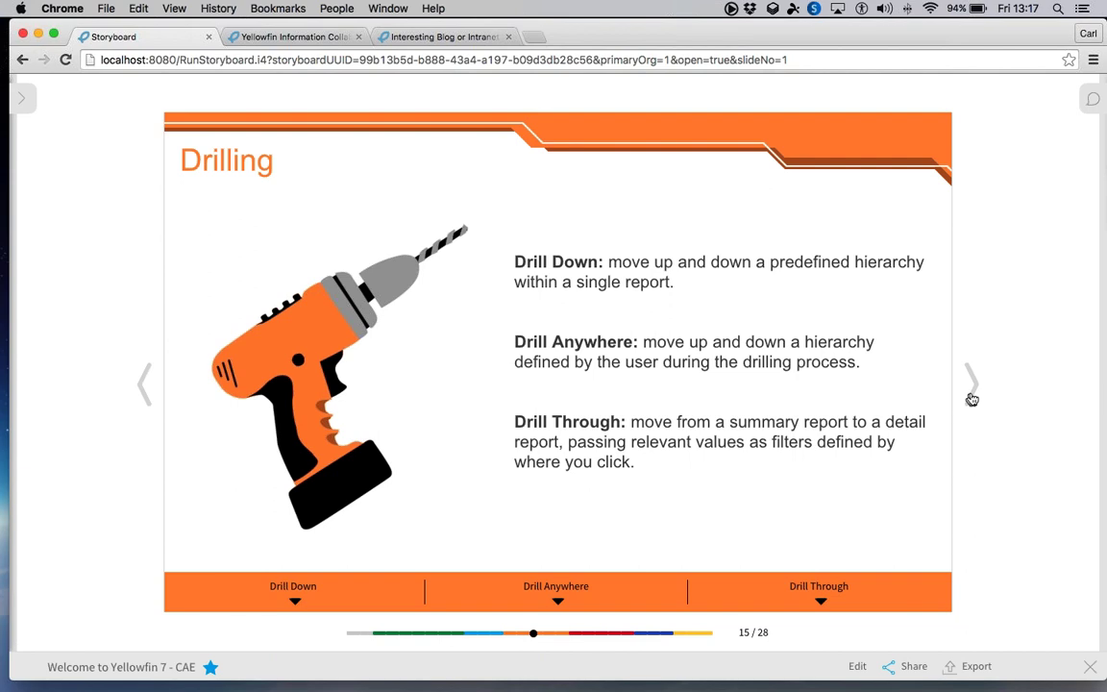
- In the Drill Down example, drill into Europe and then France
{"action": "left_click", "coordinate": [295, 603]}
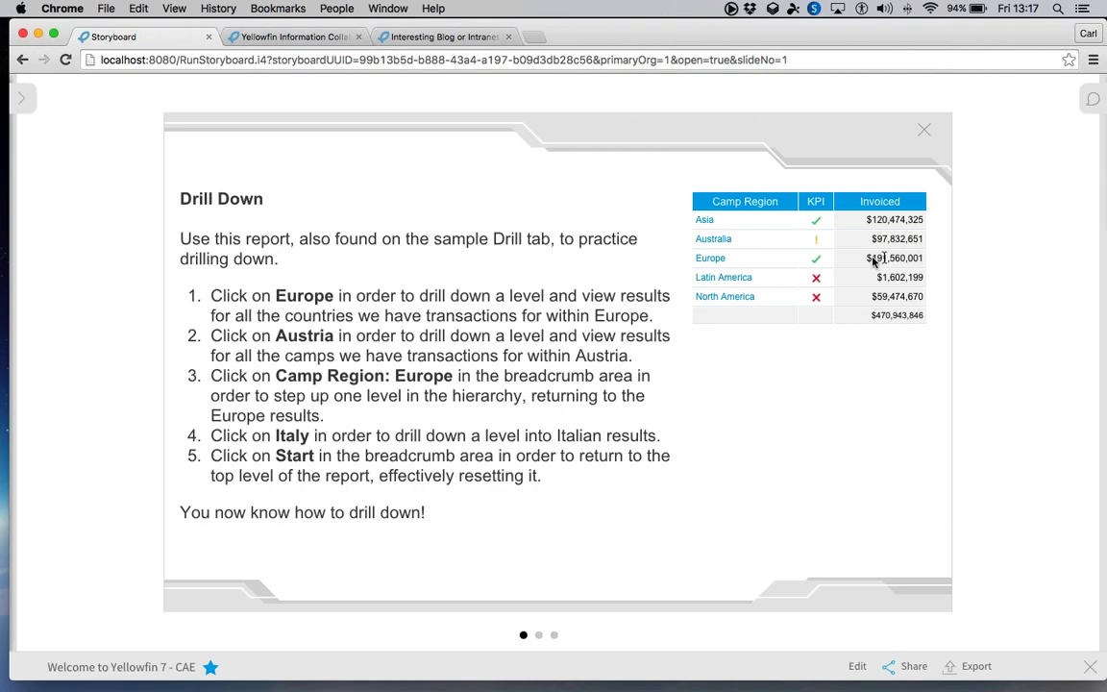
{"action": "left_click", "coordinate": [715, 259]}
{"action": "left_click", "coordinate": [716, 277]}
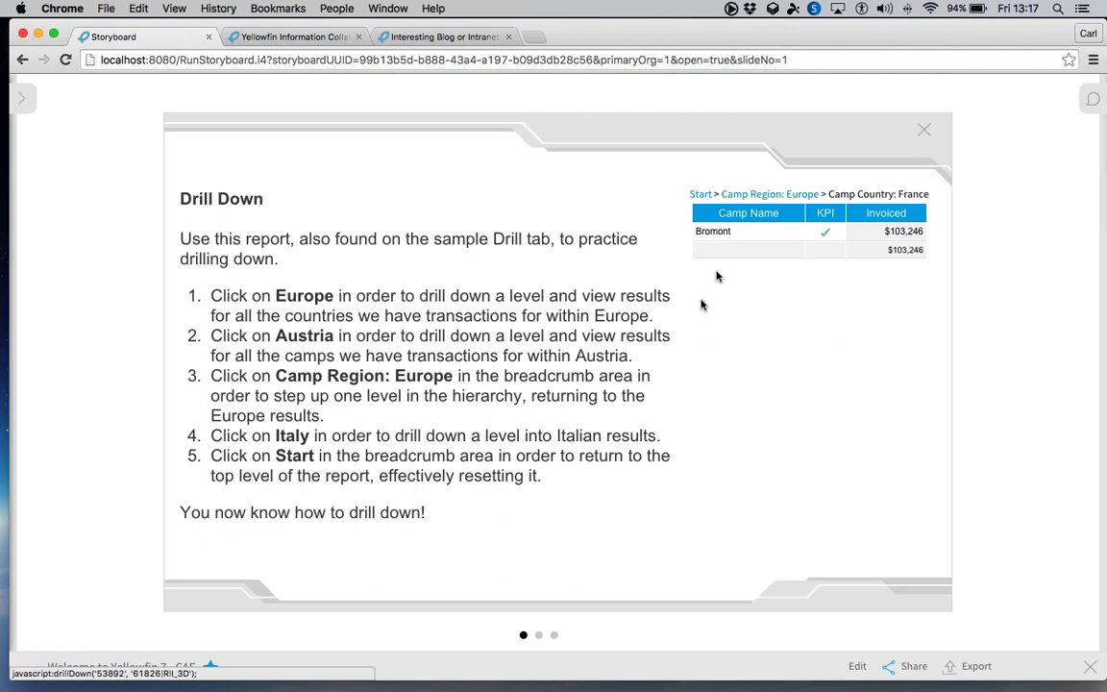
- In the Drill Anywhere example, drill the Europe bar down by Time > Year
{"action": "key", "text": "Right"}
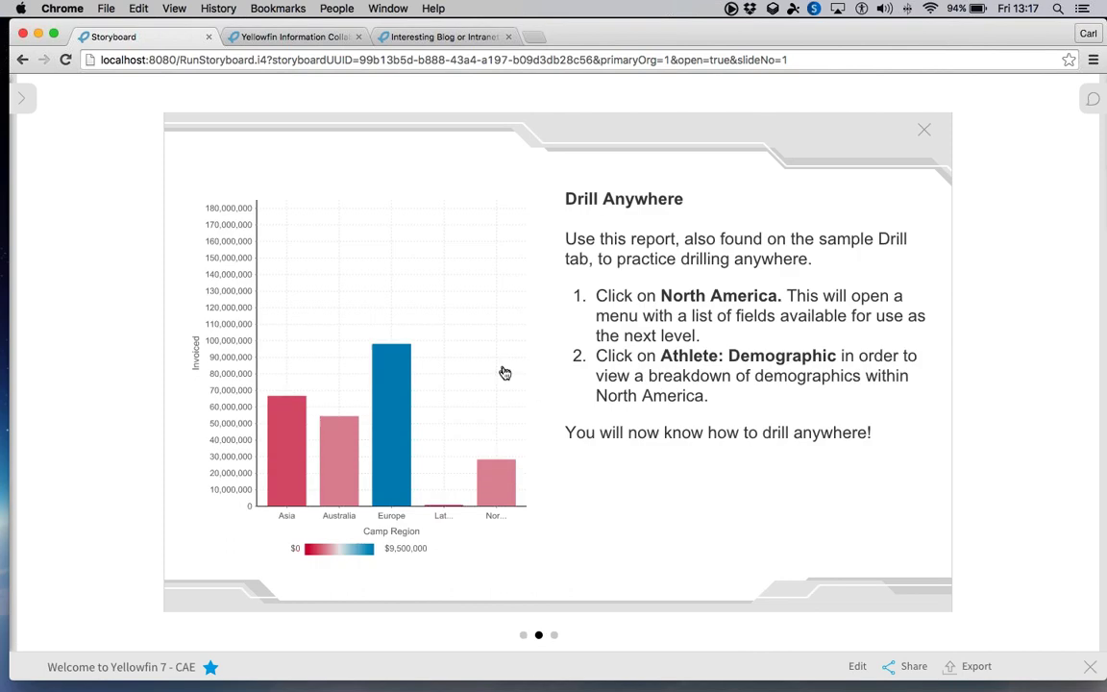
{"action": "left_click", "coordinate": [392, 281]}
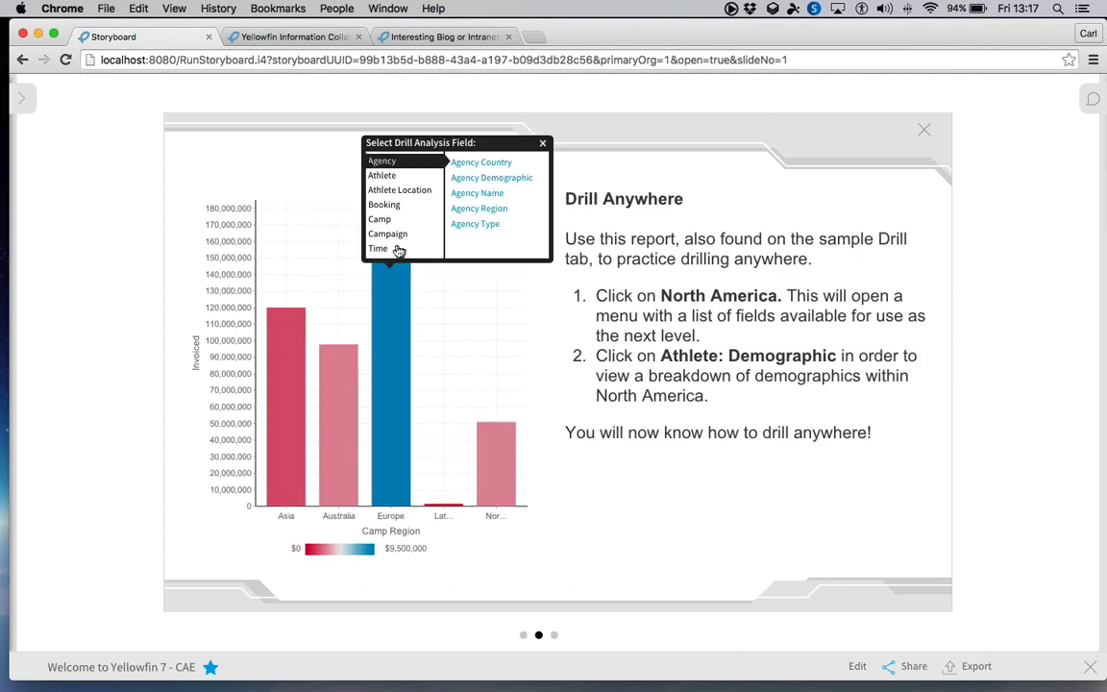
{"action": "left_click", "coordinate": [399, 249]}
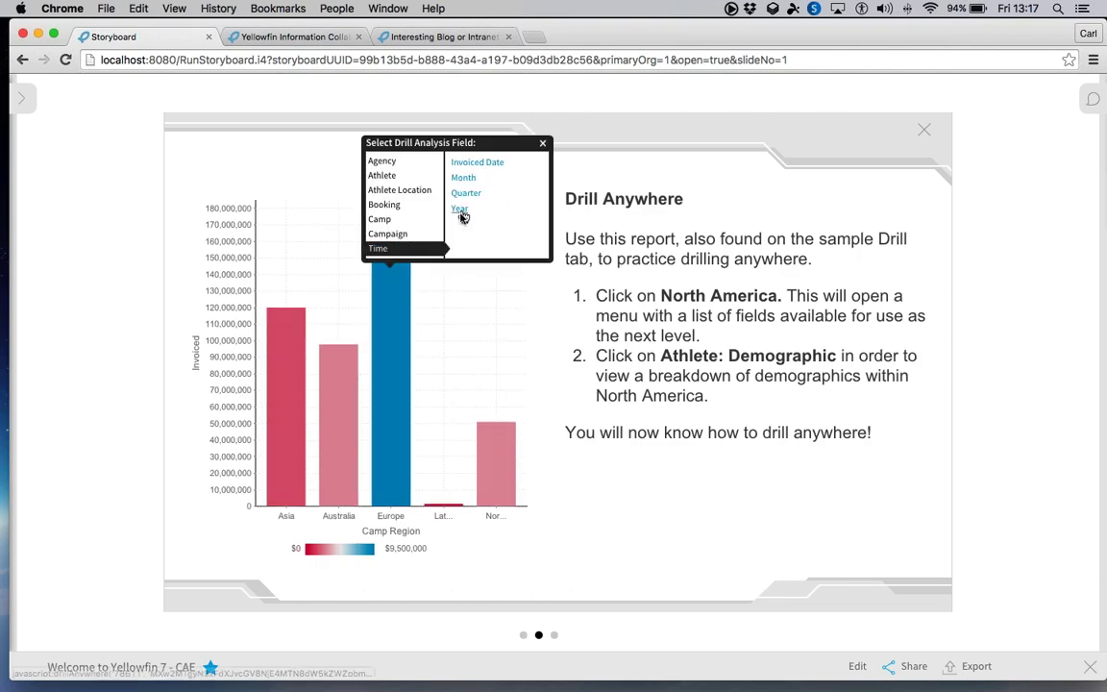
{"action": "left_click", "coordinate": [461, 213]}
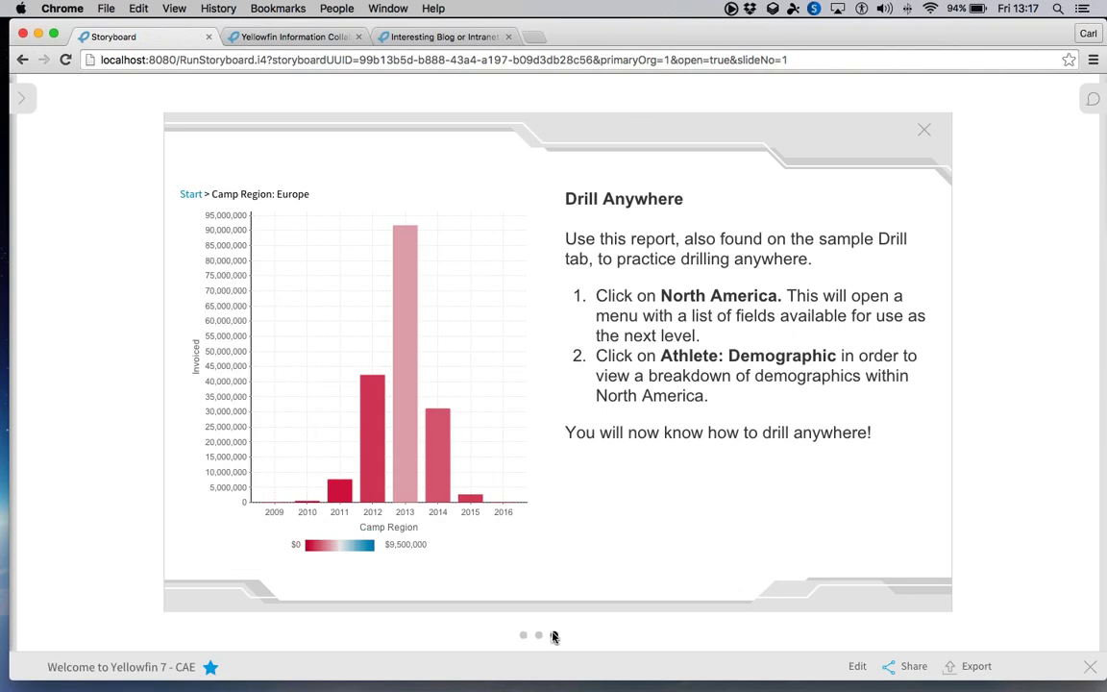
- Drill through to the Camp Revenue Detail Report, then close it
{"action": "left_click", "coordinate": [553, 635]}
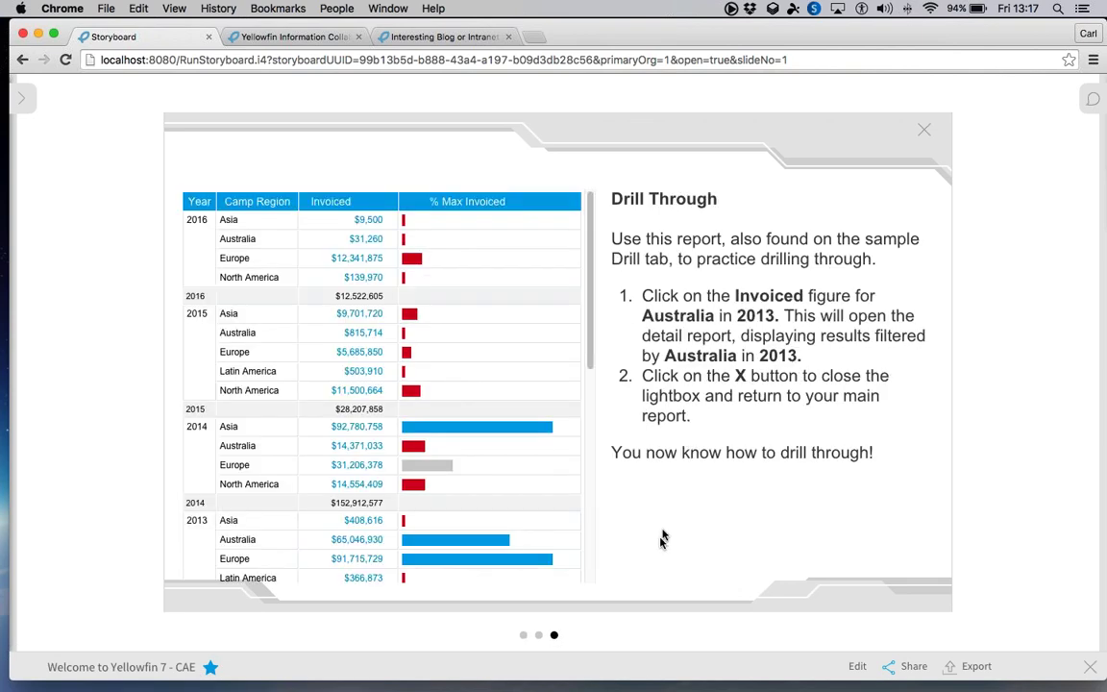
{"action": "left_click", "coordinate": [359, 352]}
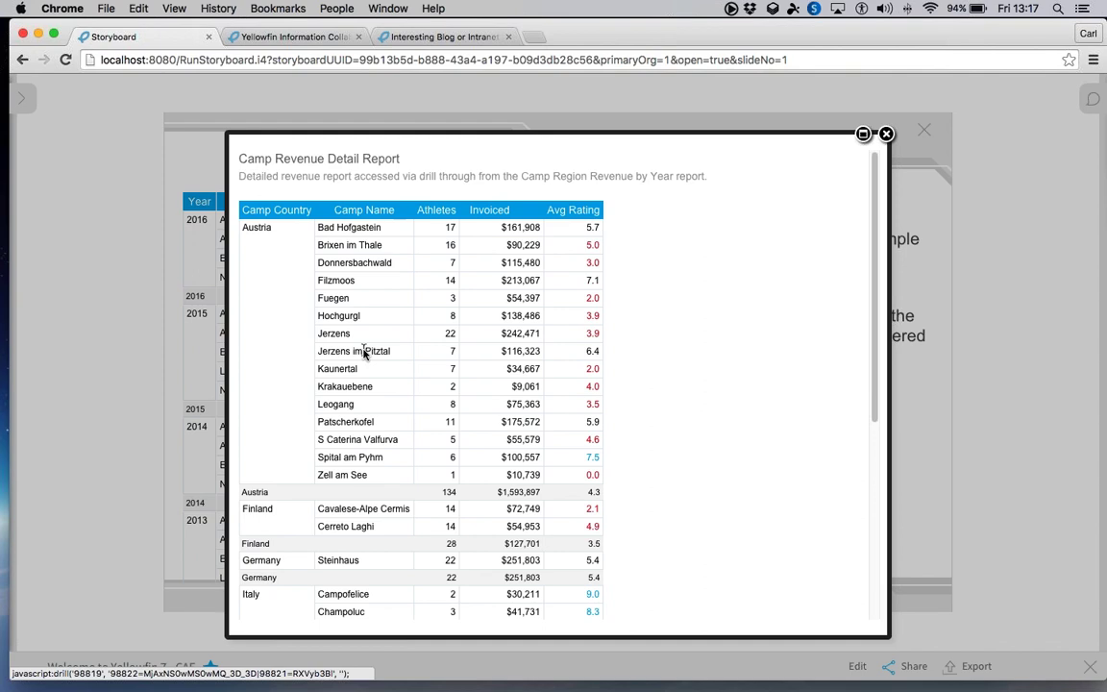
{"action": "left_click", "coordinate": [885, 133]}
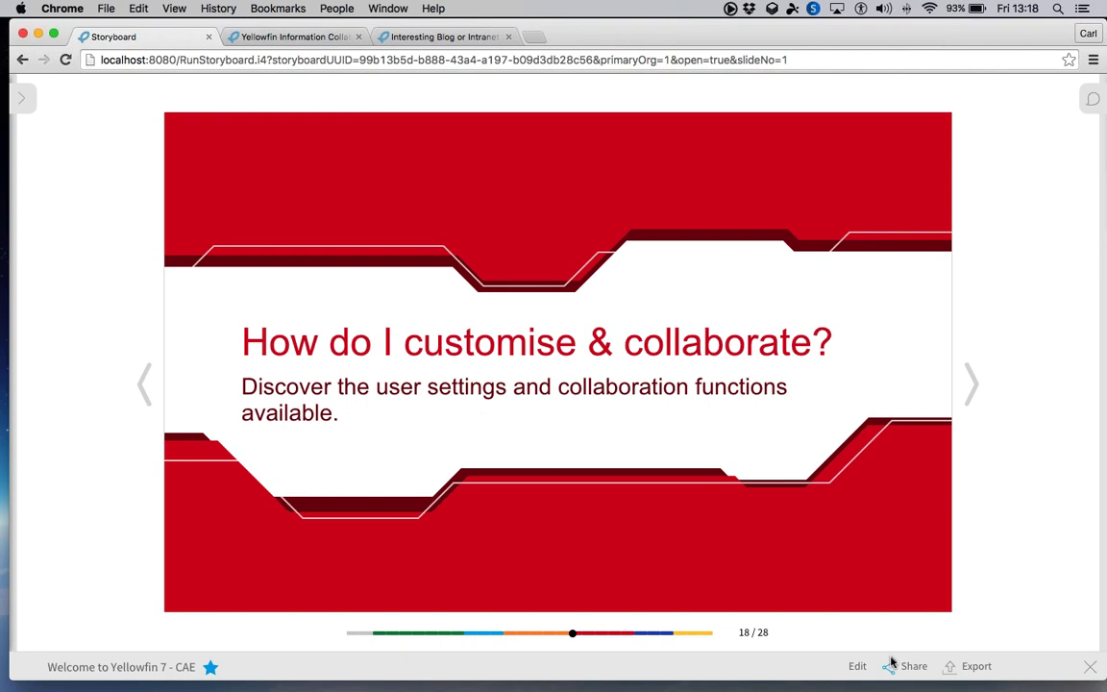
- View the Share Storyboard dialog, dismiss it, and close the storyboard
{"action": "left_click", "coordinate": [891, 667]}
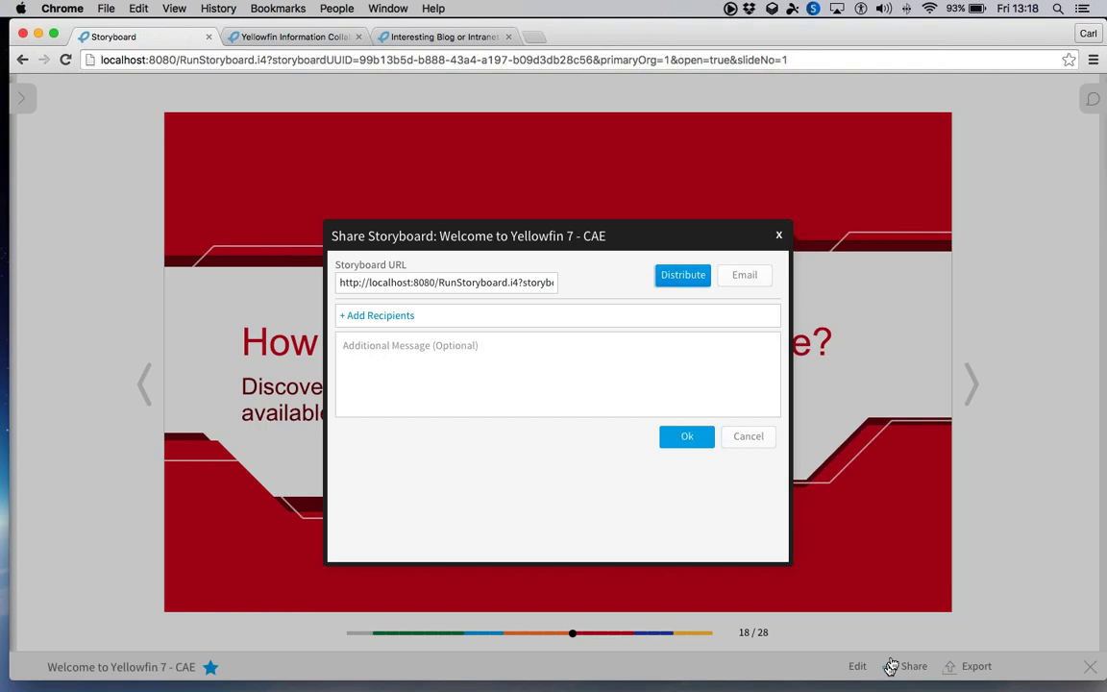
{"action": "left_click", "coordinate": [779, 238]}
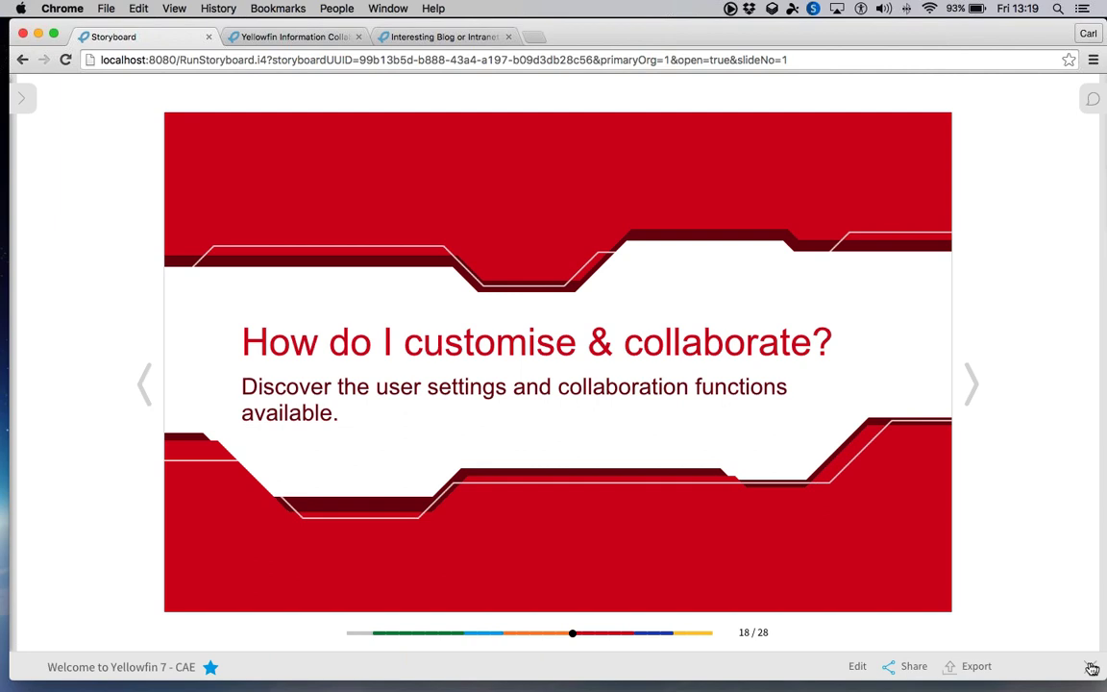
{"action": "left_click", "coordinate": [1090, 666]}
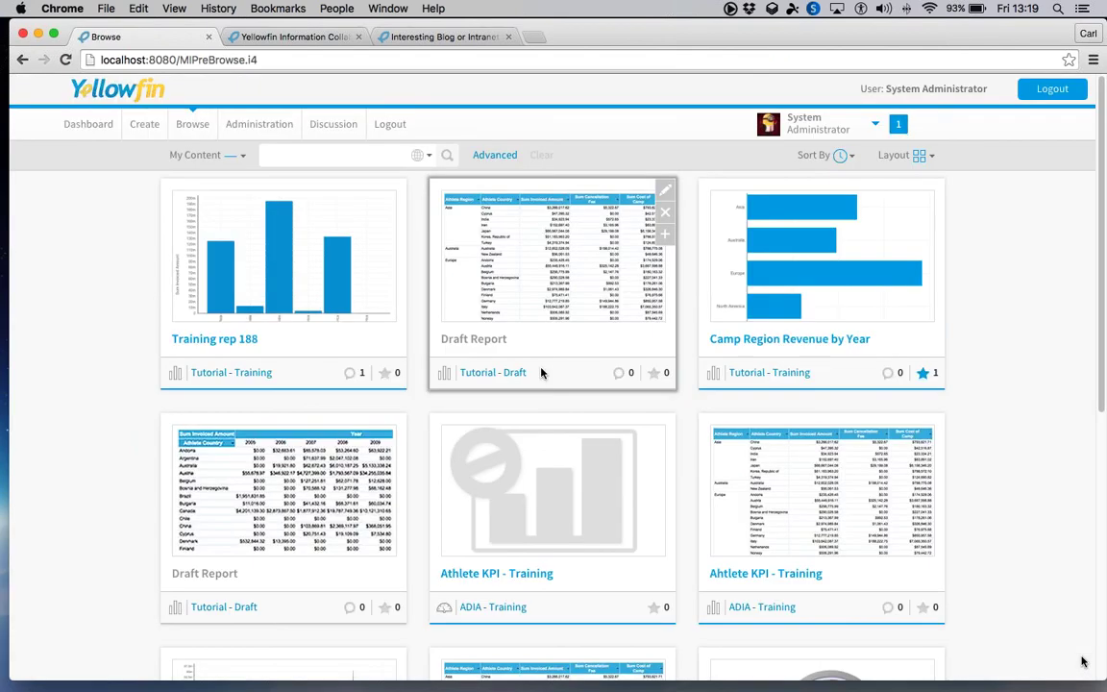
- Log in to the second Yellowfin instance using the saved administrator credentials
{"action": "left_click", "coordinate": [304, 39]}
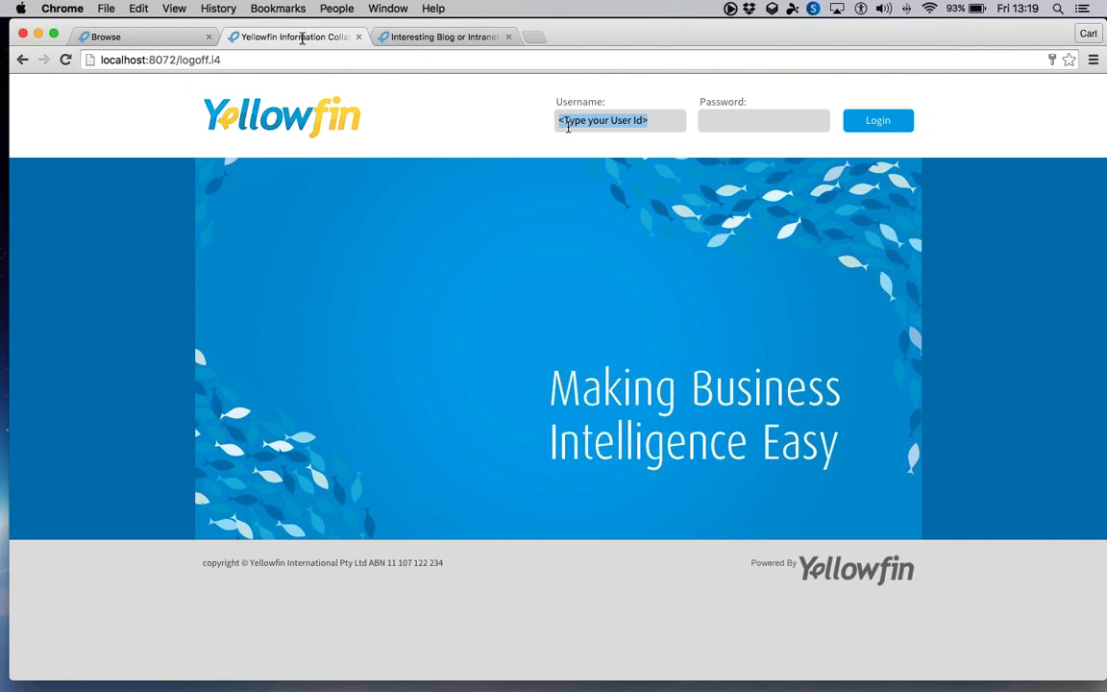
{"action": "type", "text": "ad"}
{"action": "left_click", "coordinate": [626, 142]}
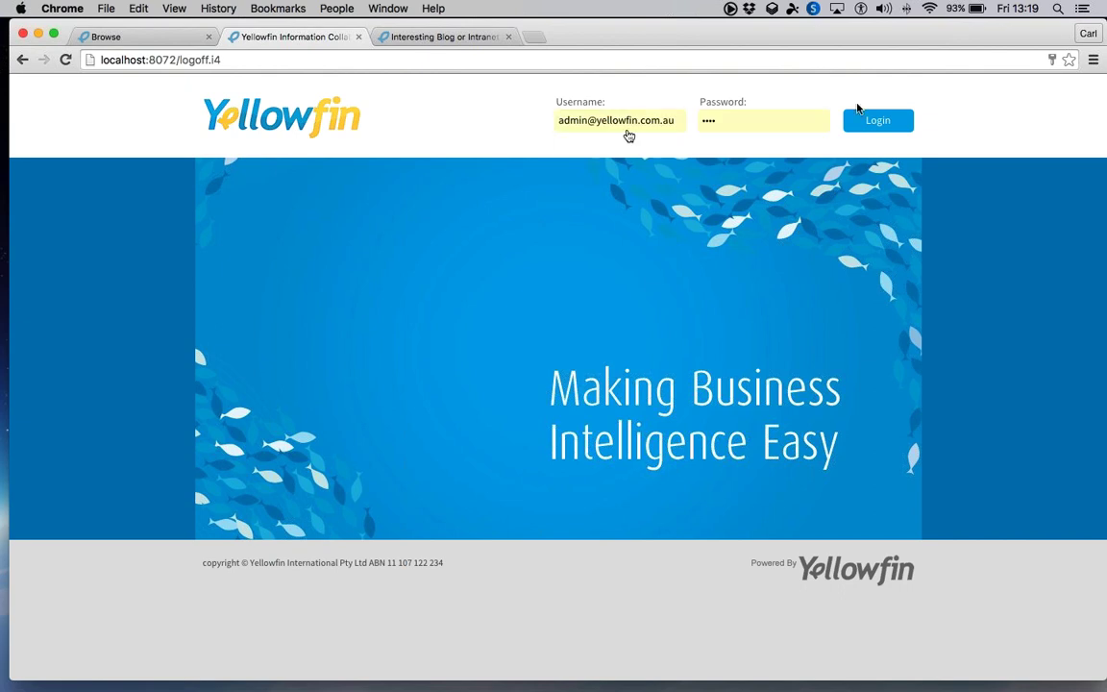
{"action": "left_click", "coordinate": [865, 127]}
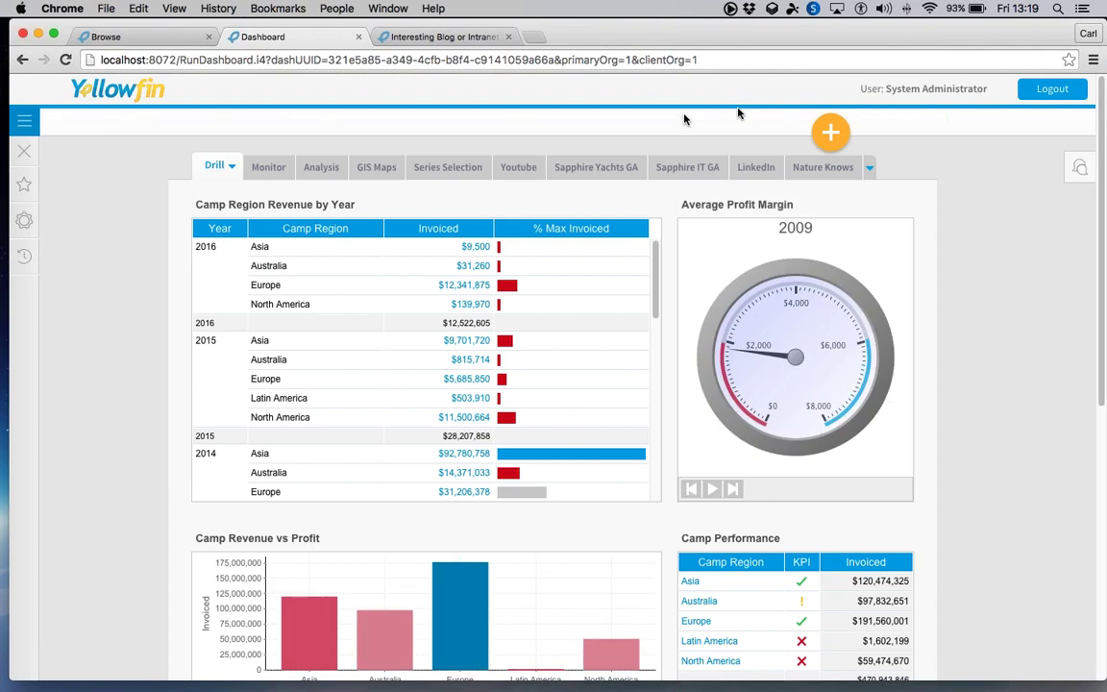
{"action": "left_click", "coordinate": [21, 128]}
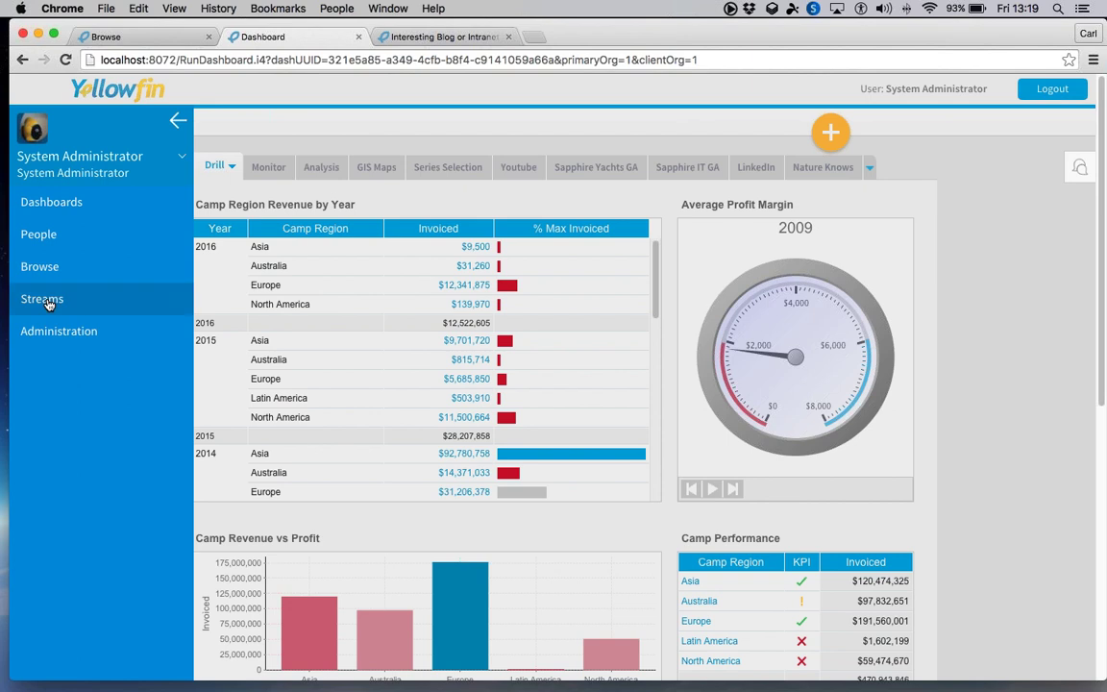
- Open the Test stream and view its layout choices
{"action": "left_click", "coordinate": [47, 302]}
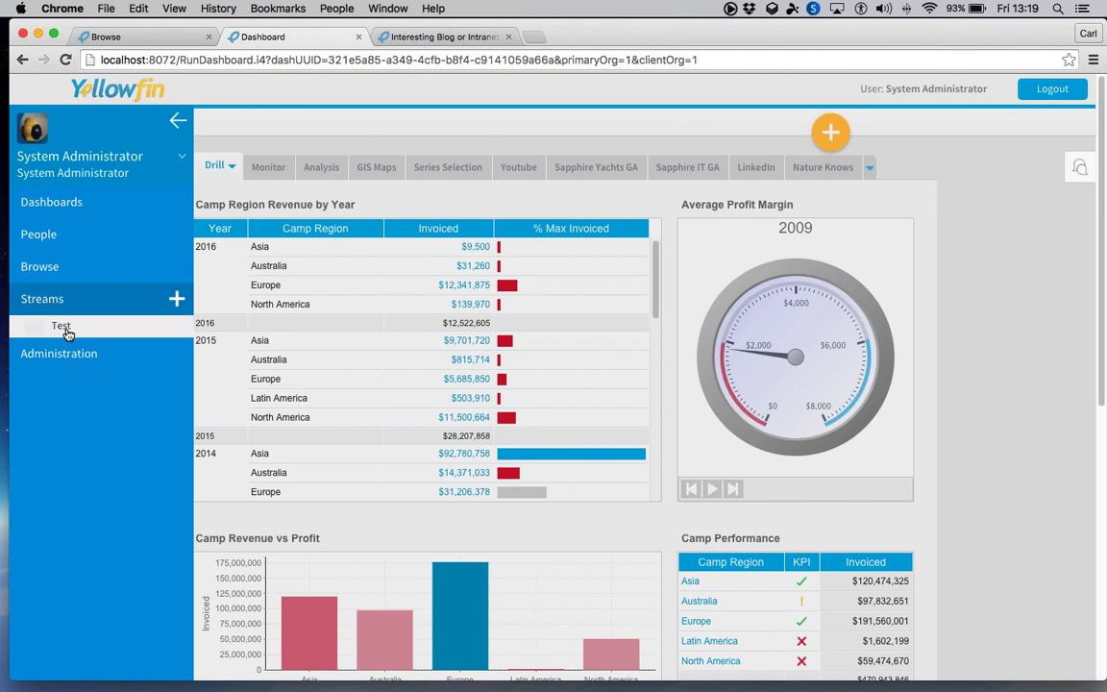
{"action": "left_click", "coordinate": [62, 326]}
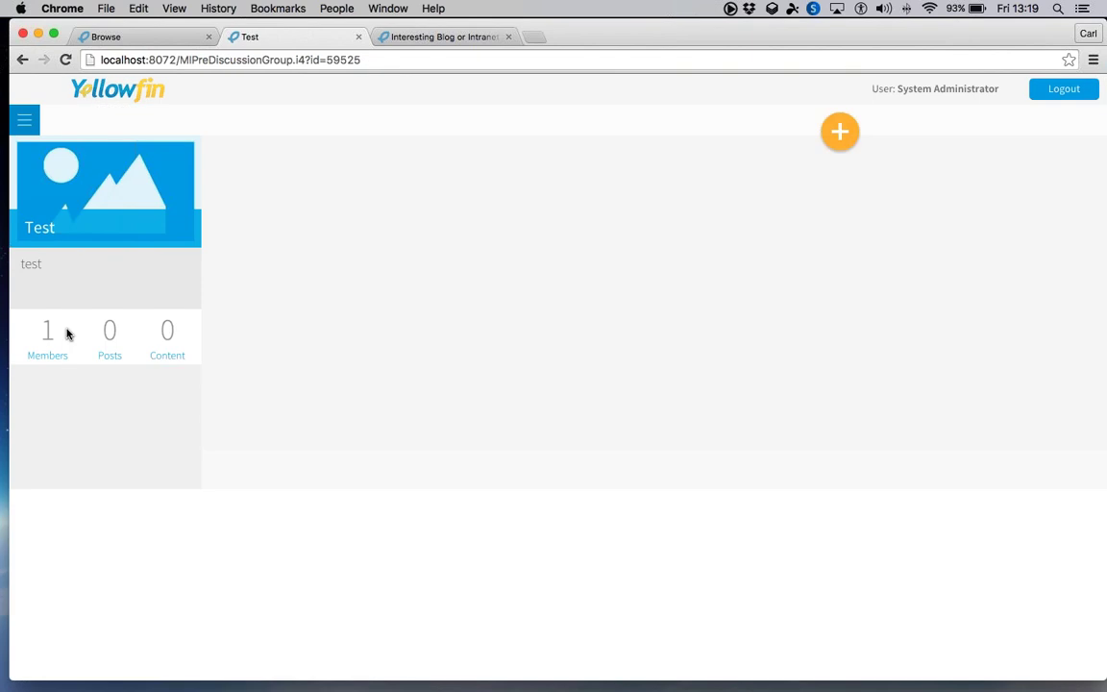
{"action": "left_click", "coordinate": [510, 124]}
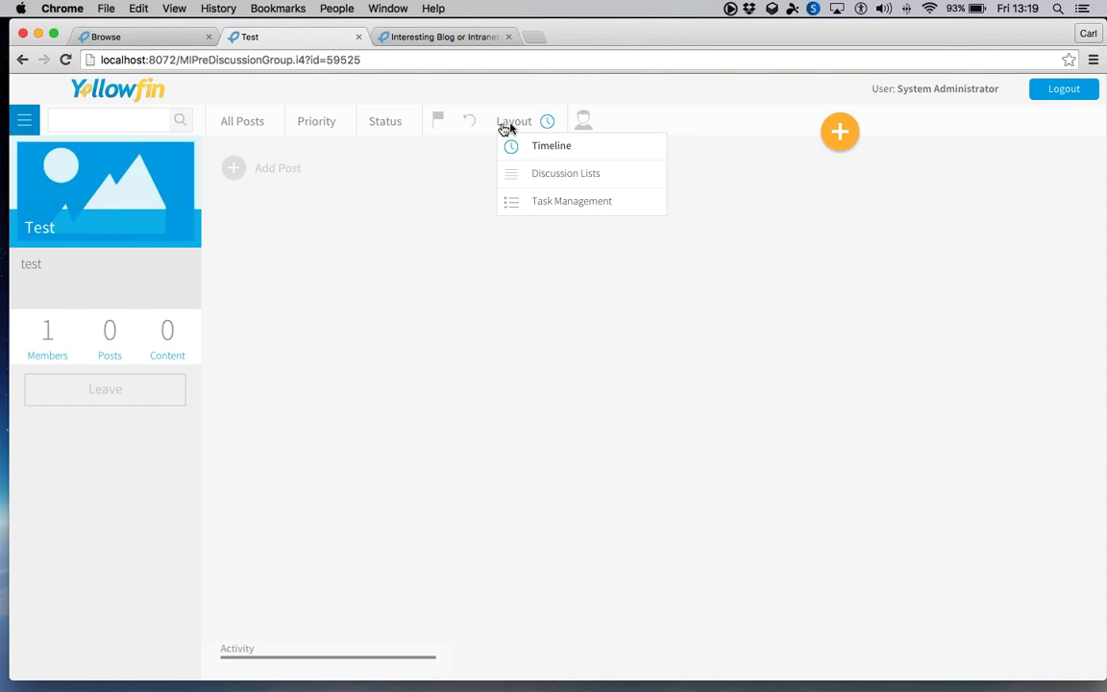
- View R2 D2's profile timeline, then go to the Monitor dashboard
{"action": "left_click", "coordinate": [24, 120]}
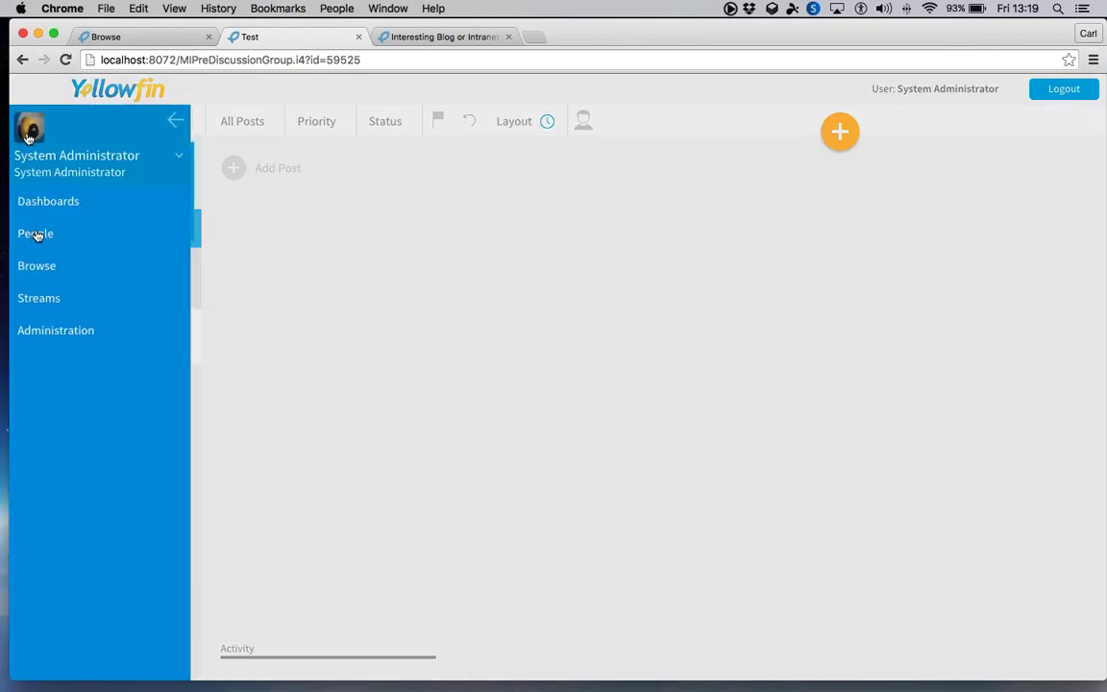
{"action": "left_click", "coordinate": [42, 236]}
{"action": "left_click", "coordinate": [65, 263]}
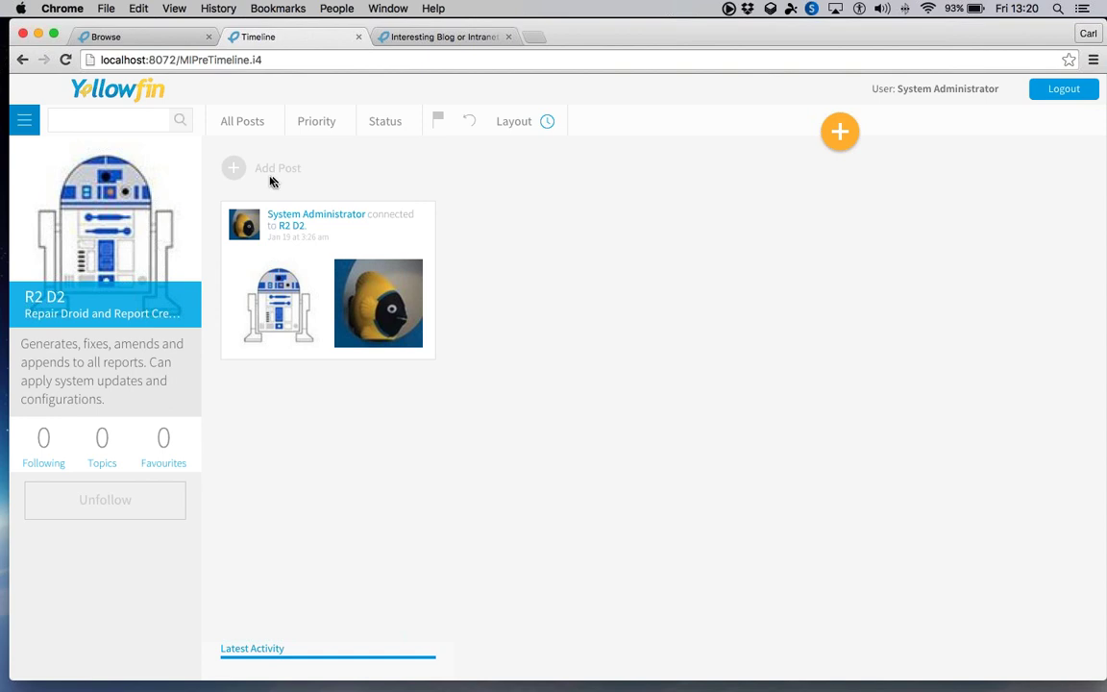
{"action": "left_click", "coordinate": [21, 125]}
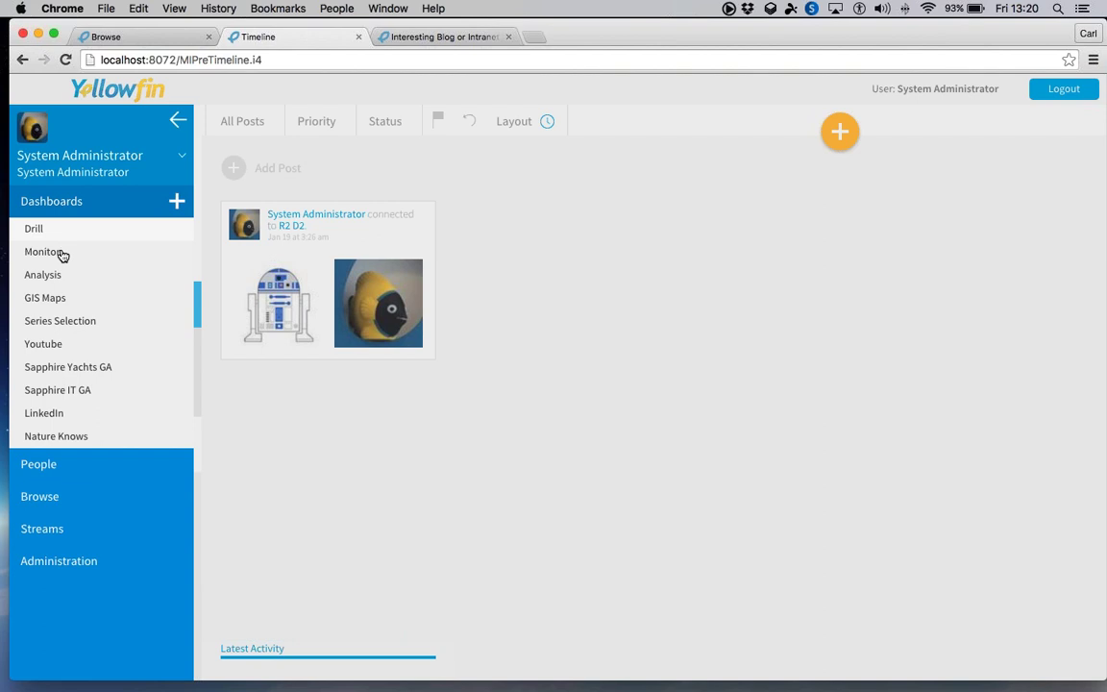
{"action": "left_click", "coordinate": [61, 255]}
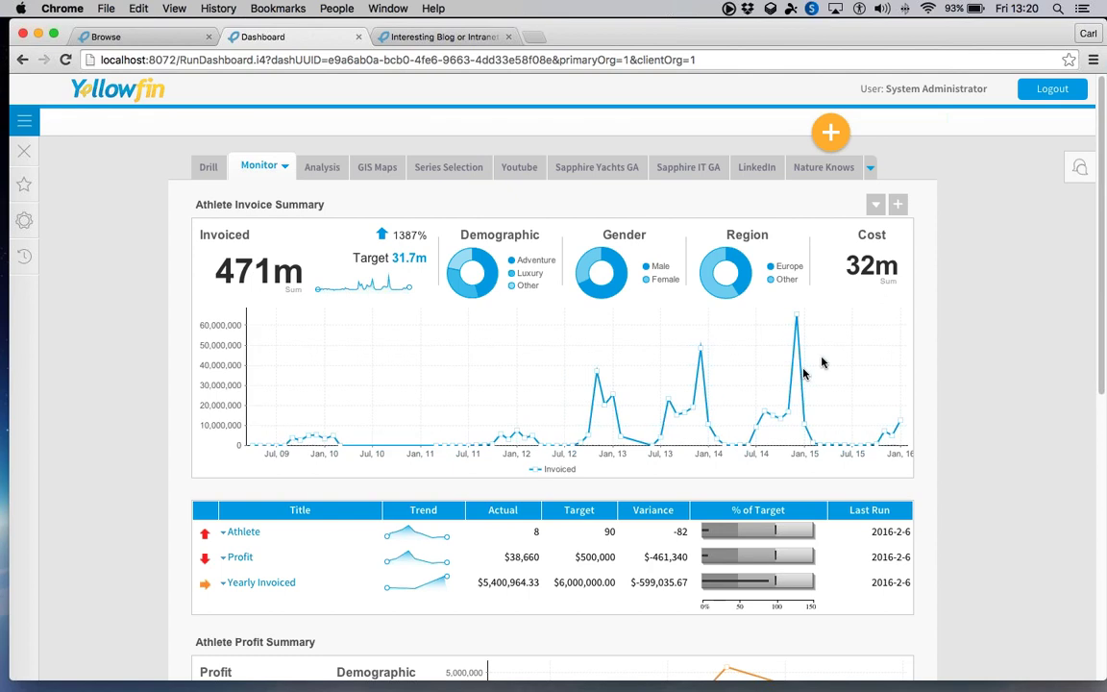
- Open Athlete Invoice Summary's charts for editing, confirming a new editable version
{"action": "left_click", "coordinate": [897, 205]}
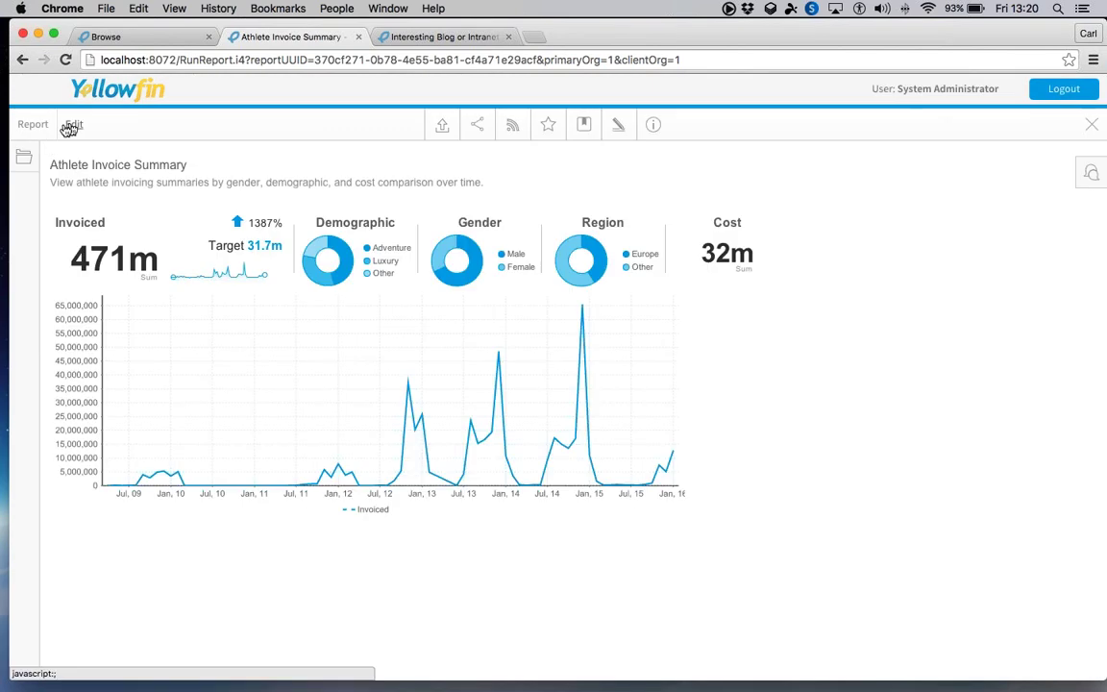
{"action": "left_click", "coordinate": [72, 125]}
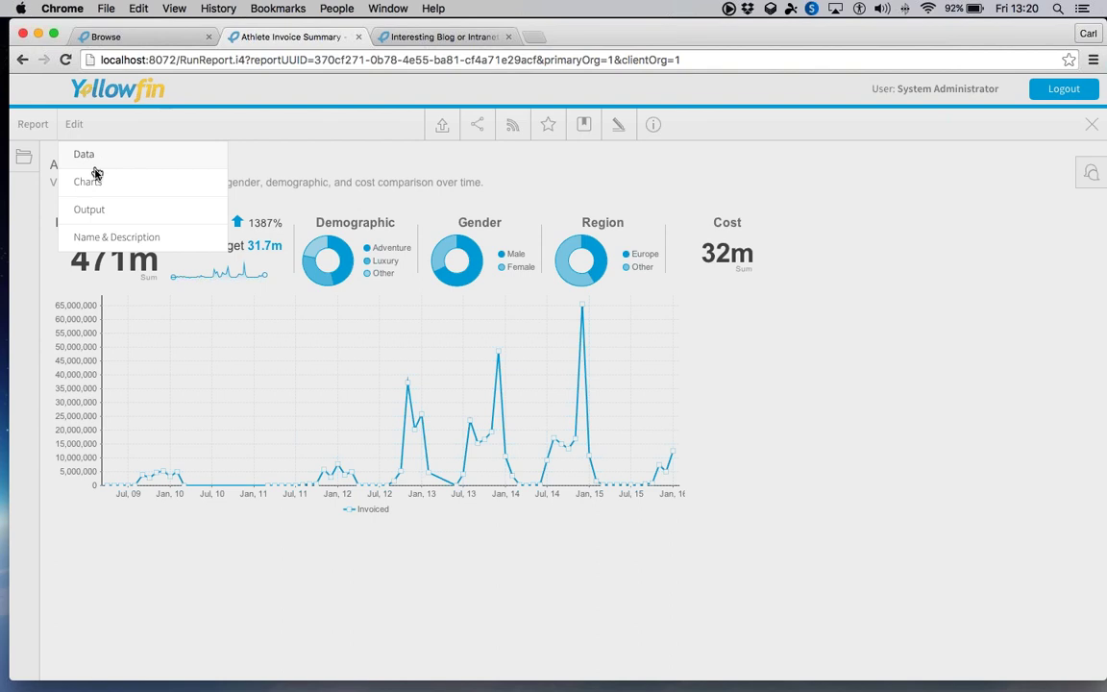
{"action": "left_click", "coordinate": [96, 174]}
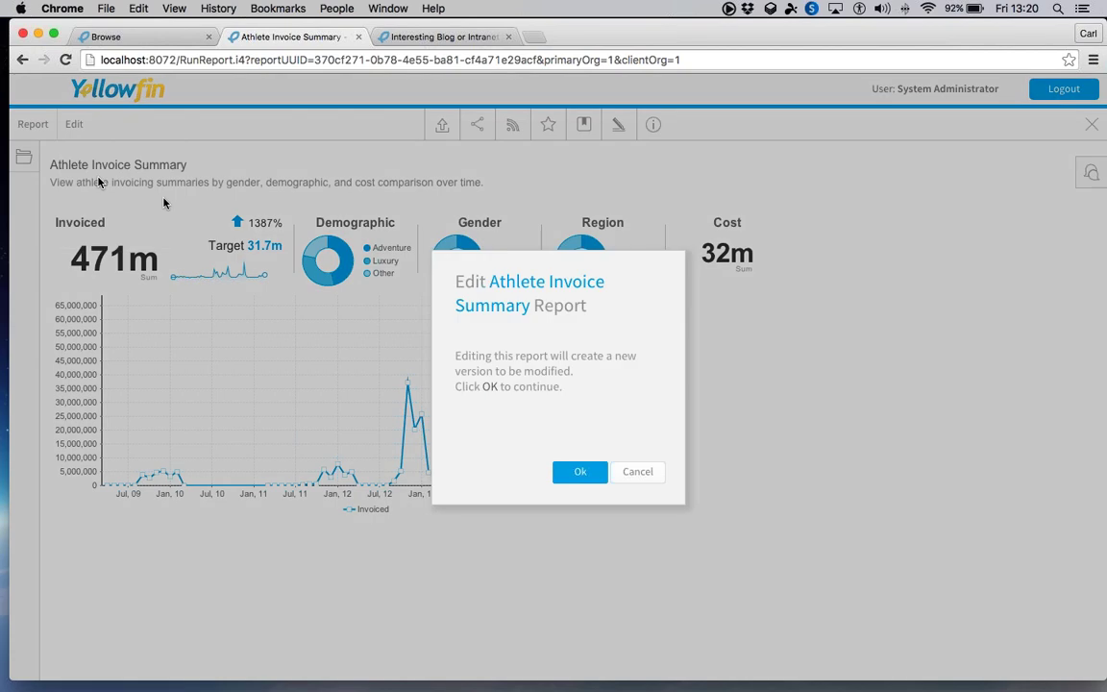
{"action": "left_click", "coordinate": [575, 471]}
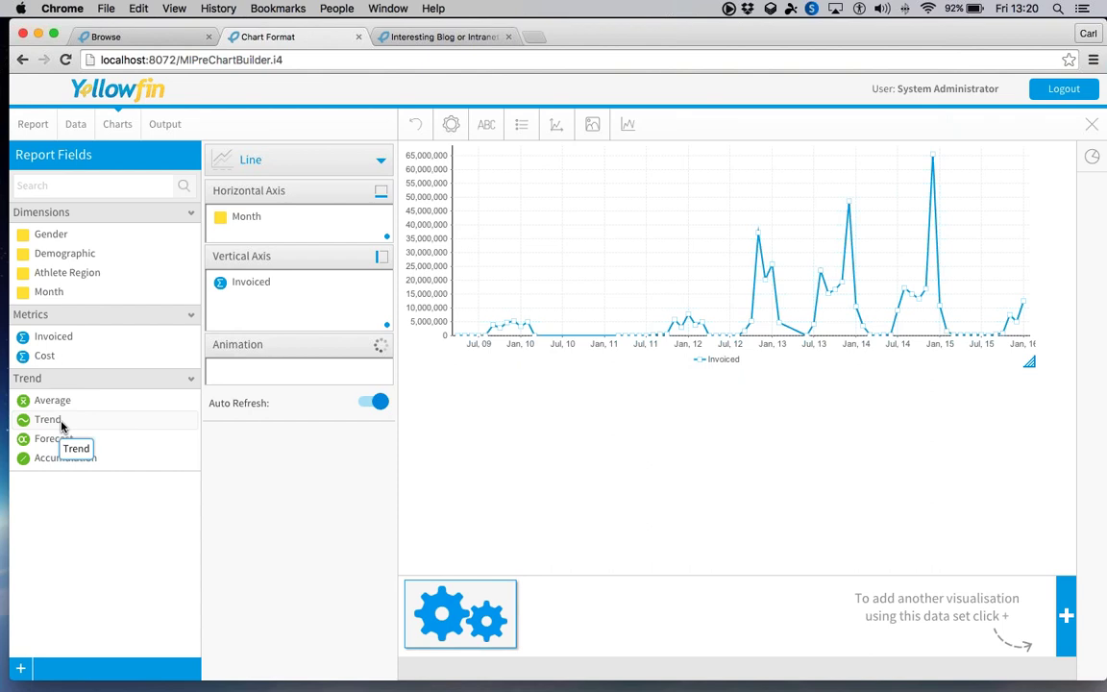
- Add a forecast on Invoiced to the chart's vertical axis
{"action": "left_click_drag", "start_coordinate": [55, 438], "coordinate": [272, 315]}
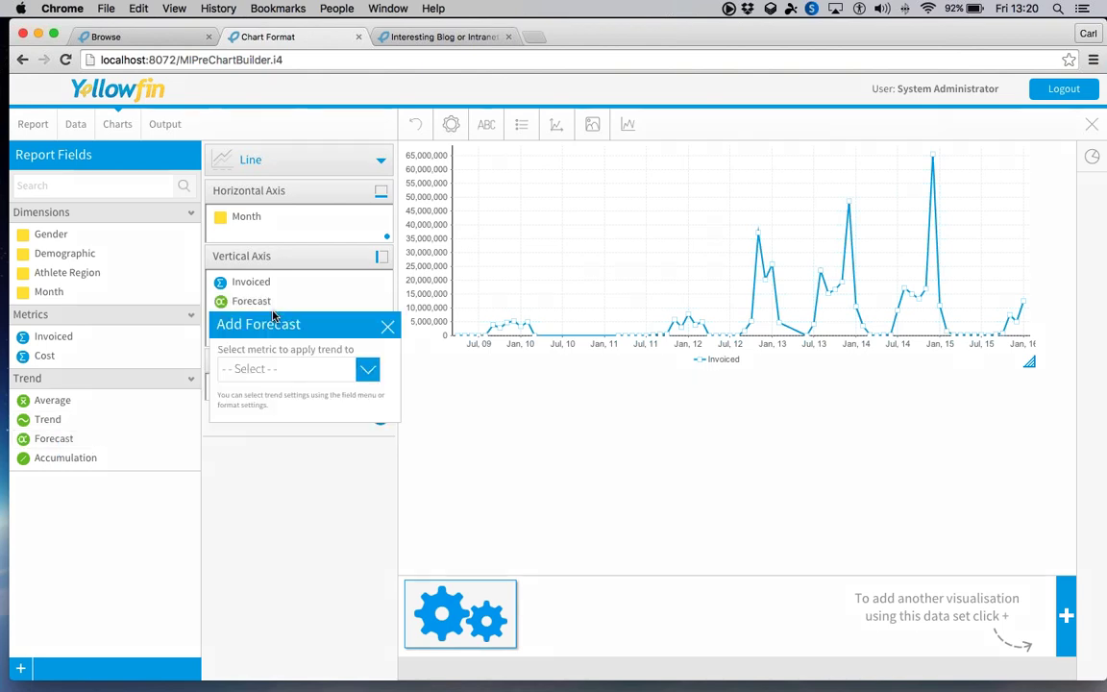
{"action": "left_click", "coordinate": [368, 370]}
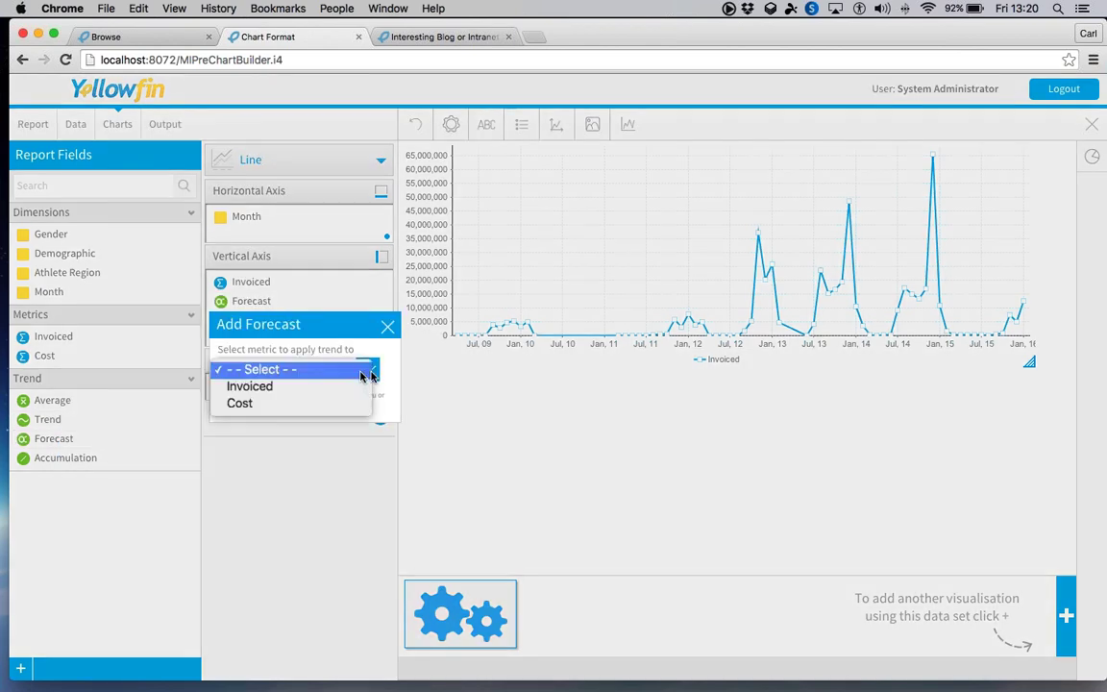
{"action": "left_click", "coordinate": [291, 392]}
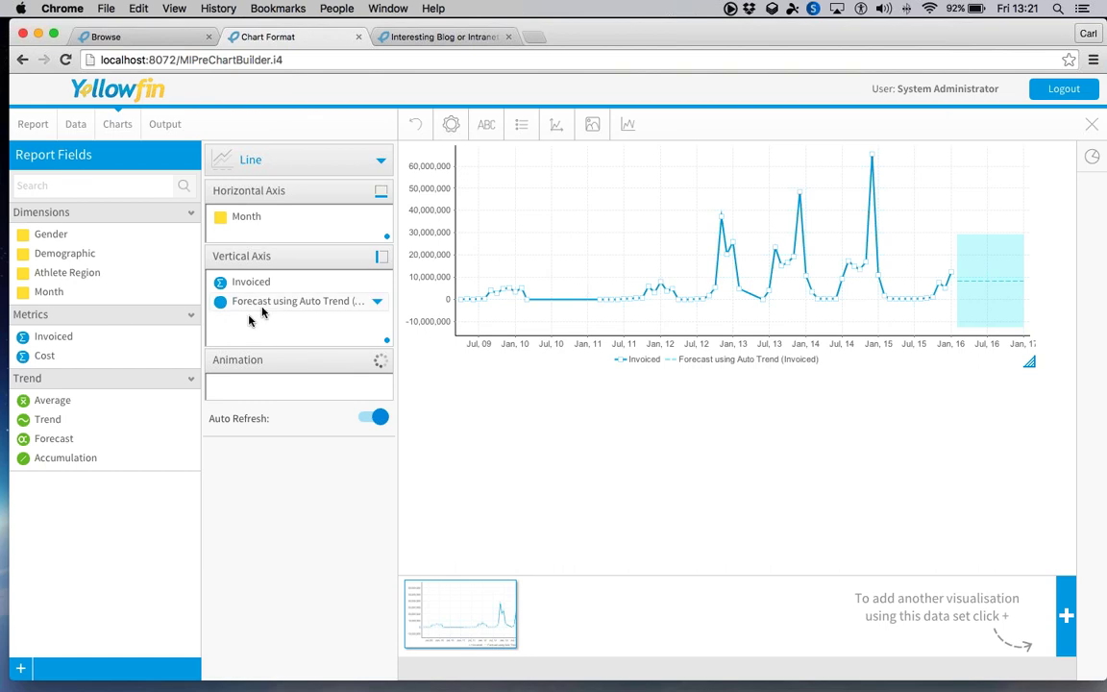
- Replace the forecast with an Invoiced trend line, then close the builder and activate the report
{"action": "mouse_move", "coordinate": [261, 309]}
{"action": "left_mouse_down"}
{"action": "mouse_move", "coordinate": [123, 370]}
{"action": "mouse_move", "coordinate": [56, 423]}
{"action": "mouse_move", "coordinate": [266, 305]}
{"action": "left_mouse_up"}
{"action": "left_click", "coordinate": [298, 369]}
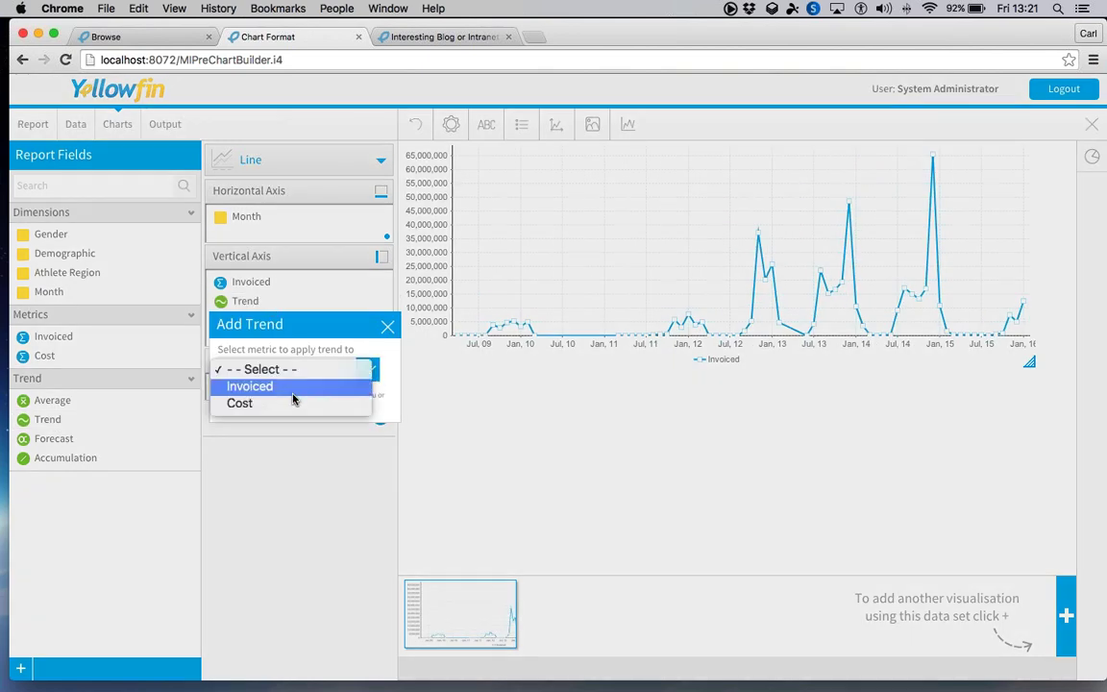
{"action": "key", "text": "Escape"}
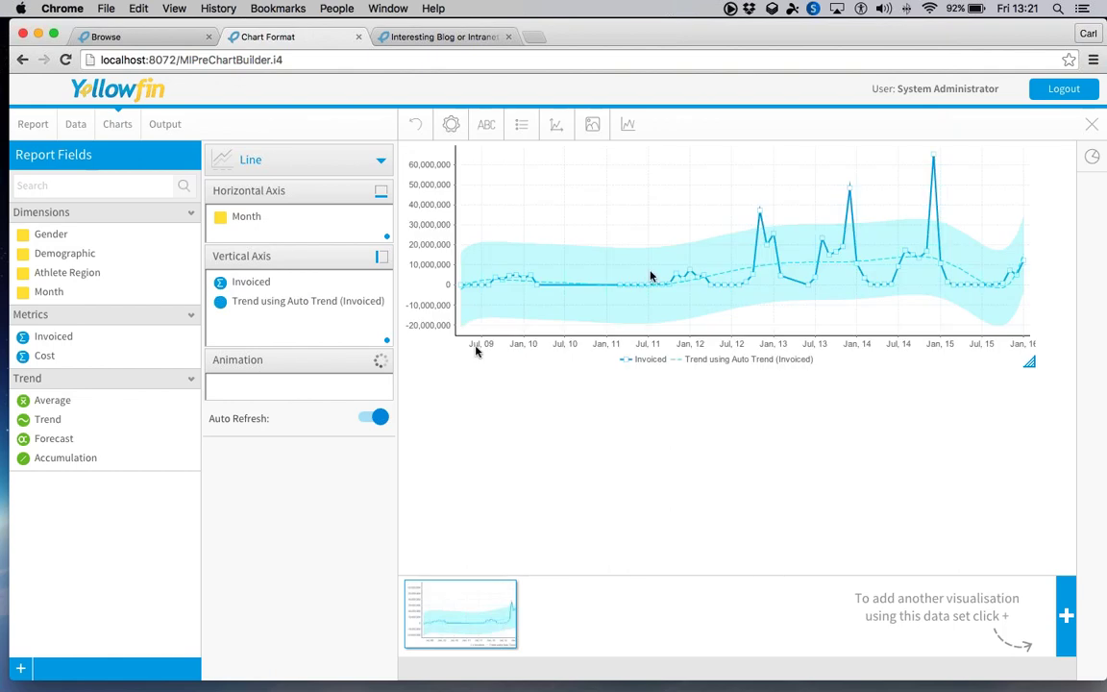
{"action": "left_click", "coordinate": [728, 275]}
{"action": "left_click", "coordinate": [1091, 125]}
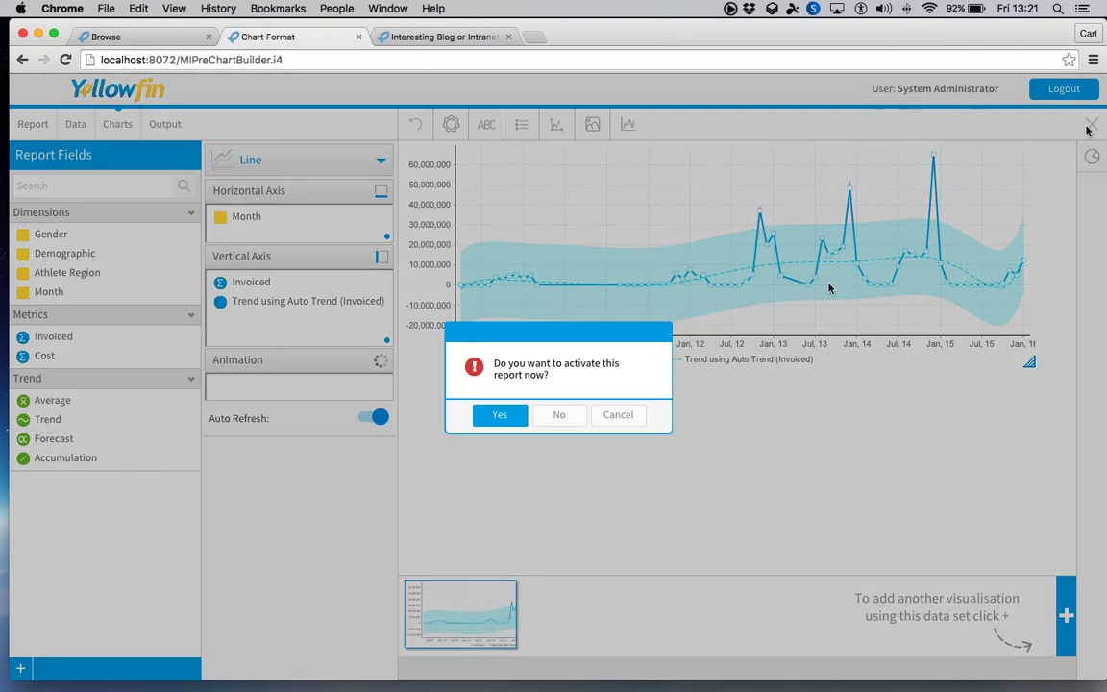
{"action": "left_click", "coordinate": [576, 414]}
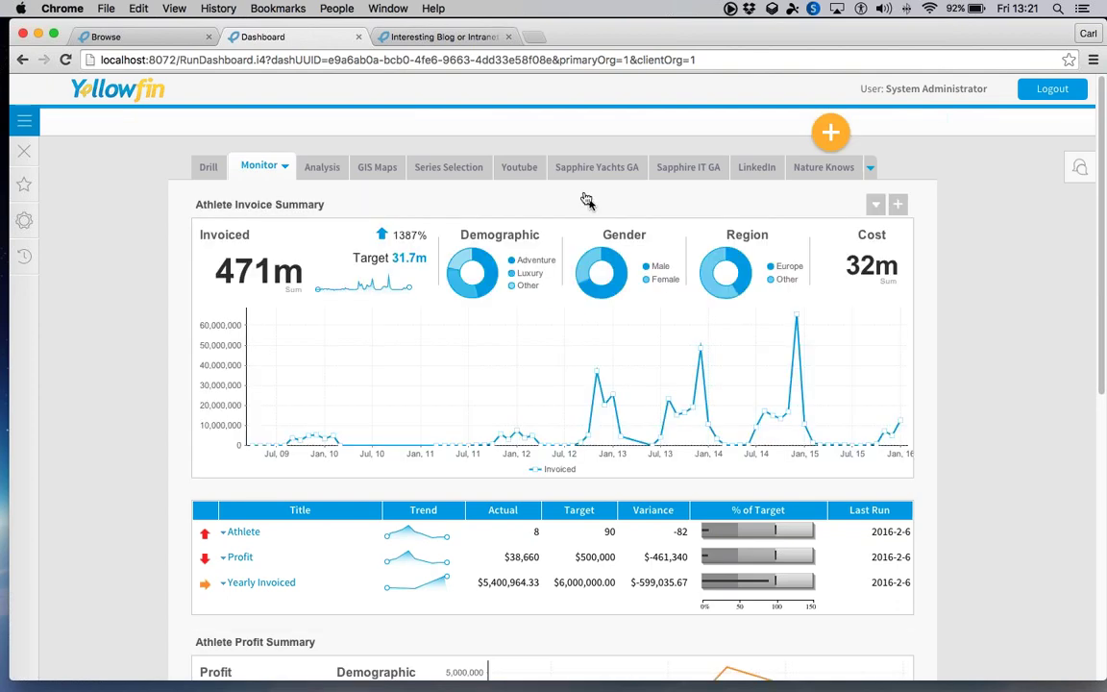
- Browse the Youtube, Sapphire Yachts GA and LinkedIn dashboard tabs
{"action": "left_click", "coordinate": [527, 168]}
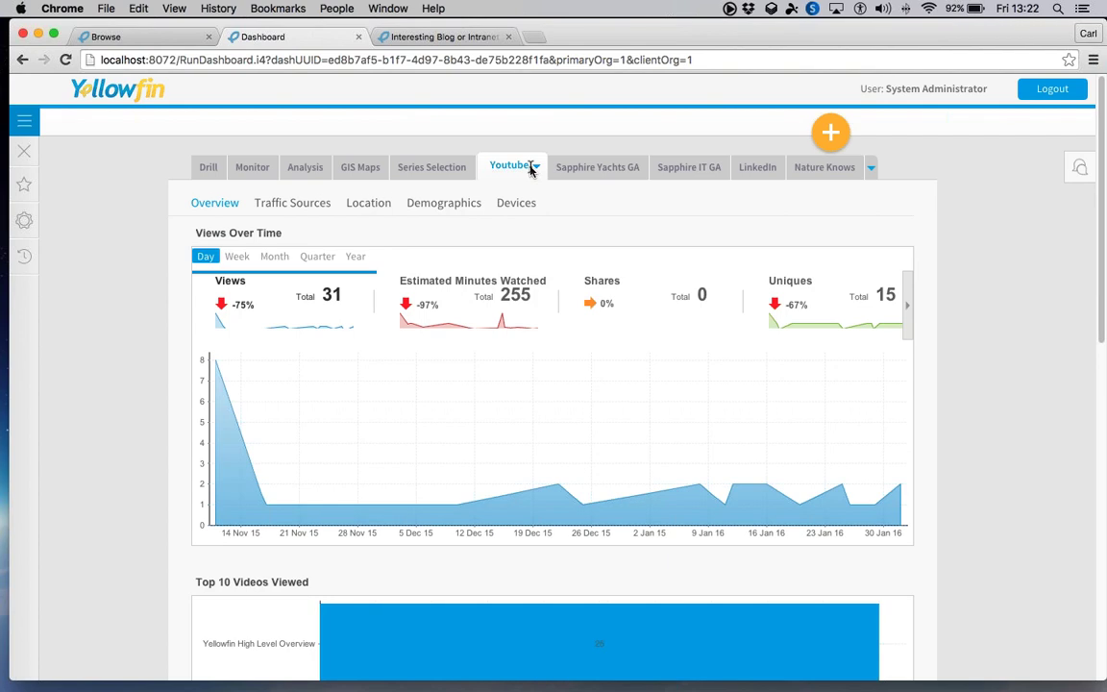
{"action": "scroll", "coordinate": [105, 276], "scroll_direction": "down", "scroll_amount": 5}
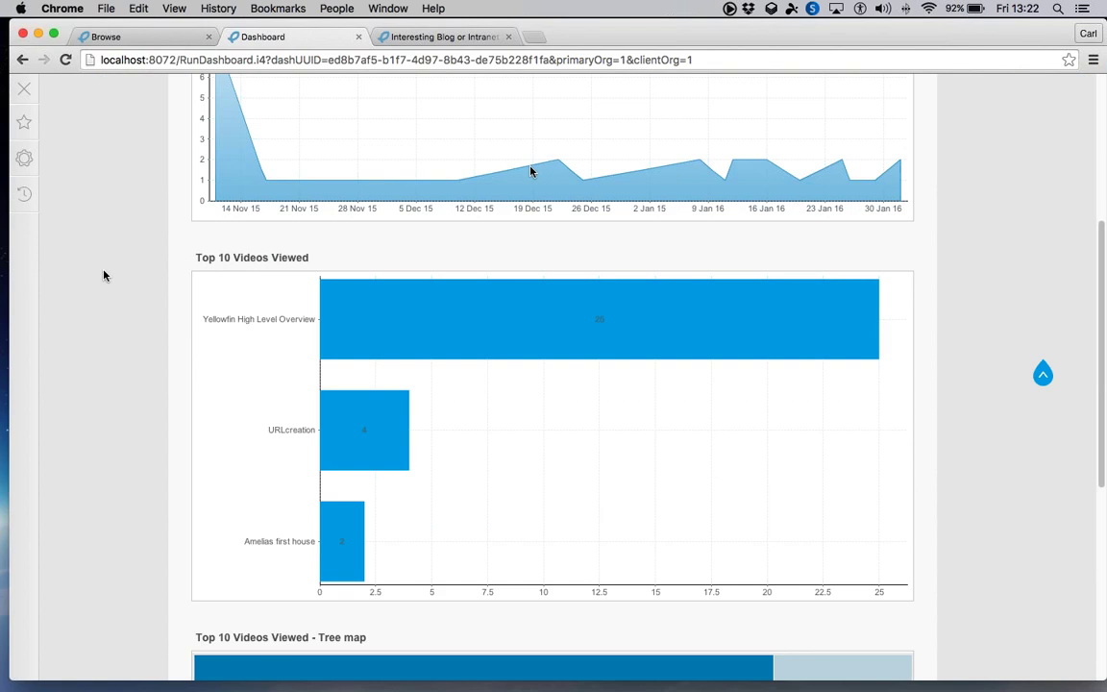
{"action": "scroll", "coordinate": [333, 212], "scroll_direction": "up", "scroll_amount": 5}
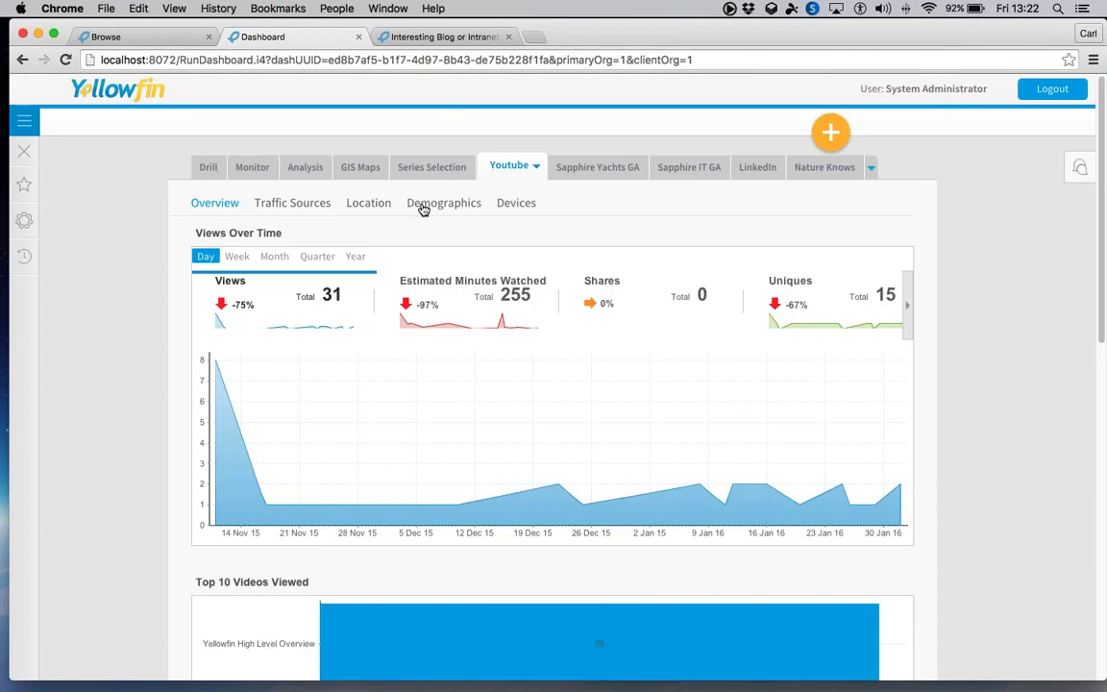
{"action": "left_click", "coordinate": [606, 192]}
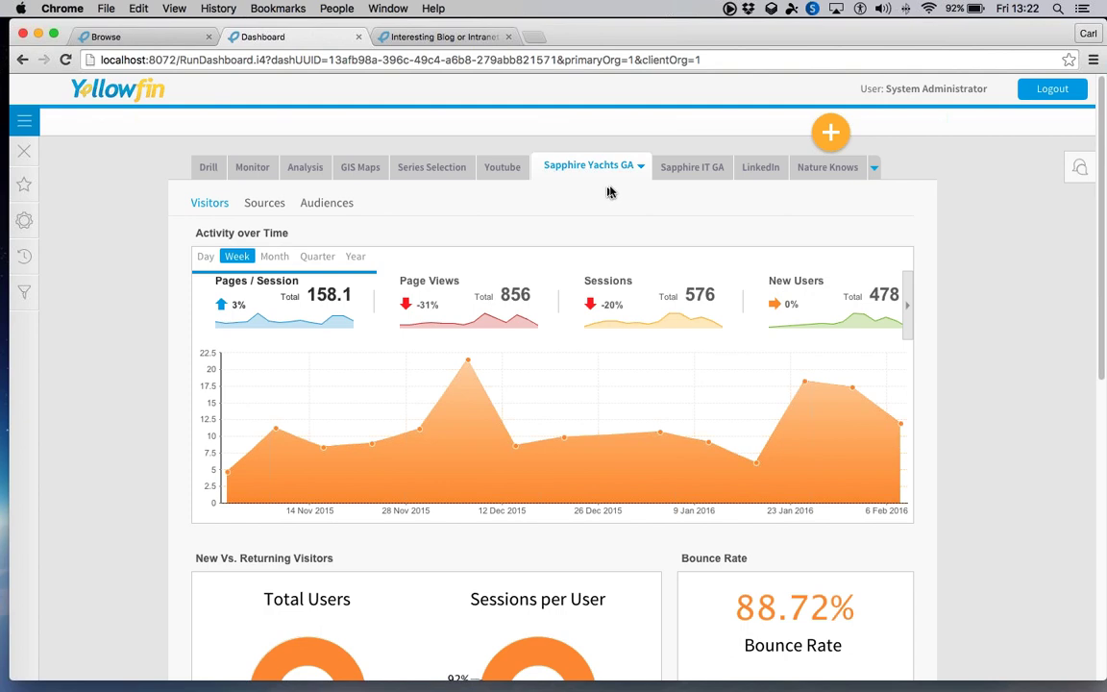
{"action": "left_click", "coordinate": [752, 169]}
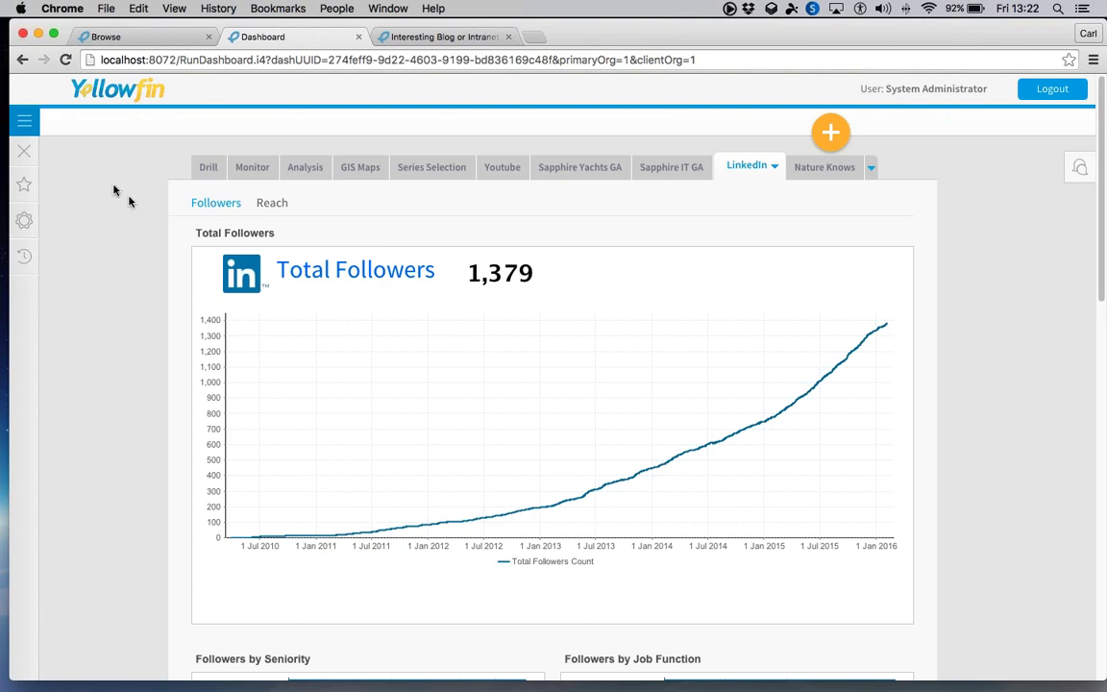
{"action": "left_click", "coordinate": [24, 120]}
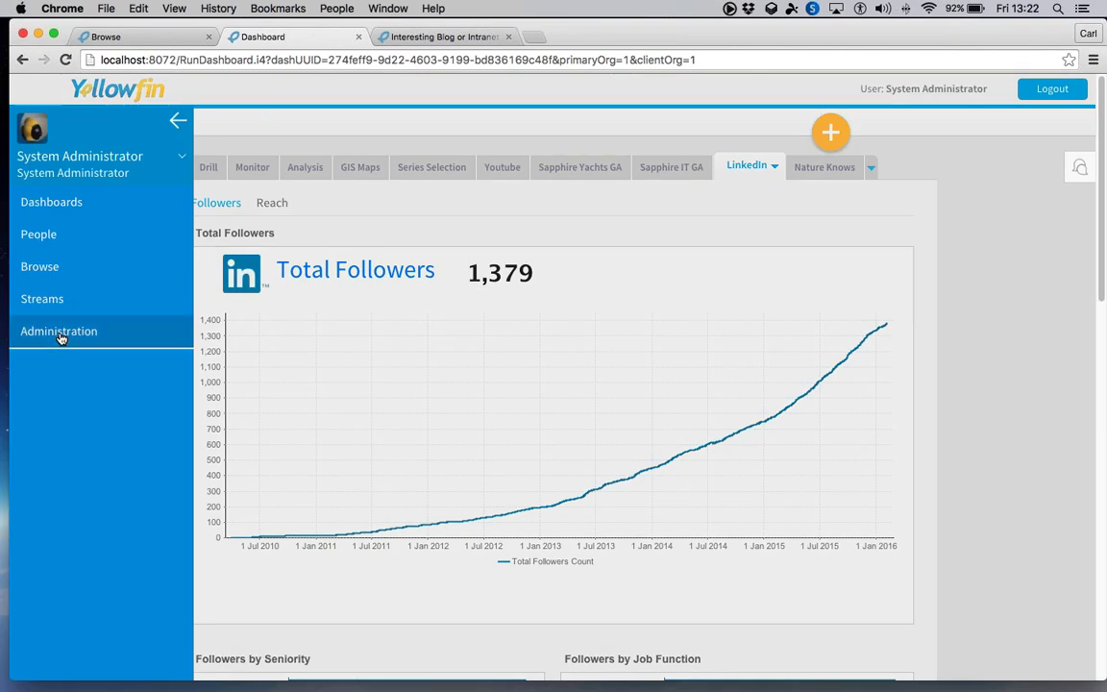
- Open the Admin Console and expand its Data Sources list
{"action": "left_click", "coordinate": [59, 330]}
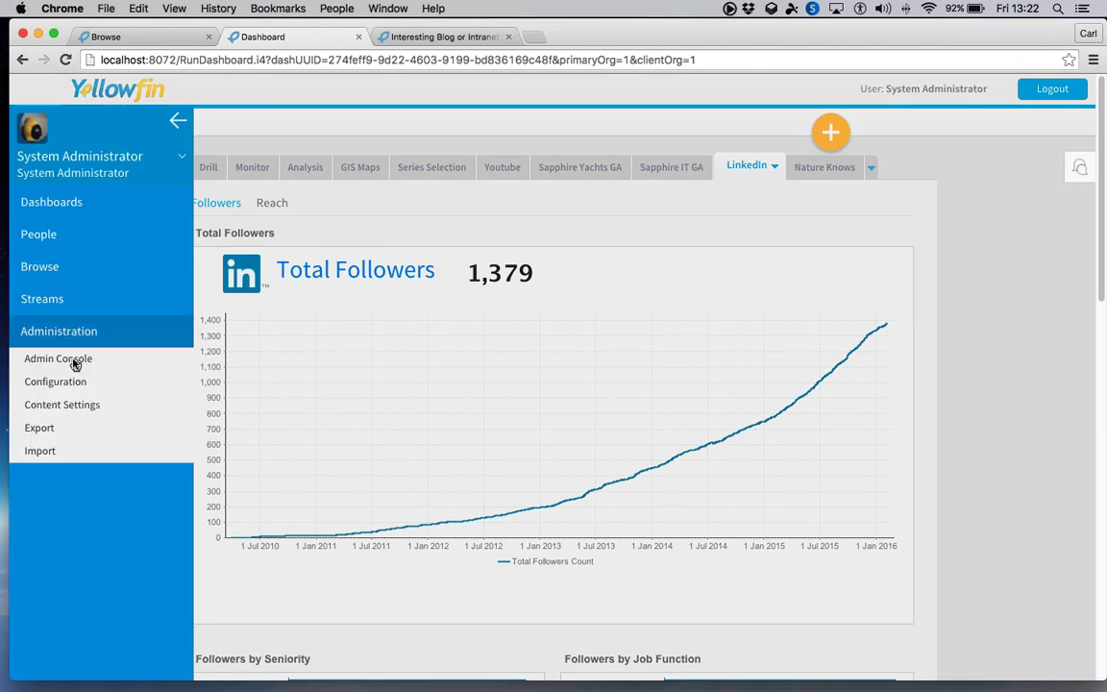
{"action": "left_click", "coordinate": [57, 358]}
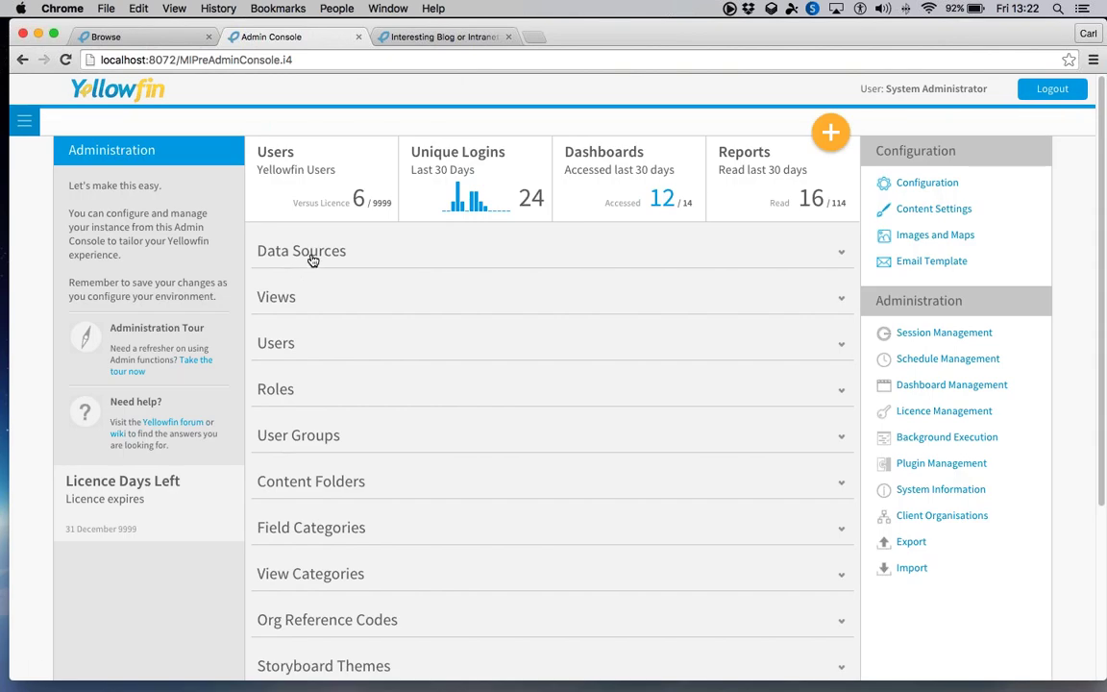
{"action": "left_click", "coordinate": [313, 255]}
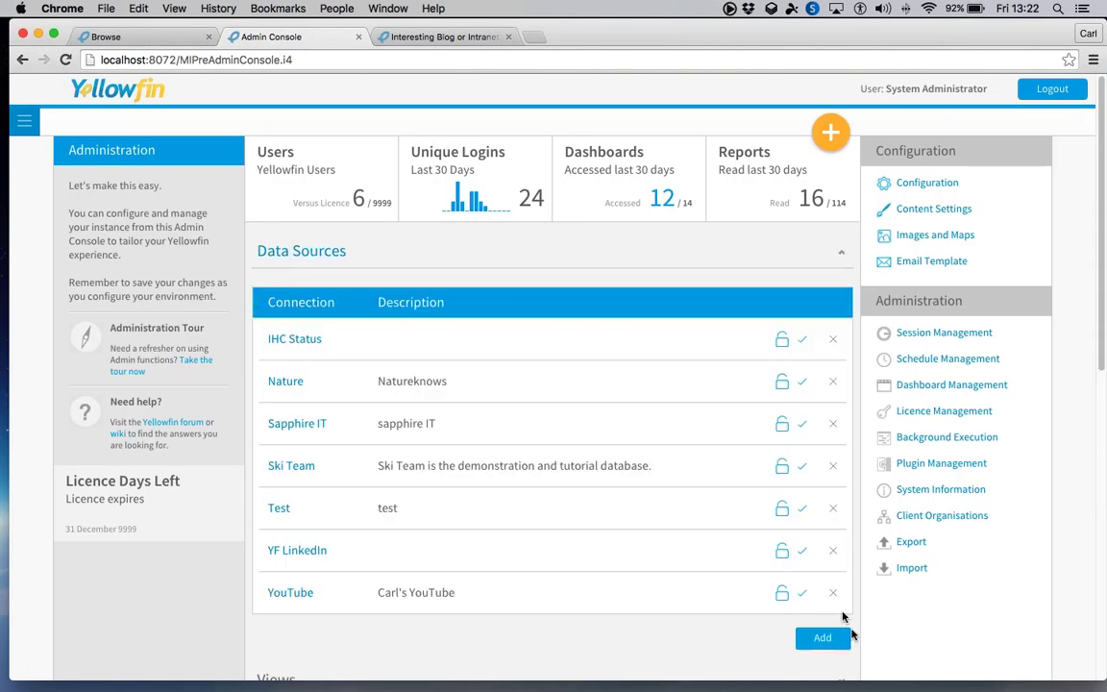
- Open and discard a new data source form, then return to the other instance's dashboard
{"action": "left_click", "coordinate": [832, 640]}
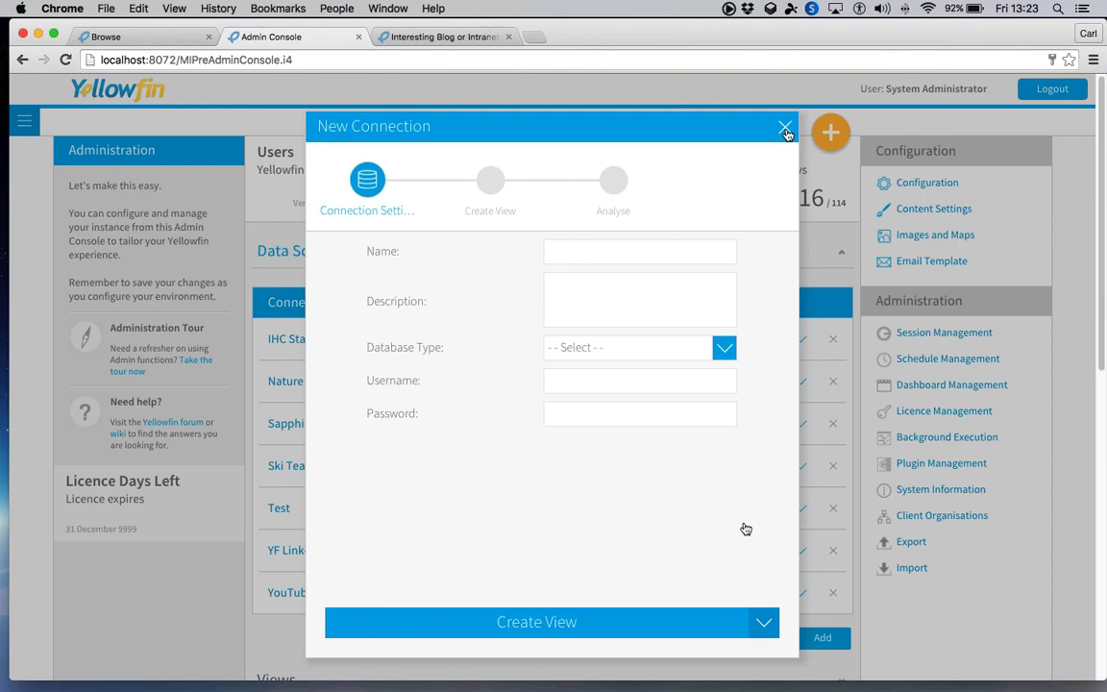
{"action": "left_click", "coordinate": [785, 129]}
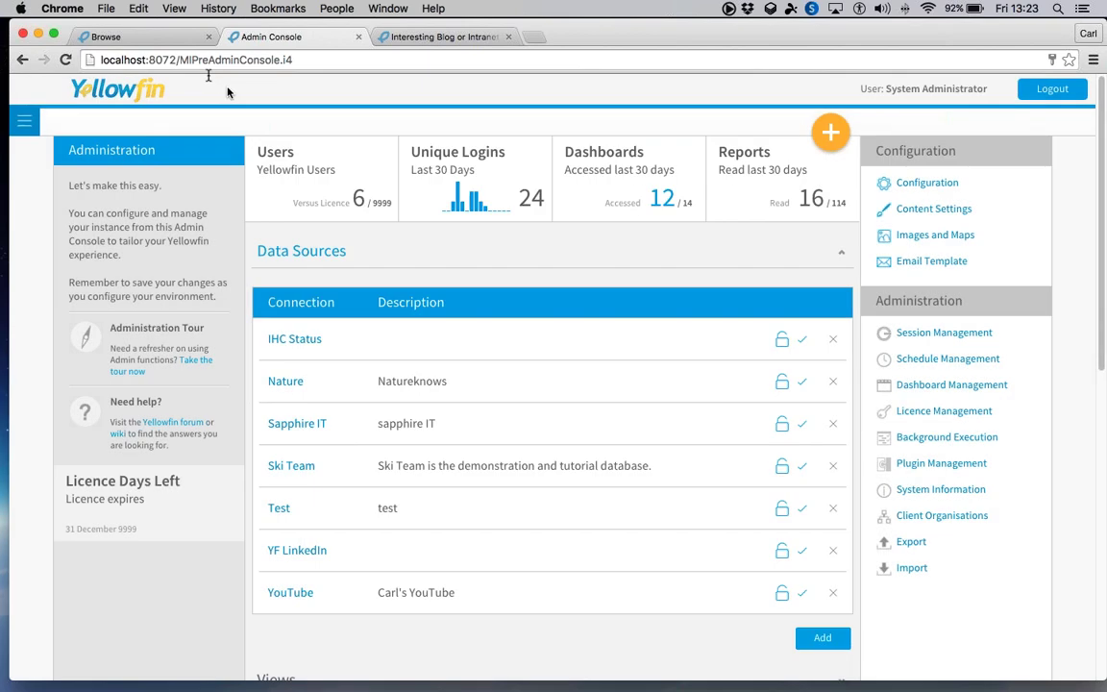
{"action": "left_click", "coordinate": [161, 38]}
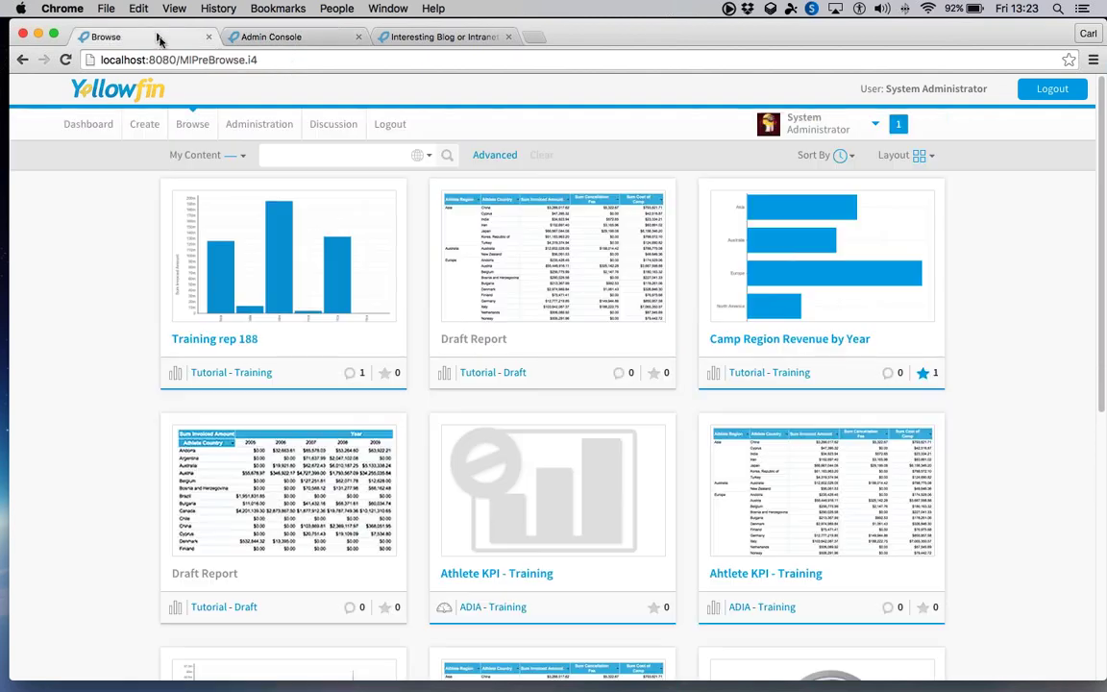
{"action": "left_click", "coordinate": [88, 125]}
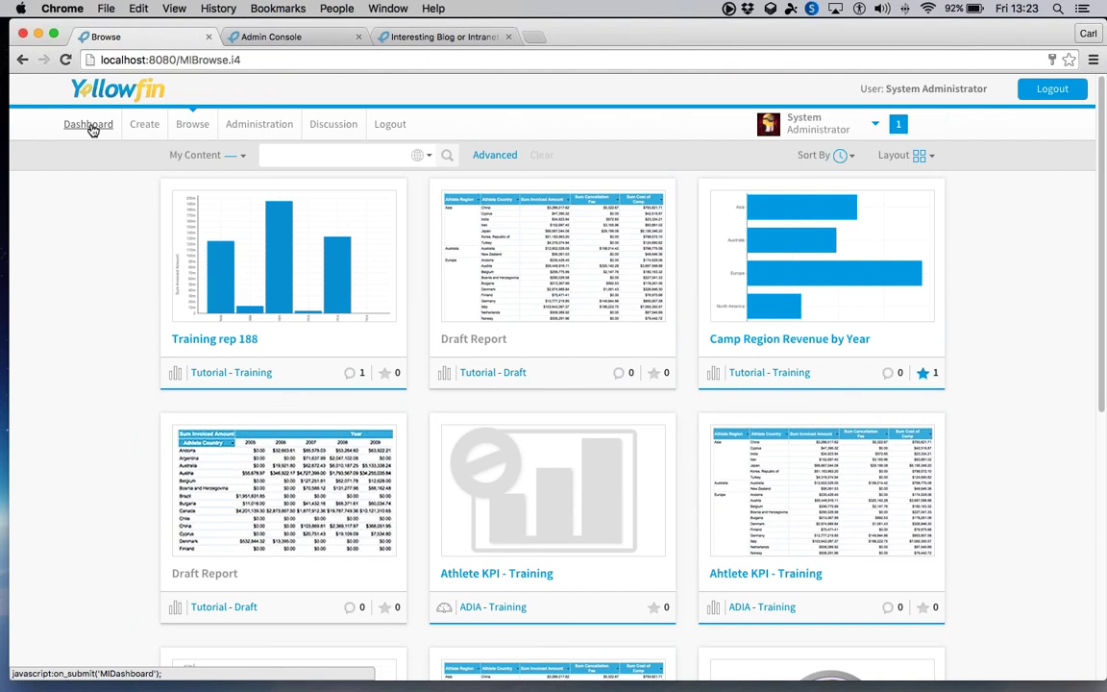